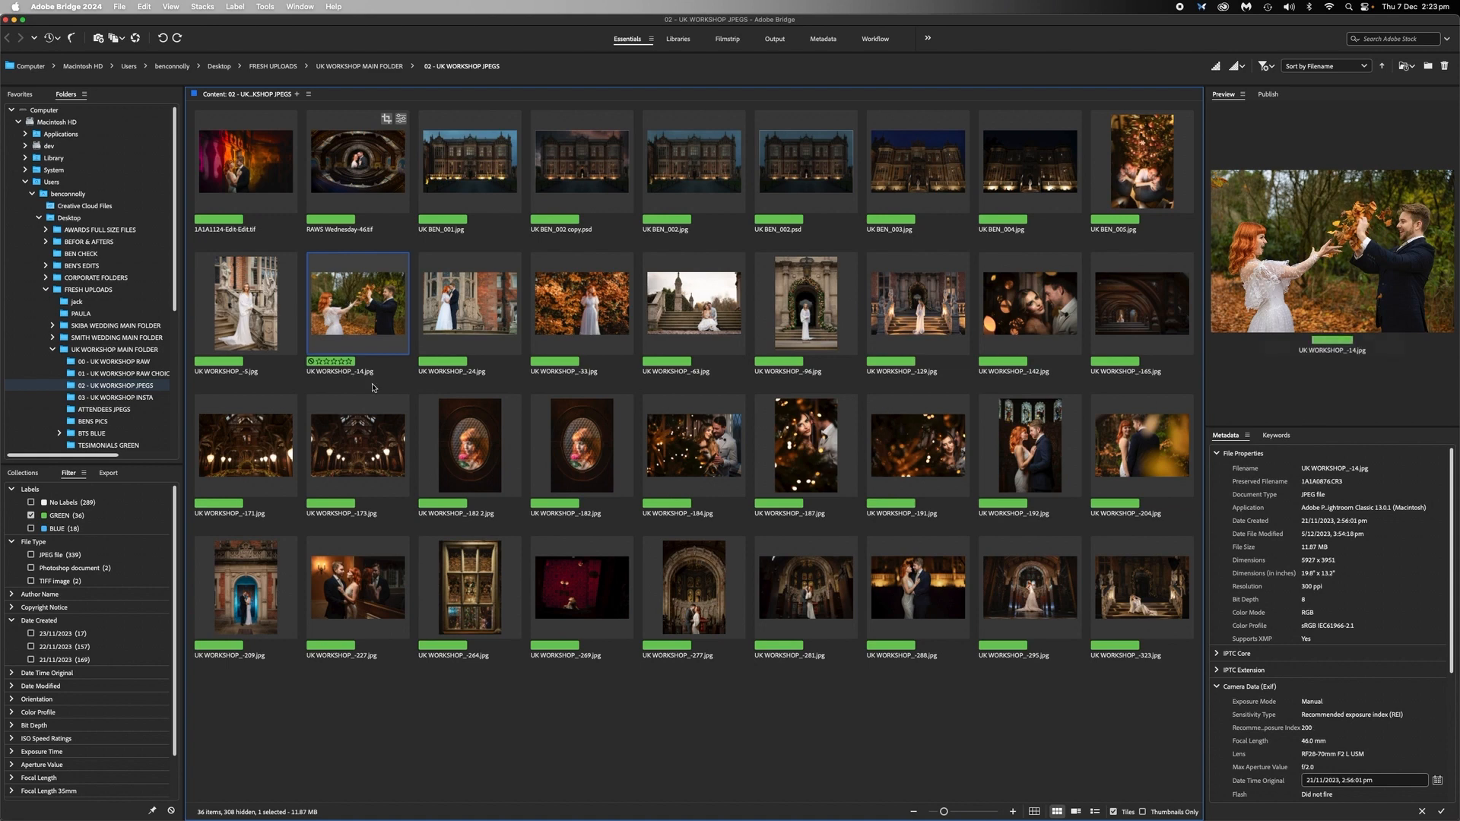
# Step: Open UK WORKSHOP_-14.jpg, UK WORKSHOP_-33.jpg and UK WORKSHOP_-204.jpg together in Photoshop
pyautogui.keyDown('super'); pyautogui.click(580, 306); pyautogui.keyUp('super')
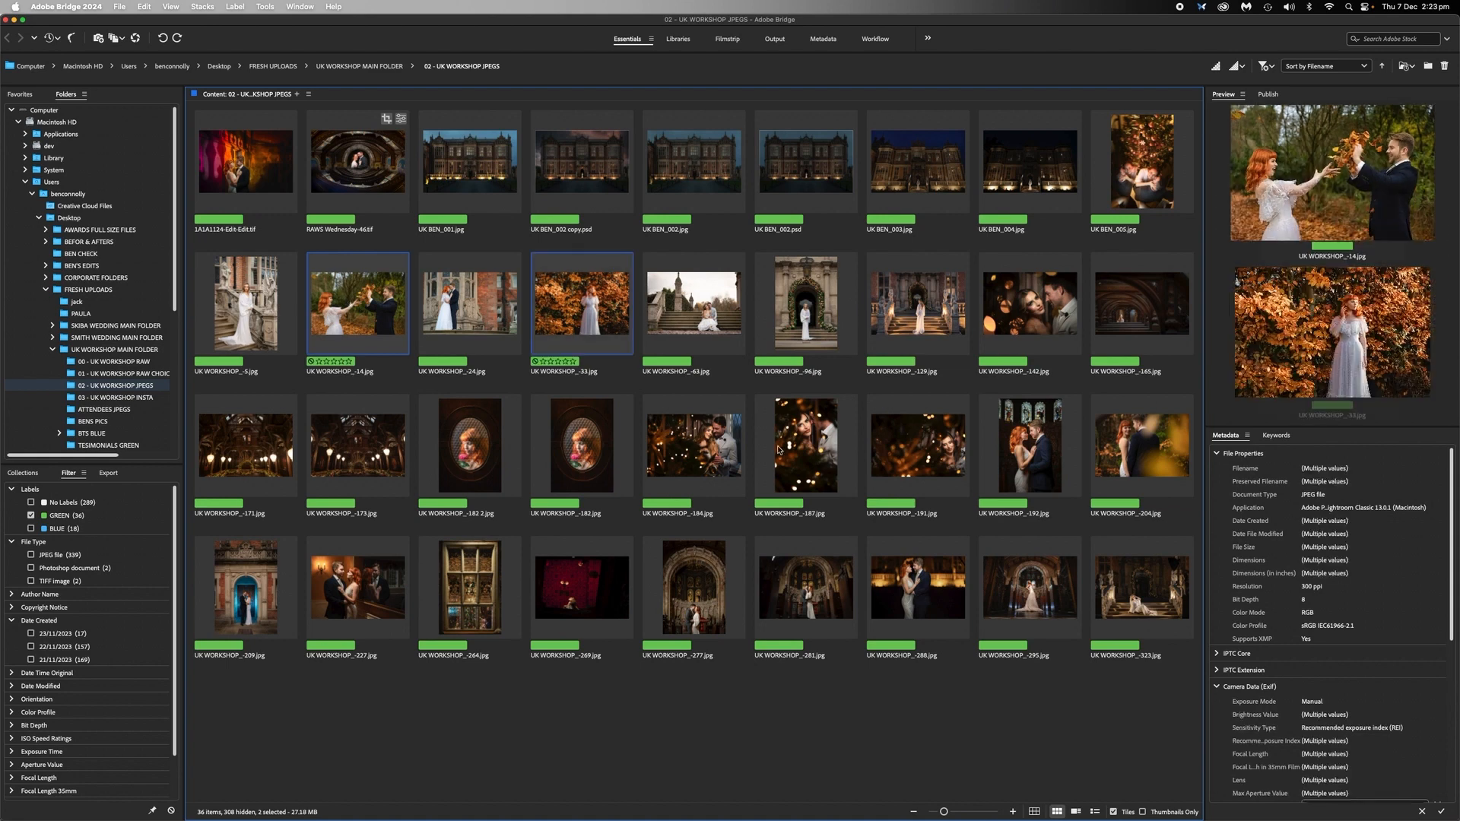
pyautogui.keyDown('super'); pyautogui.click(1148, 447); pyautogui.keyUp('super')
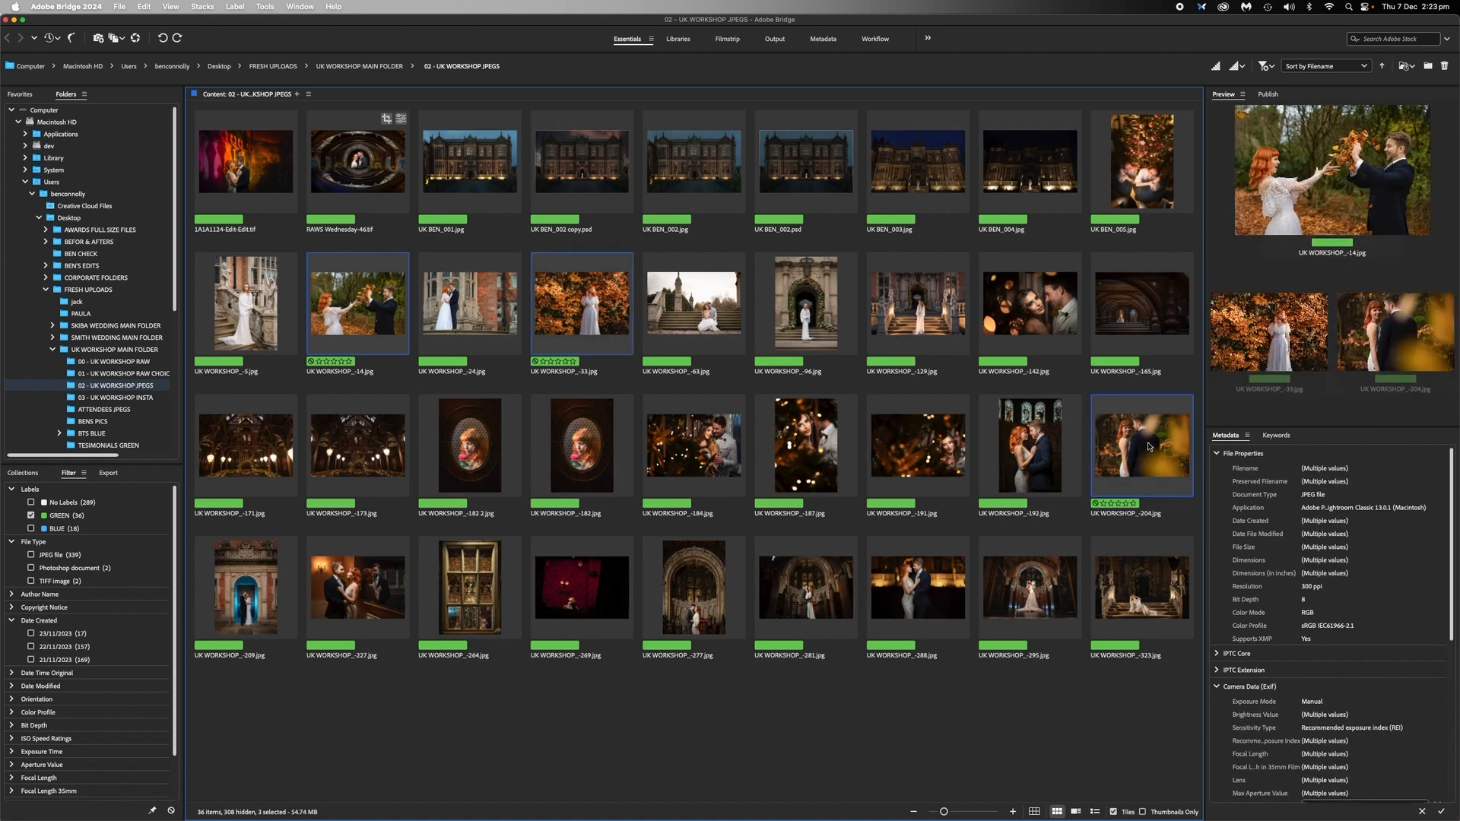
pyautogui.doubleClick(1149, 446)
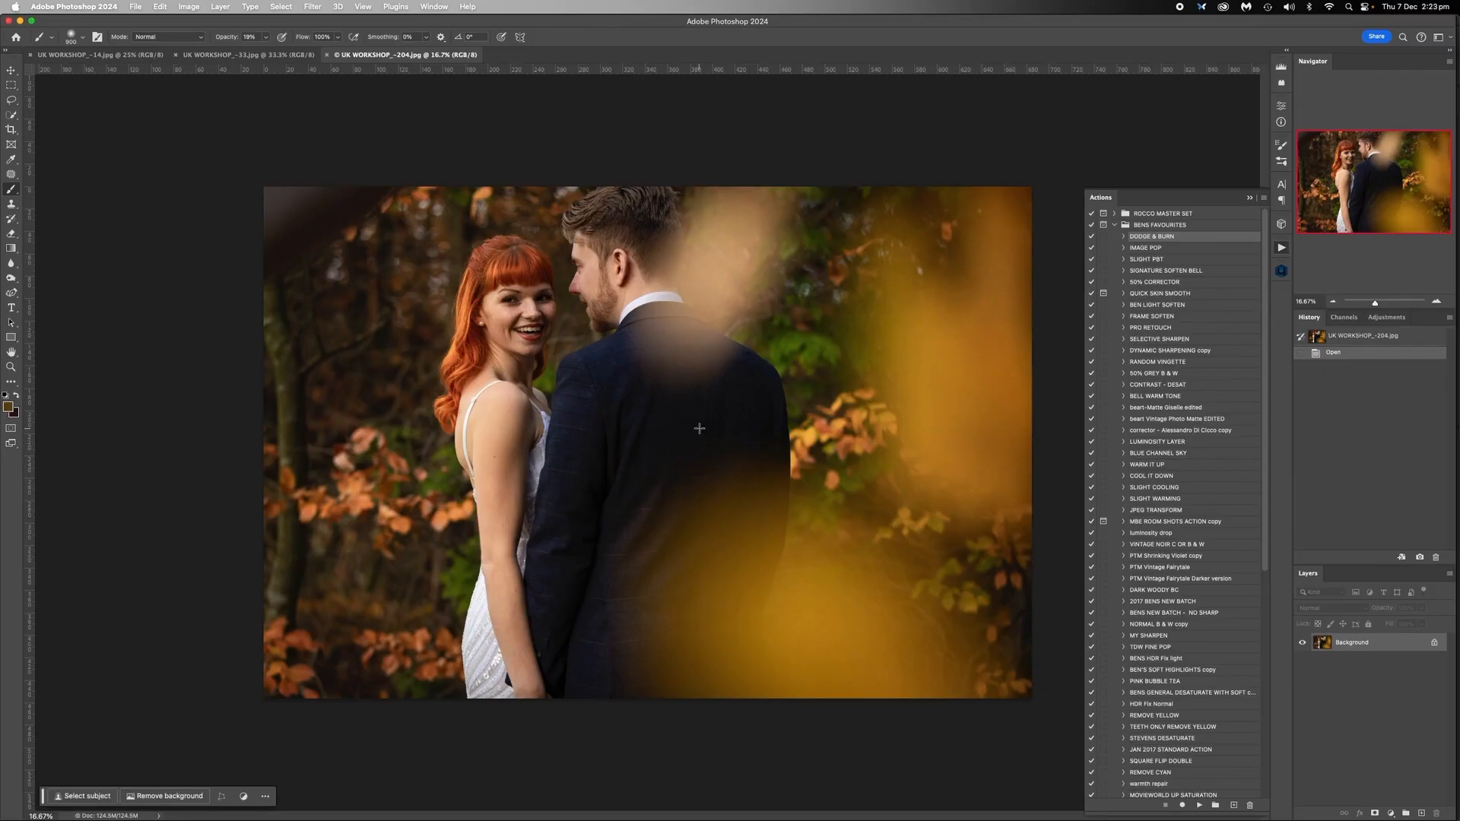
# Step: Compare the three open photos, examining the bride's face in UK WORKSHOP_-33.jpg at 100% and each full composition
pyautogui.click(294, 57)
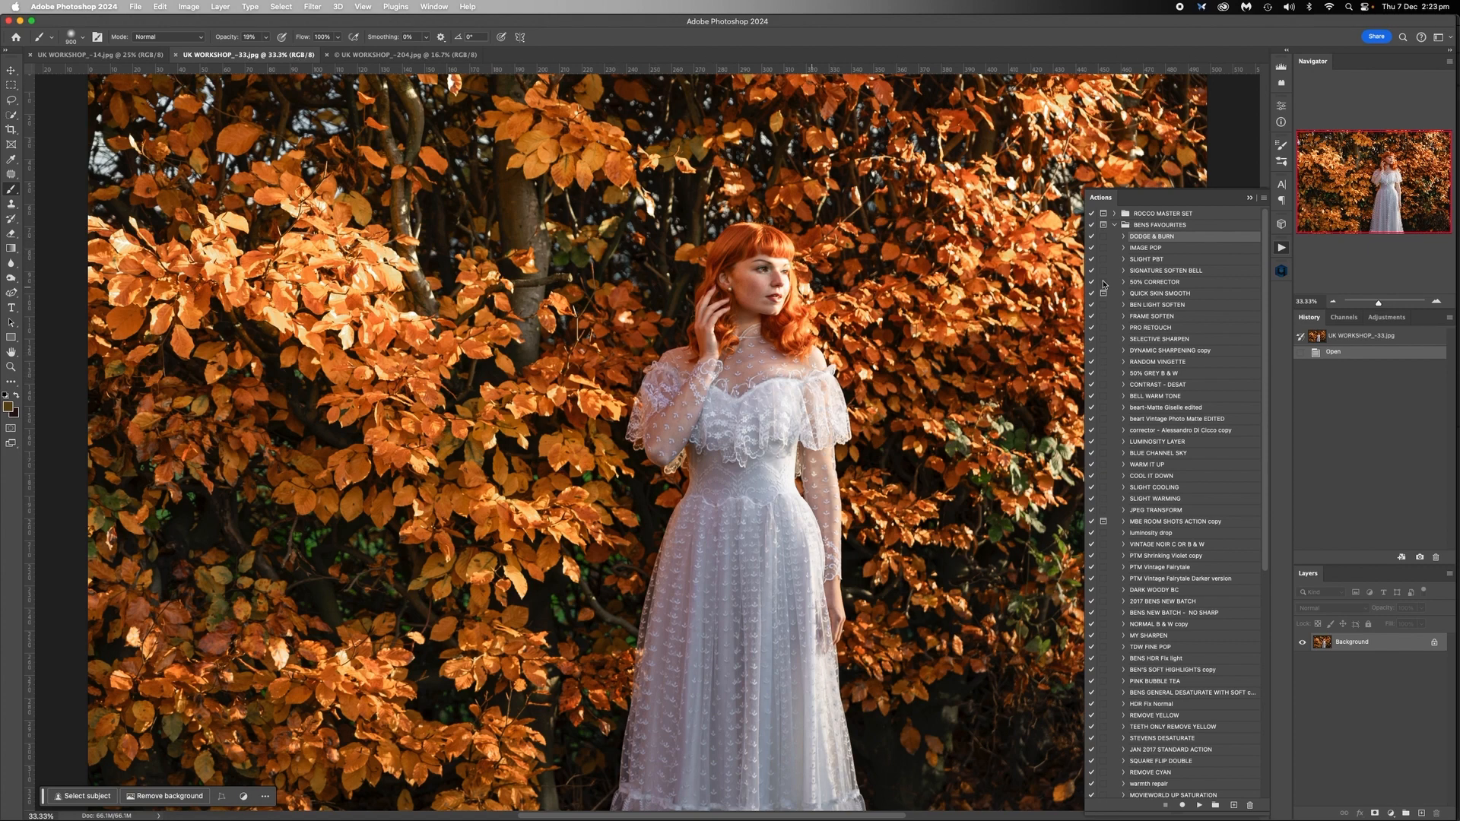
pyautogui.press('super+1')
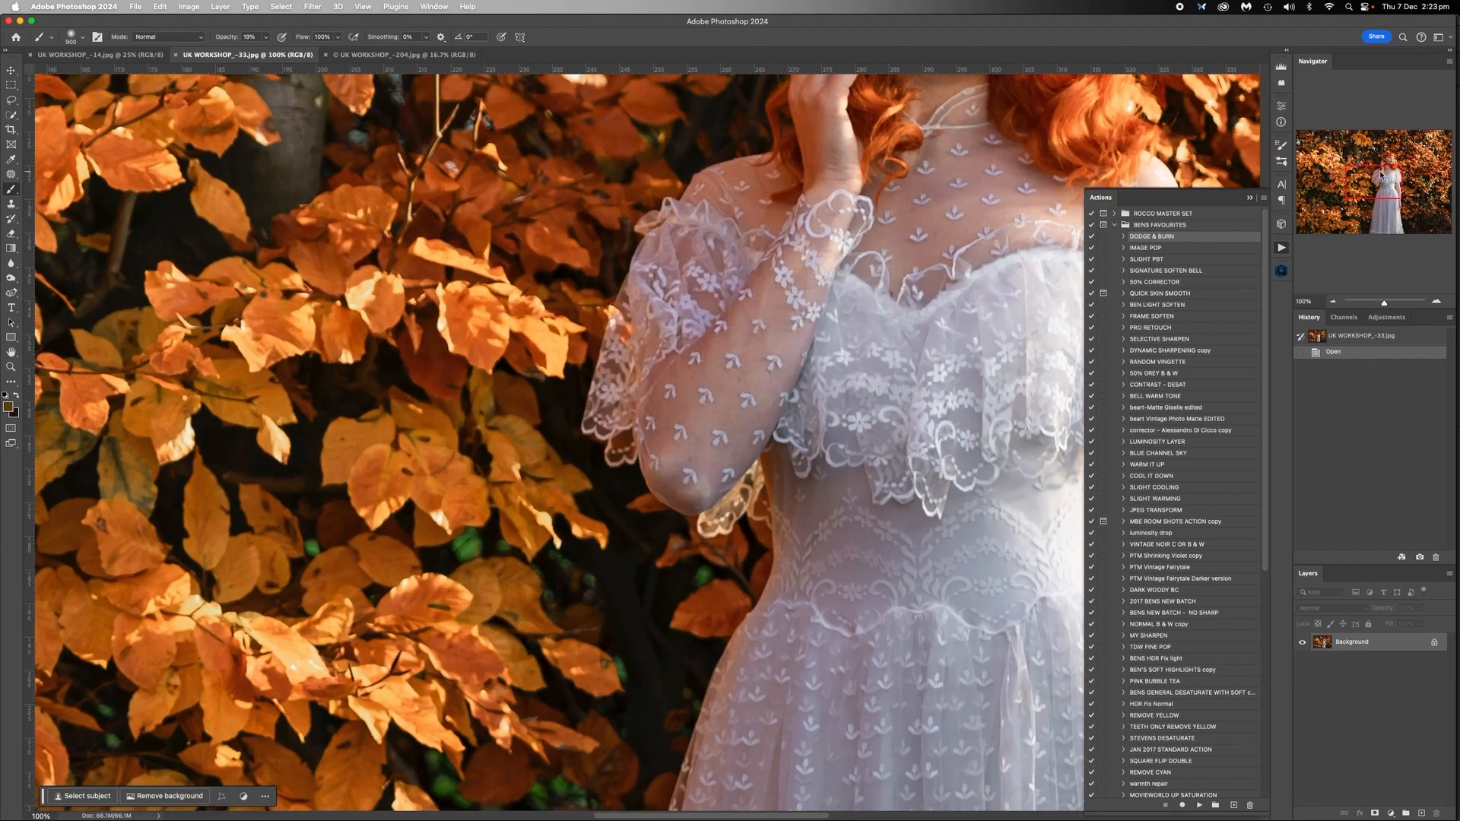
pyautogui.moveTo(1382, 175); pyautogui.dragTo(1394, 158)
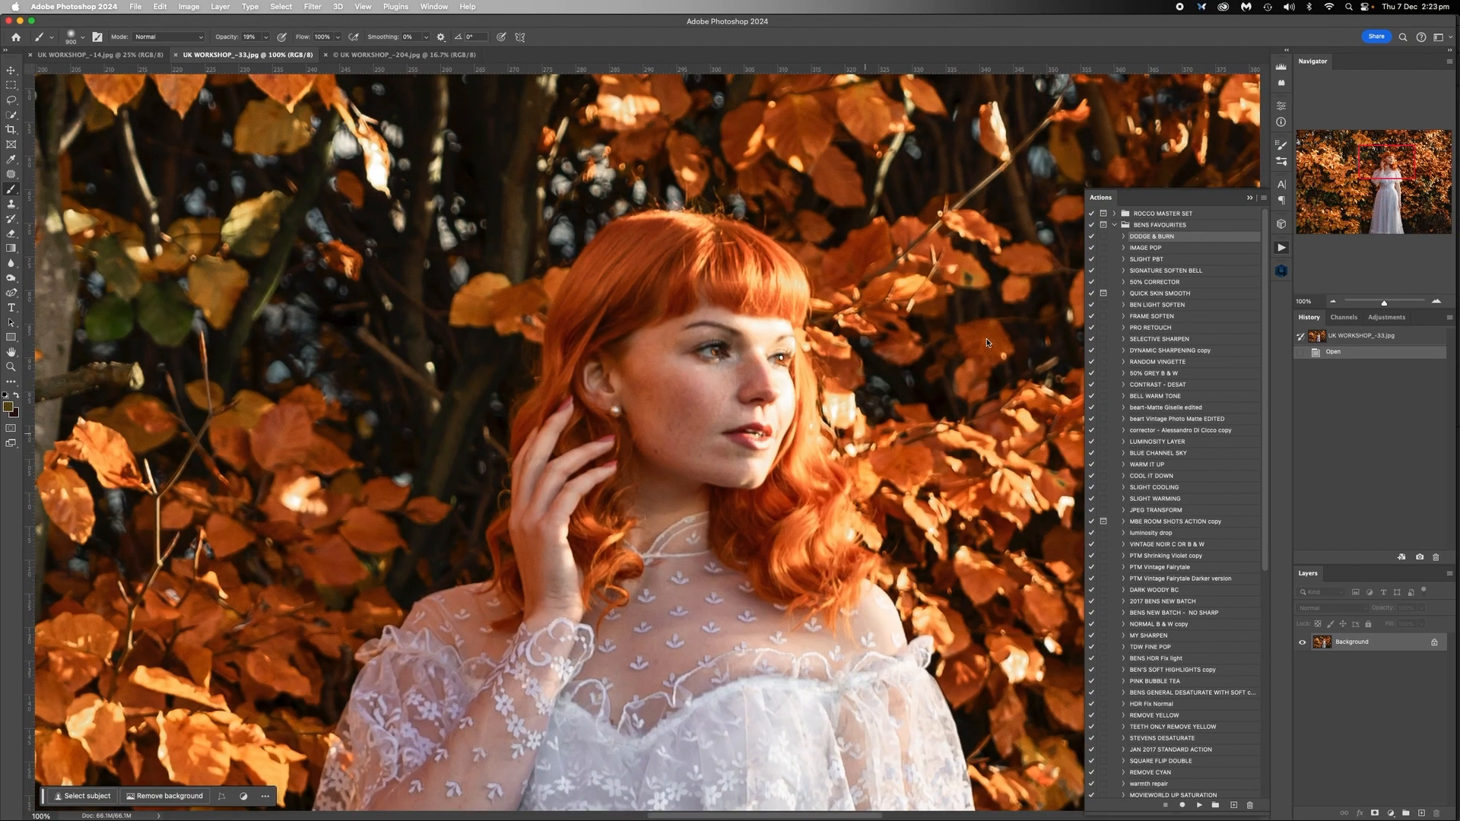
pyautogui.click(1332, 301)
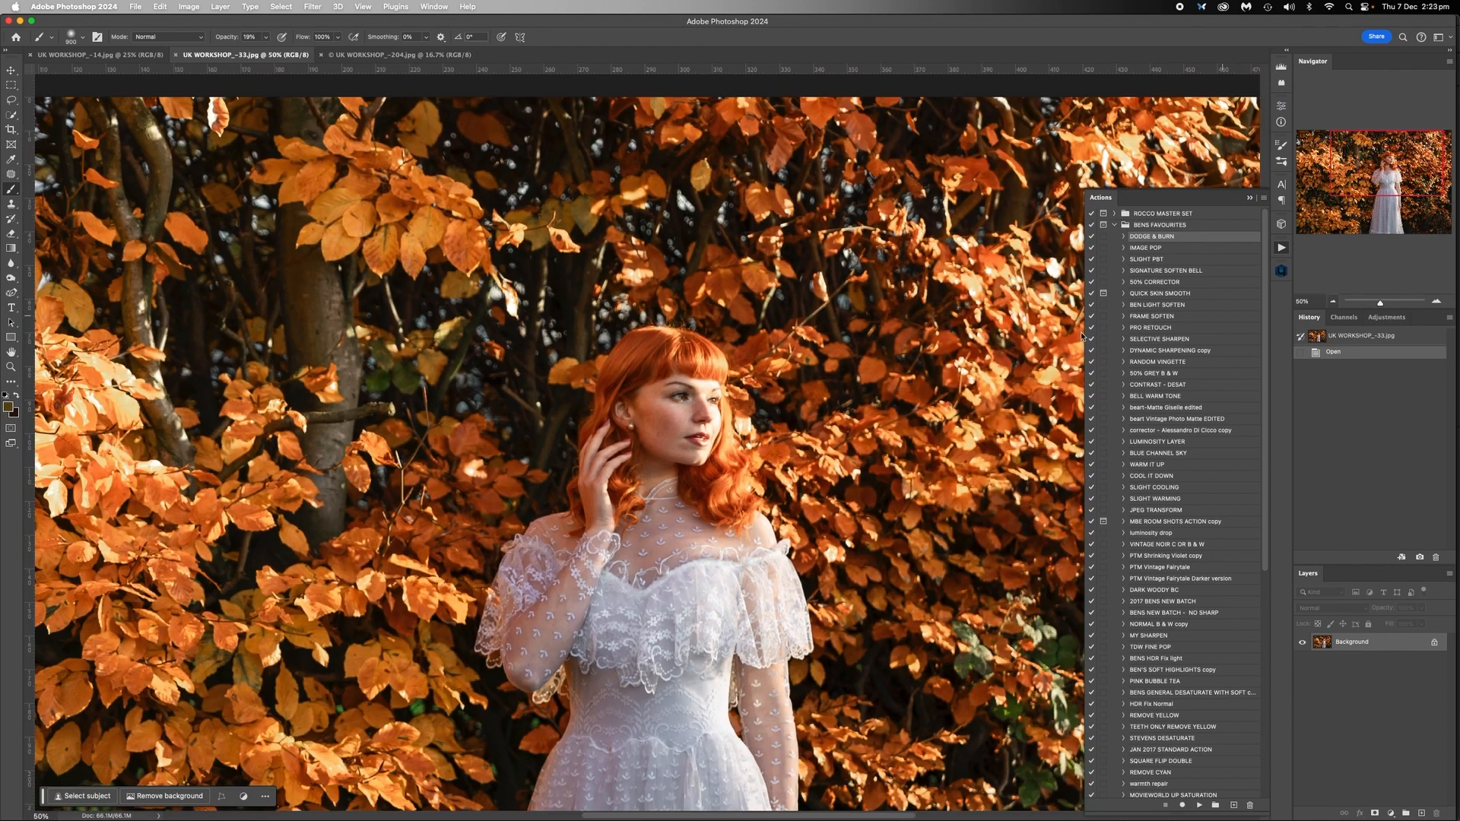
pyautogui.click(99, 55)
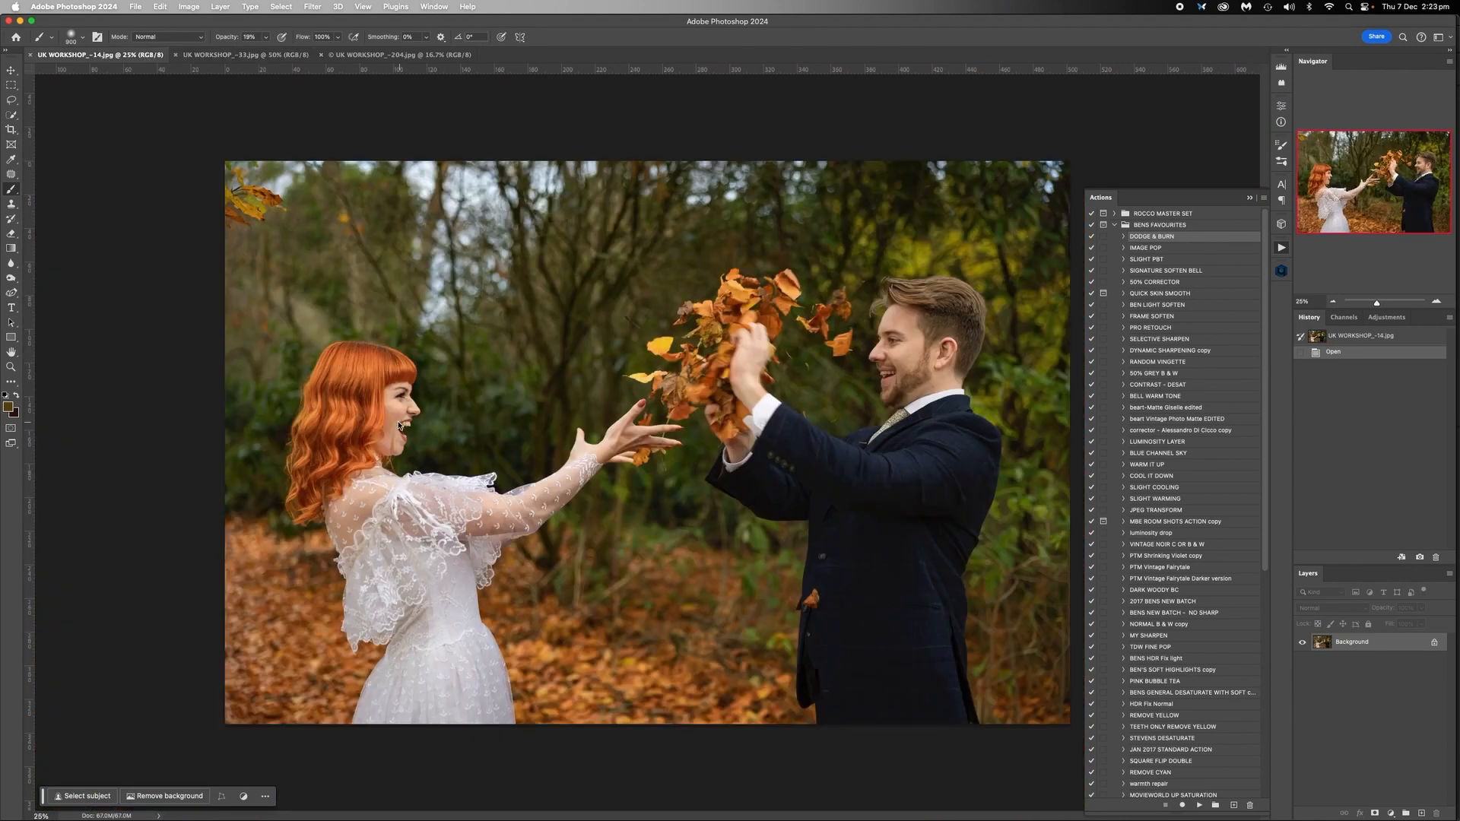
pyautogui.click(380, 57)
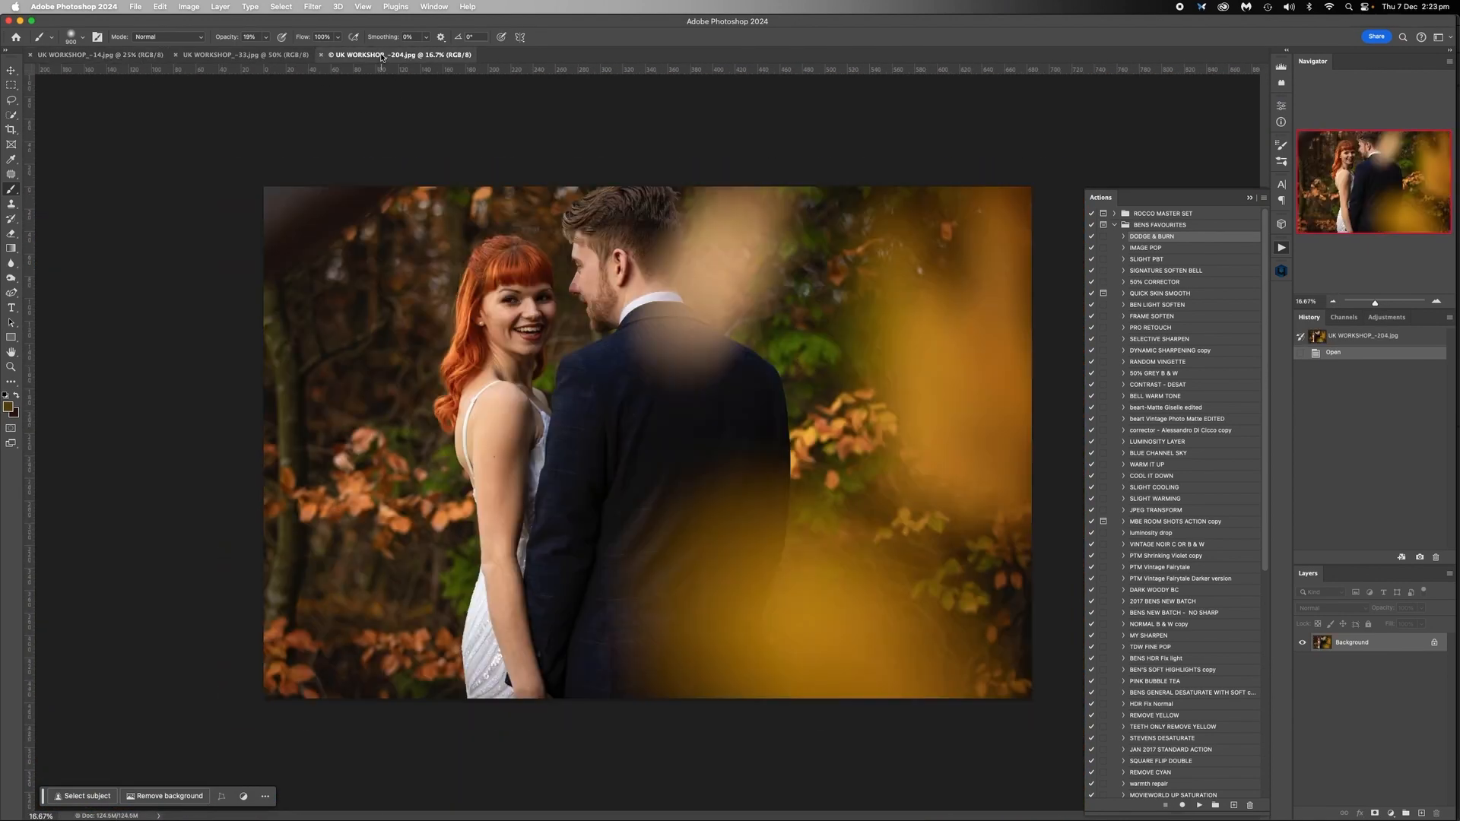
pyautogui.click(266, 57)
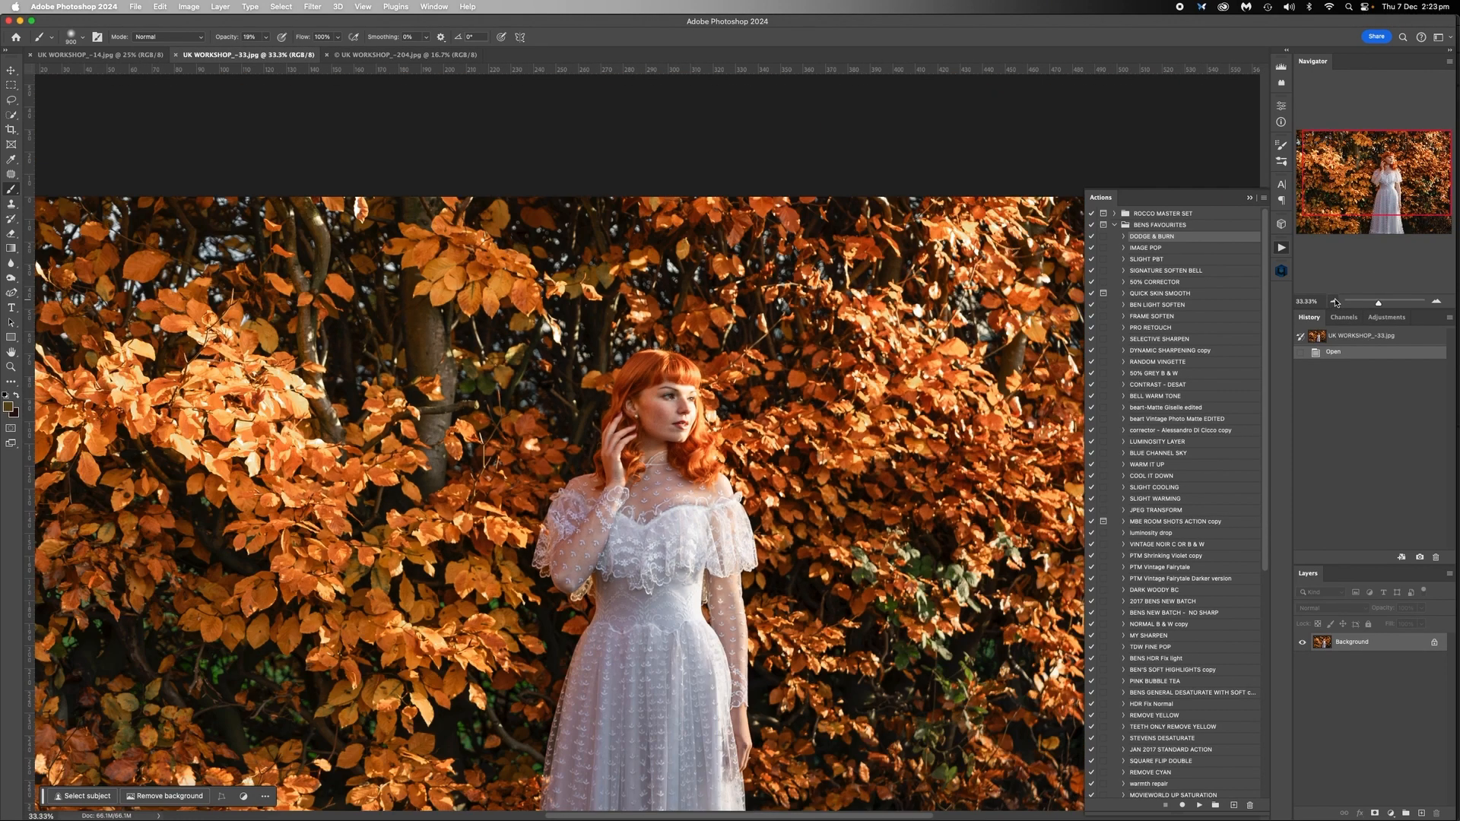
pyautogui.click(1332, 301)
pyautogui.click(1332, 301)
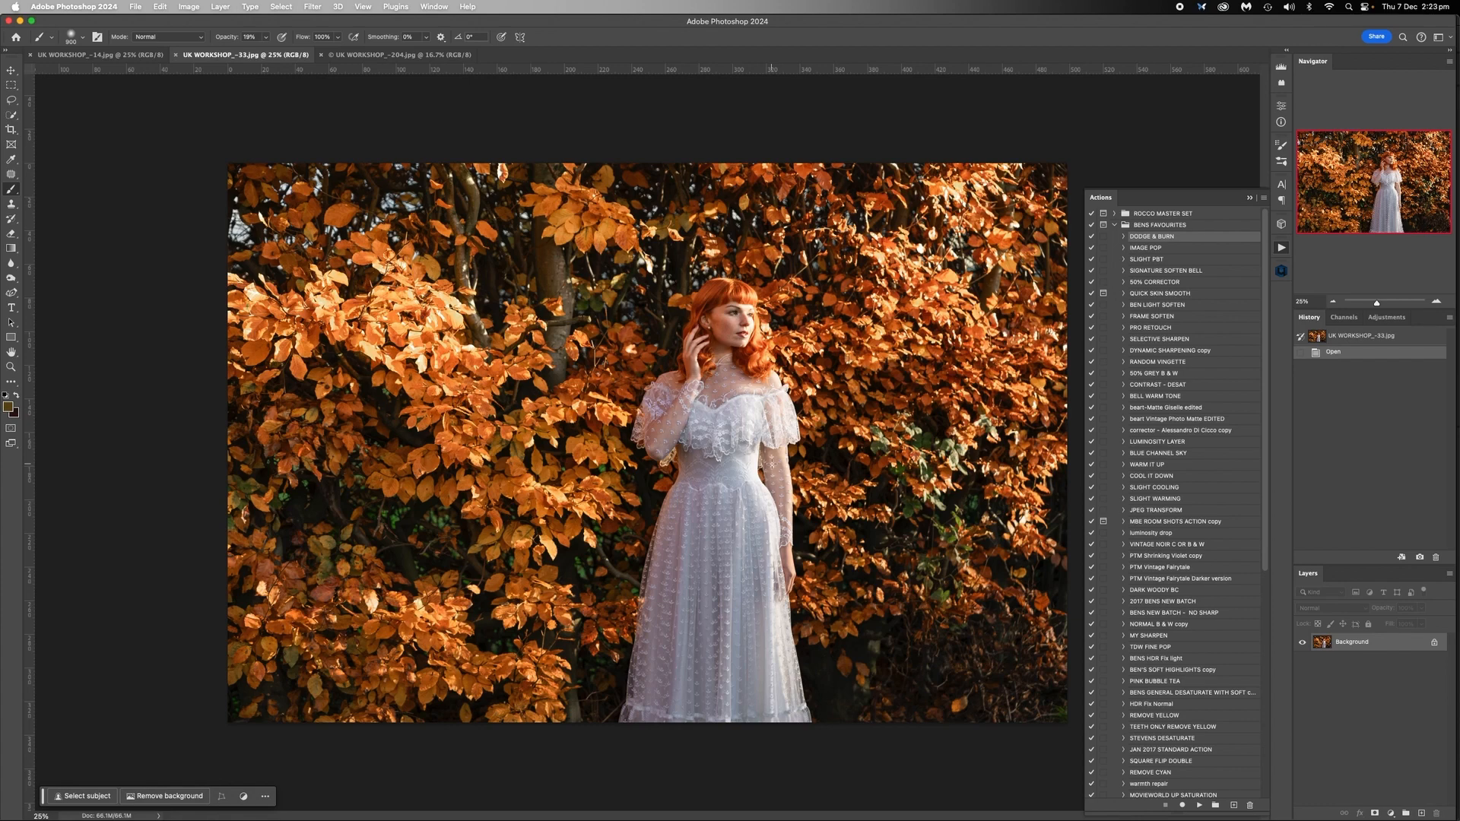
pyautogui.click(358, 57)
pyautogui.click(140, 58)
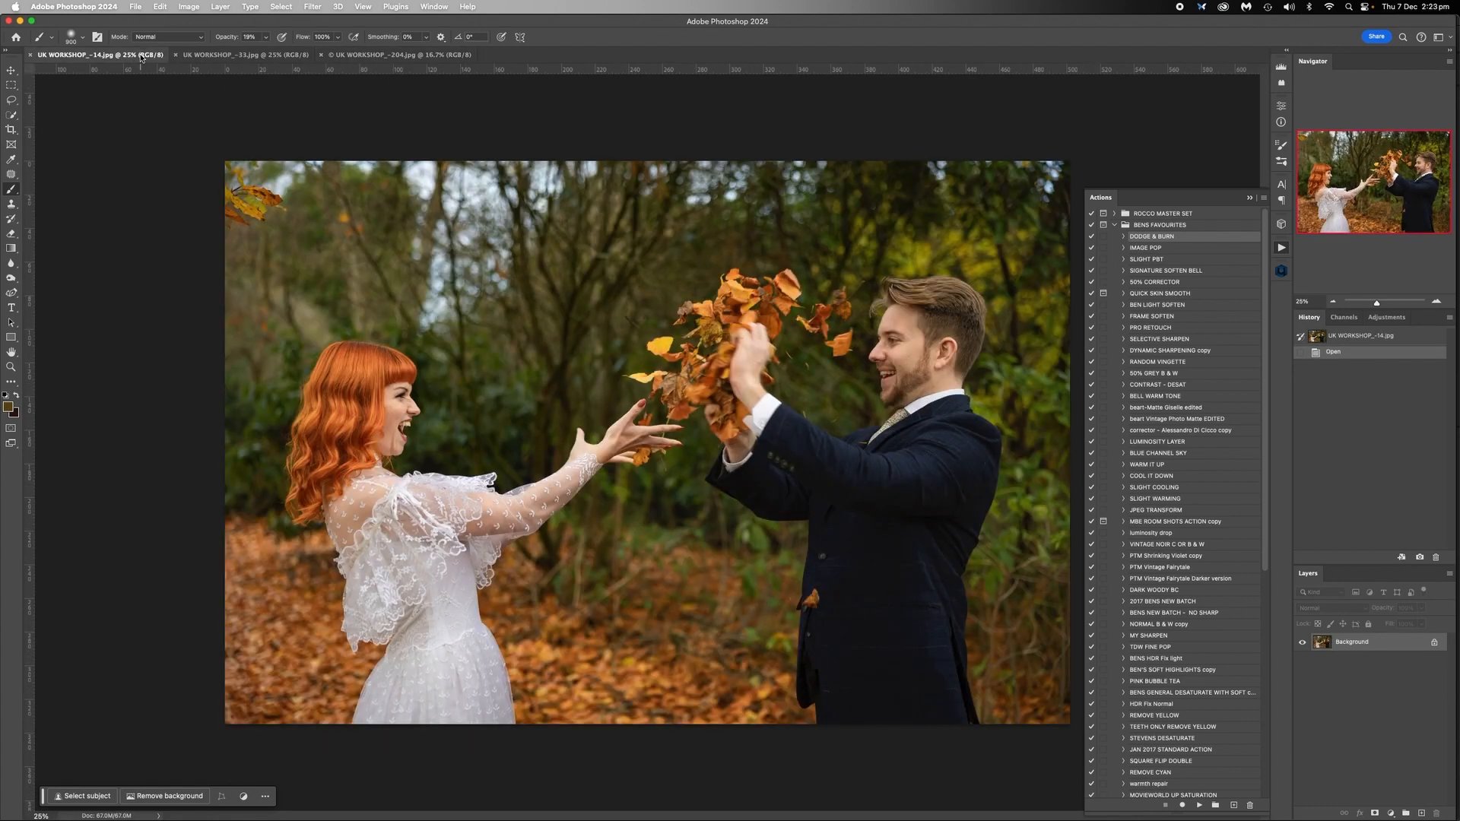
pyautogui.click(365, 58)
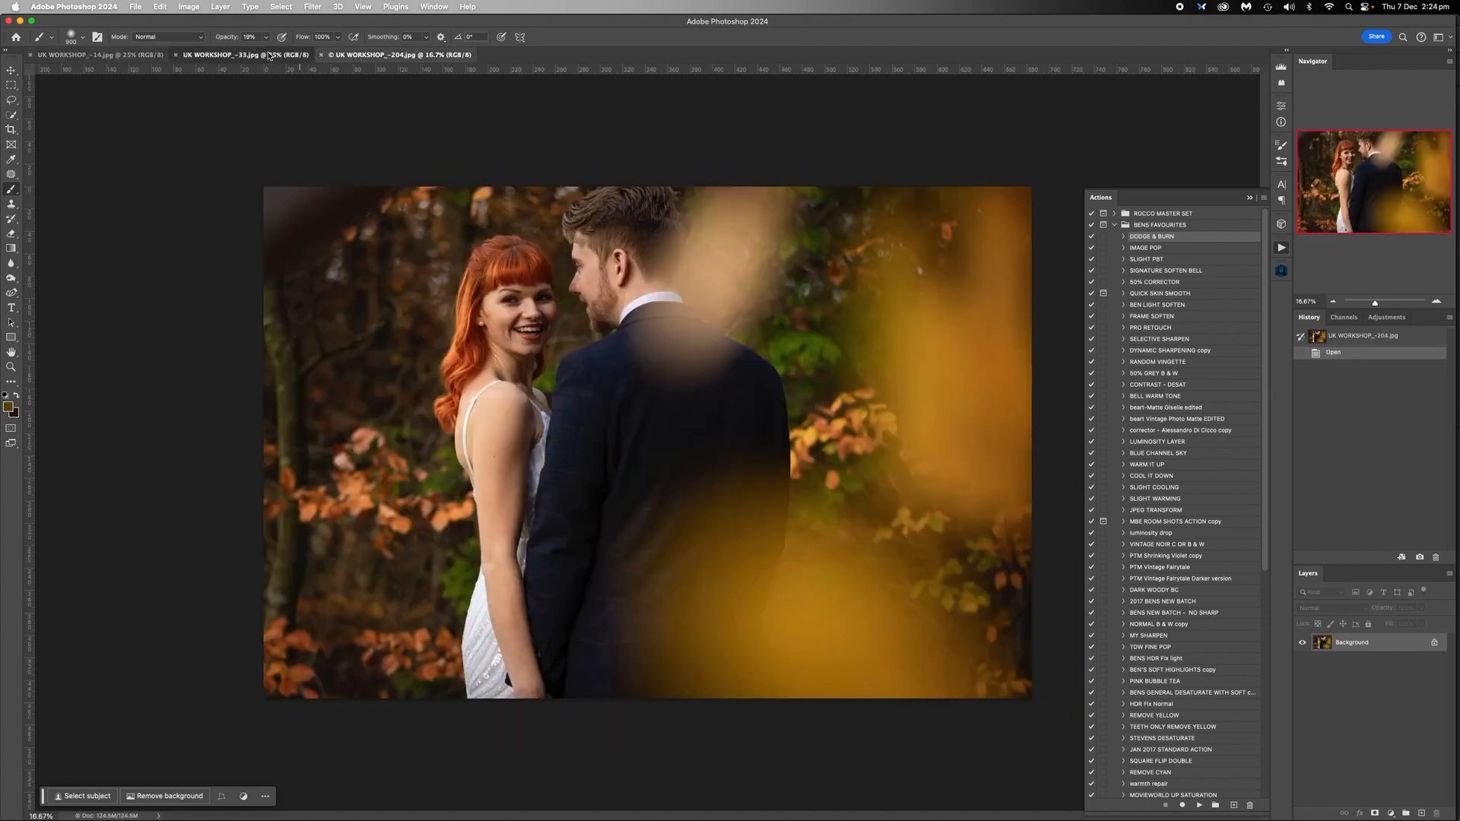
pyautogui.click(270, 56)
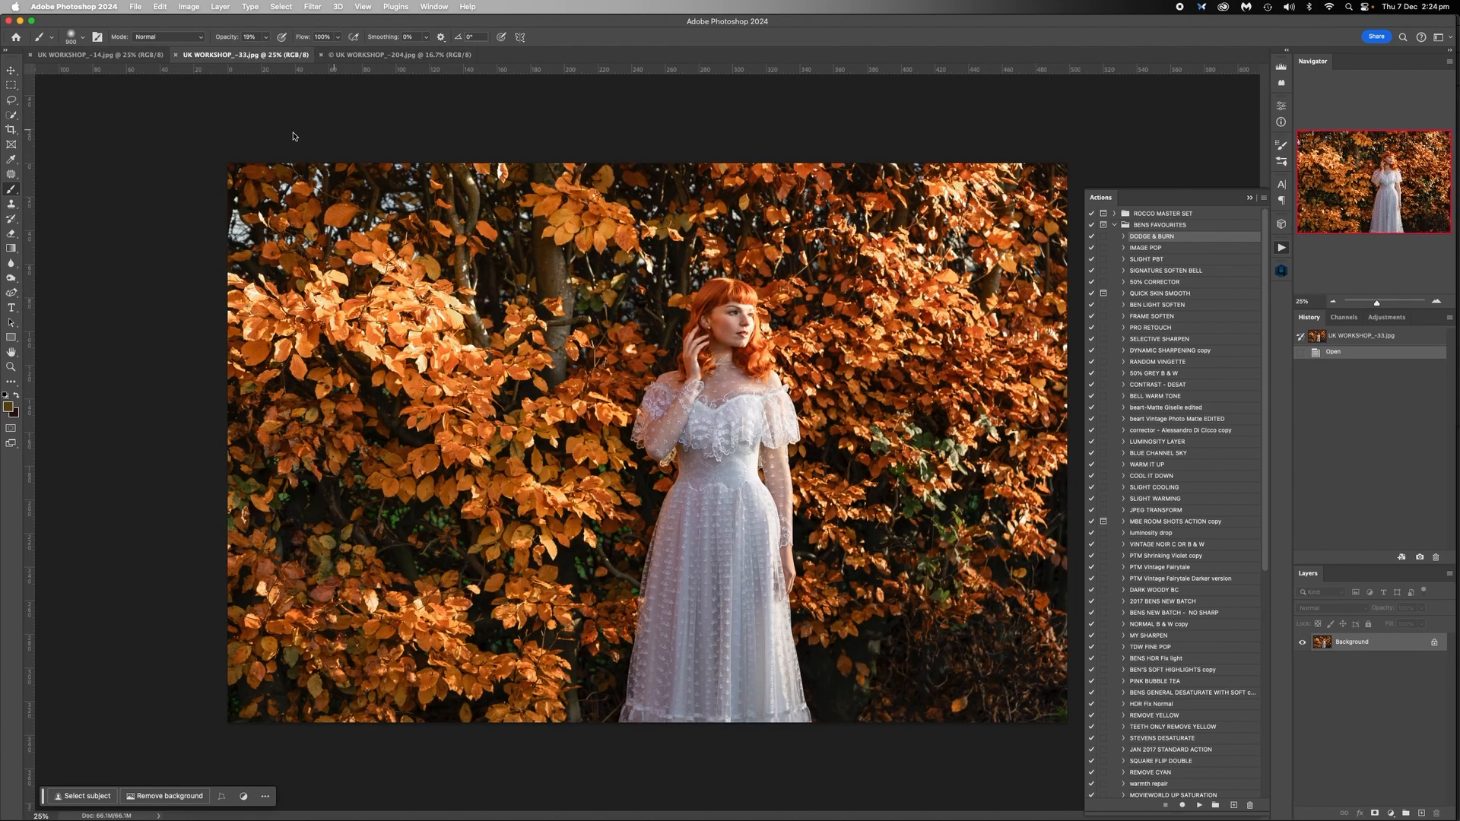
# Step: Close UK WORKSHOP_-33.jpg and compare the two remaining photos
pyautogui.click(175, 55)
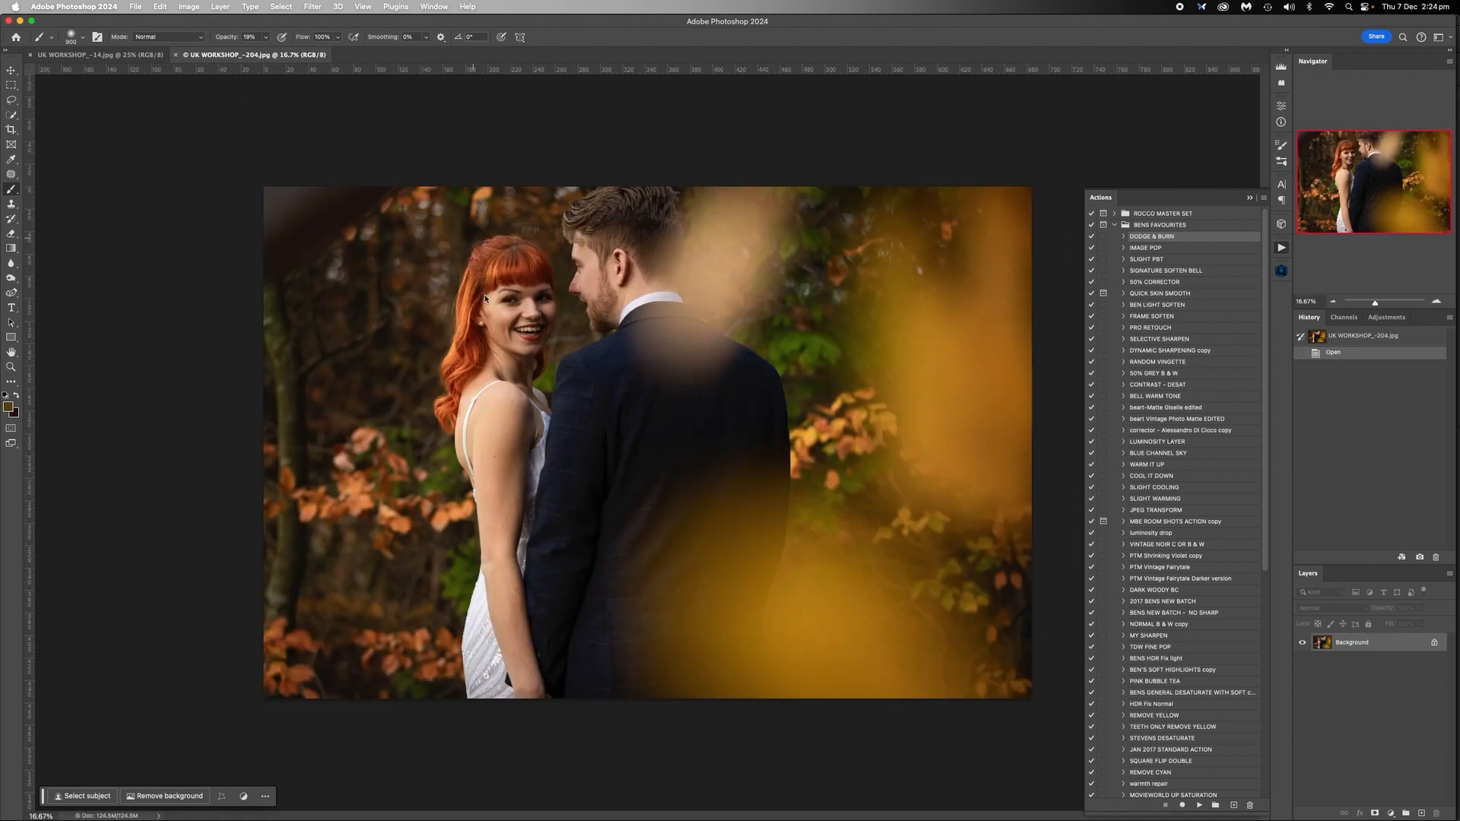
pyautogui.click(114, 55)
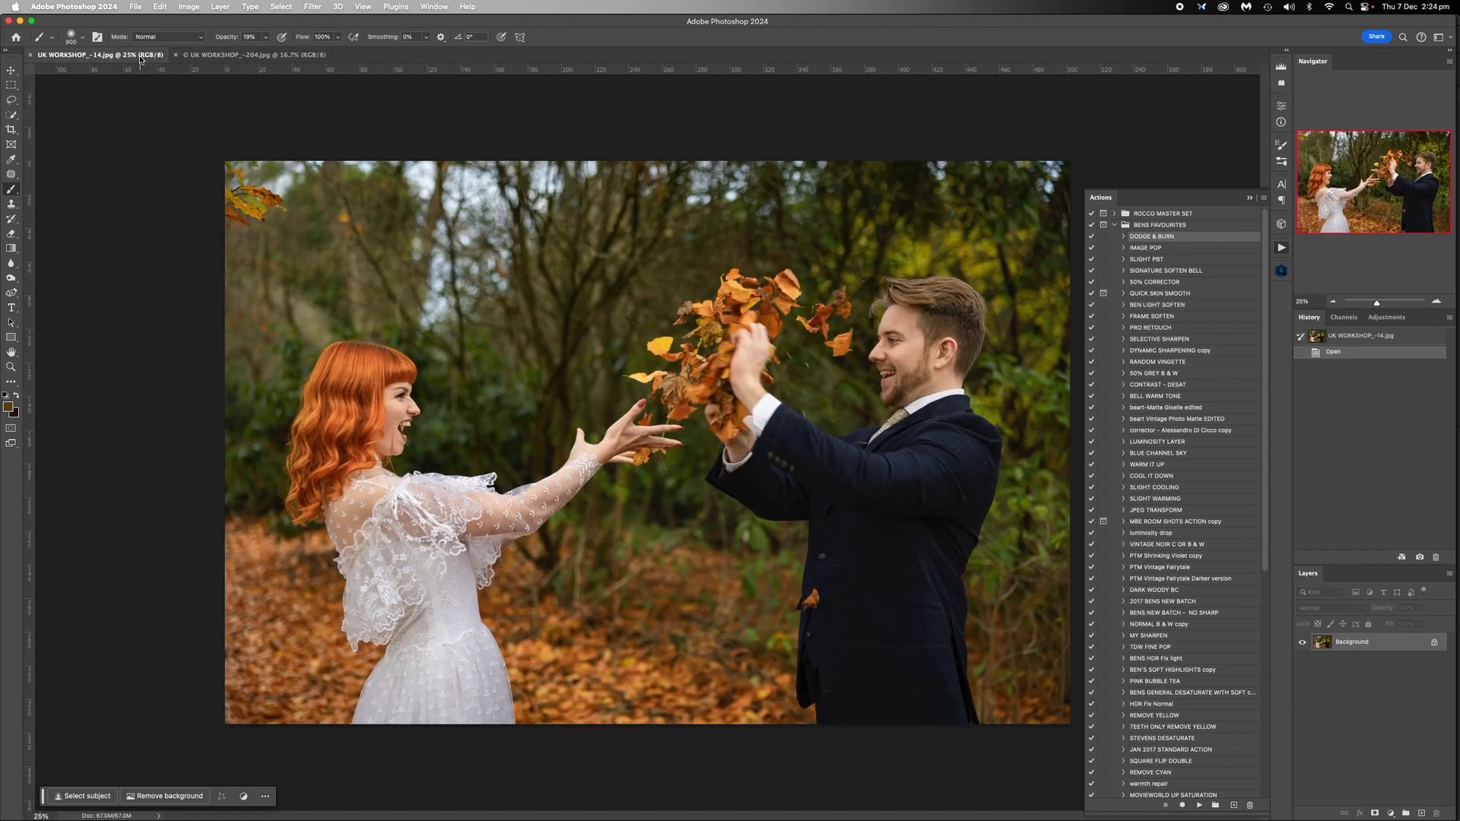
pyautogui.click(222, 55)
pyautogui.click(95, 55)
pyautogui.click(282, 56)
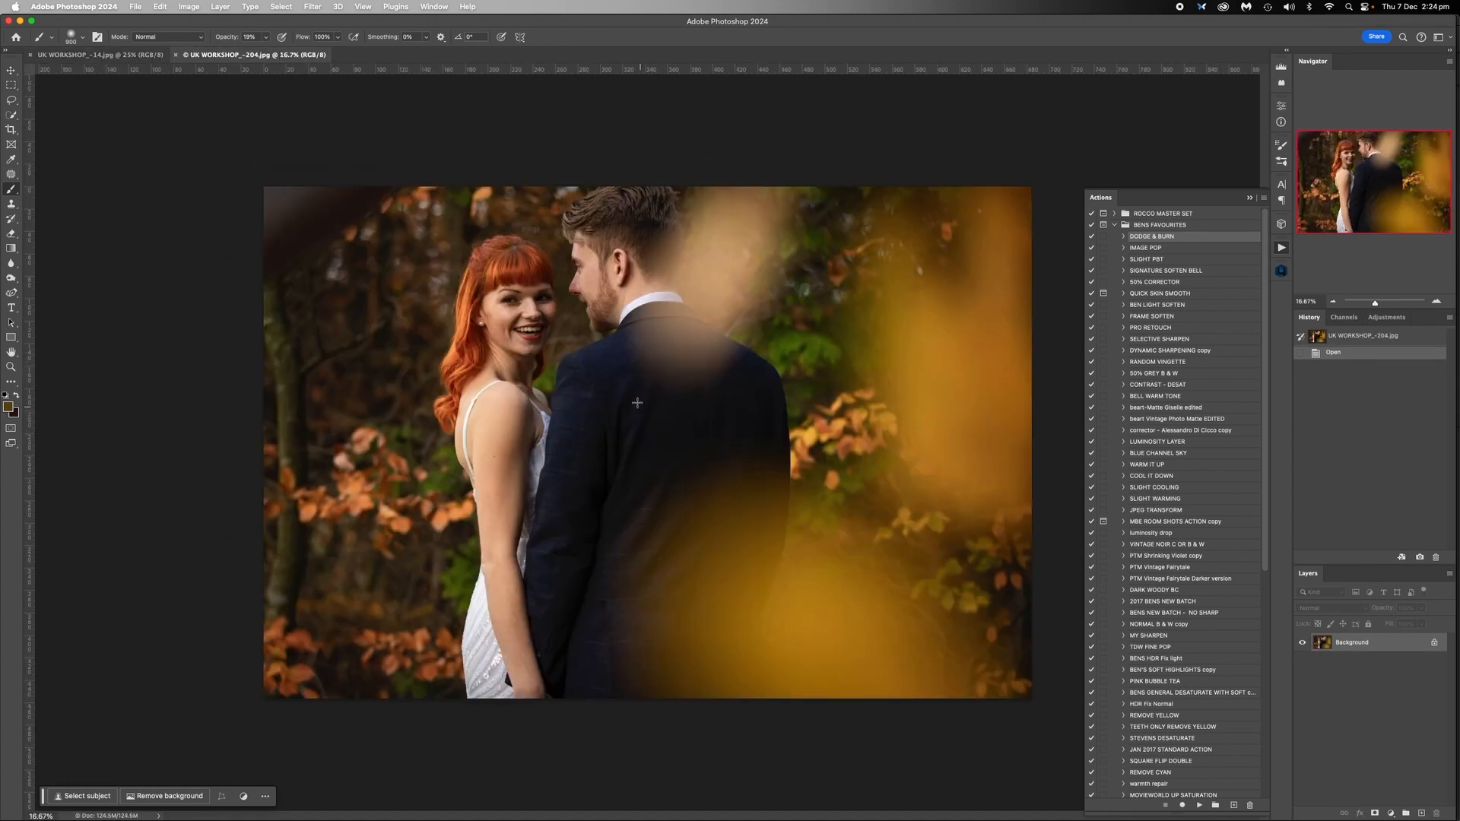
# Step: Darken UK WORKSHOP_-14.jpg slightly with a Curves adjustment, placing an RGB point at input 168, output 160
pyautogui.click(118, 55)
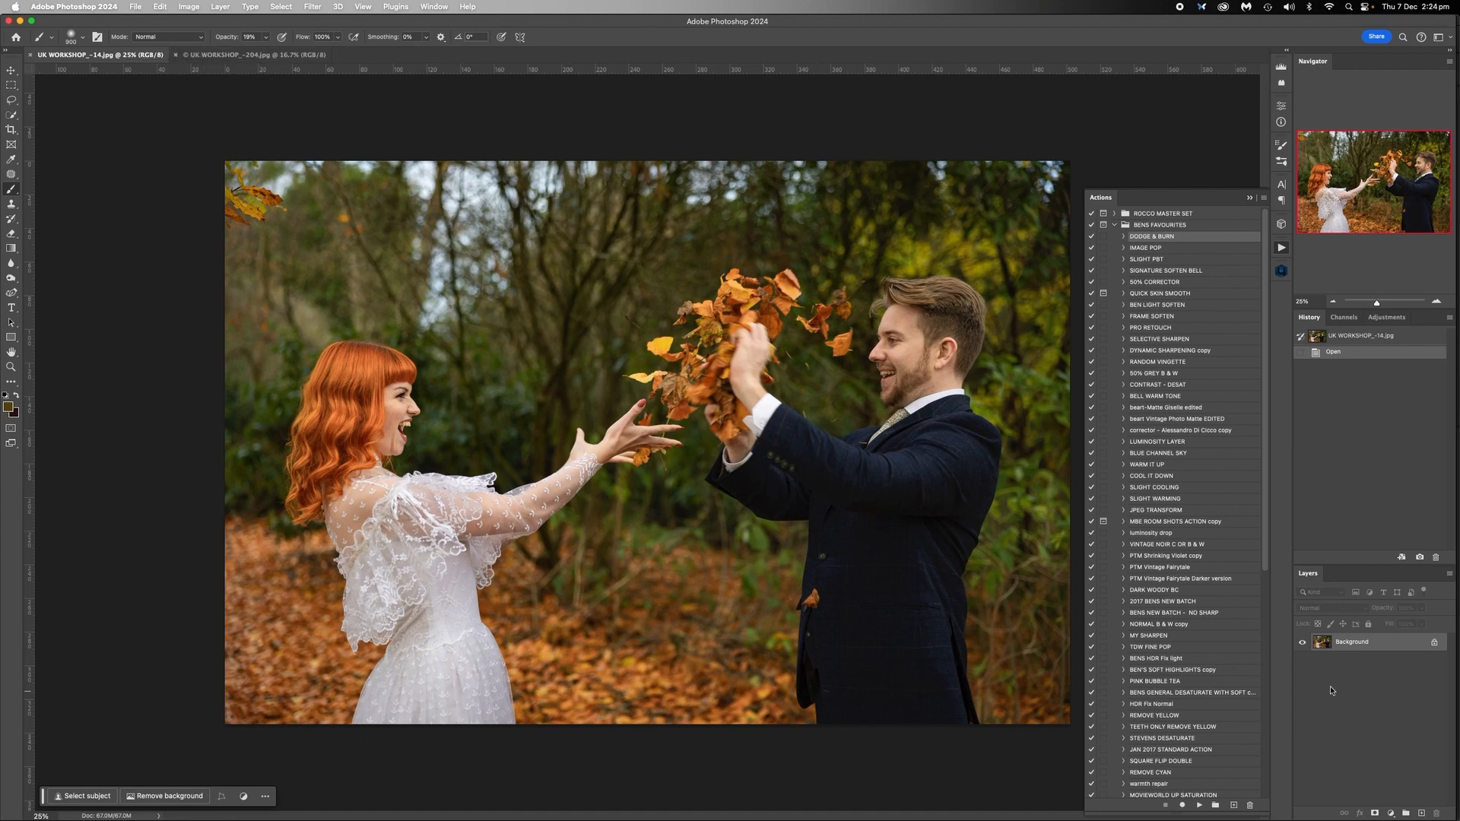
pyautogui.press('super+m')
pyautogui.click(1133, 340)
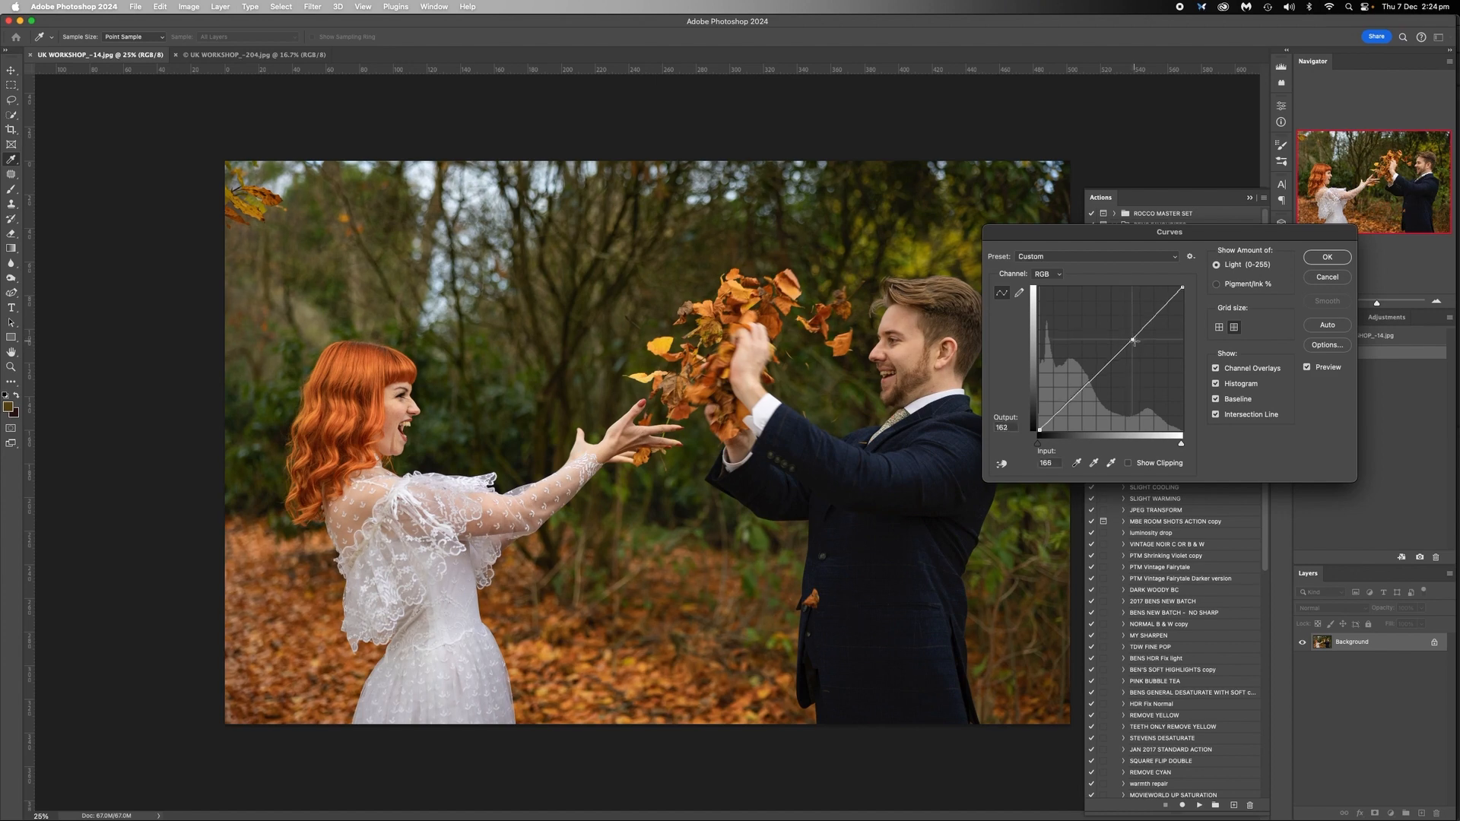
pyautogui.moveTo(1135, 341); pyautogui.dragTo(1133, 340)
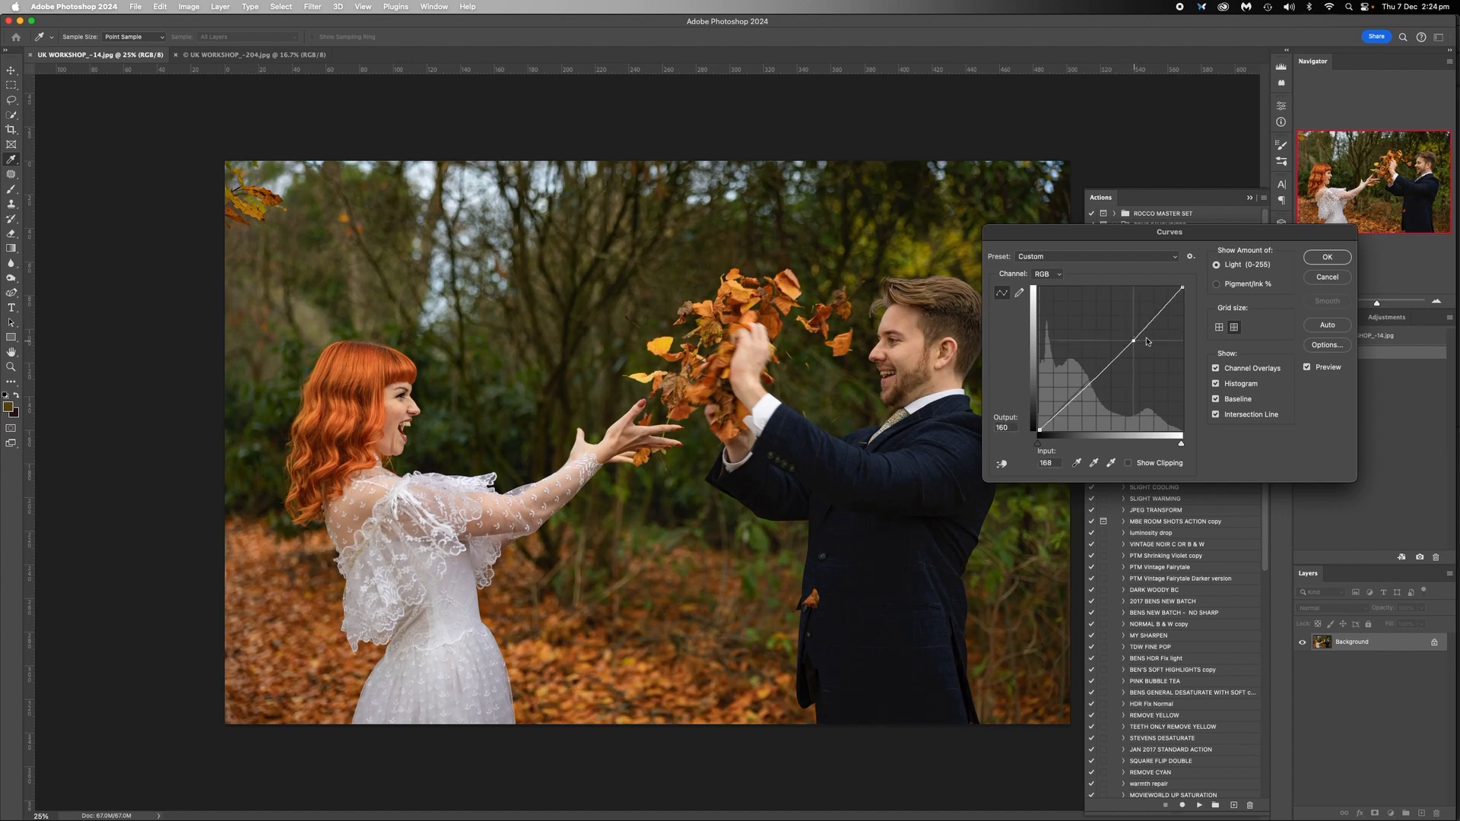
pyautogui.click(1327, 258)
pyautogui.press('b')
# Step: Brighten UK WORKSHOP_-204.jpg with a Curves adjustment, placing an RGB point at input 175, output 188
pyautogui.click(254, 55)
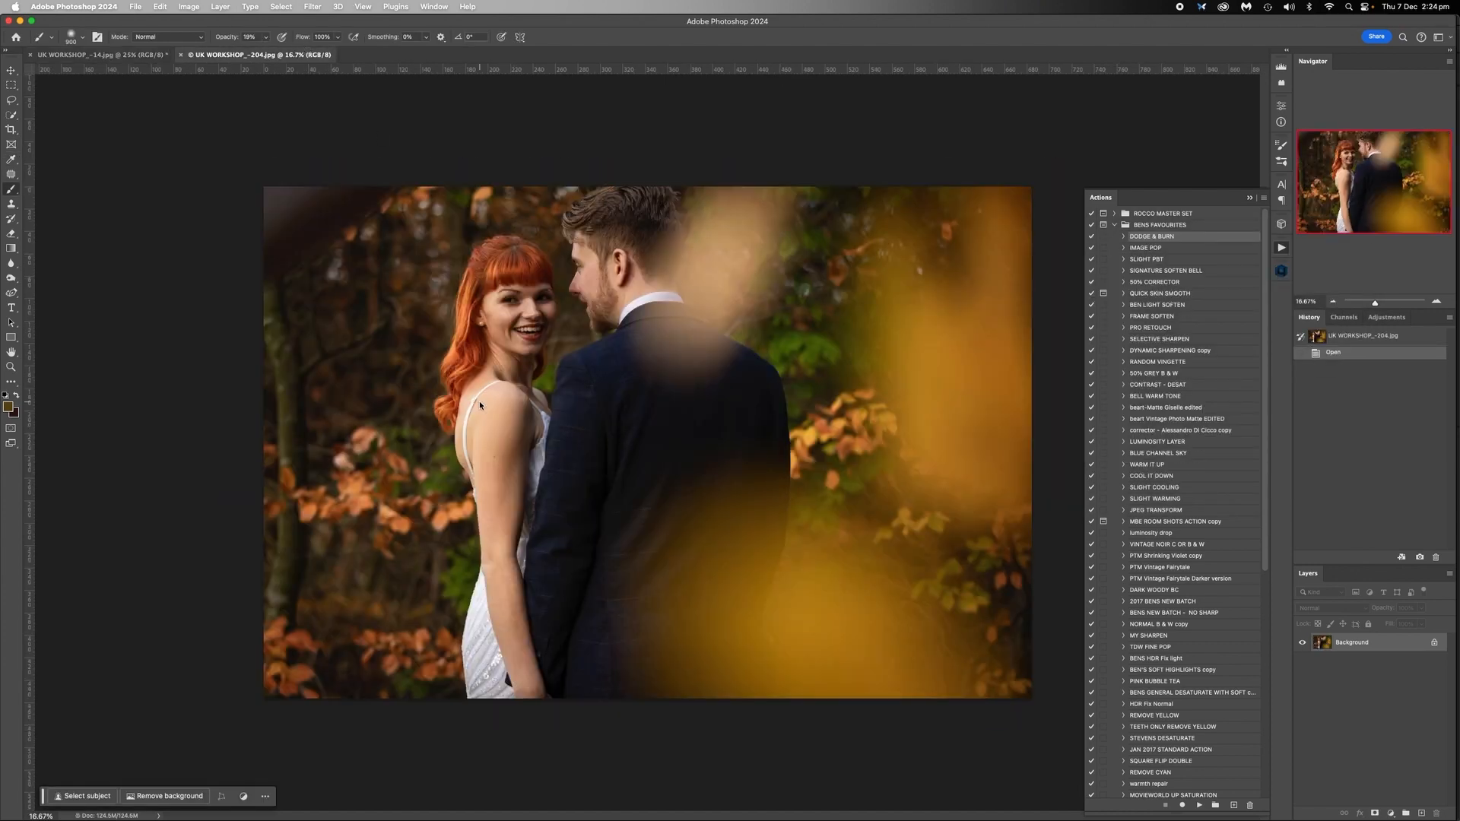
pyautogui.press('super+m')
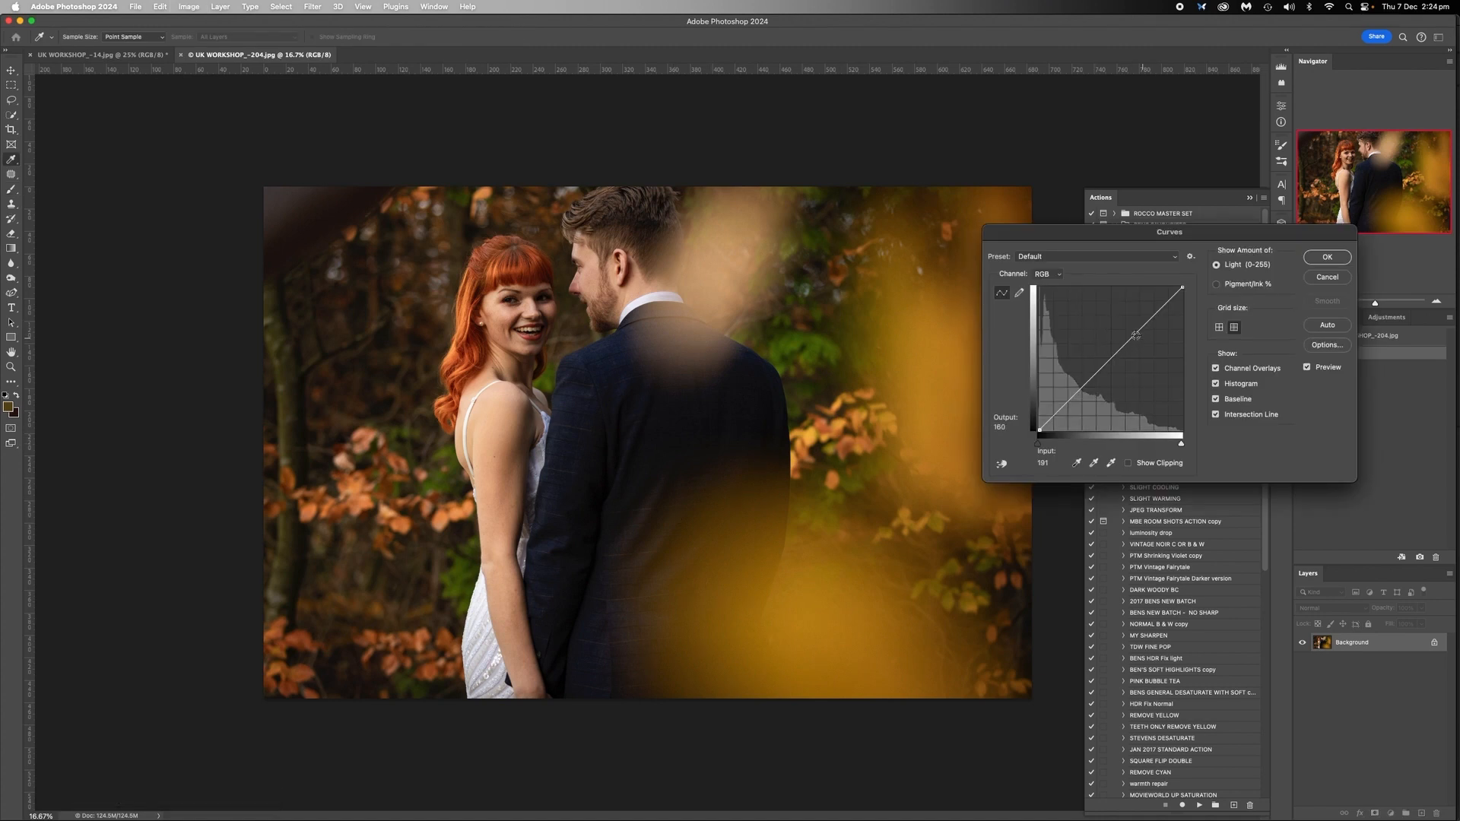
pyautogui.moveTo(1142, 331); pyautogui.dragTo(1137, 325)
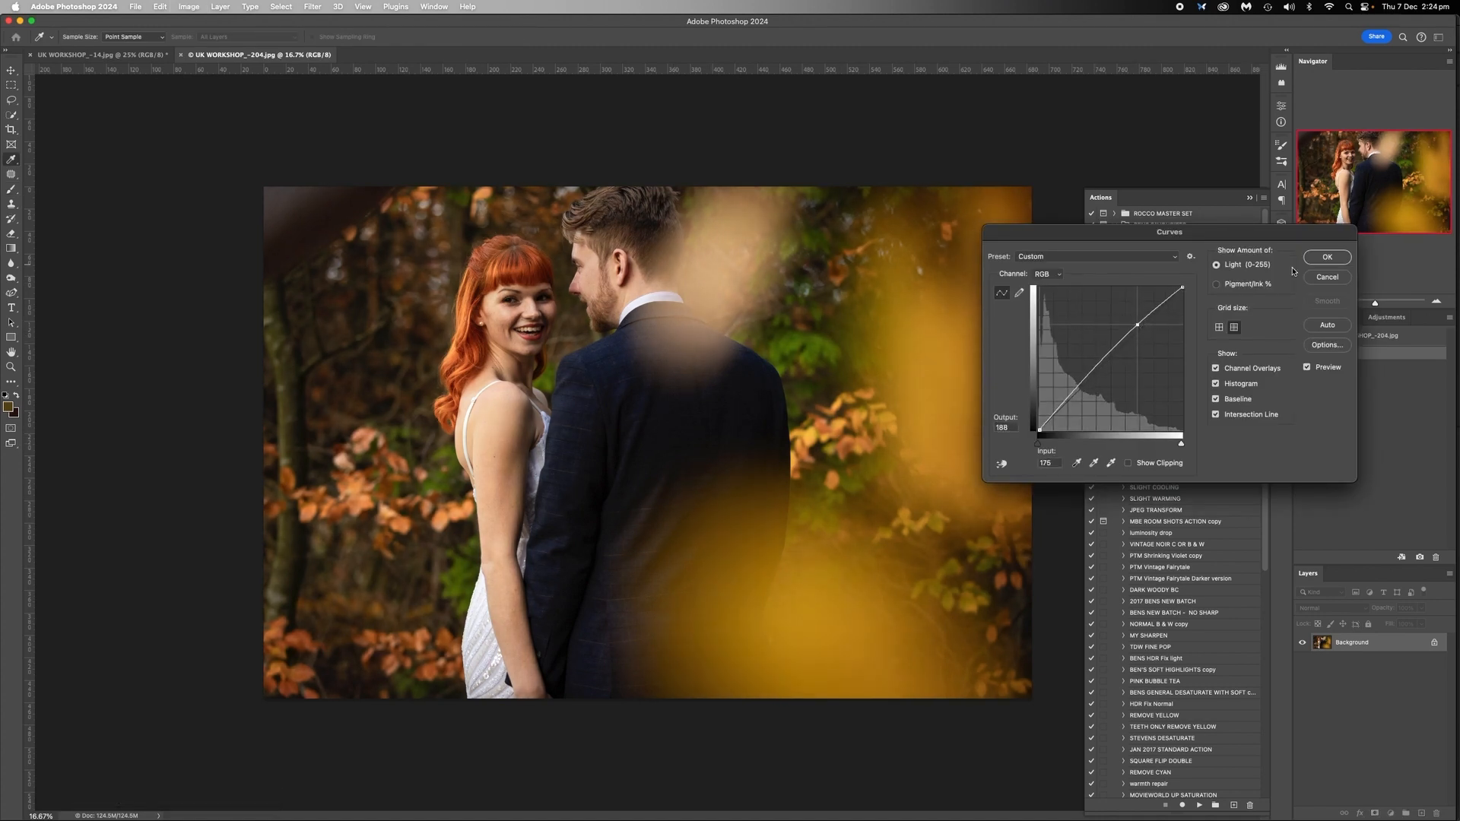
pyautogui.click(1320, 260)
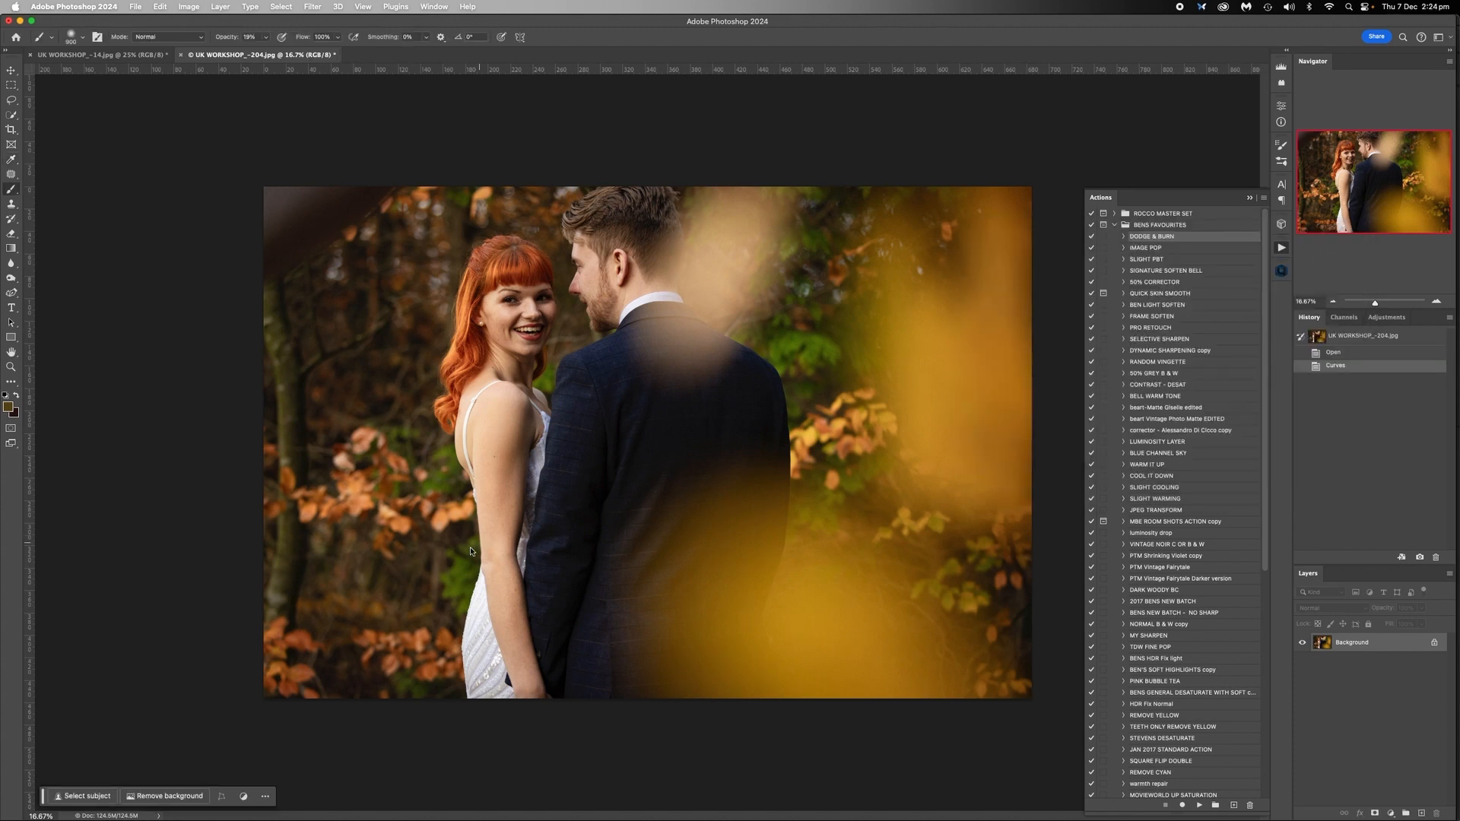
# Step: Compare the brightness of the two adjusted photos, with UK WORKSHOP_-204.jpg viewed at 12.5%
pyautogui.click(1332, 302)
pyautogui.click(115, 56)
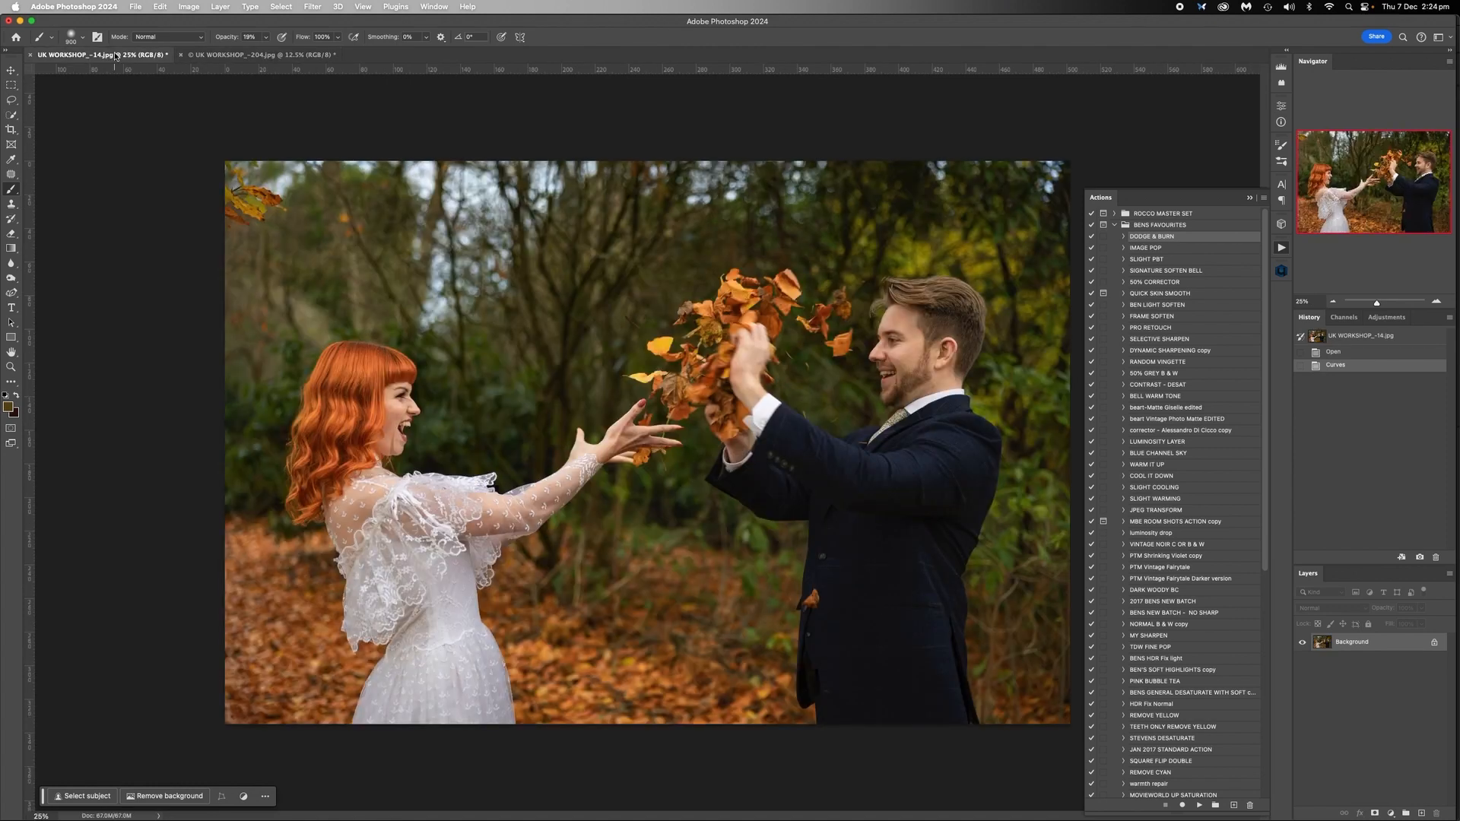
pyautogui.click(306, 55)
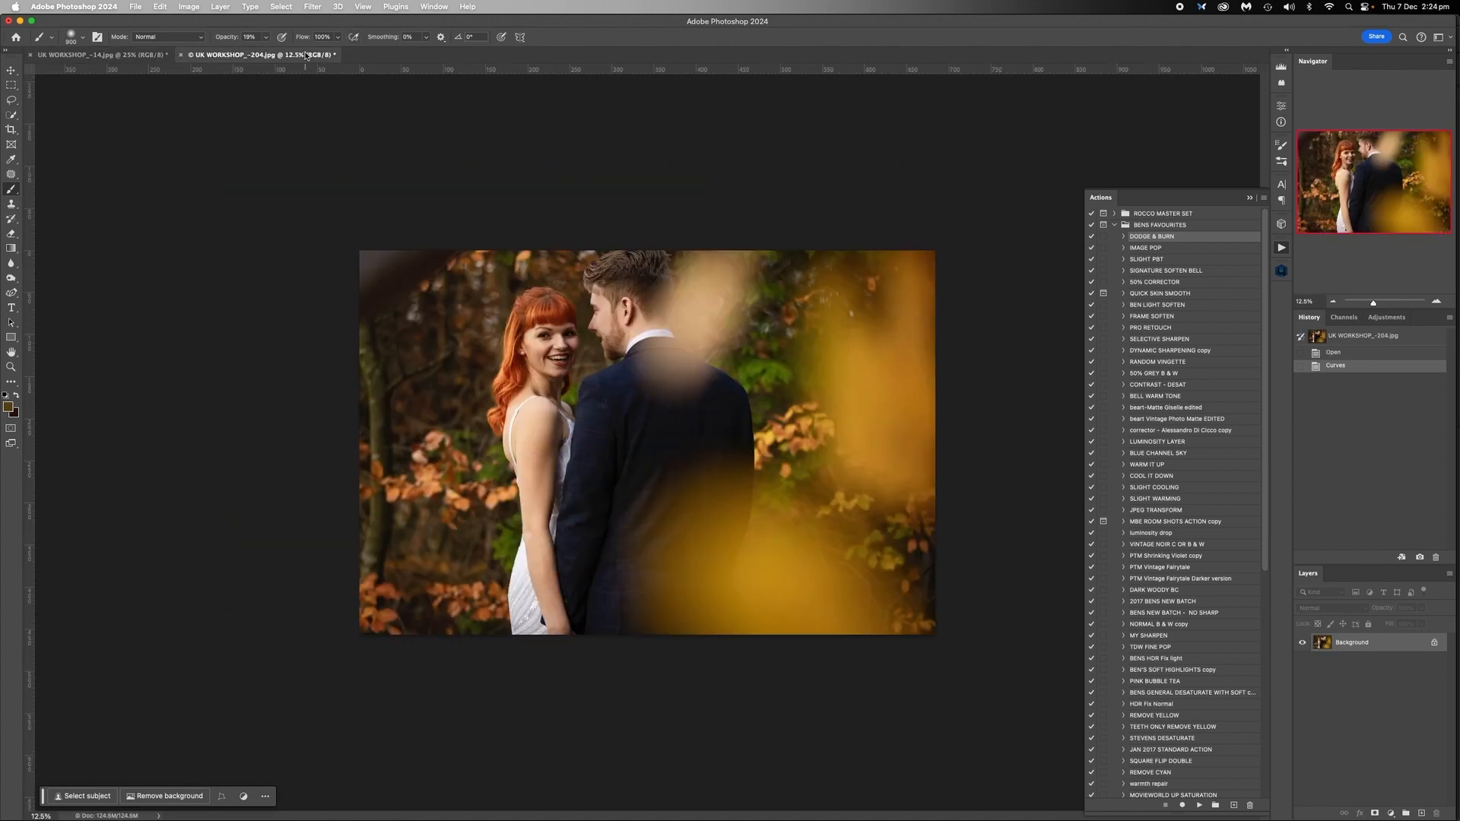
pyautogui.click(125, 55)
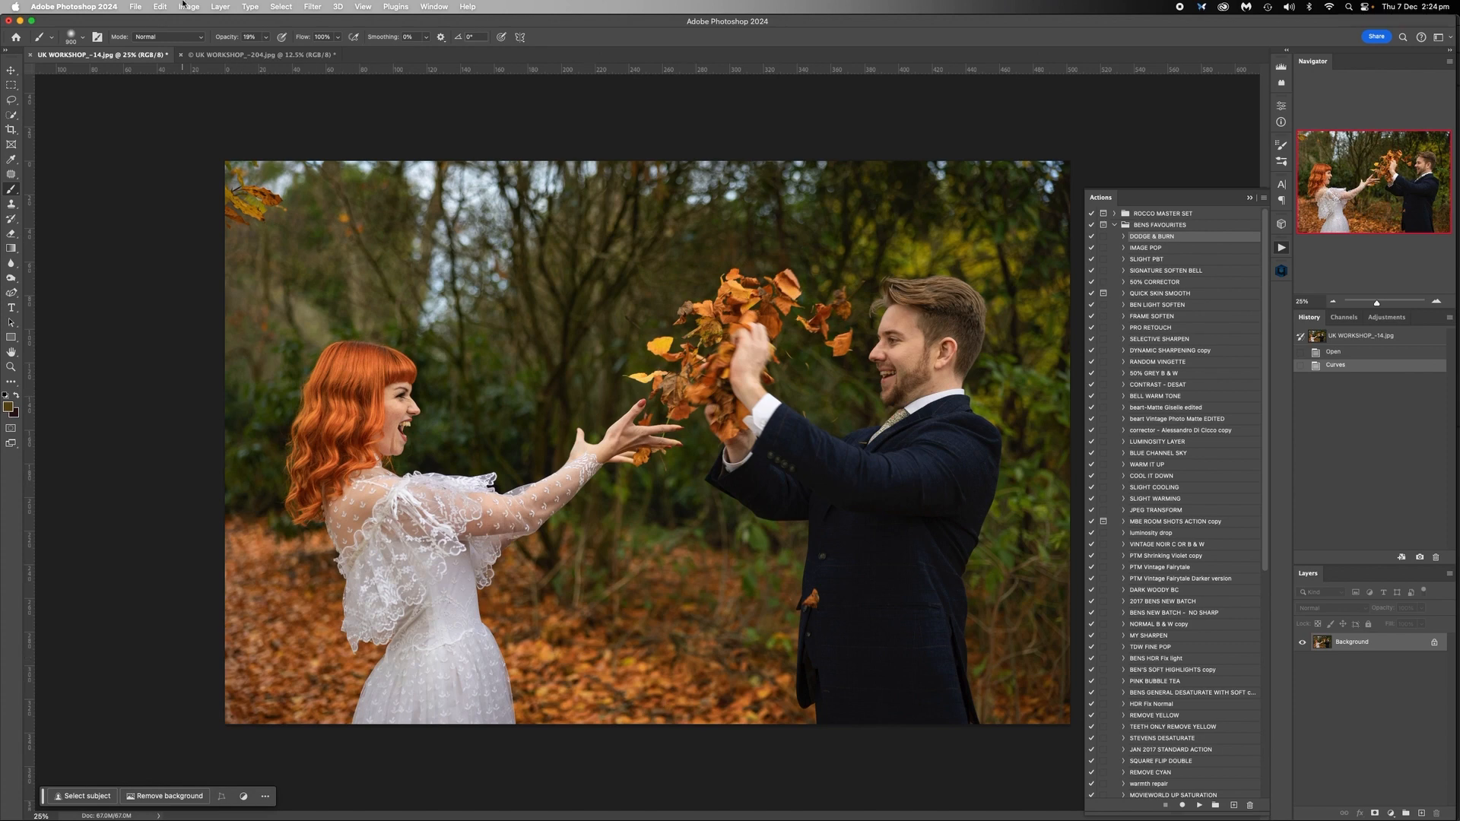
pyautogui.click(229, 54)
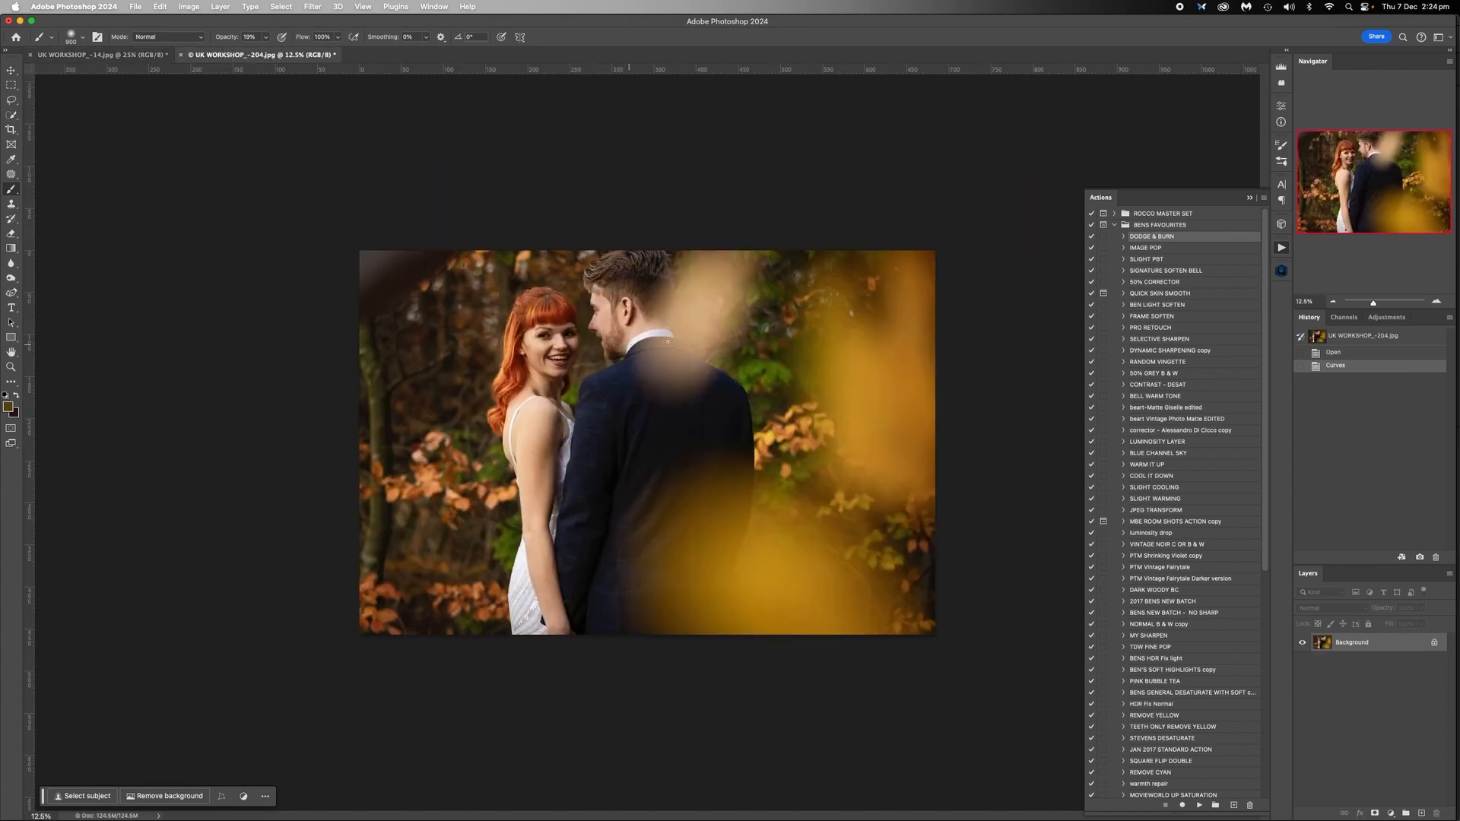
# Step: Run the Retouch4me Heal, Mattifier, D&B, Skin Tone and Portrait Volumes retouches on both open photos
pyautogui.click(1281, 271)
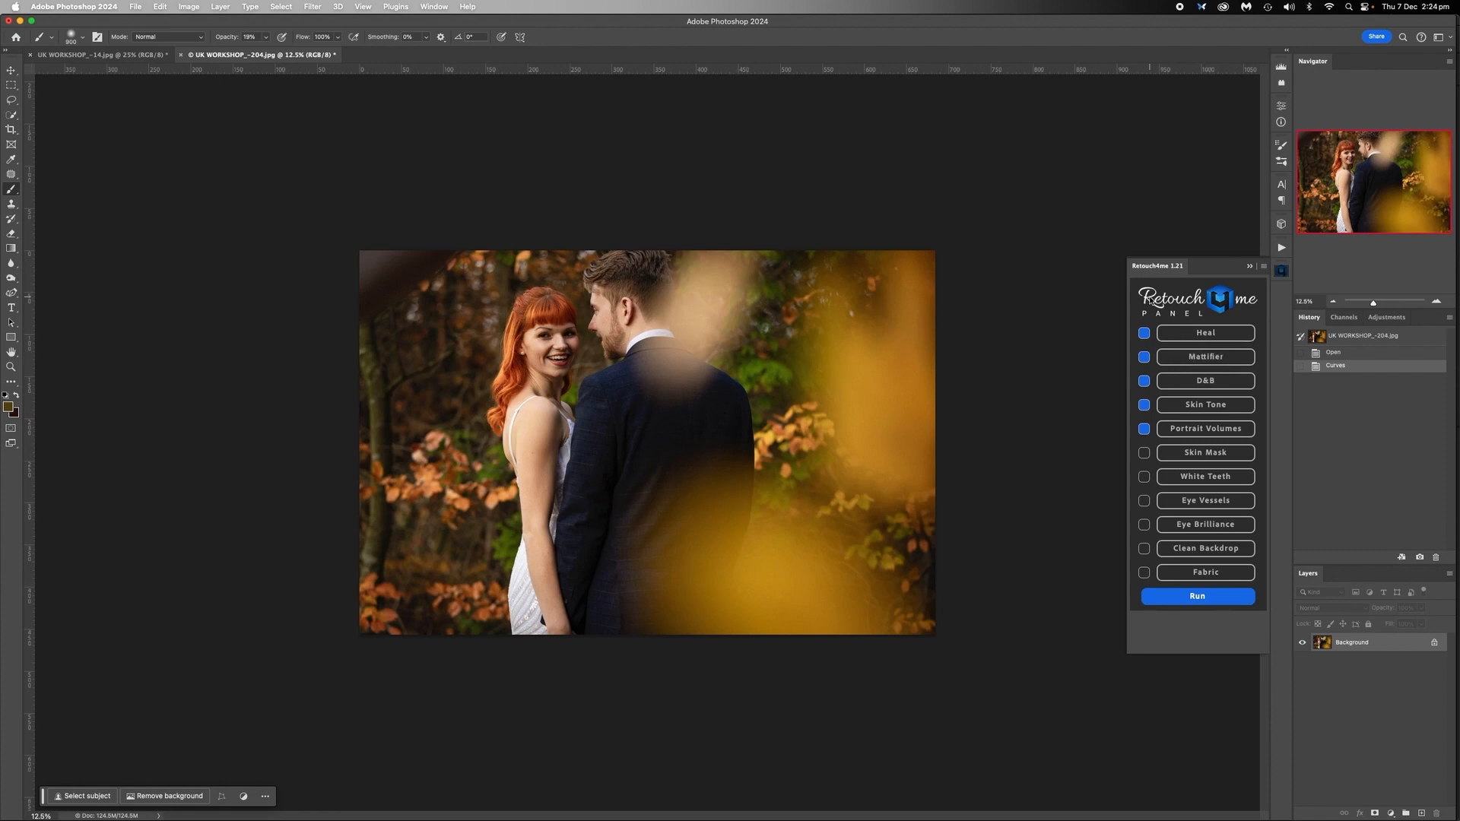
pyautogui.click(67, 55)
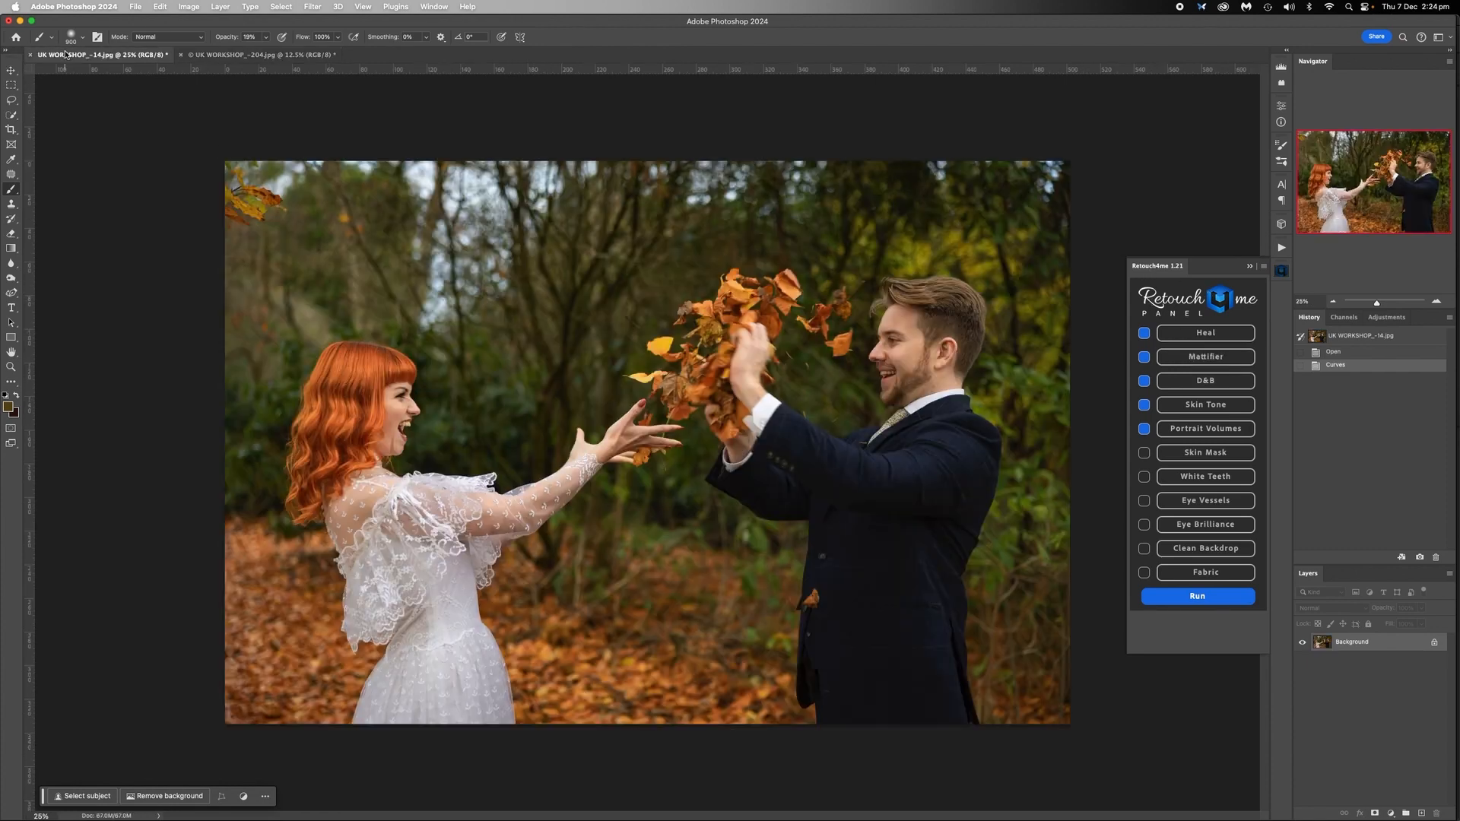
pyautogui.click(197, 55)
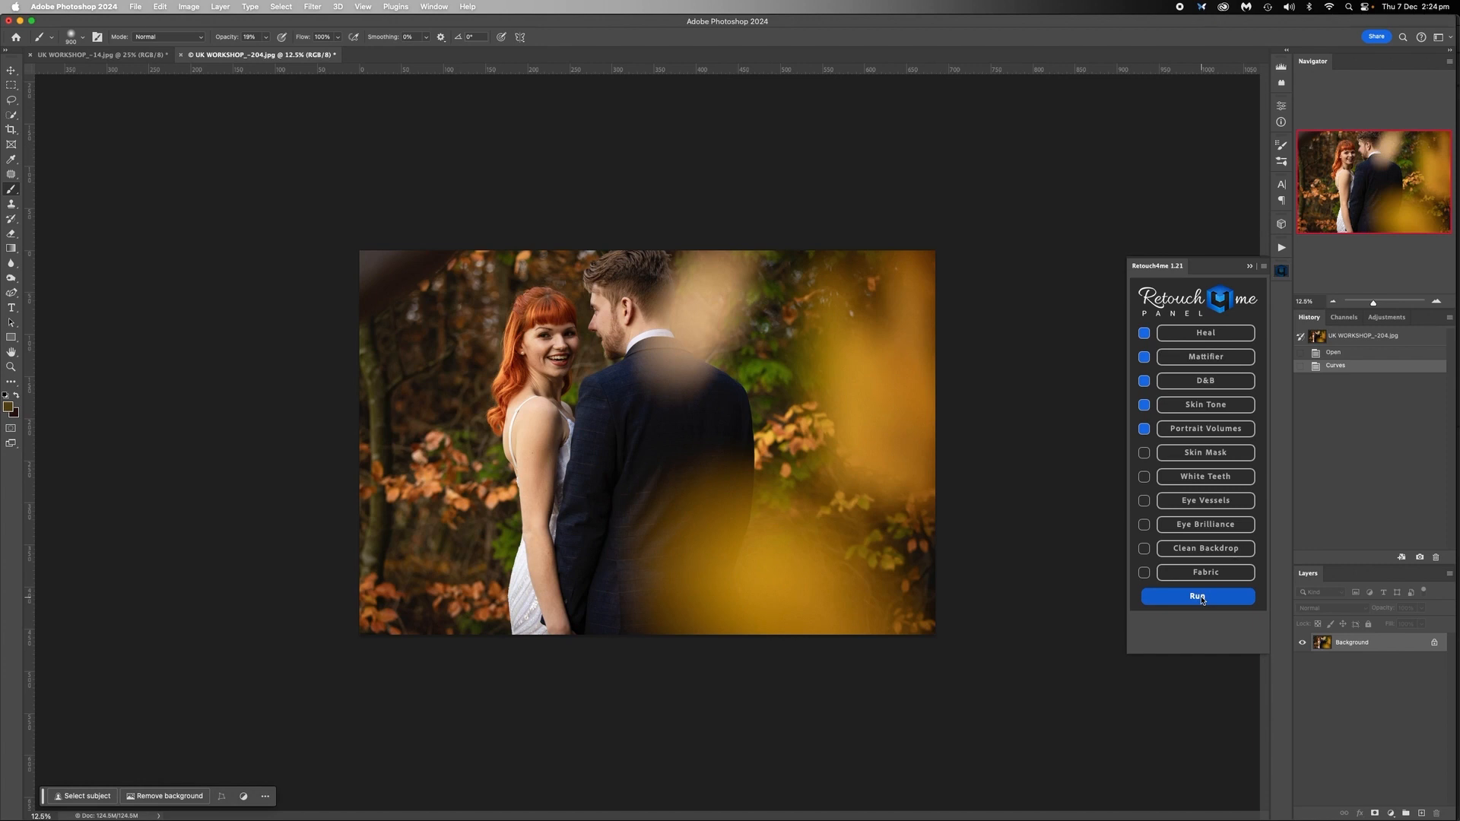
pyautogui.click(1200, 598)
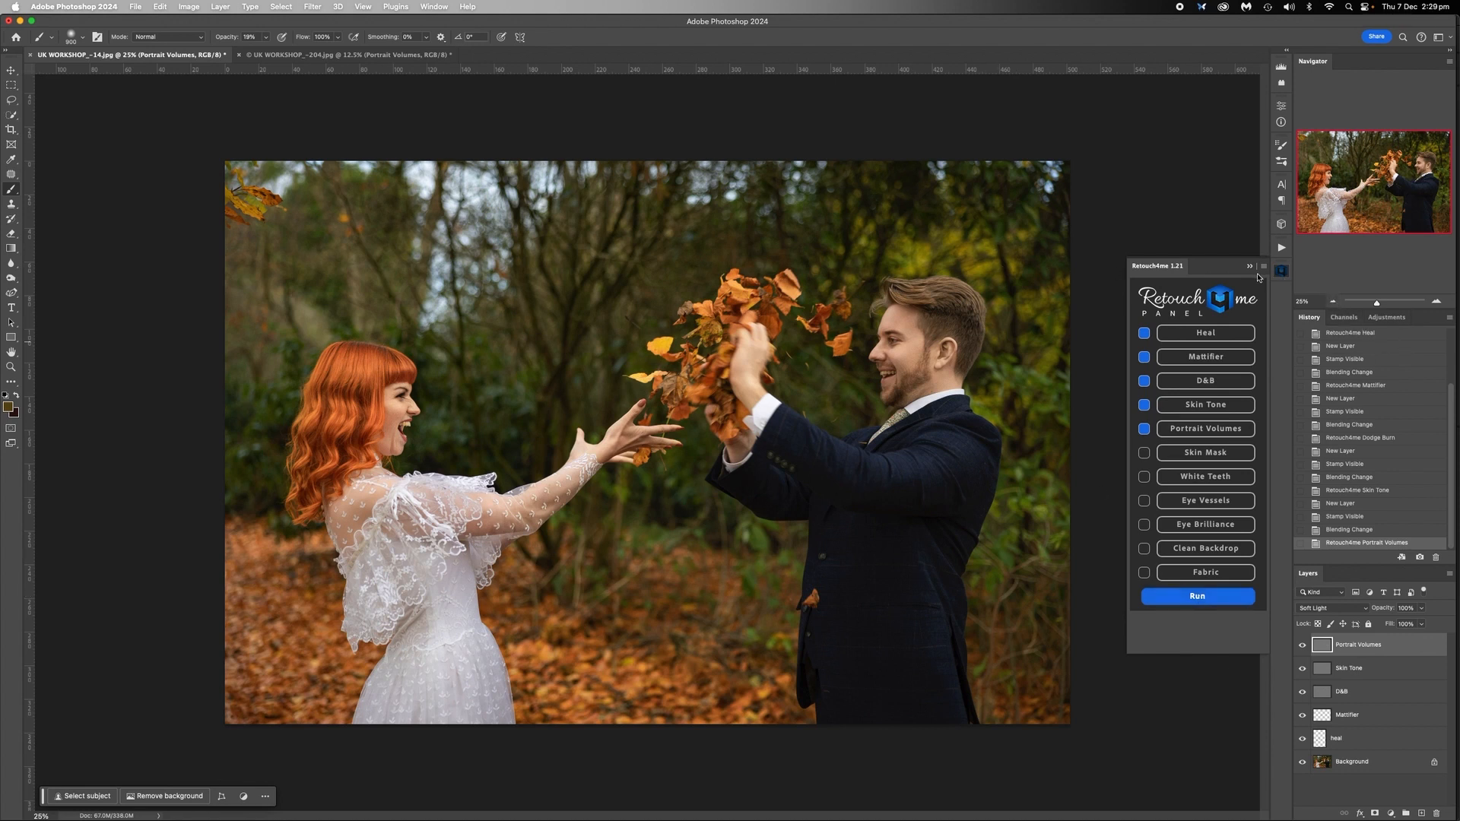
# Step: Close the Retouch4me panel and check the Skin Tone layer's effect on the groom at 50% by toggling its visibility
pyautogui.click(1249, 266)
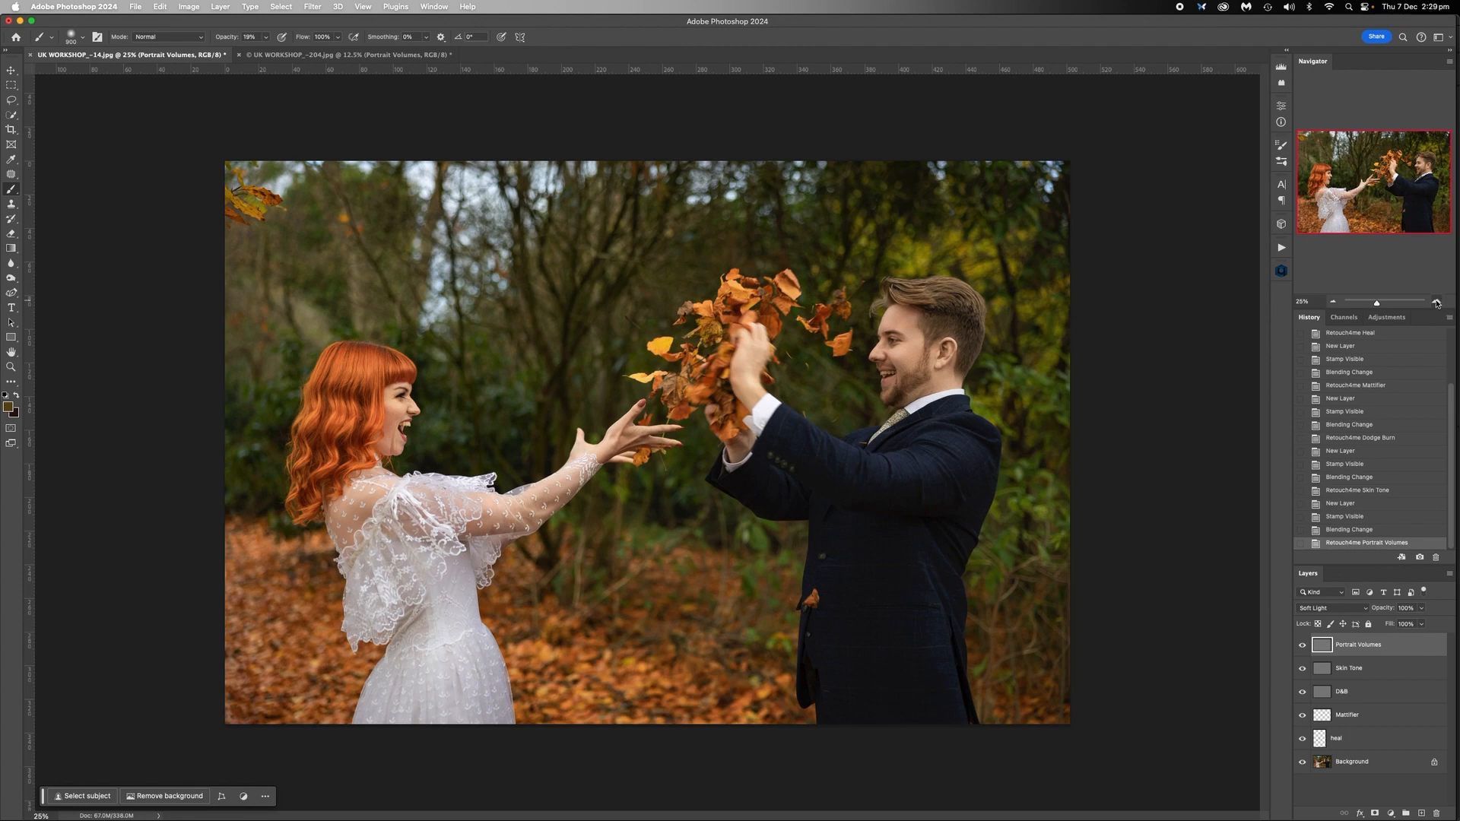
pyautogui.scroll(3, 866, 352)
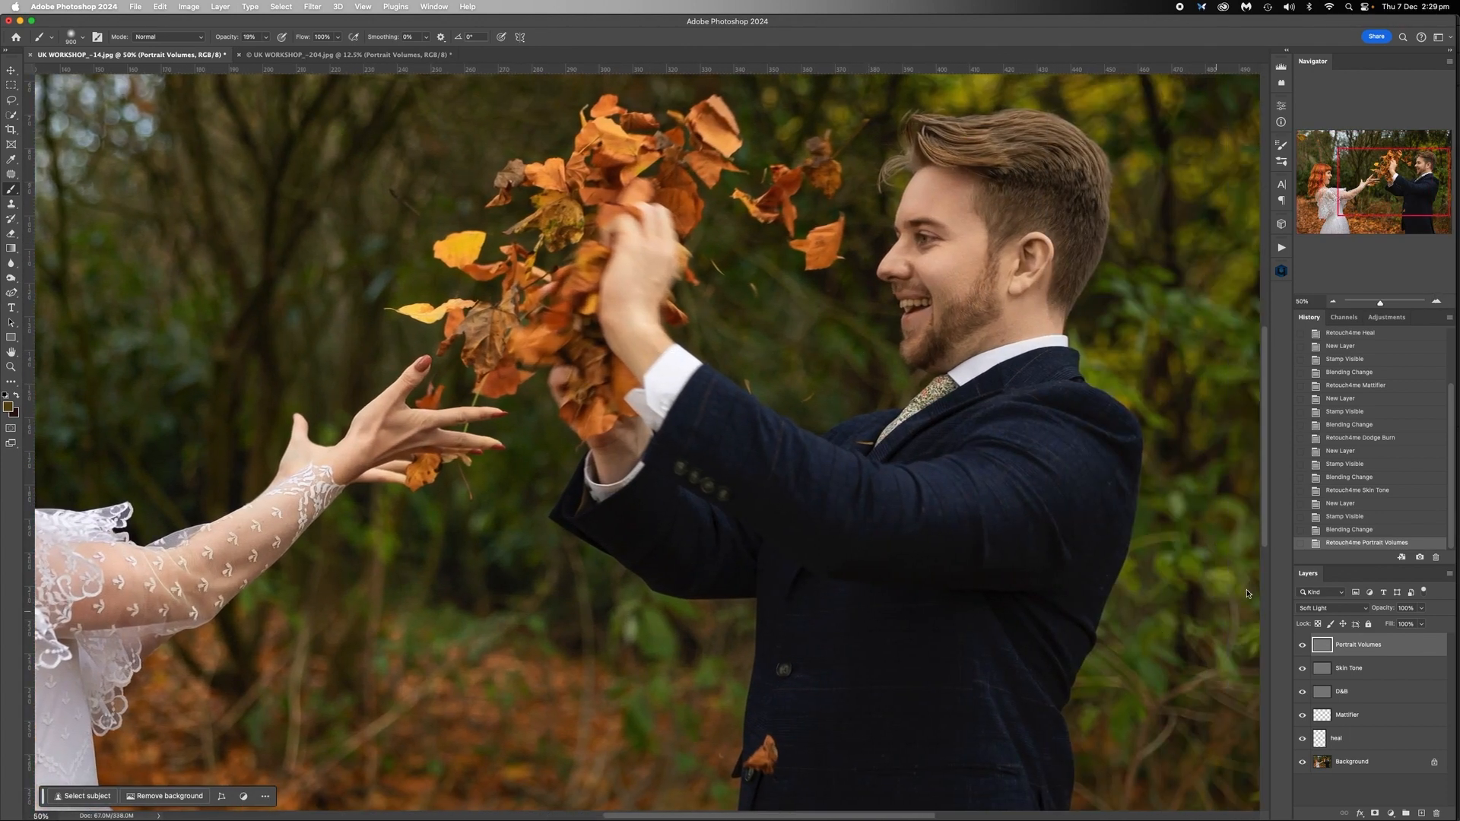
pyautogui.click(1301, 669)
pyautogui.click(1300, 670)
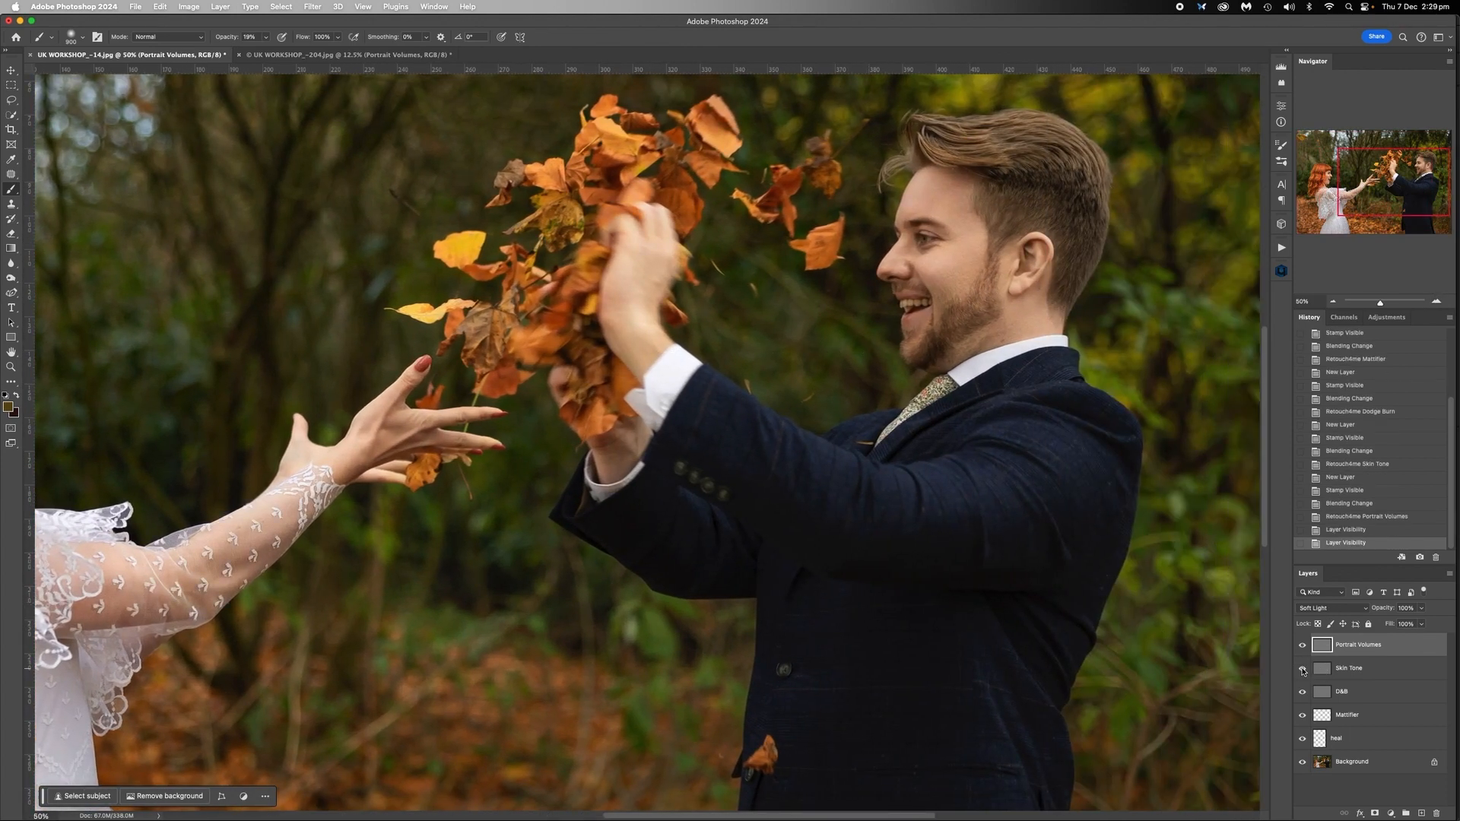
# Step: Compare the skin of the groom and the bride with the Skin Tone layer switched on and off
pyautogui.click(1301, 669)
pyautogui.click(1302, 669)
pyautogui.click(1302, 669)
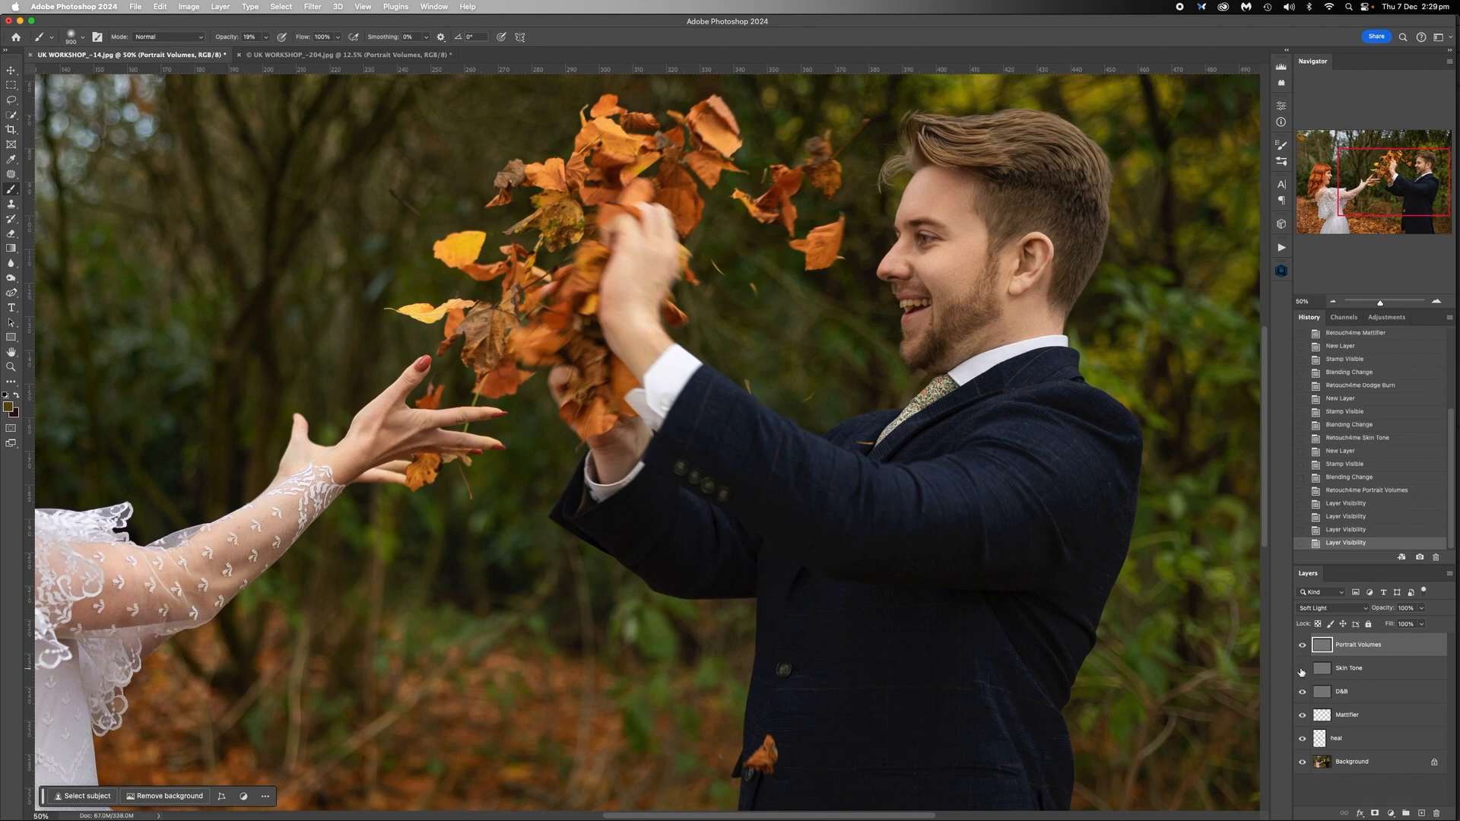
pyautogui.hscroll(-5, 544, 448)
pyautogui.hscroll(-5, 544, 449)
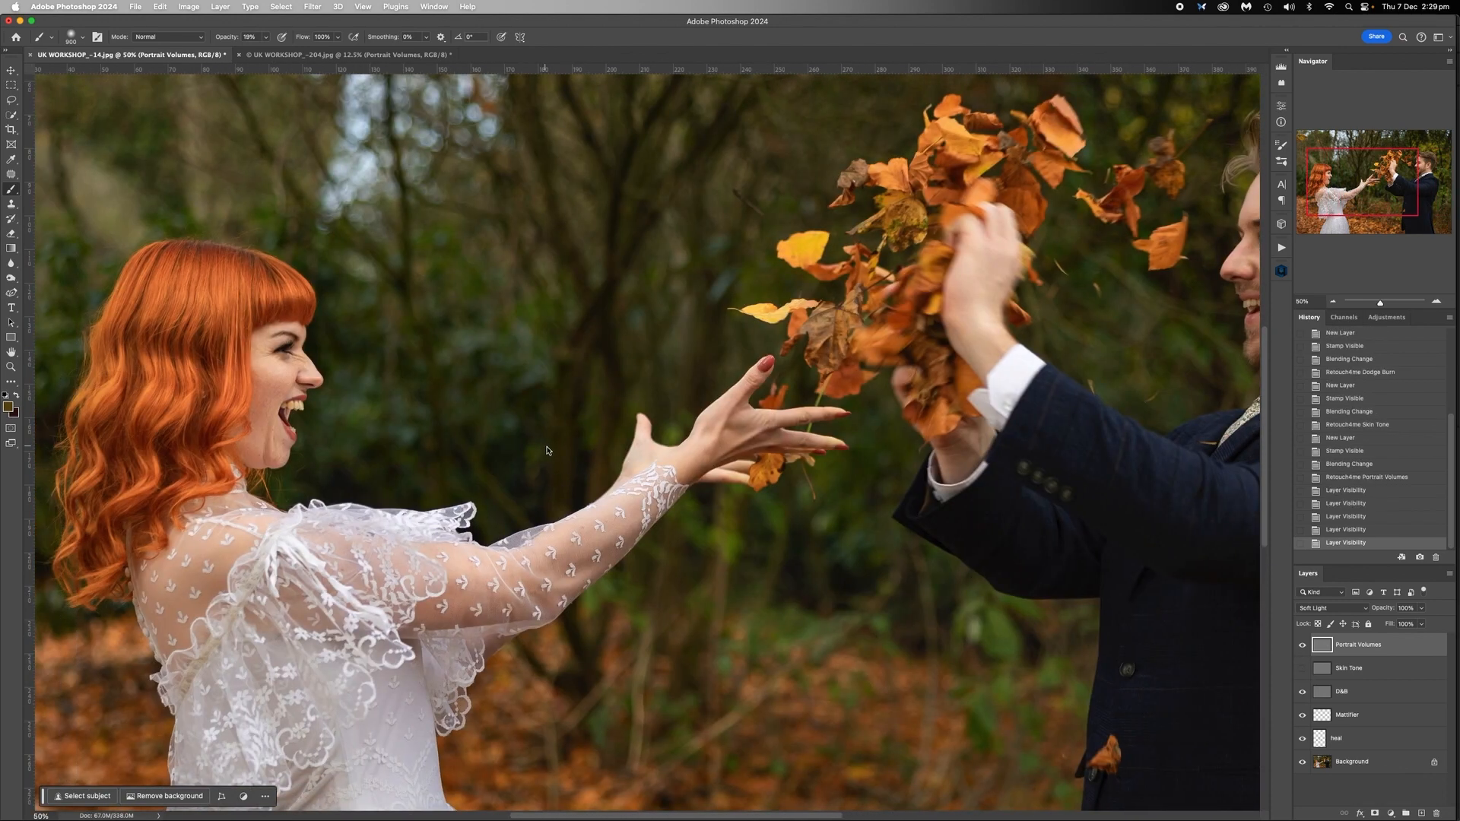
pyautogui.click(1302, 669)
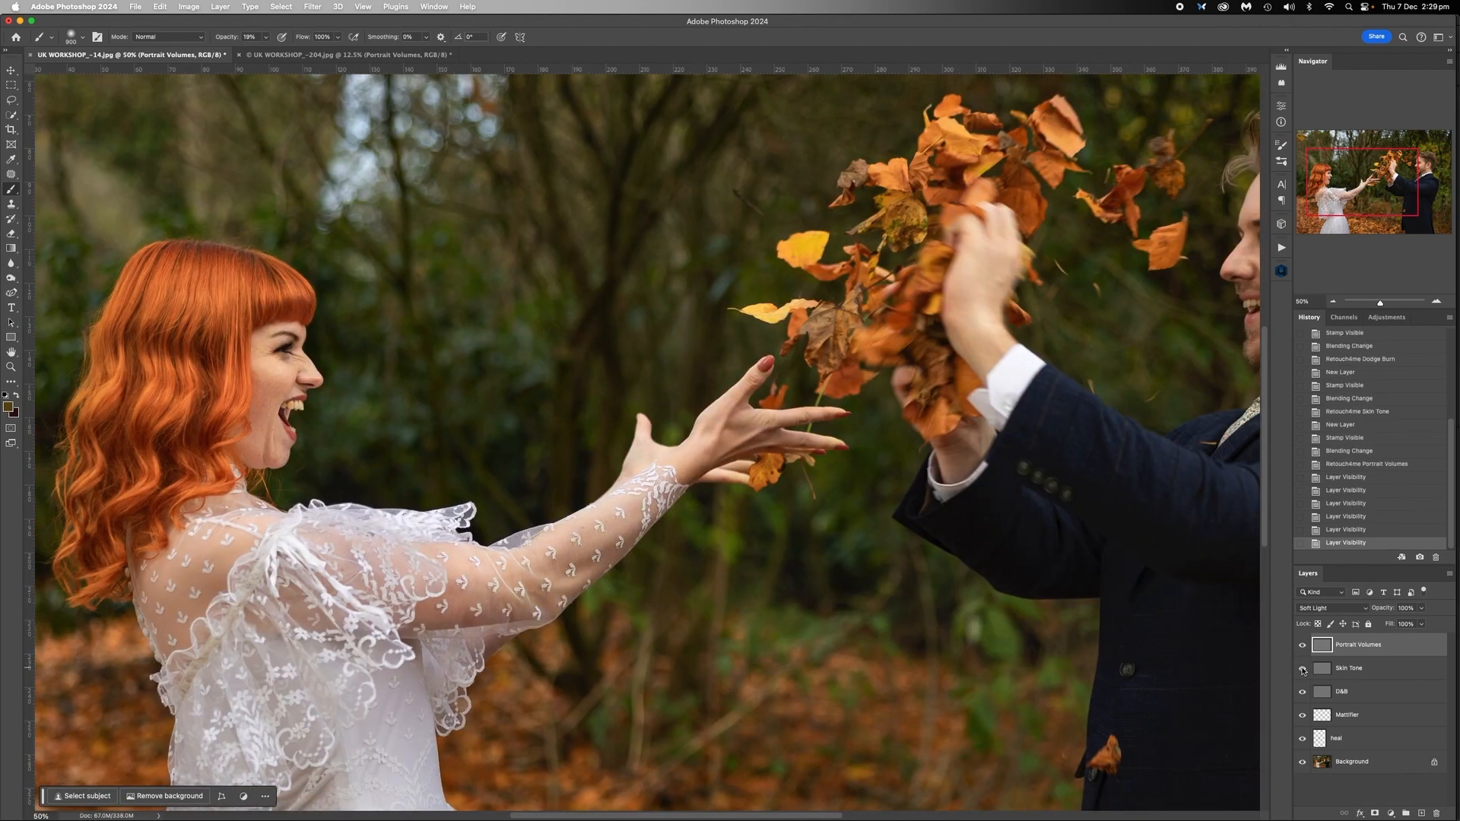
pyautogui.click(1301, 669)
pyautogui.click(1302, 669)
pyautogui.click(1302, 669)
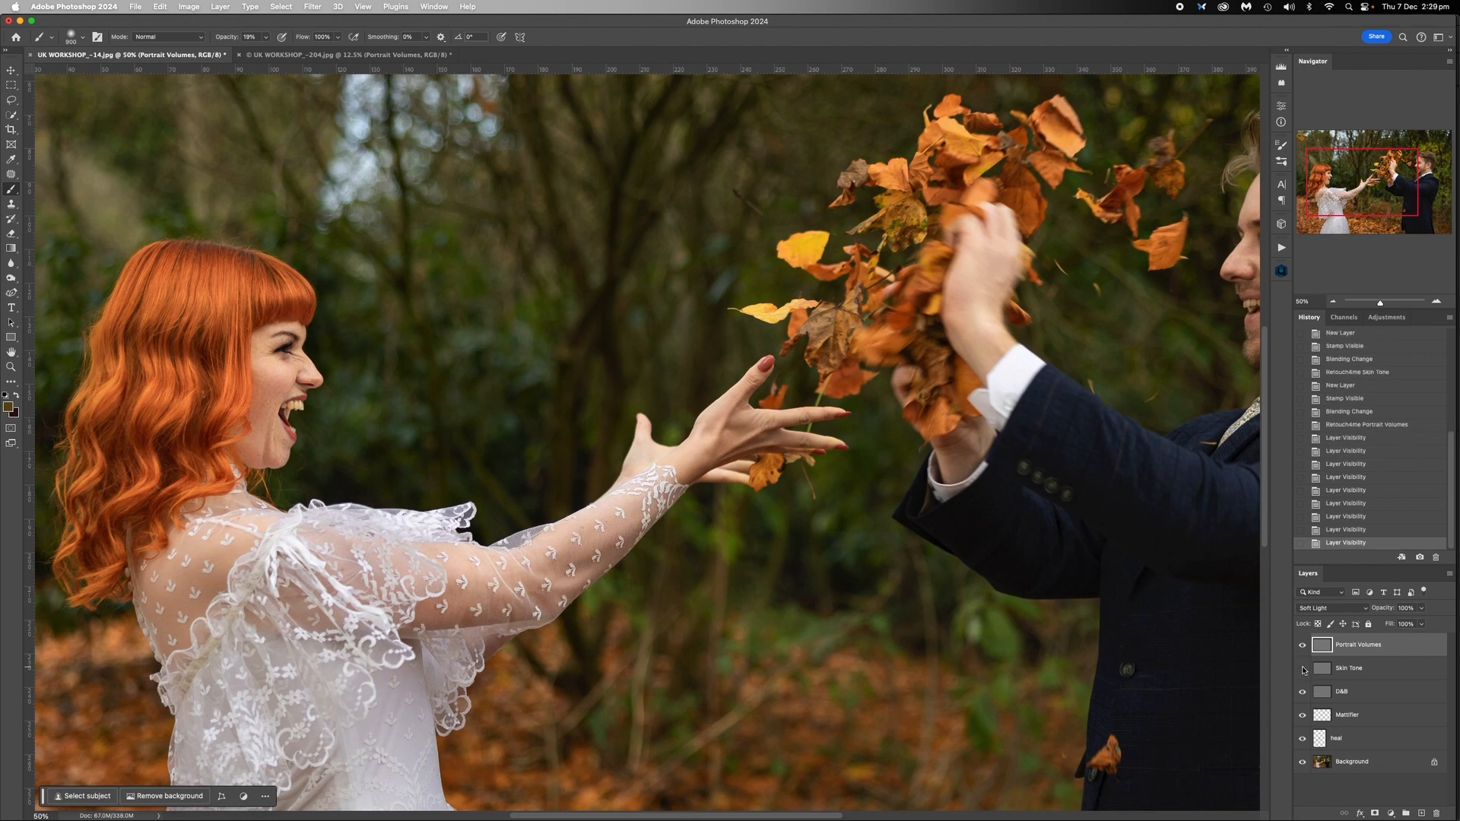
pyautogui.click(1302, 669)
pyautogui.click(1302, 669)
pyautogui.click(1302, 669)
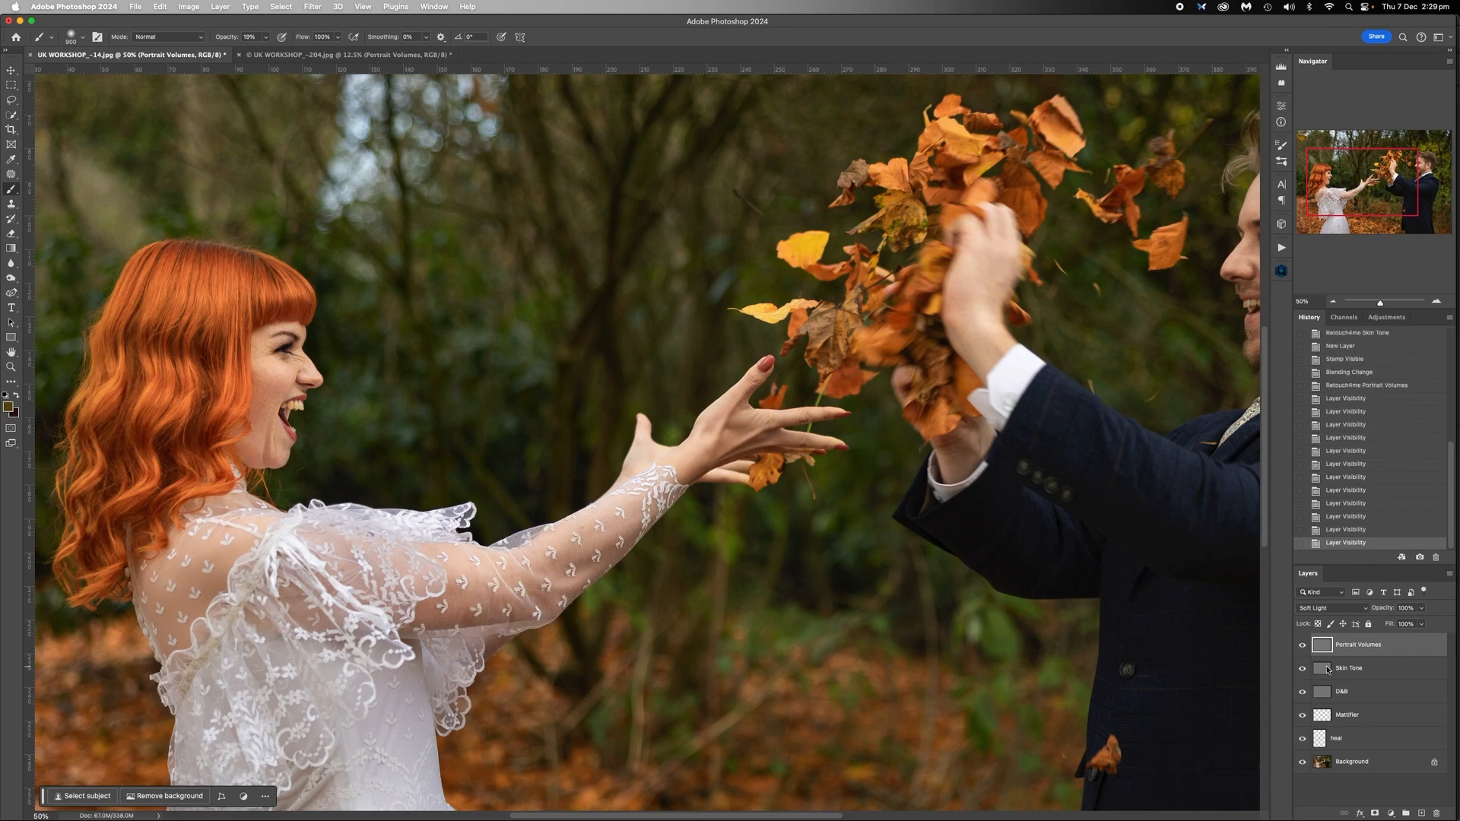
# Step: Add a layer mask to the Skin Tone layer and prepare a black brush at 100% opacity
pyautogui.click(1339, 668)
pyautogui.click(1375, 813)
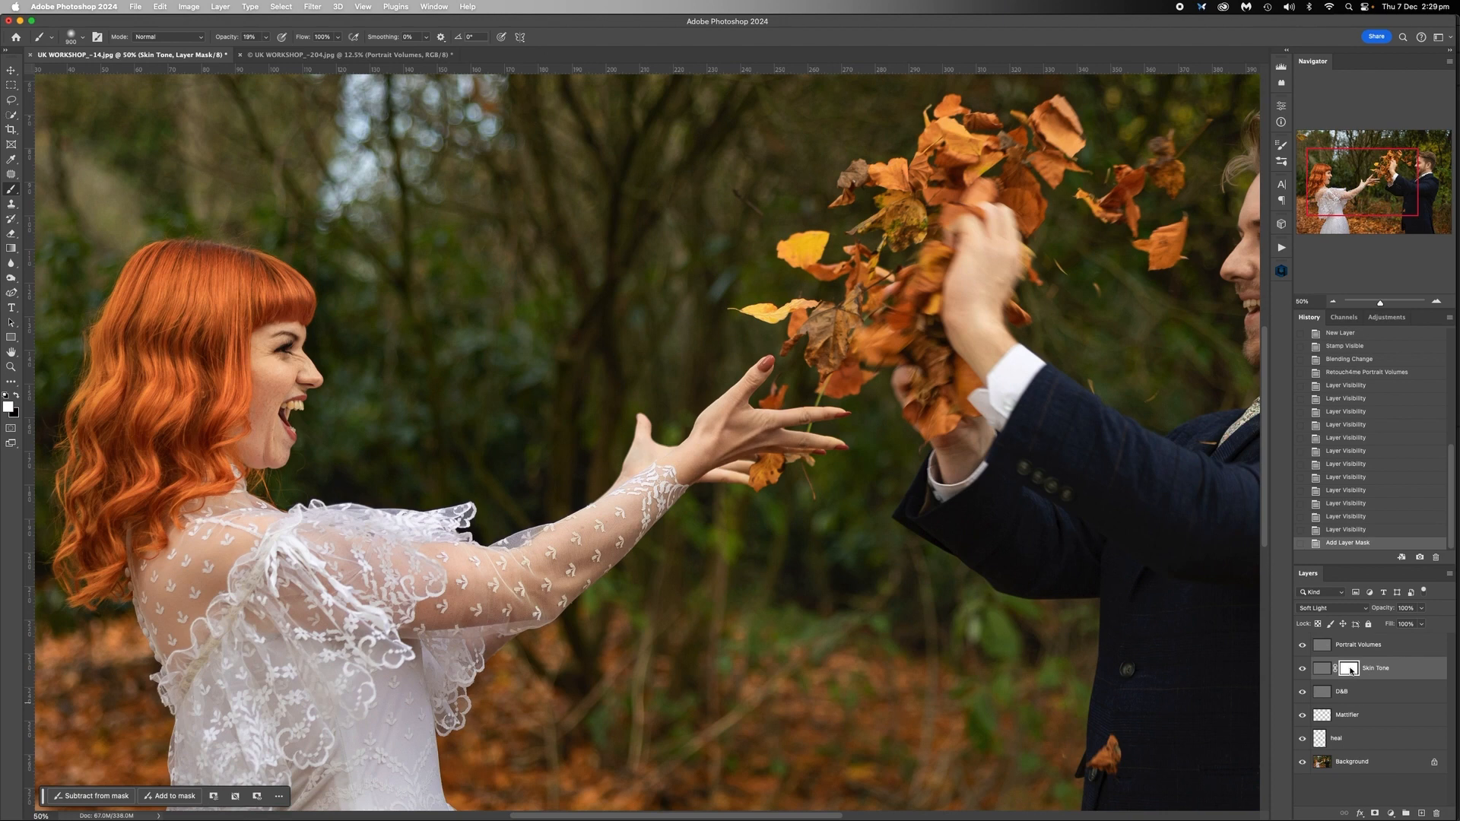
pyautogui.hscroll(5, 865, 473)
pyautogui.hscroll(3, 864, 472)
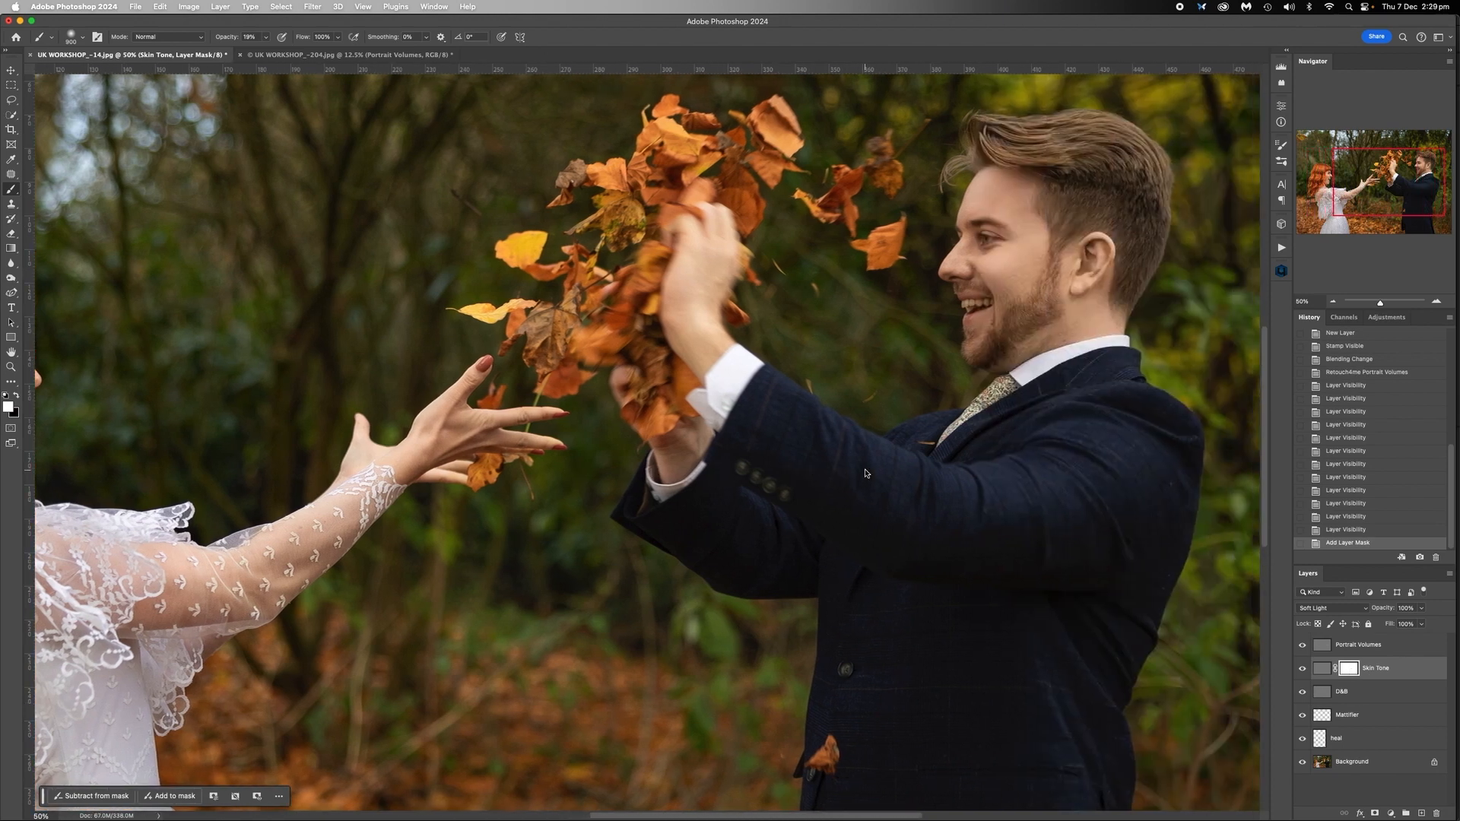
pyautogui.hscroll(3, 865, 472)
pyautogui.click(16, 397)
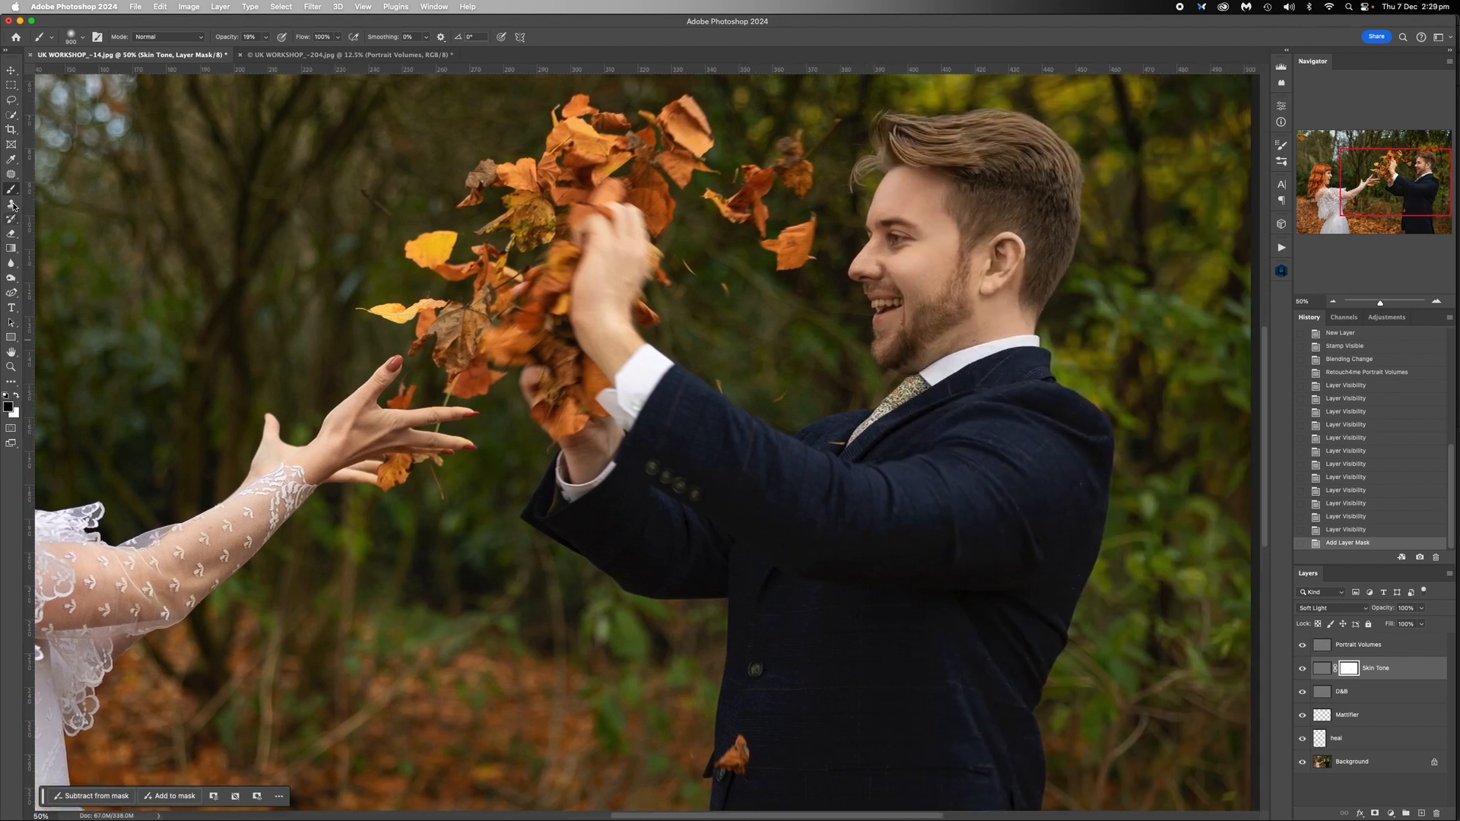
pyautogui.click(266, 36)
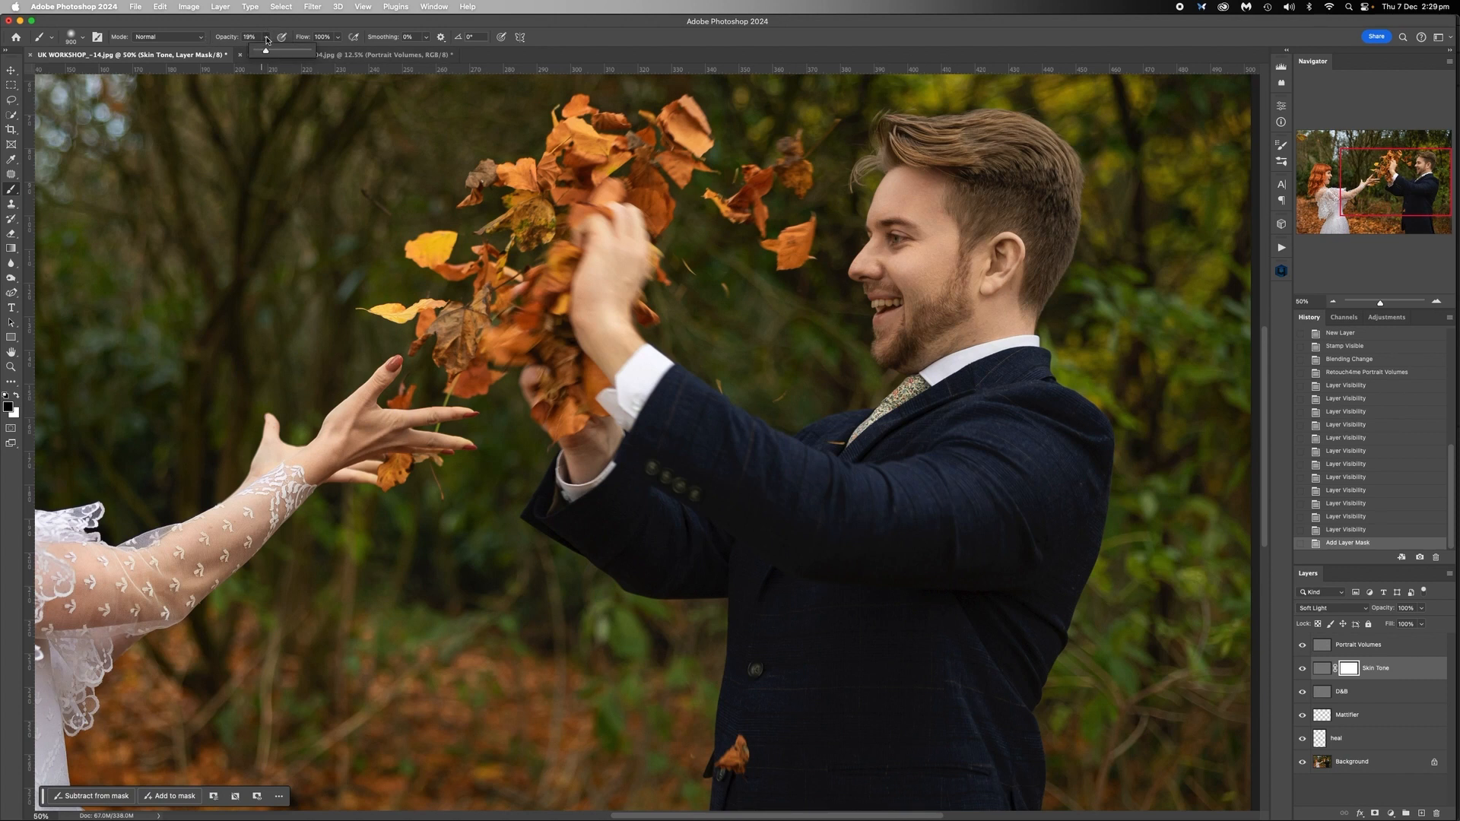
pyautogui.moveTo(266, 51); pyautogui.dragTo(390, 54)
pyautogui.click(743, 449)
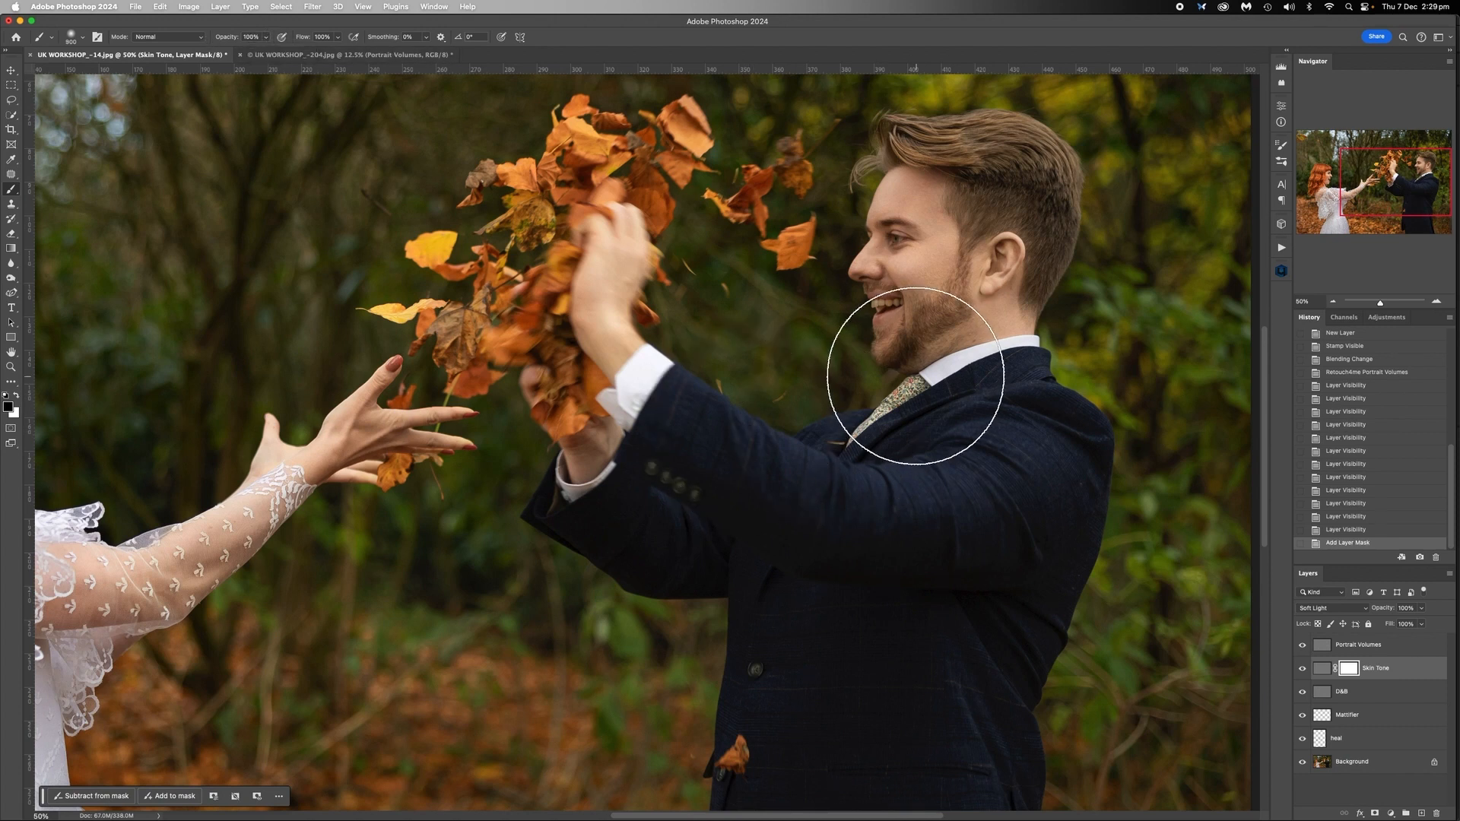
# Step: Paint out the Skin Tone effect over the groom's face and the hands with a 300 px brush on the mask
pyautogui.press('[')
pyautogui.press('[')
pyautogui.press('[')
pyautogui.press('[')
pyautogui.press('[')
pyautogui.press('[')
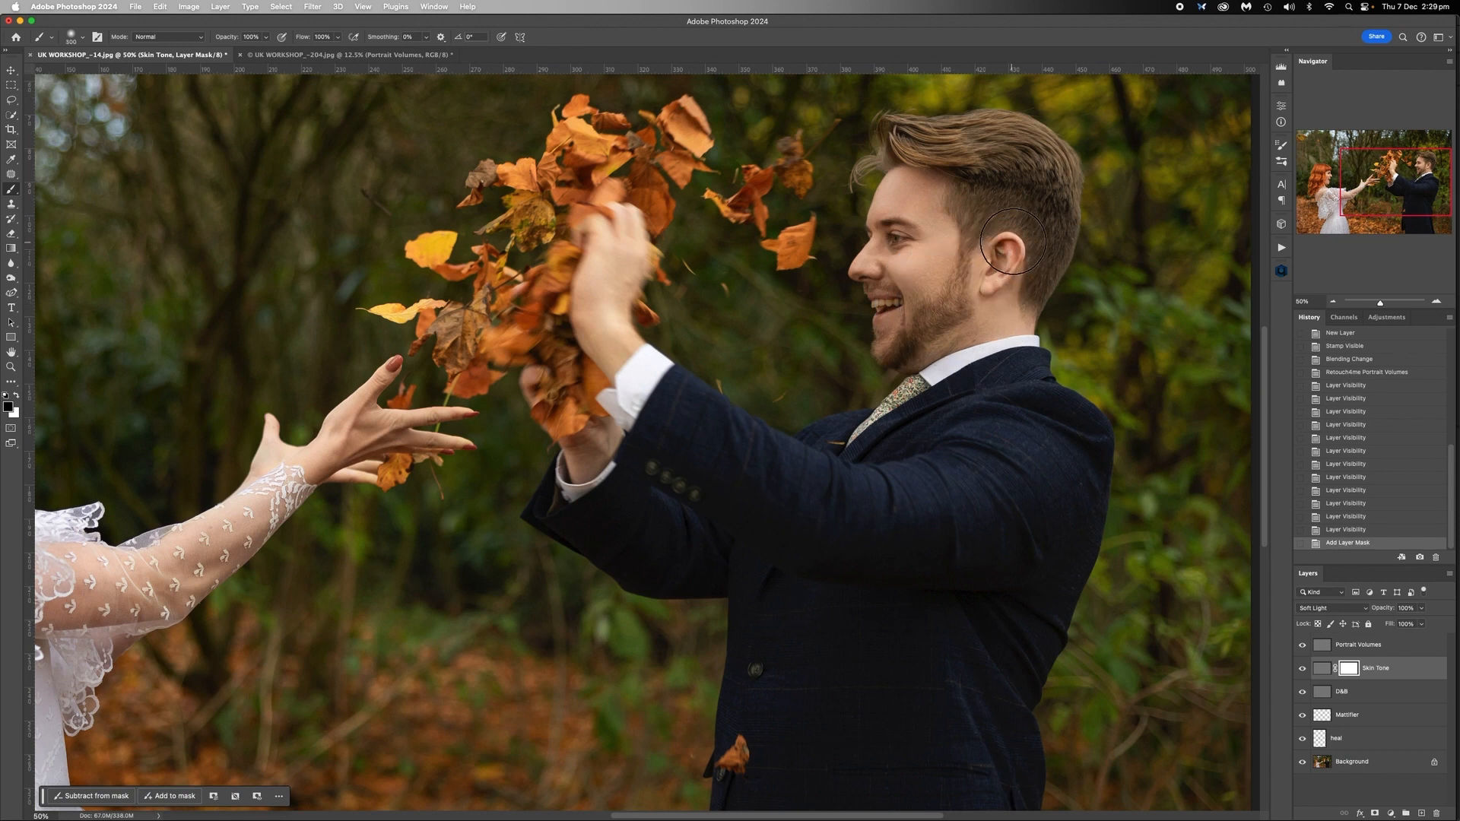
pyautogui.moveTo(1011, 241)
pyautogui.mouseDown()
pyautogui.moveTo(993, 272)
pyautogui.moveTo(975, 241)
pyautogui.moveTo(932, 277)
pyautogui.moveTo(886, 239)
pyautogui.moveTo(888, 294)
pyautogui.moveTo(910, 225)
pyautogui.moveTo(885, 322)
pyautogui.moveTo(897, 199)
pyautogui.mouseUp()
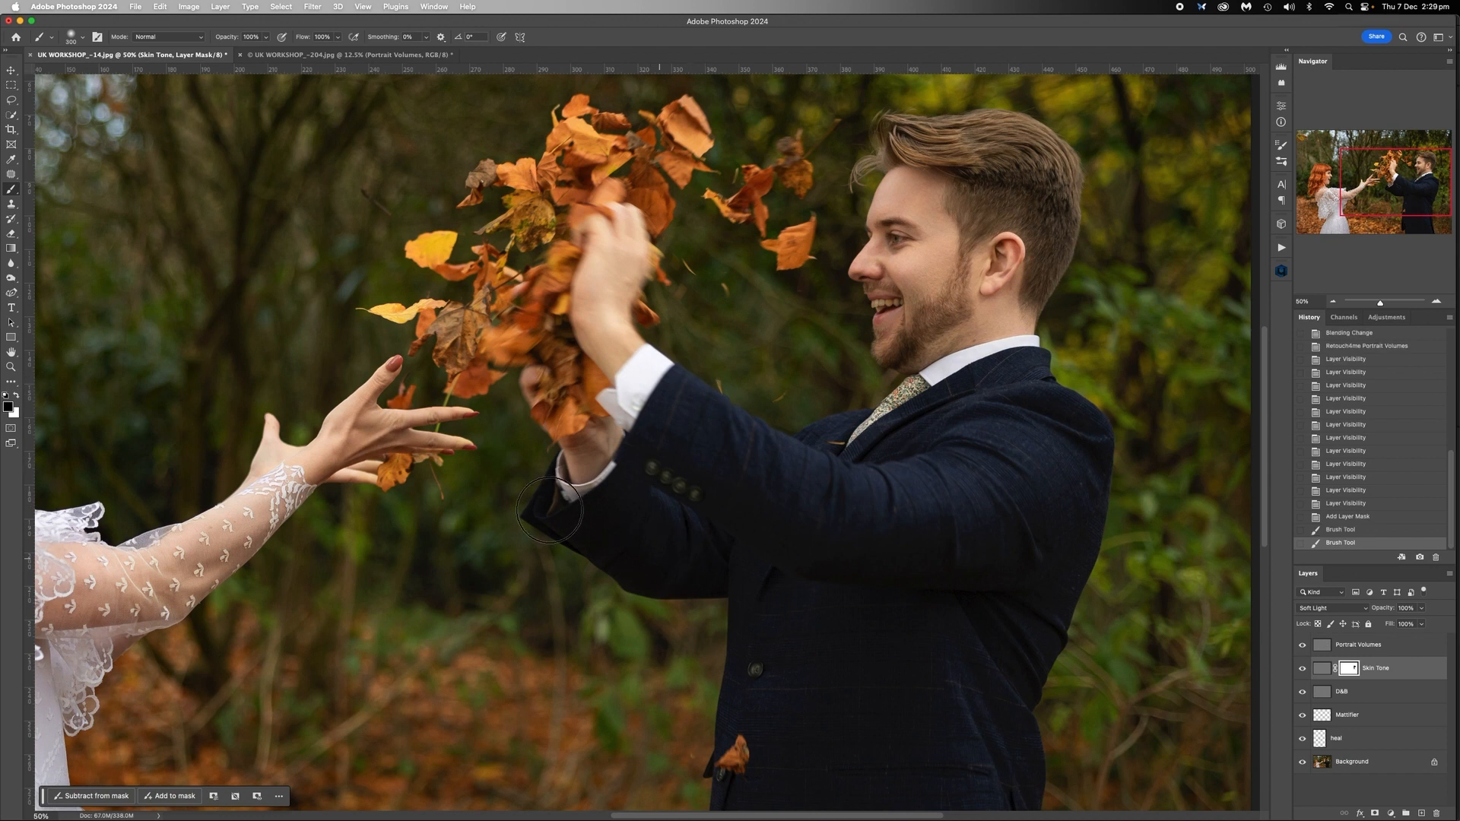
pyautogui.moveTo(402, 392)
pyautogui.mouseDown()
pyautogui.moveTo(376, 376)
pyautogui.moveTo(433, 403)
pyautogui.moveTo(437, 448)
pyautogui.mouseUp()
pyautogui.moveTo(929, 348); pyautogui.dragTo(916, 414)
# Step: Paint out the Skin Tone effect on the bride's face in the layer mask
pyautogui.hscroll(-15, 1023, 506)
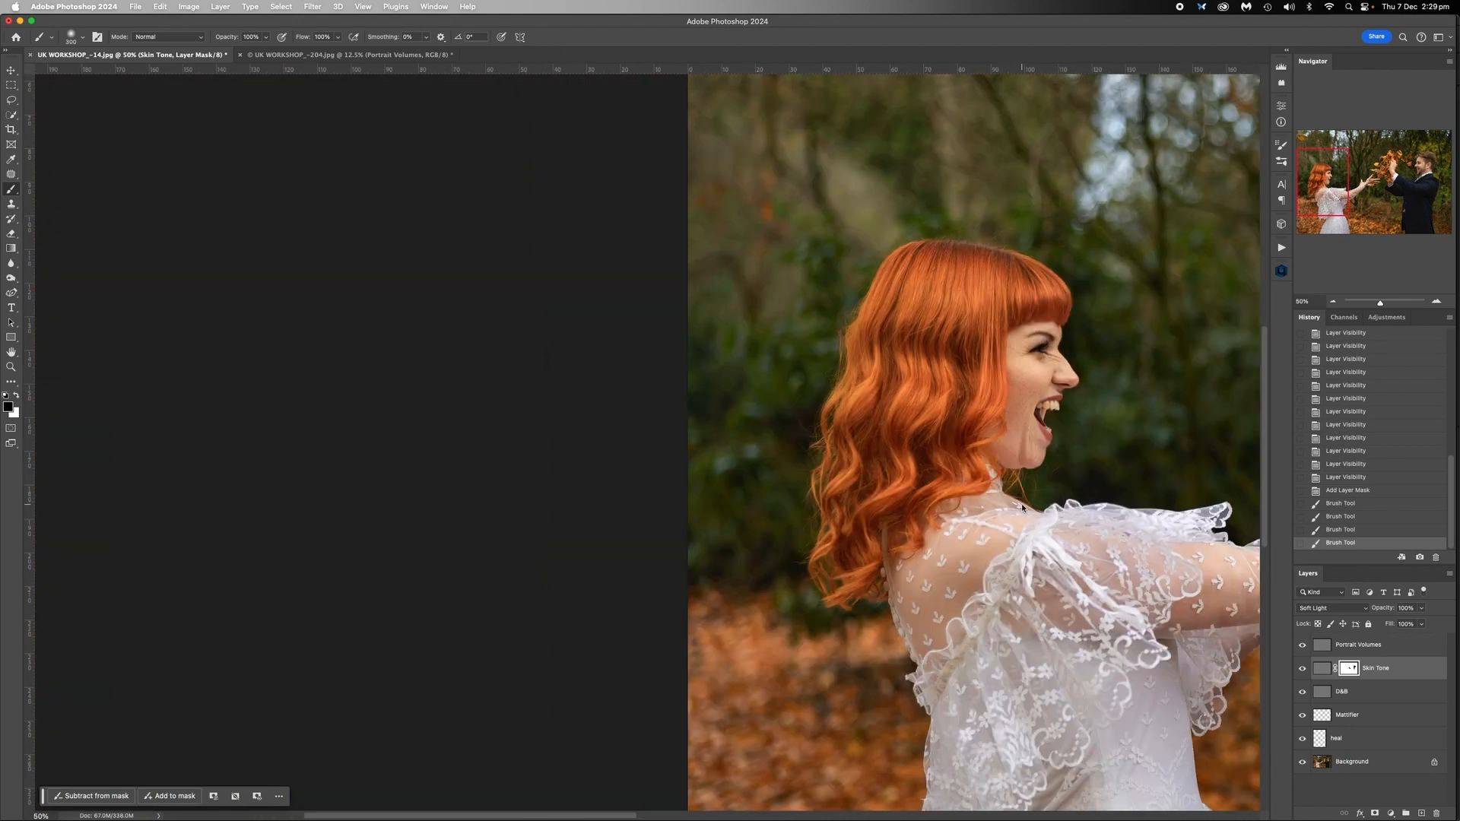
pyautogui.hscroll(2, 1023, 506)
pyautogui.click(1031, 413)
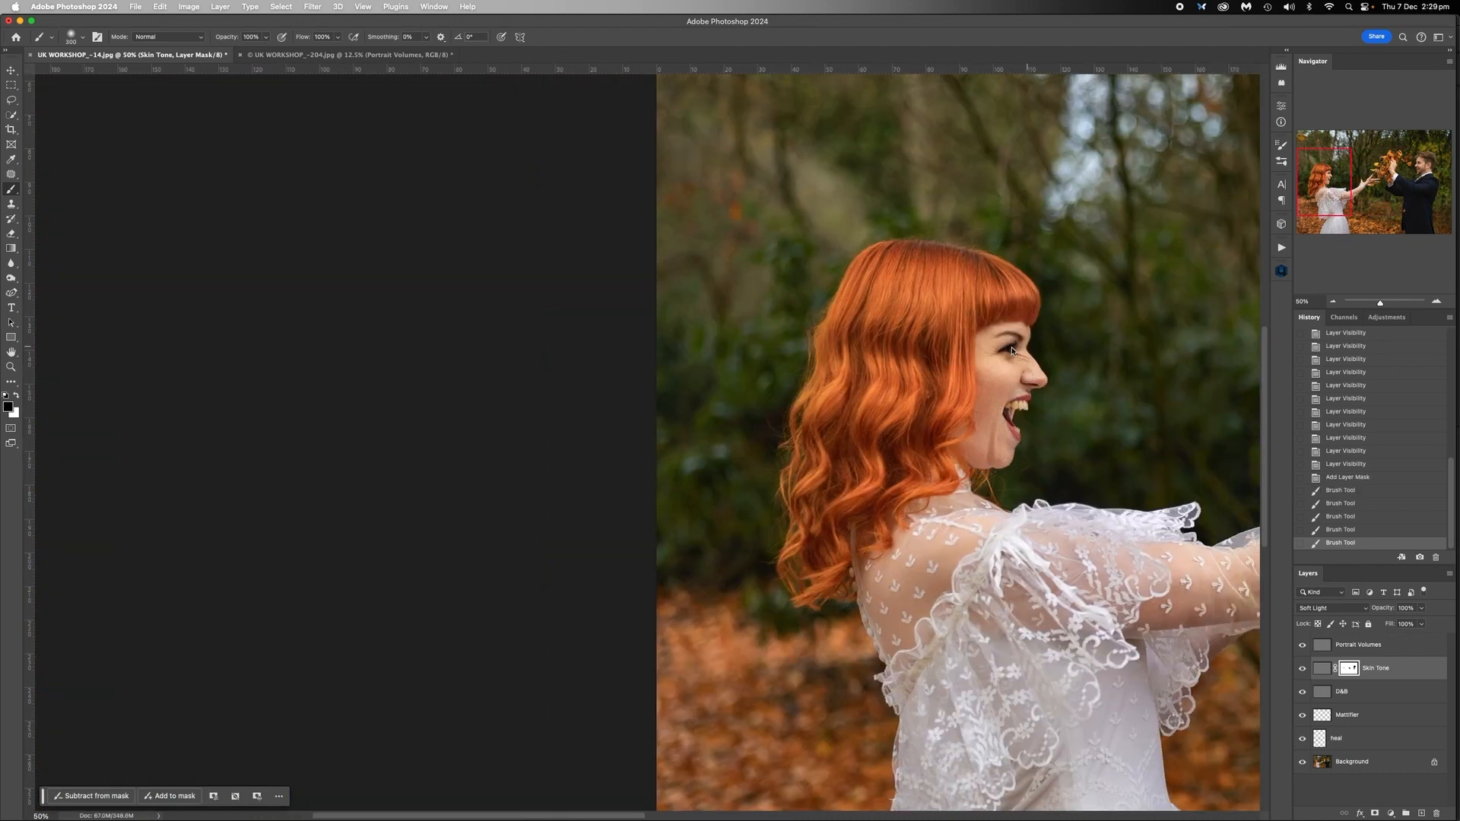
pyautogui.click(1011, 348)
pyautogui.click(886, 365)
# Step: Check the Mattifier layer's effect on the whole photo at 16.67% and flatten UK WORKSHOP_-14.jpg
pyautogui.click(1333, 301)
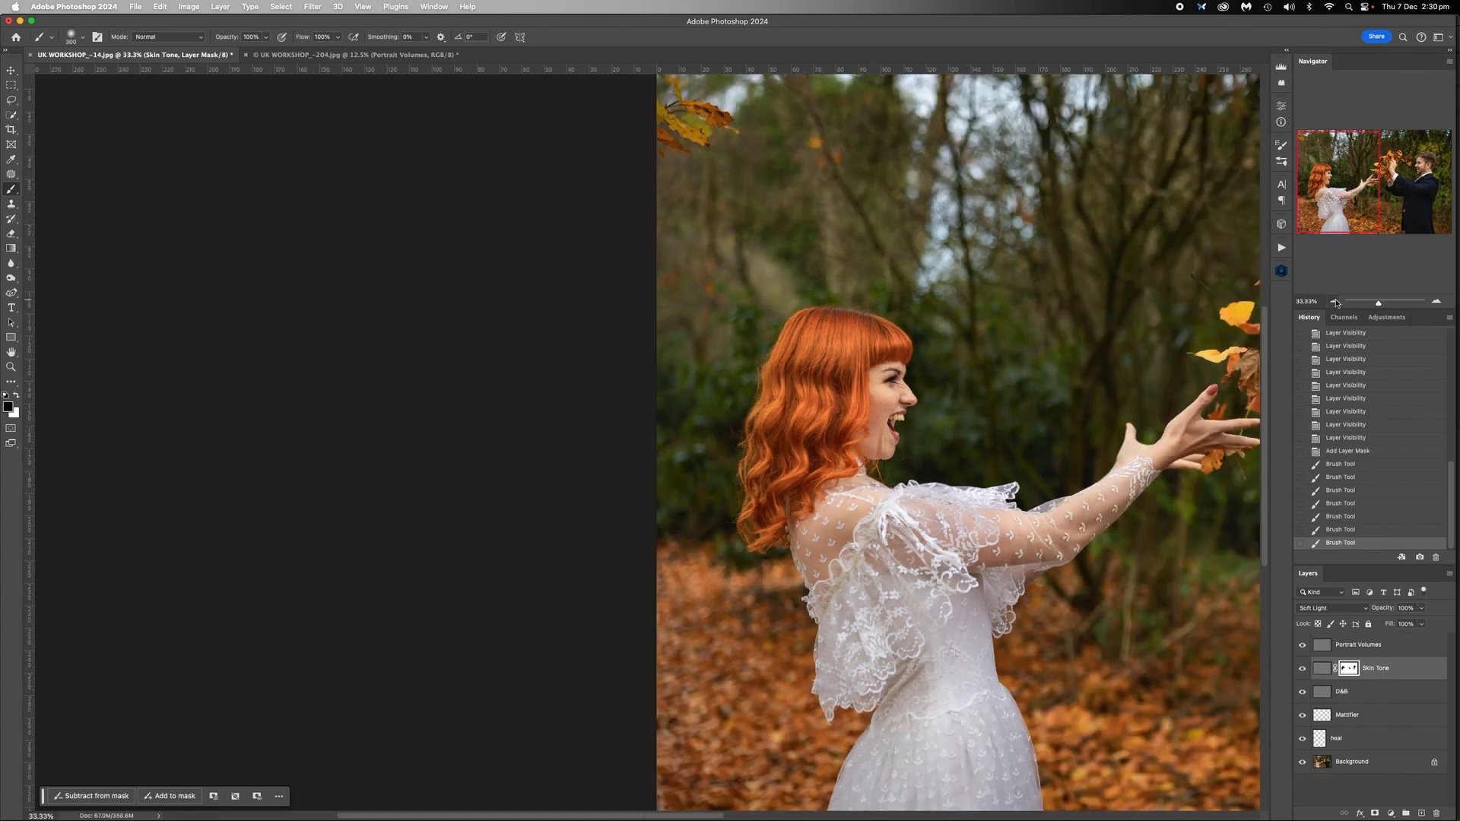
pyautogui.hscroll(5, 1011, 439)
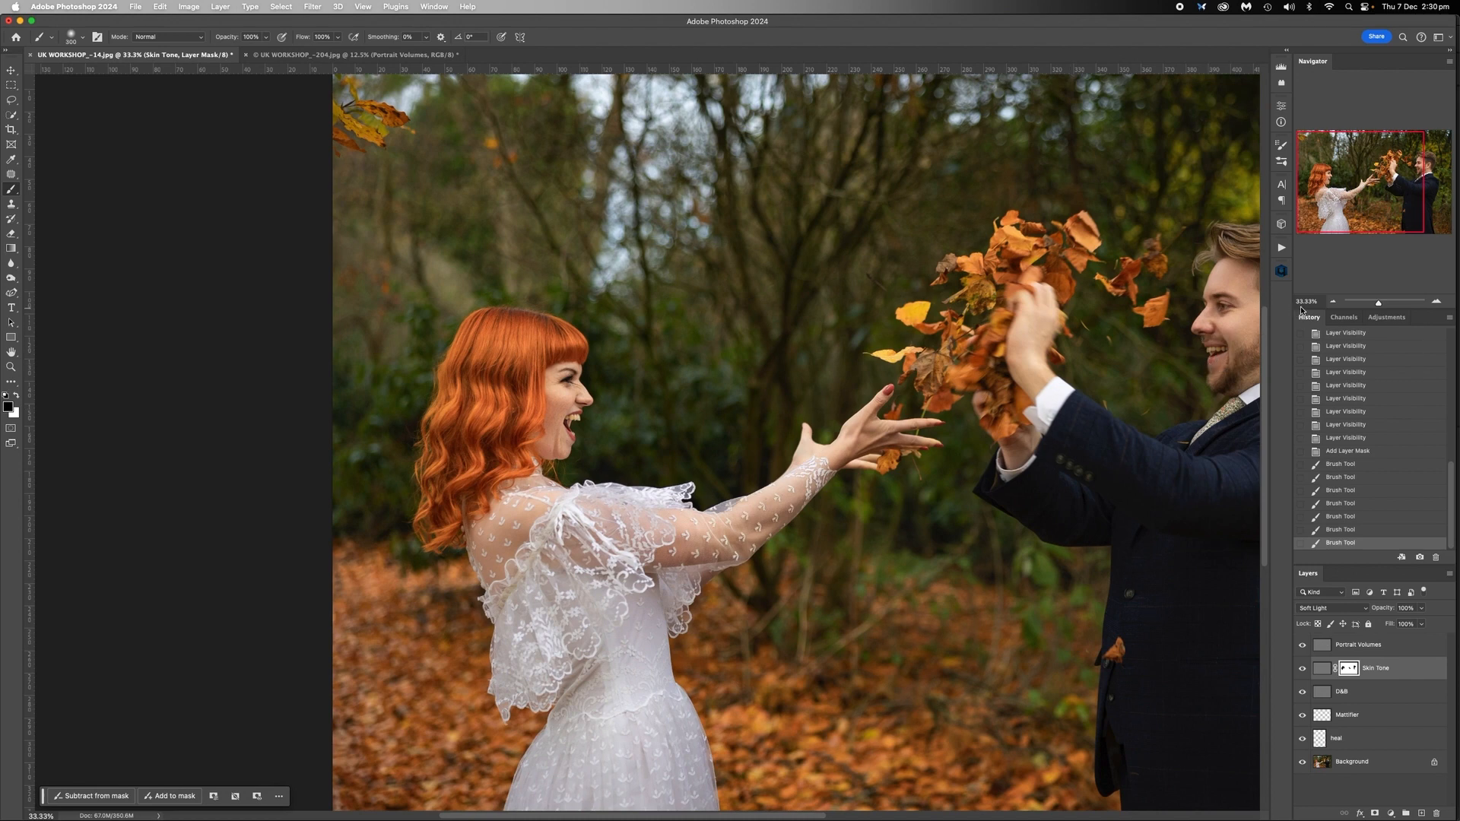
pyautogui.click(1333, 302)
pyautogui.click(1333, 302)
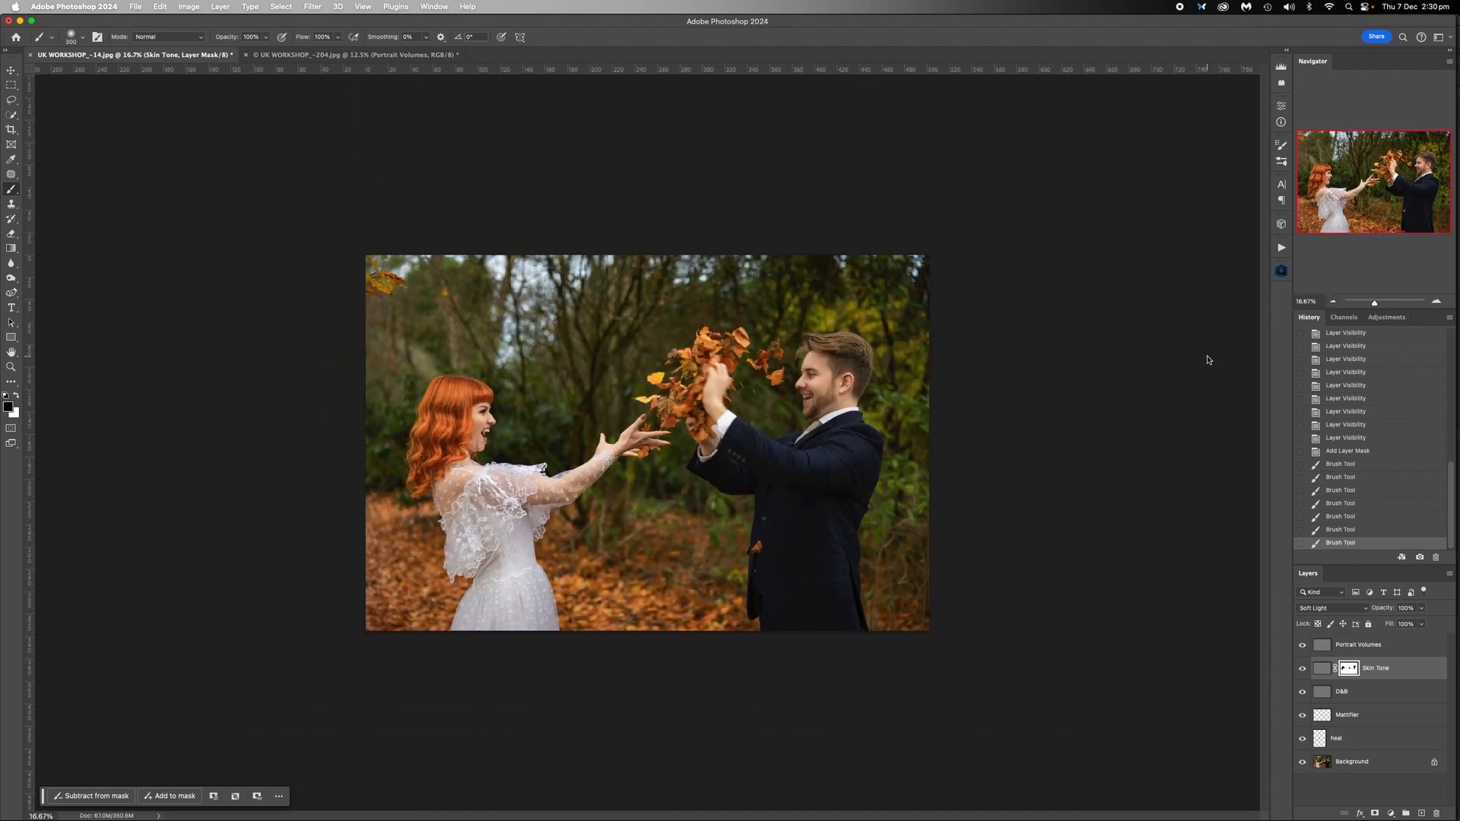
pyautogui.click(1301, 715)
pyautogui.click(1302, 715)
pyautogui.rightClick(1366, 765)
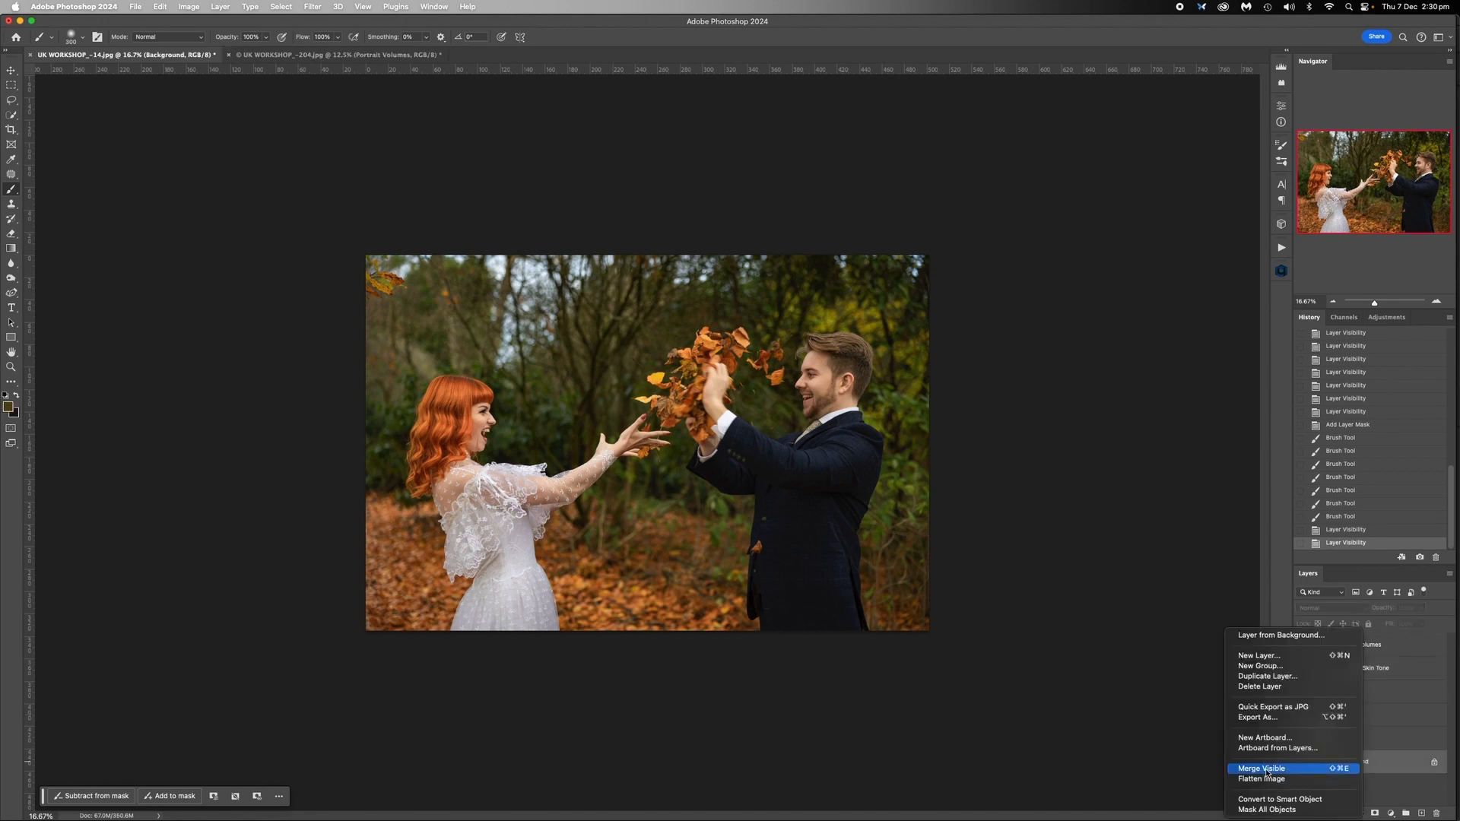
pyautogui.click(1280, 777)
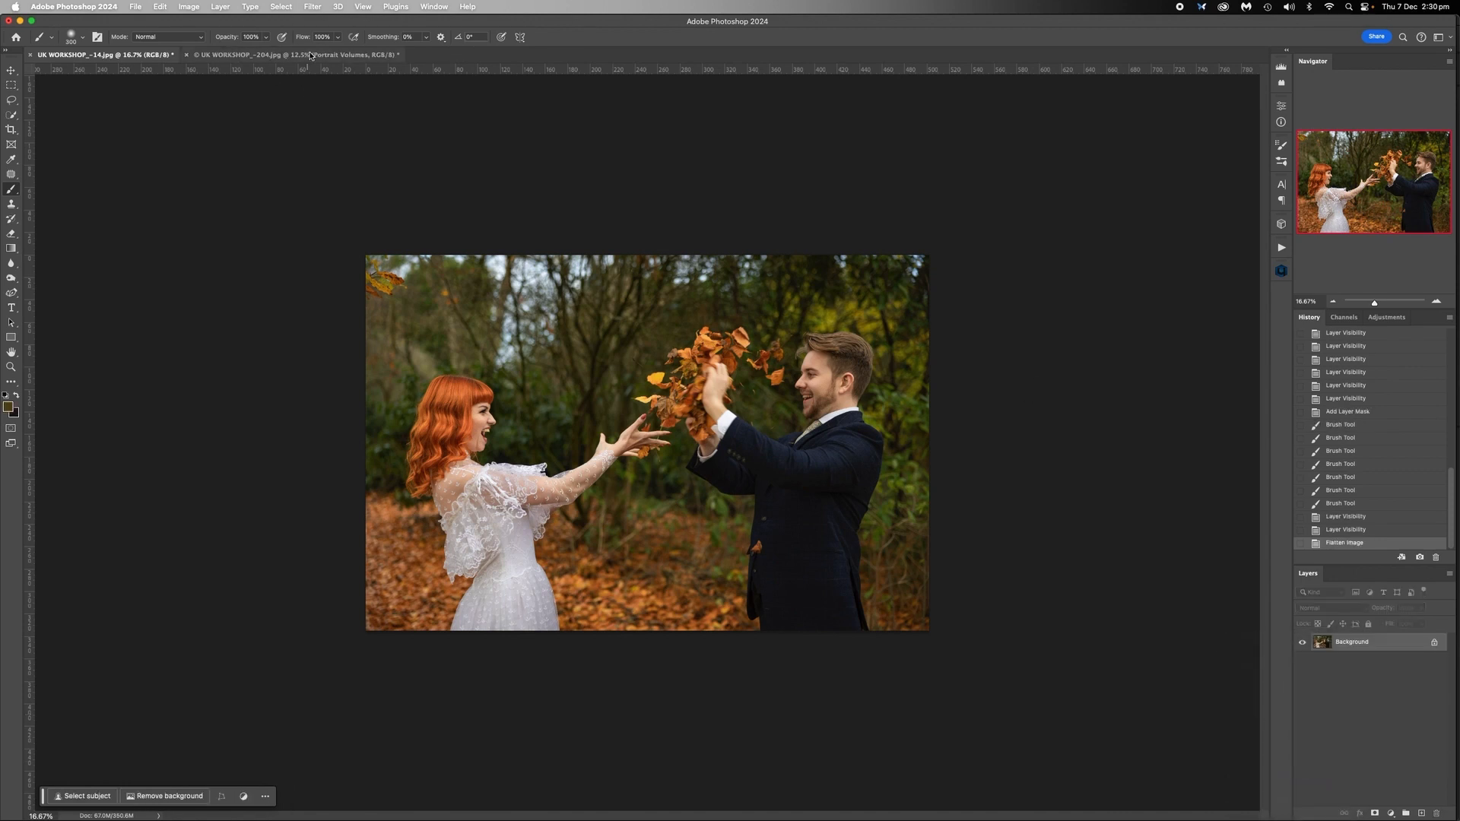
# Step: Compare the couple's skin in UK WORKSHOP_-204.jpg at 33.33% with the Skin Tone layer on and off
pyautogui.click(311, 55)
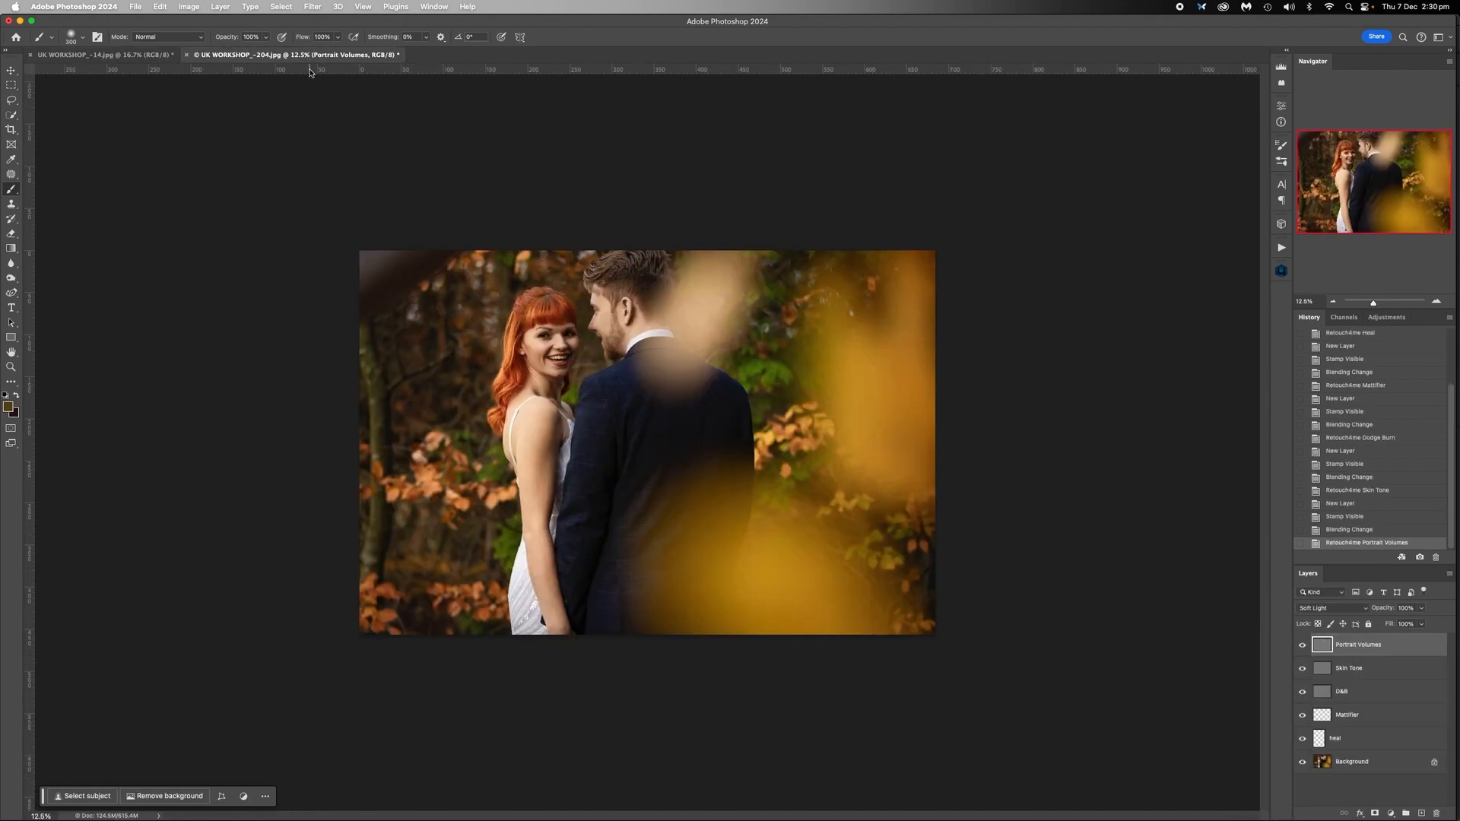
pyautogui.click(1436, 302)
pyautogui.click(1435, 302)
pyautogui.click(1436, 302)
pyautogui.scroll(2, 479, 390)
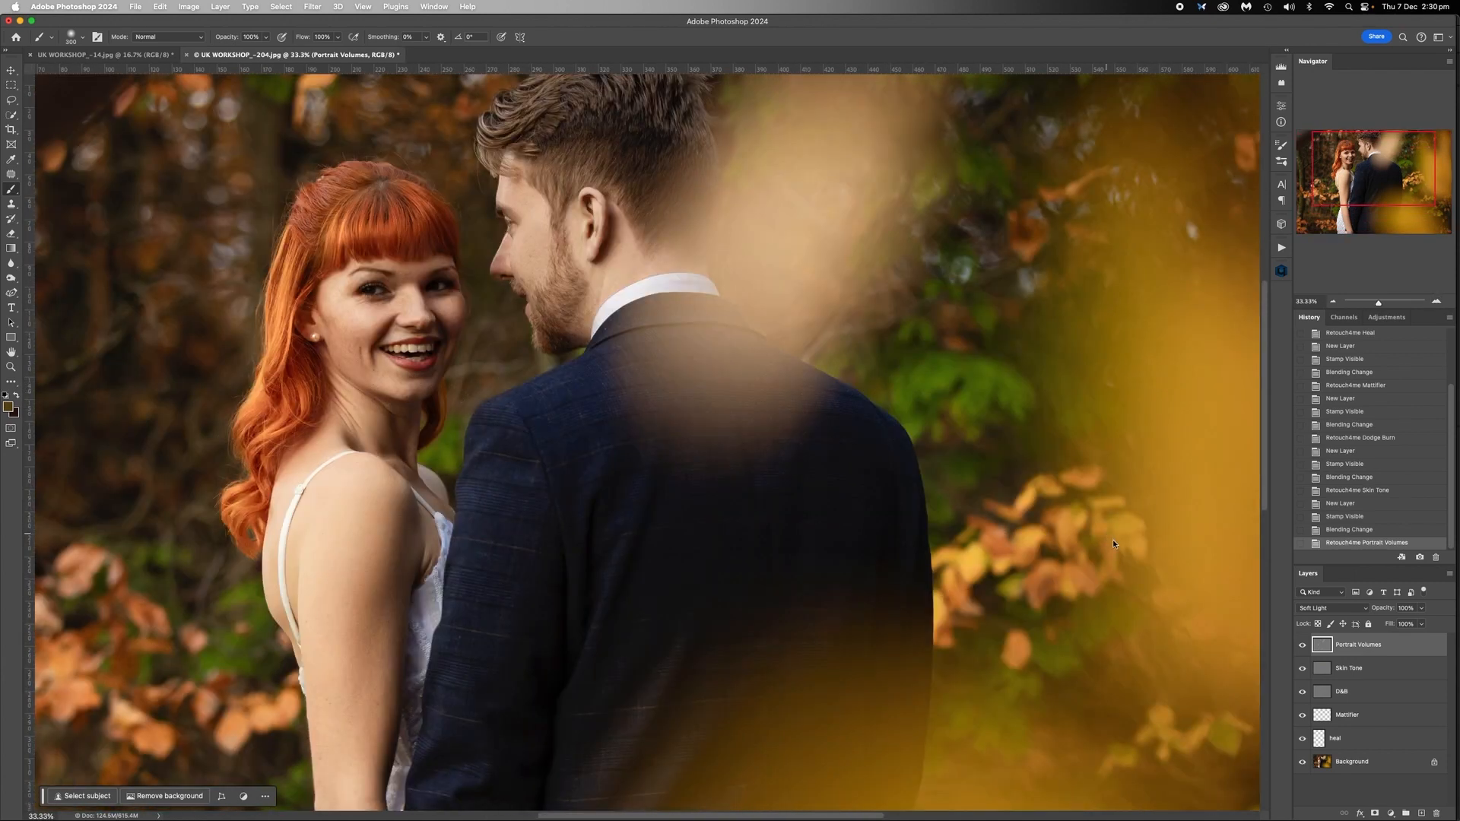
pyautogui.click(1302, 669)
pyautogui.click(1302, 669)
pyautogui.click(1302, 668)
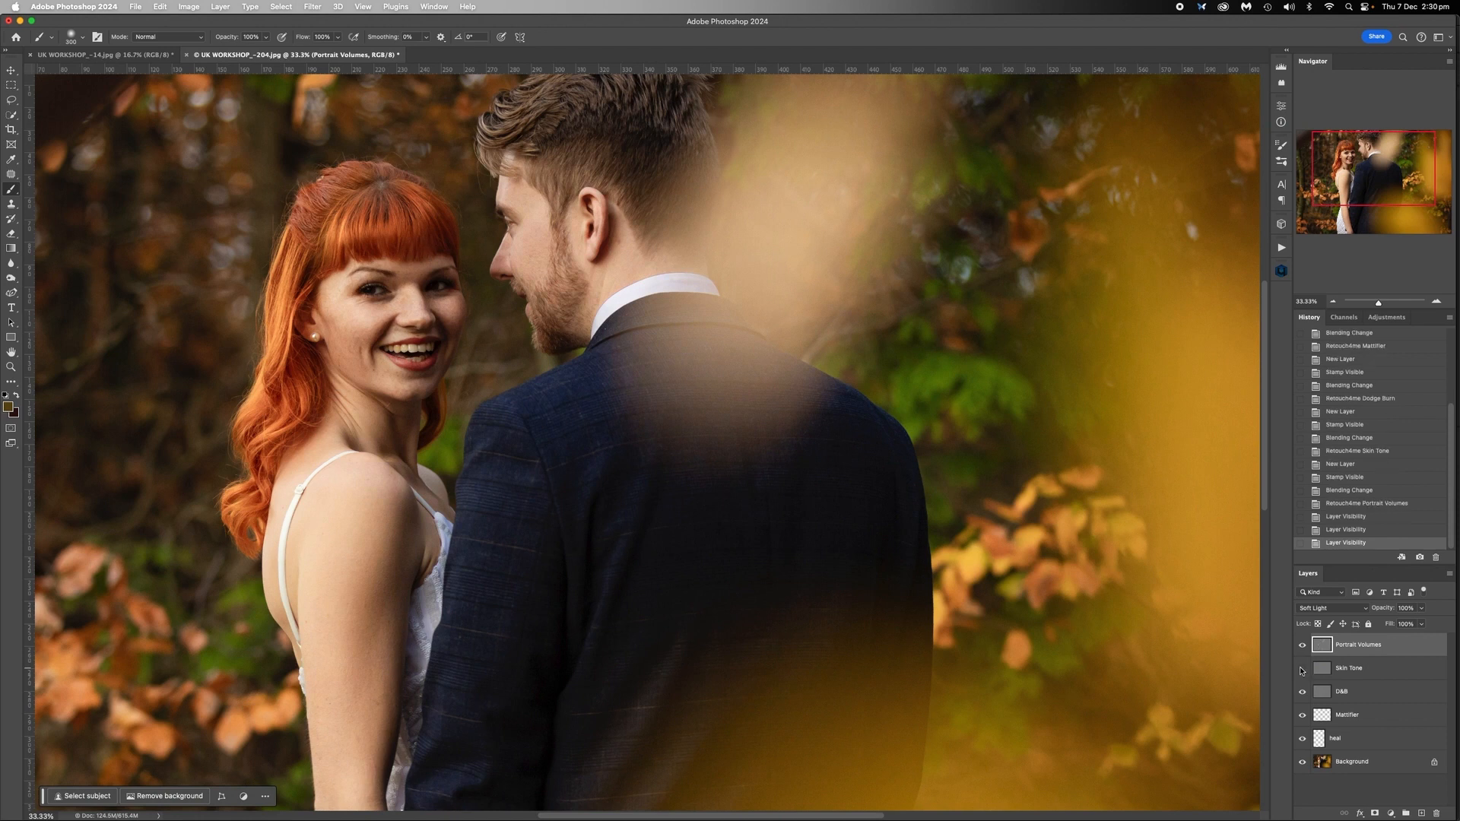
pyautogui.click(1302, 669)
pyautogui.click(1301, 668)
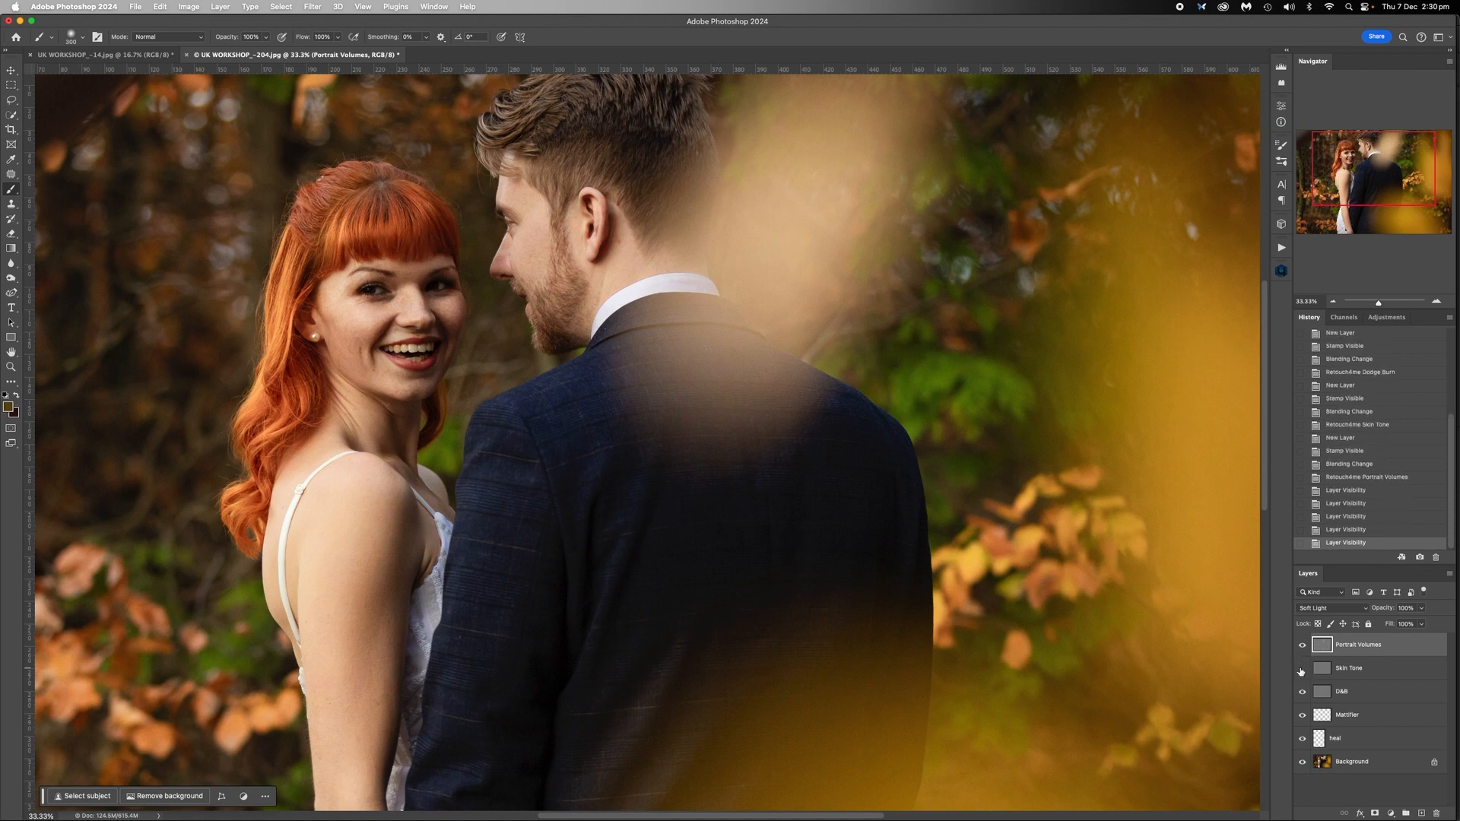
pyautogui.click(1301, 669)
# Step: Mask the Skin Tone layer, paint the groom's face out with a 700 px black brush, and check the layer on and off
pyautogui.click(1353, 669)
pyautogui.click(1374, 813)
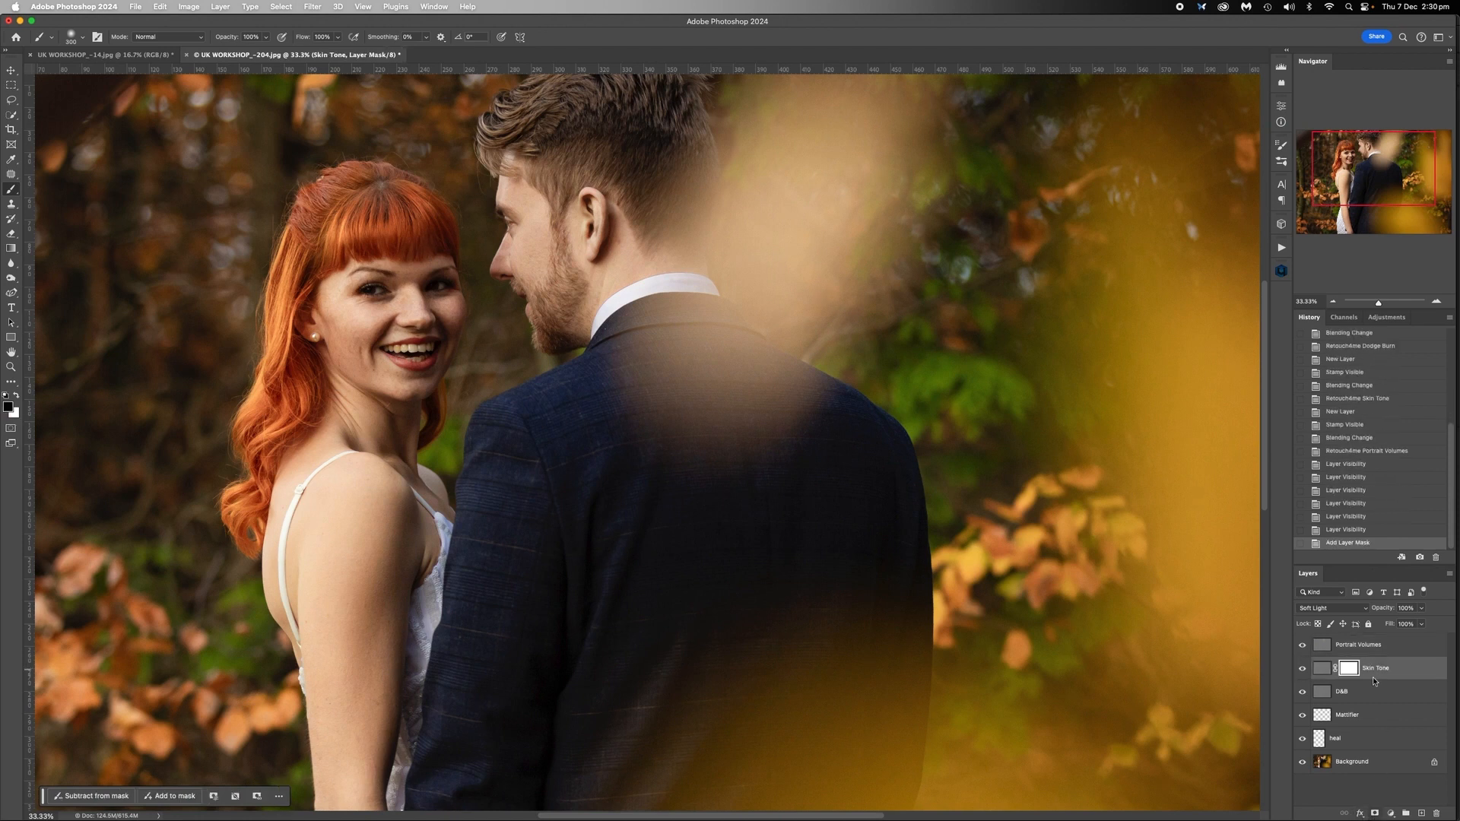
pyautogui.press(']')
pyautogui.press(']')
pyautogui.press(']')
pyautogui.press(']')
pyautogui.moveTo(516, 209)
pyautogui.mouseDown()
pyautogui.moveTo(525, 241)
pyautogui.moveTo(610, 253)
pyautogui.moveTo(618, 224)
pyautogui.moveTo(582, 308)
pyautogui.mouseUp()
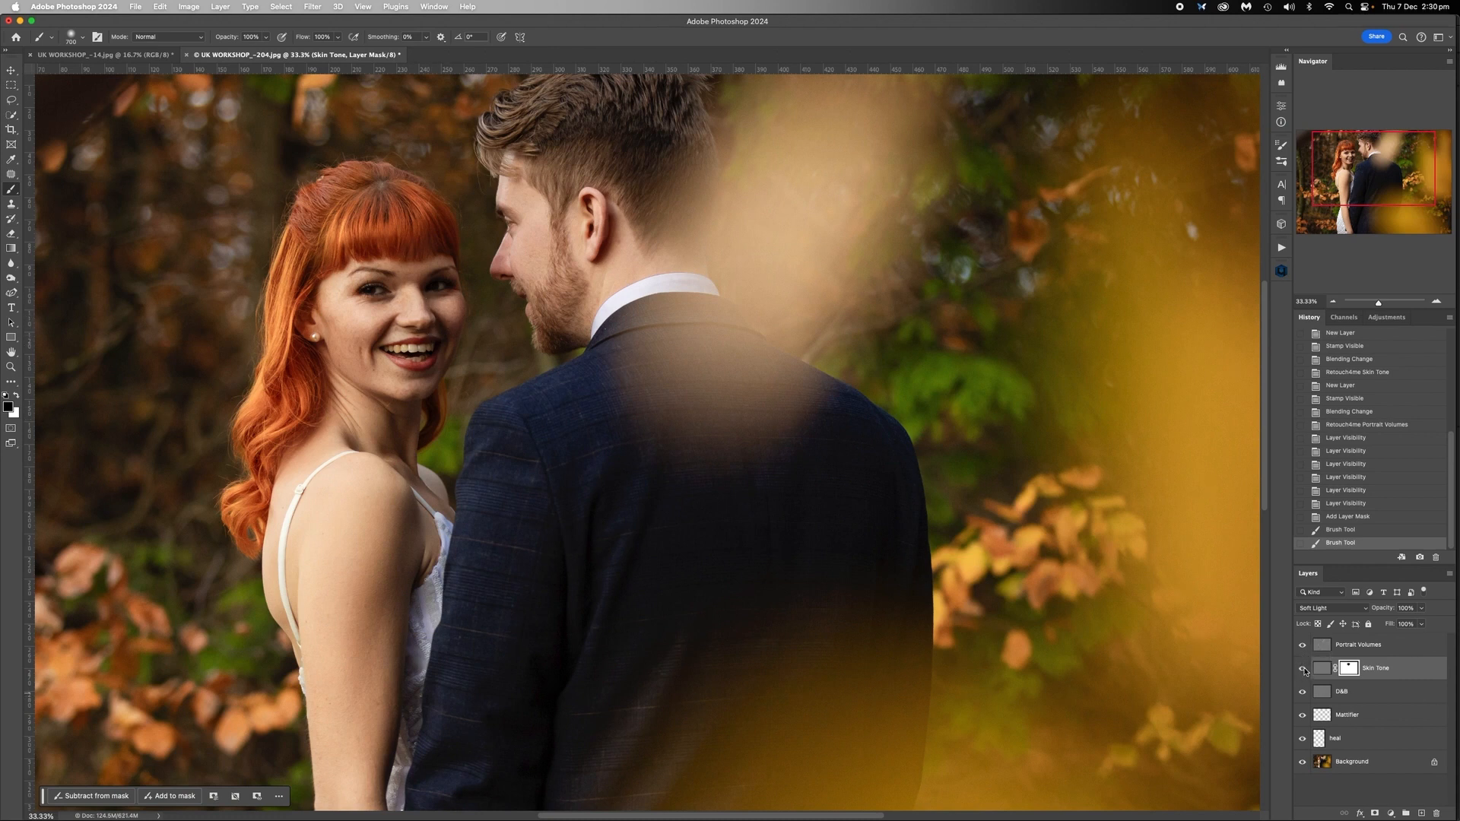
pyautogui.click(1303, 670)
pyautogui.click(1303, 671)
pyautogui.click(1302, 671)
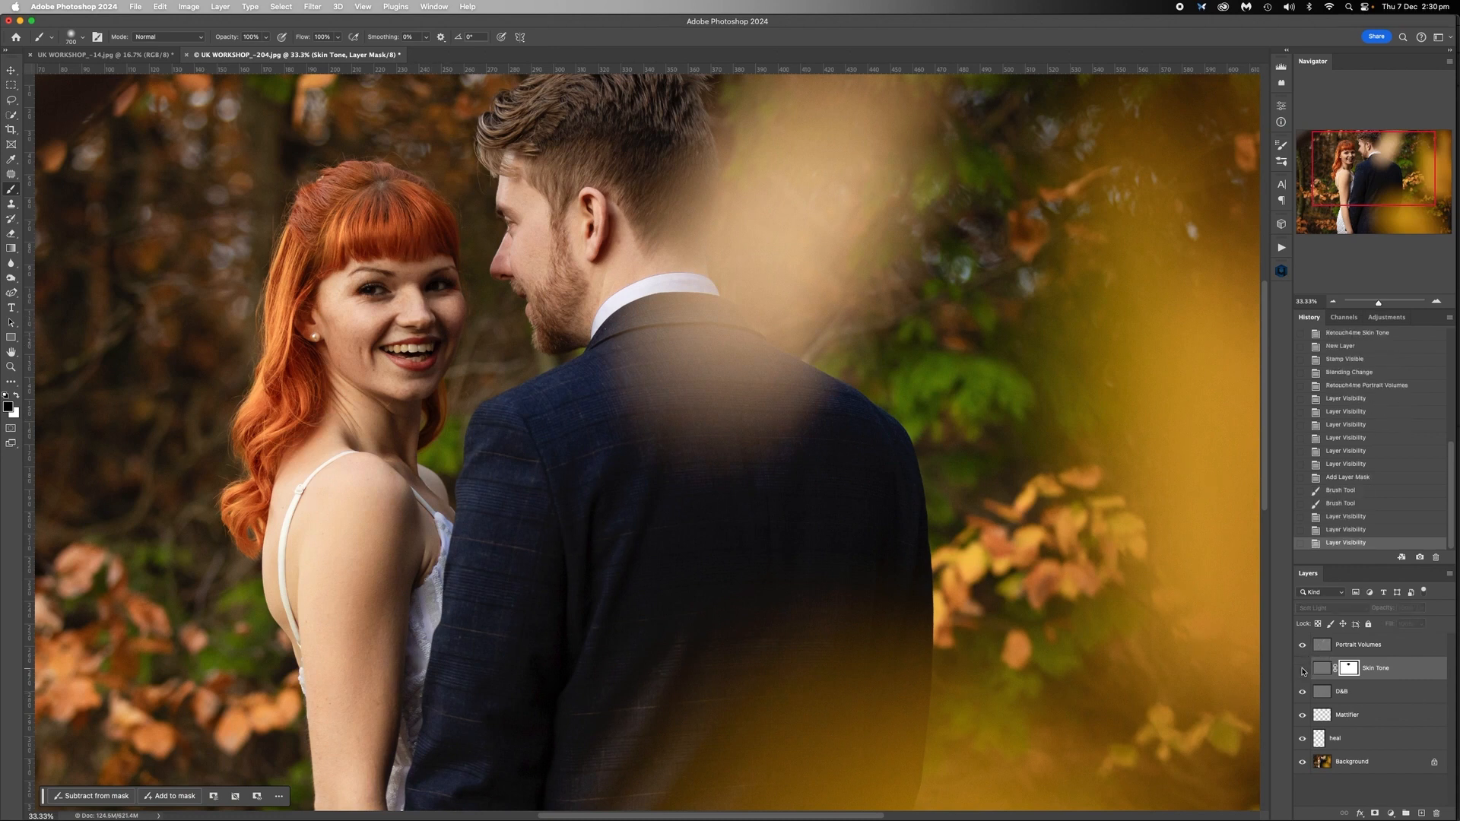
pyautogui.click(1302, 671)
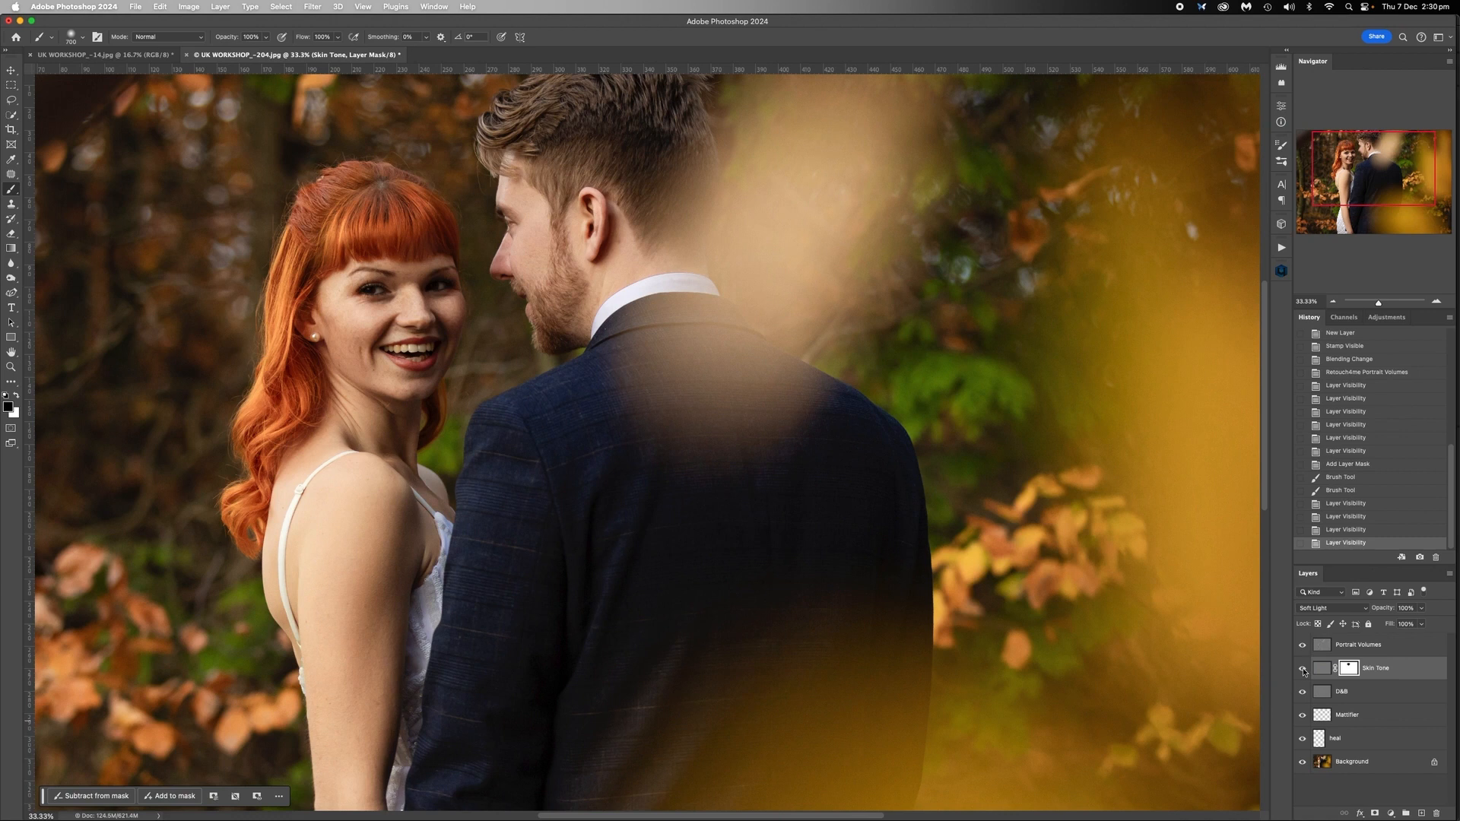
# Step: Try brushing the Skin Tone effect off the bride's arm, and undo both strokes
pyautogui.moveTo(350, 524)
pyautogui.mouseDown()
pyautogui.moveTo(346, 509)
pyautogui.moveTo(344, 532)
pyautogui.mouseUp()
pyautogui.moveTo(344, 536); pyautogui.dragTo(346, 589)
pyautogui.press('super+z')
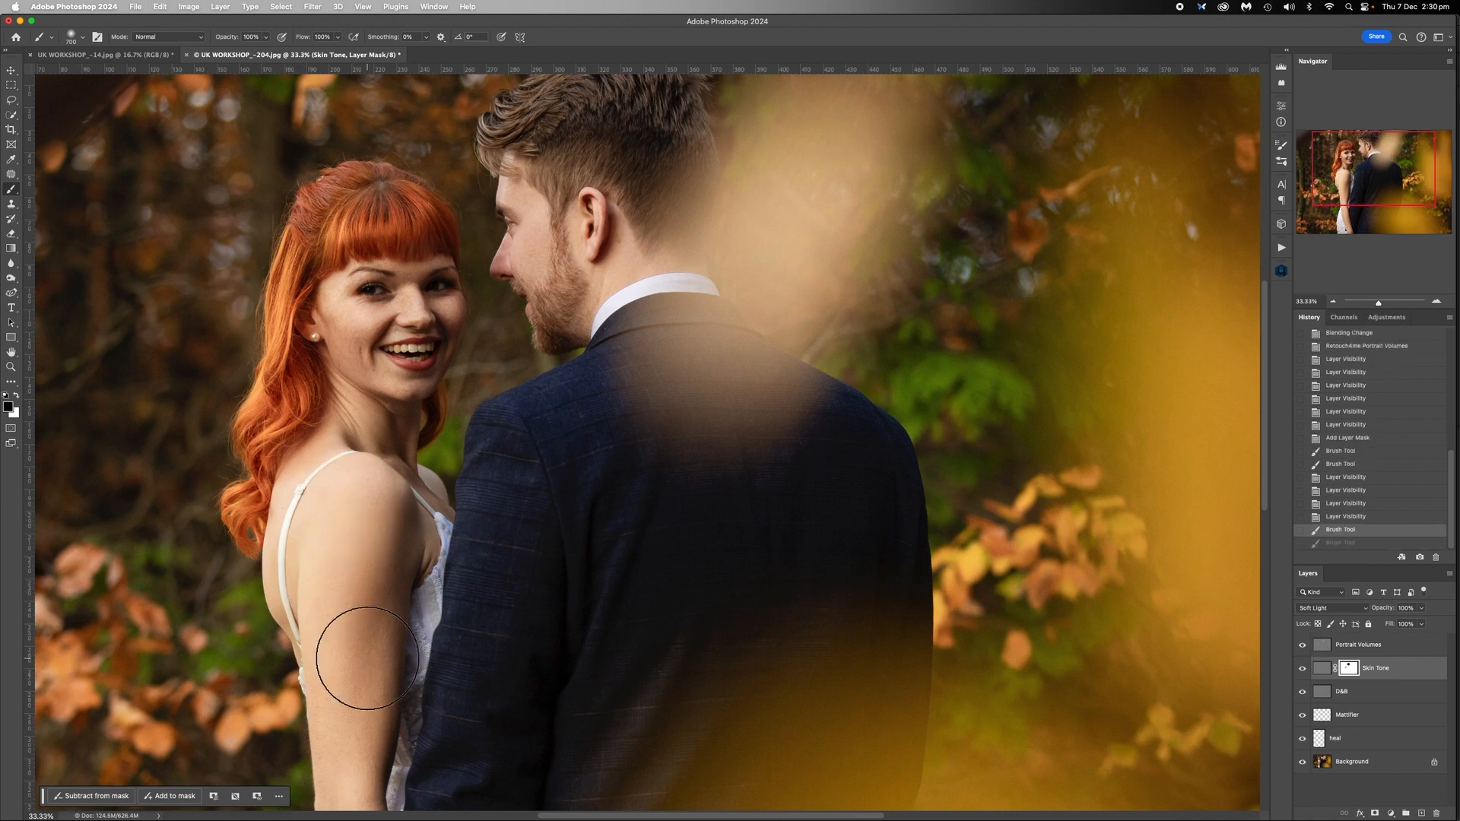
pyautogui.press('super+z')
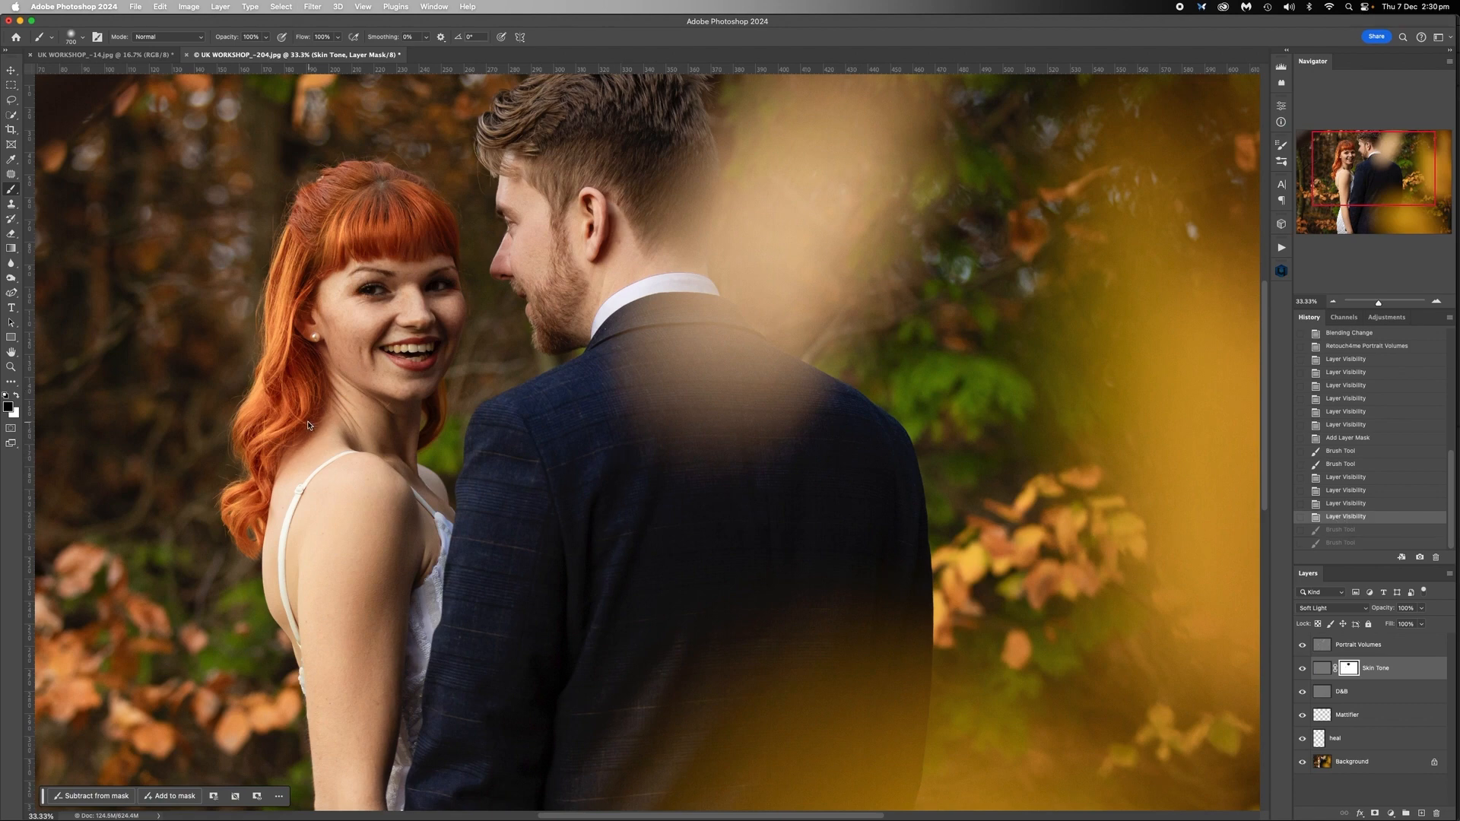
# Step: Inspect the bride's arm and face, and touch up the Skin Tone mask with a white 200 px brush
pyautogui.scroll(-3, 403, 312)
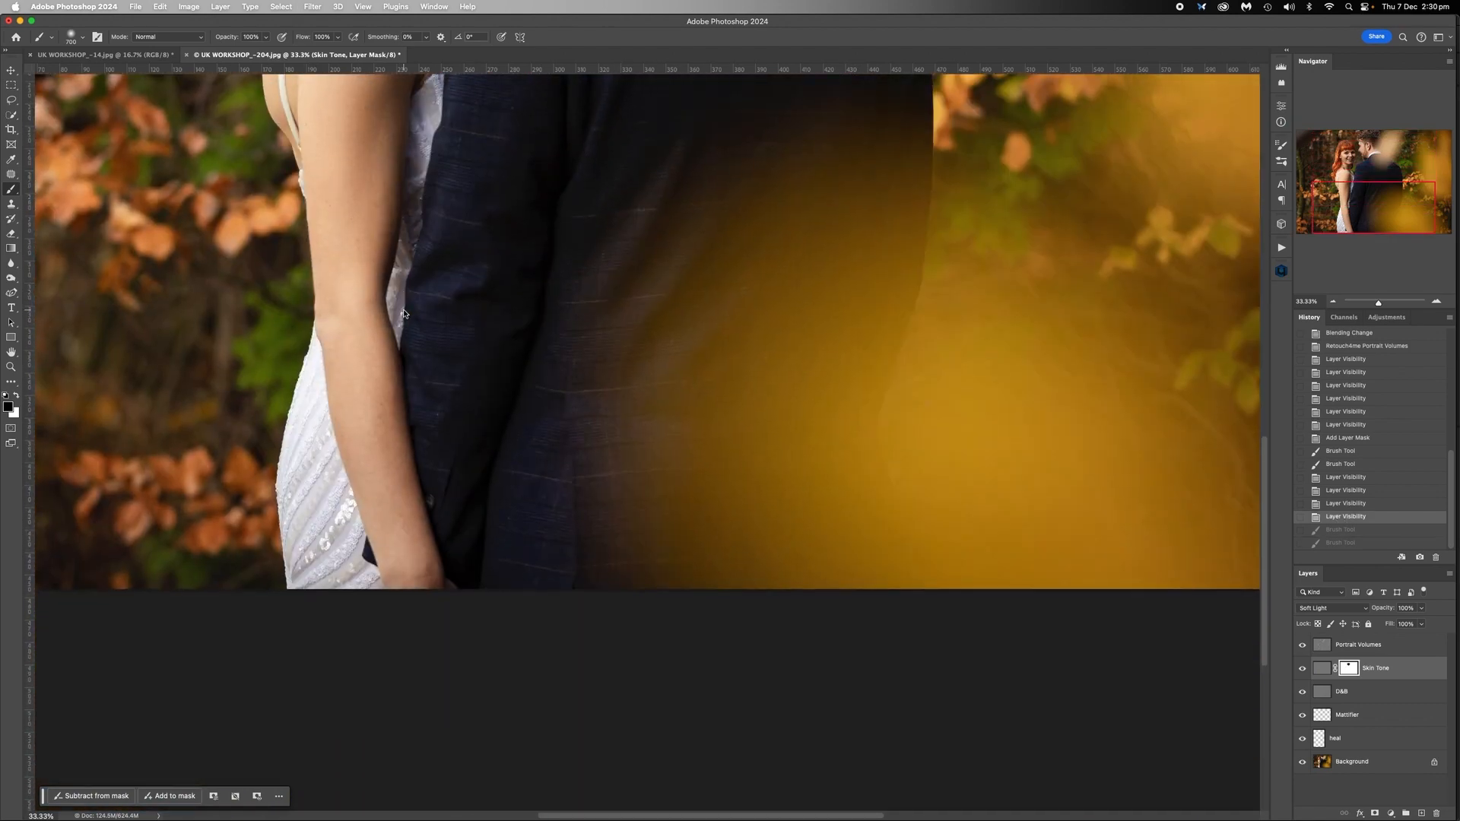
pyautogui.scroll(6, 403, 311)
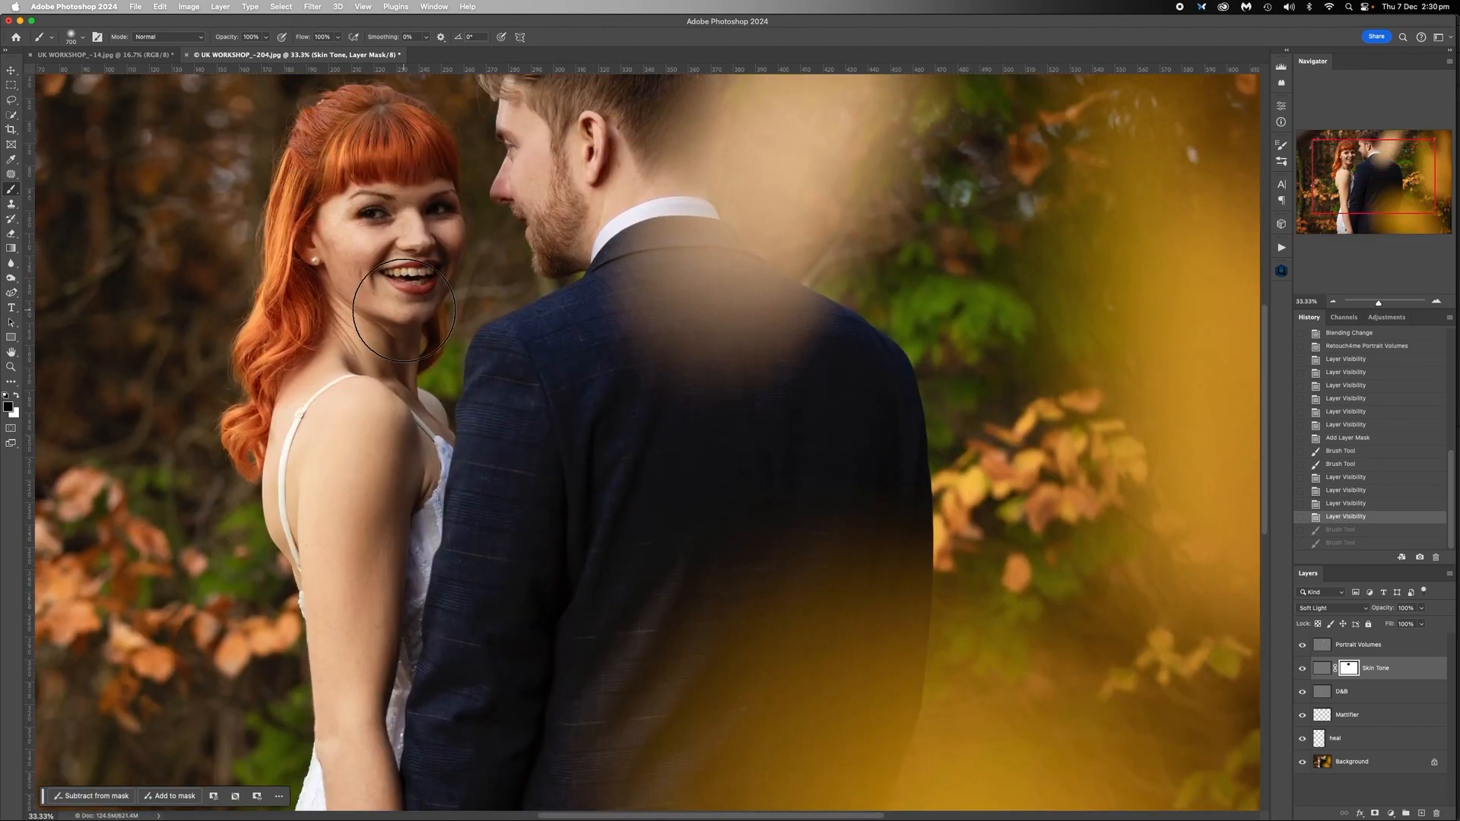
pyautogui.scroll(3, 532, 304)
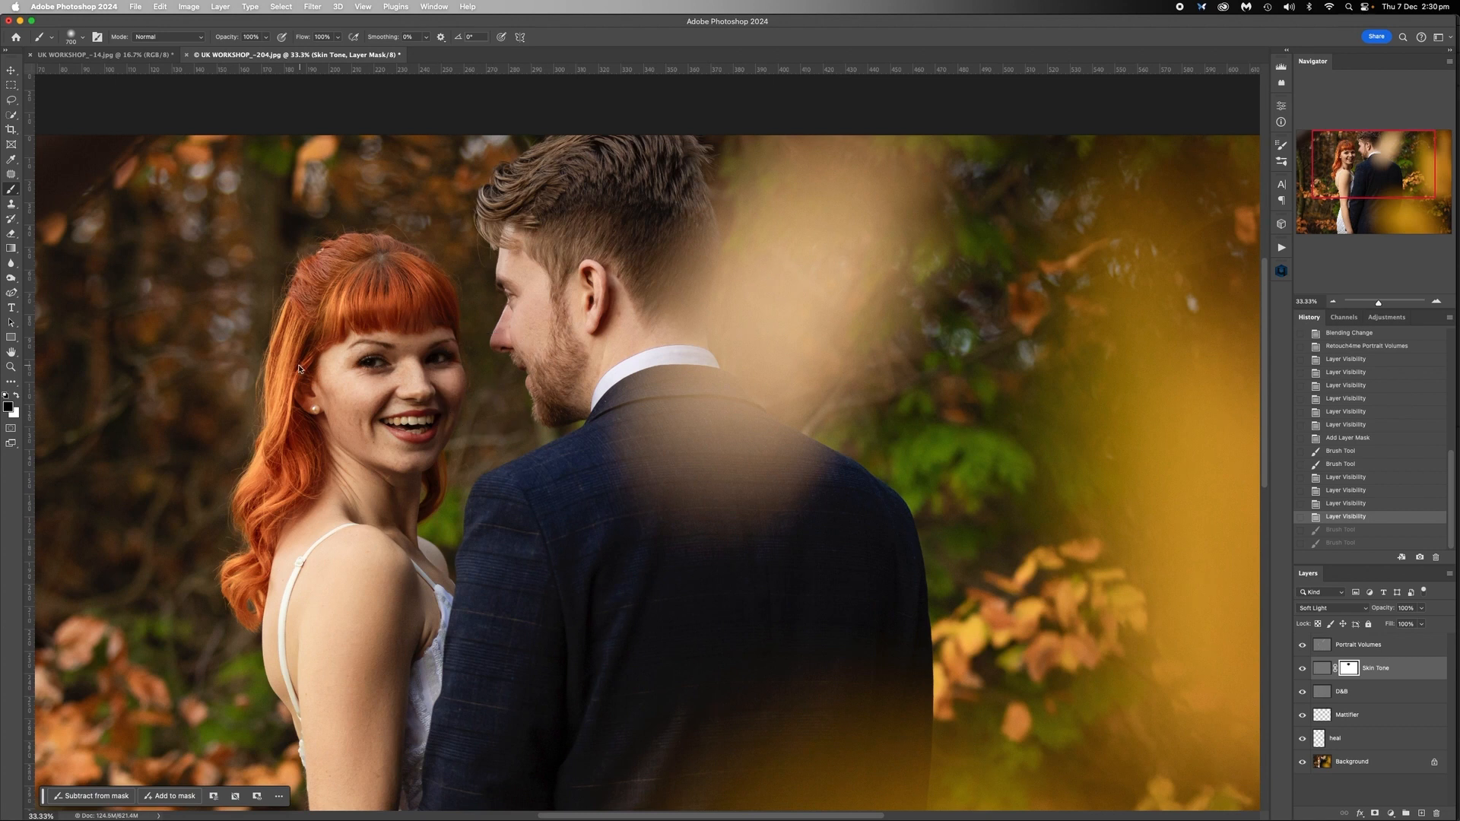
pyautogui.press('x')
pyautogui.press('[')
pyautogui.press('[')
pyautogui.press('[')
pyautogui.press('[')
pyautogui.press('[')
pyautogui.press('super+shift+z')
pyautogui.press('super+shift+z')
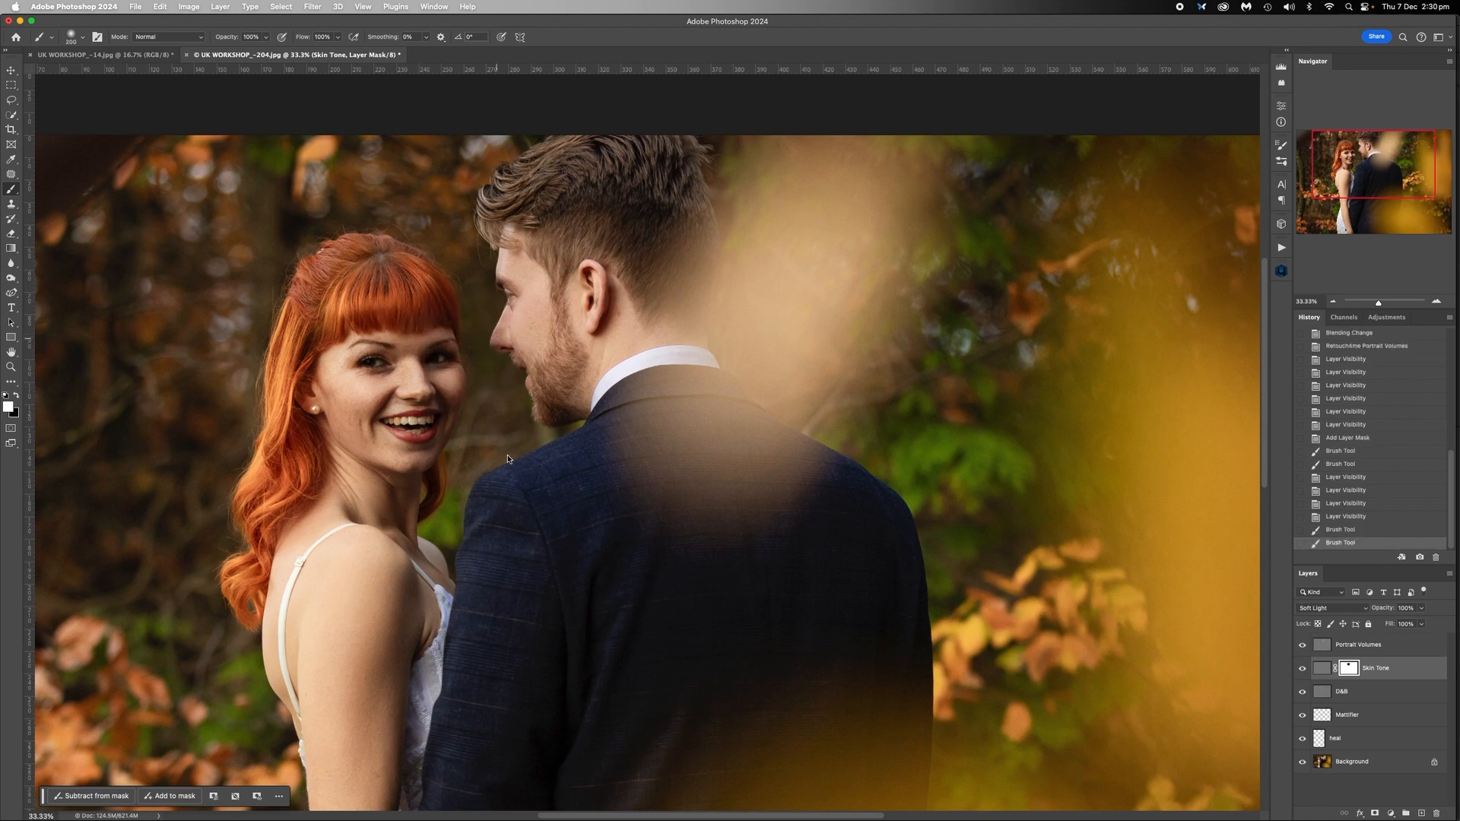
# Step: Flatten all layers of UK WORKSHOP_-204.jpg into the background
pyautogui.rightClick(1354, 767)
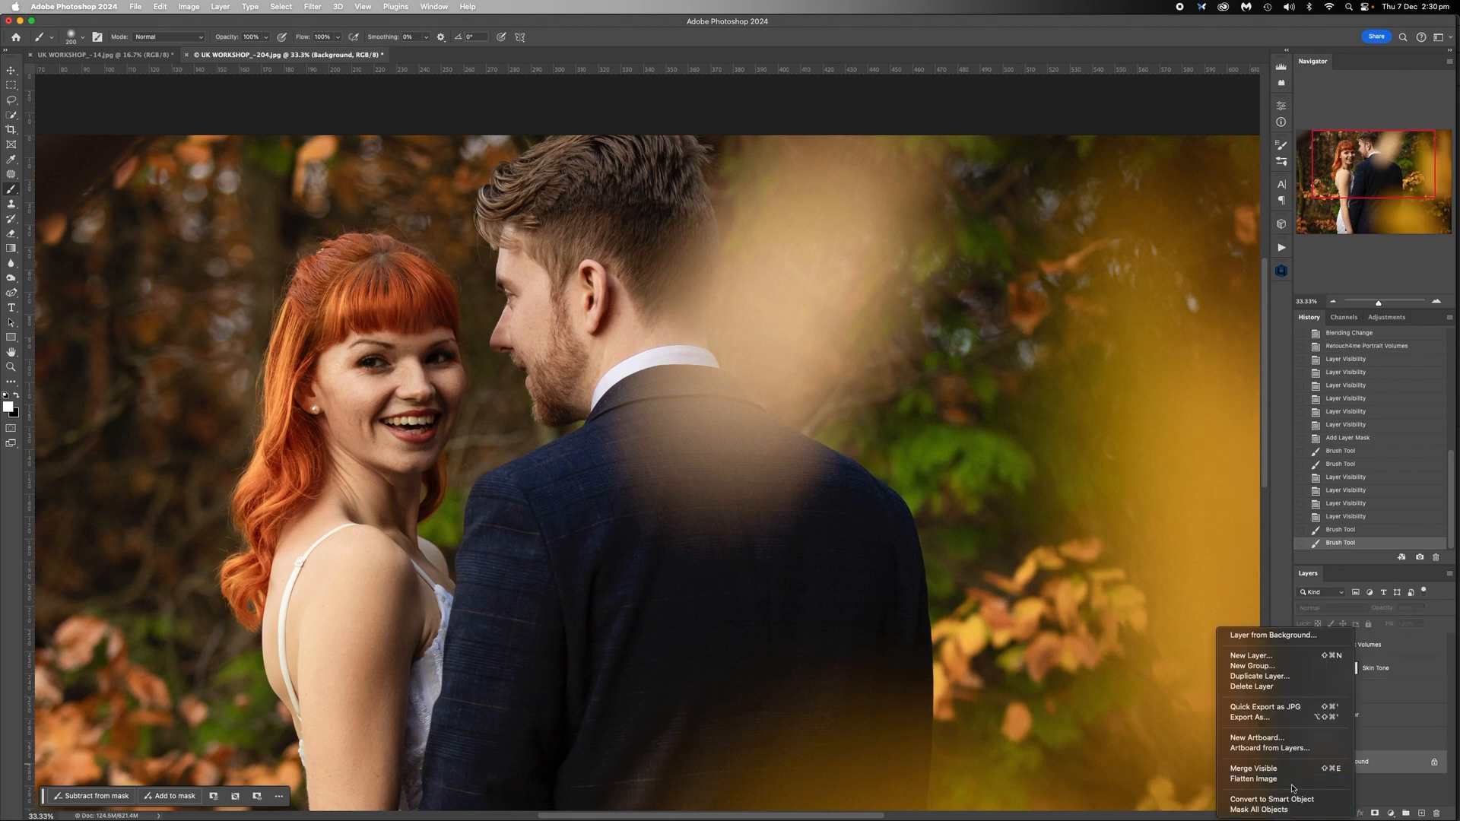
pyautogui.press('Escape')
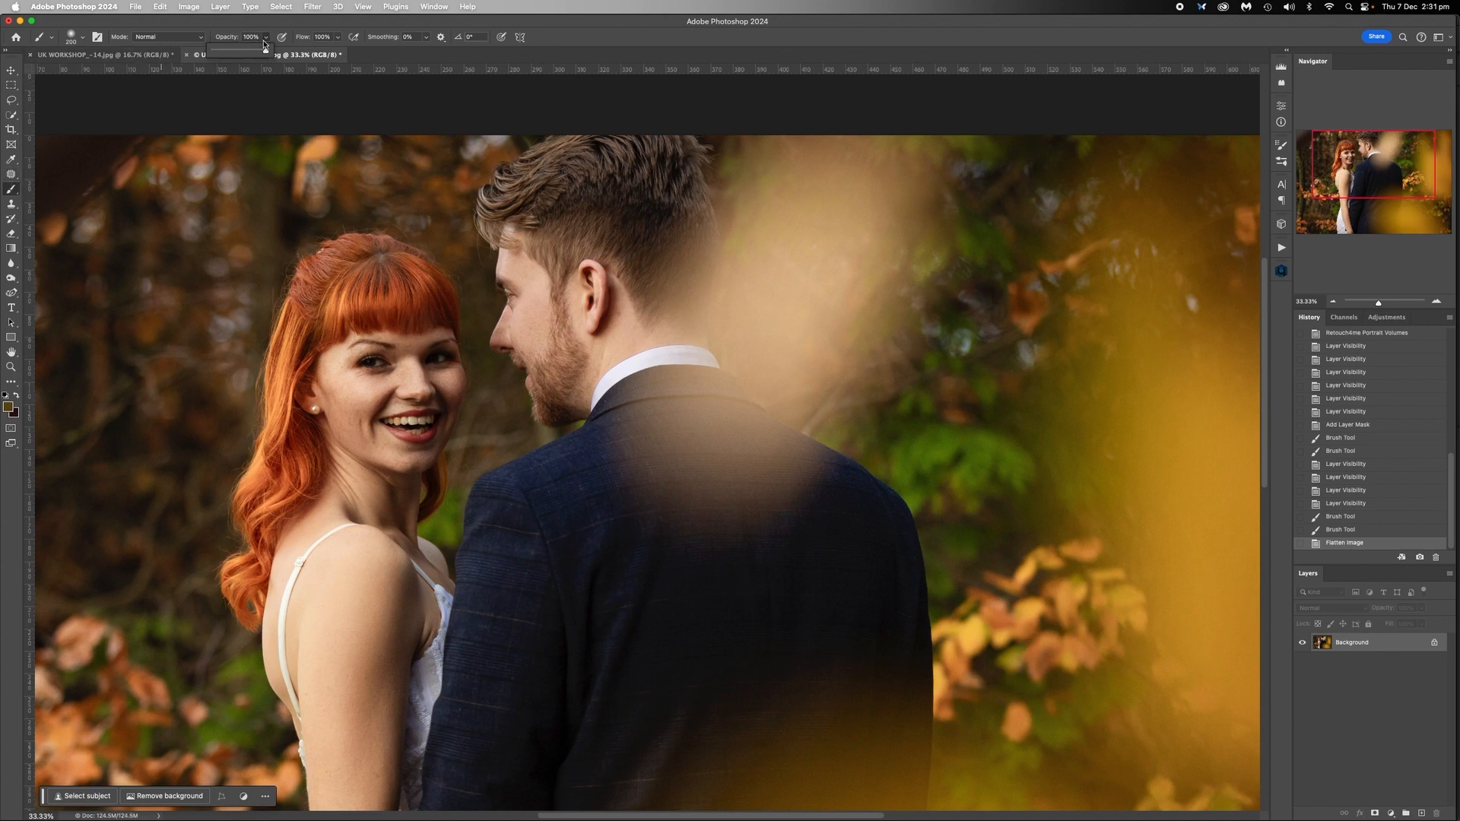
# Step: Set the brush to Lighten mode at 17% opacity and sample the skin colour beside the groom's nose
pyautogui.click(186, 39)
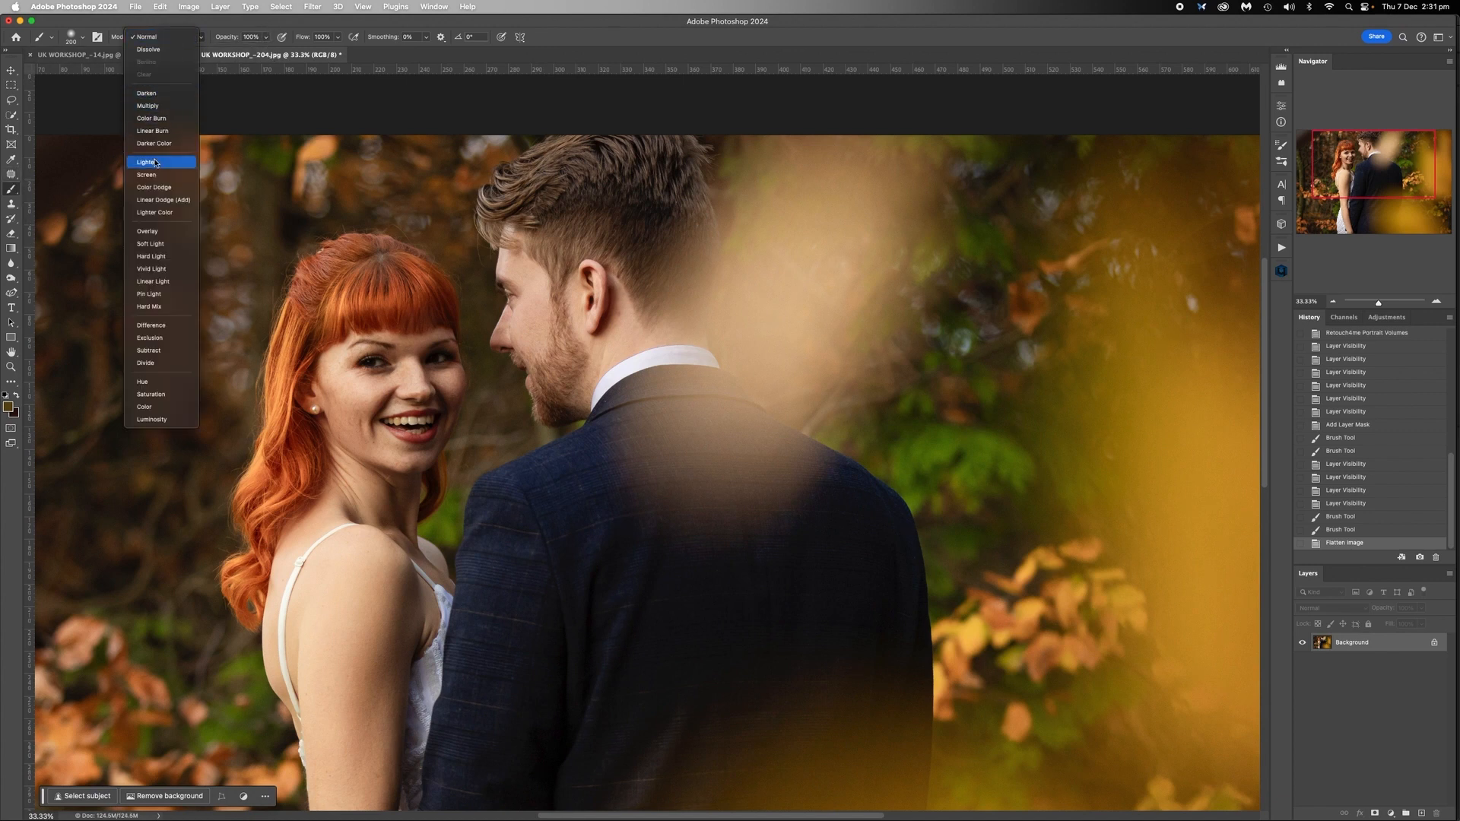
pyautogui.click(158, 143)
pyautogui.click(269, 41)
pyautogui.moveTo(268, 51); pyautogui.dragTo(224, 54)
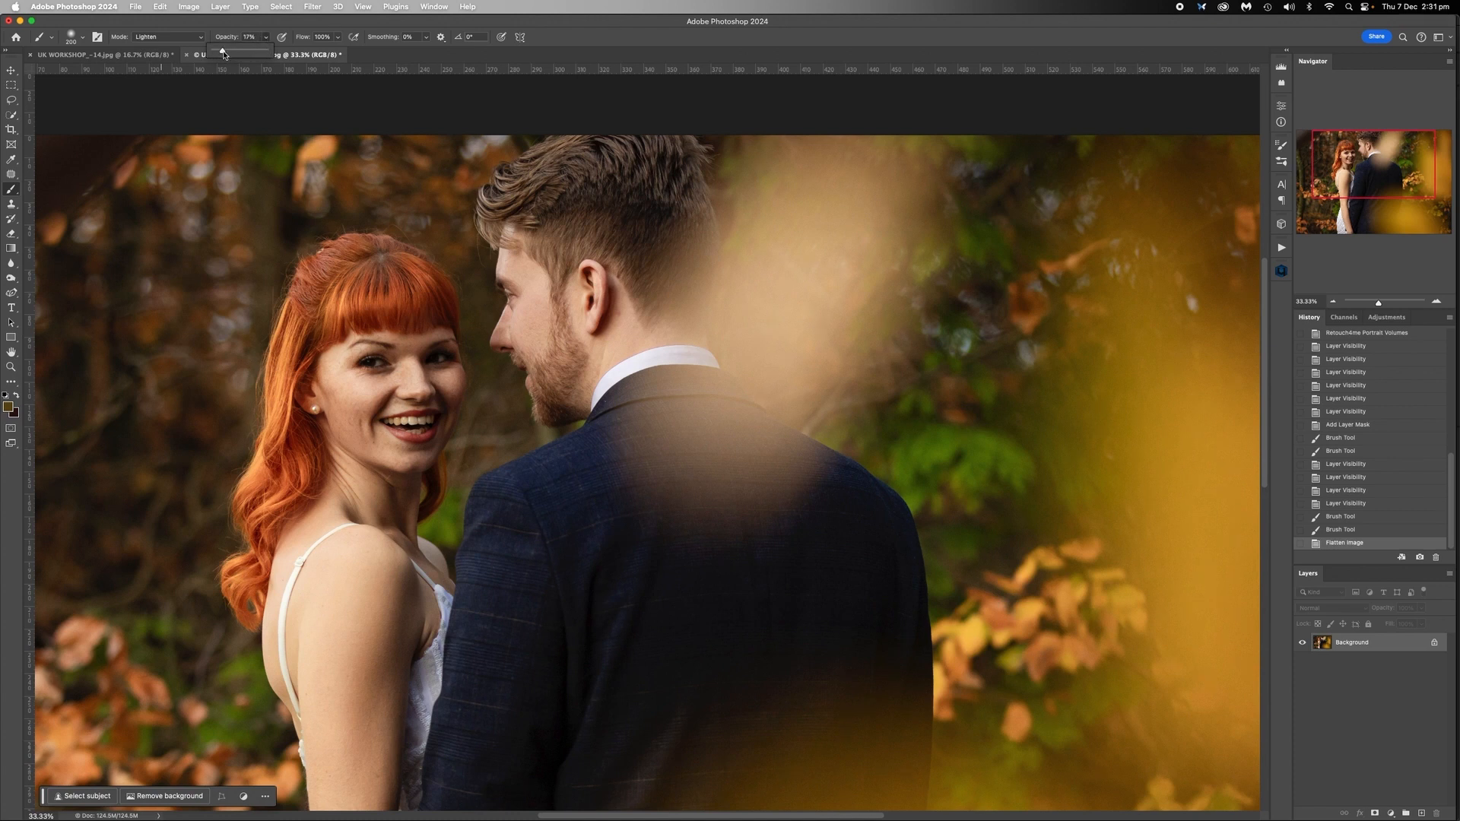
pyautogui.keyDown('alt'); pyautogui.click(505, 320); pyautogui.keyUp('alt')
# Step: Try a 300 px brush stroke over the groom's nose, and undo it
pyautogui.press(']')
pyautogui.press(']')
pyautogui.click(497, 344)
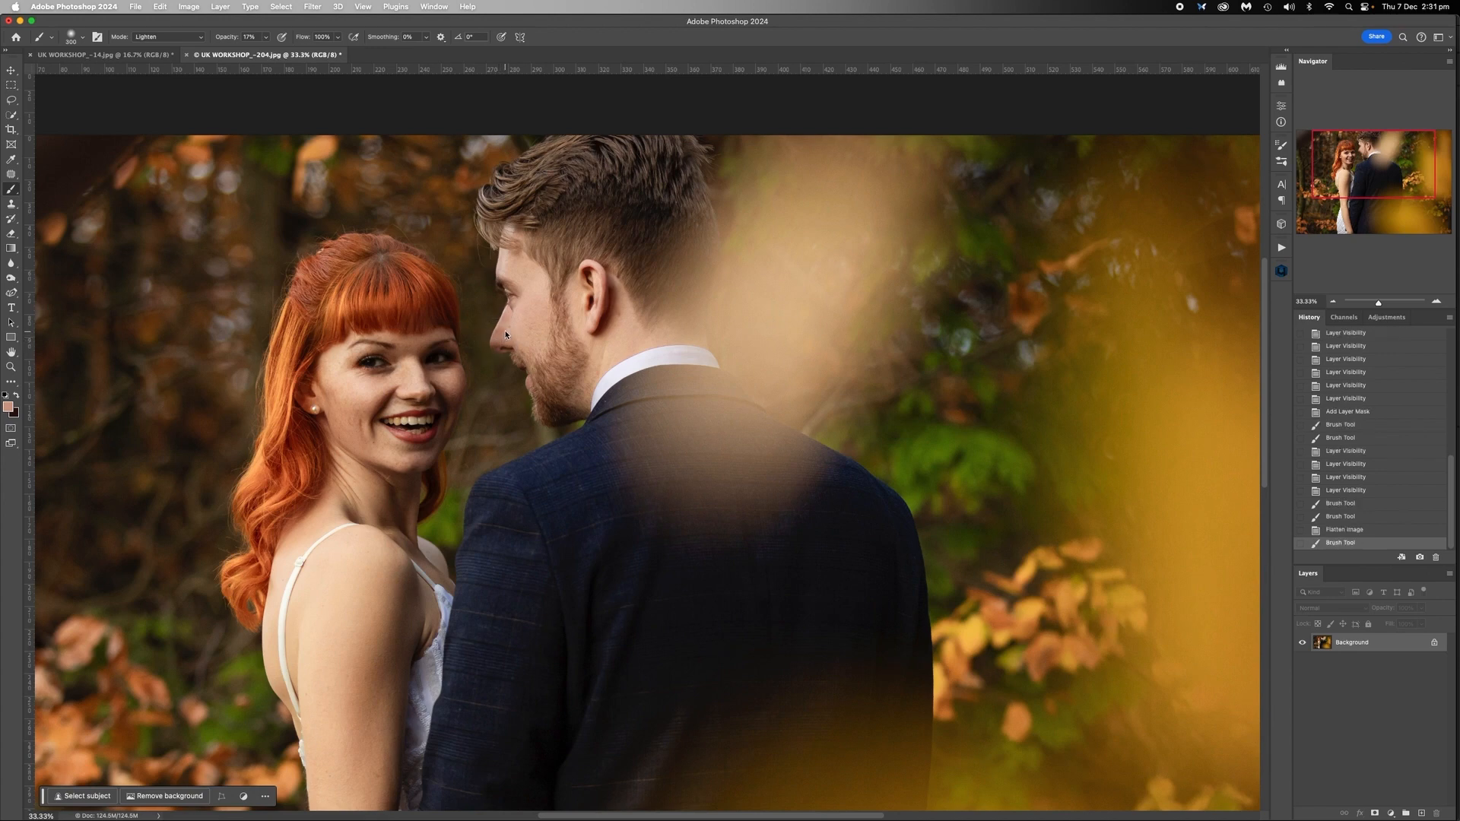
pyautogui.press('super+z')
pyautogui.press('[')
pyautogui.press('[')
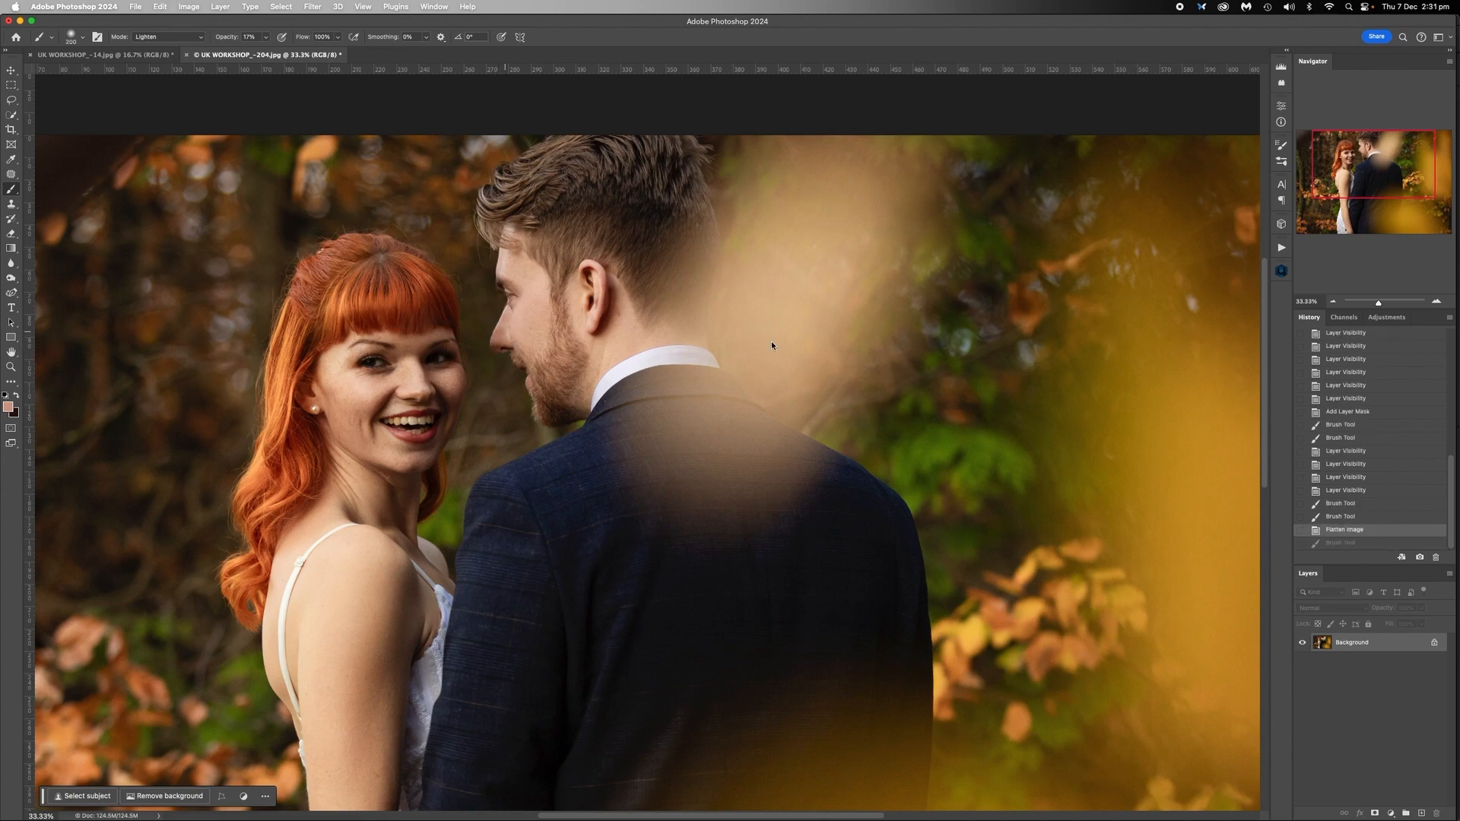
# Step: Brush over the dark spots and uneven skin on the groom's nose with a smaller brush at 100% zoom
pyautogui.click(1436, 302)
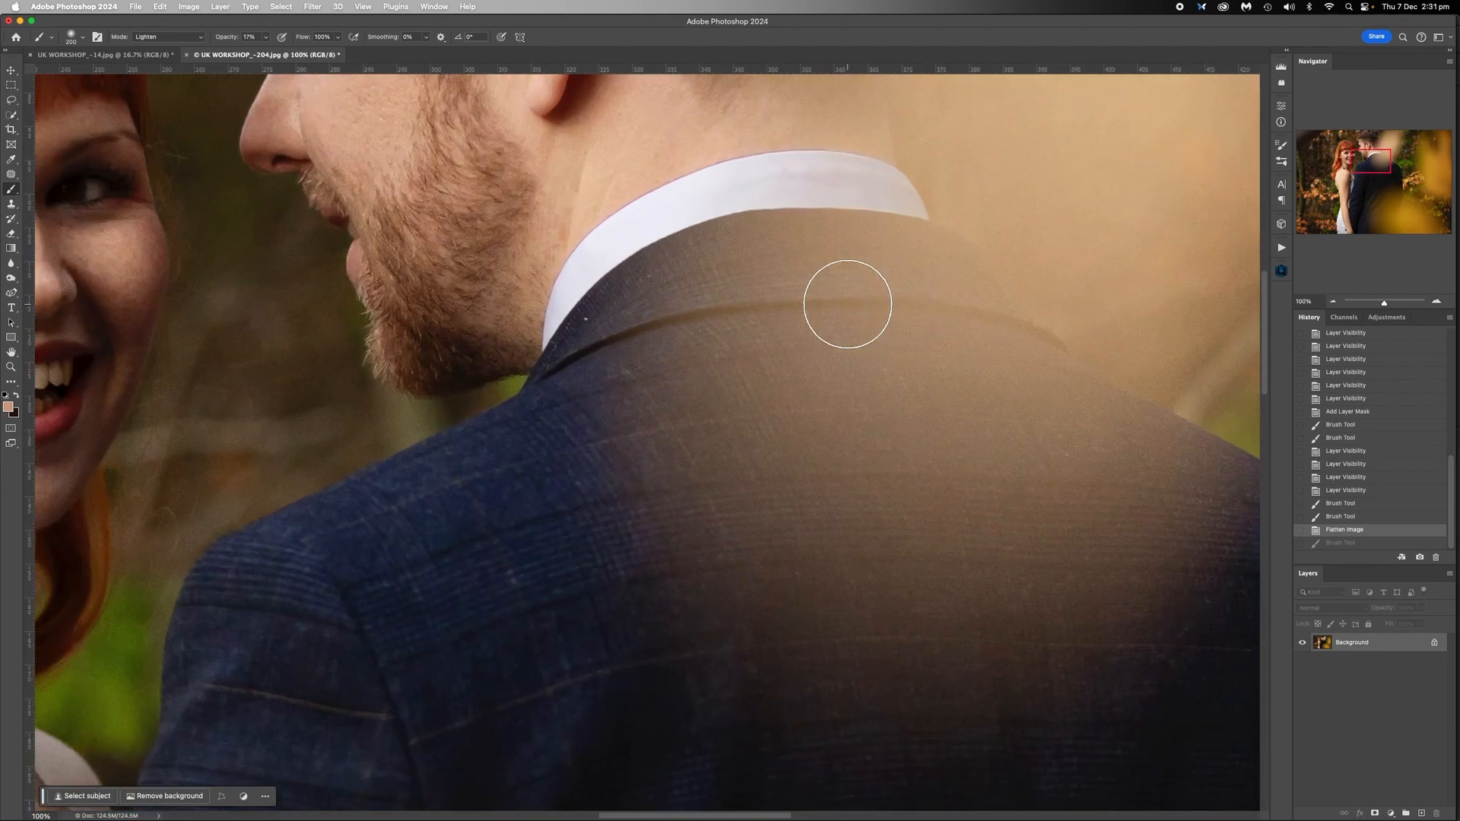
pyautogui.scroll(5, 597, 317)
pyautogui.press('[')
pyautogui.press('[')
pyautogui.press('[')
pyautogui.press('[')
pyautogui.press('[')
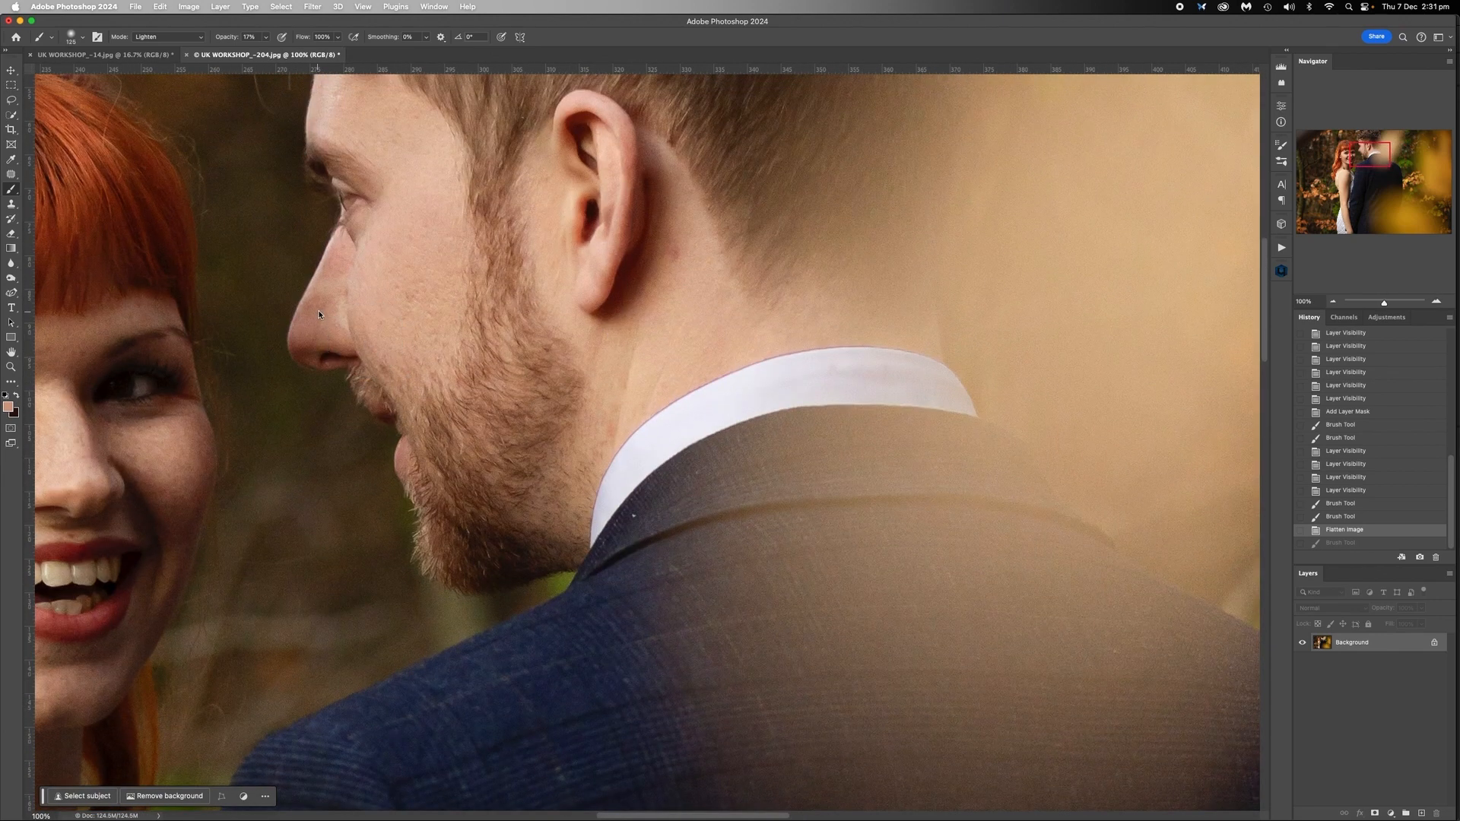
pyautogui.moveTo(323, 304)
pyautogui.mouseDown()
pyautogui.moveTo(332, 333)
pyautogui.moveTo(328, 301)
pyautogui.moveTo(316, 319)
pyautogui.moveTo(328, 305)
pyautogui.mouseUp()
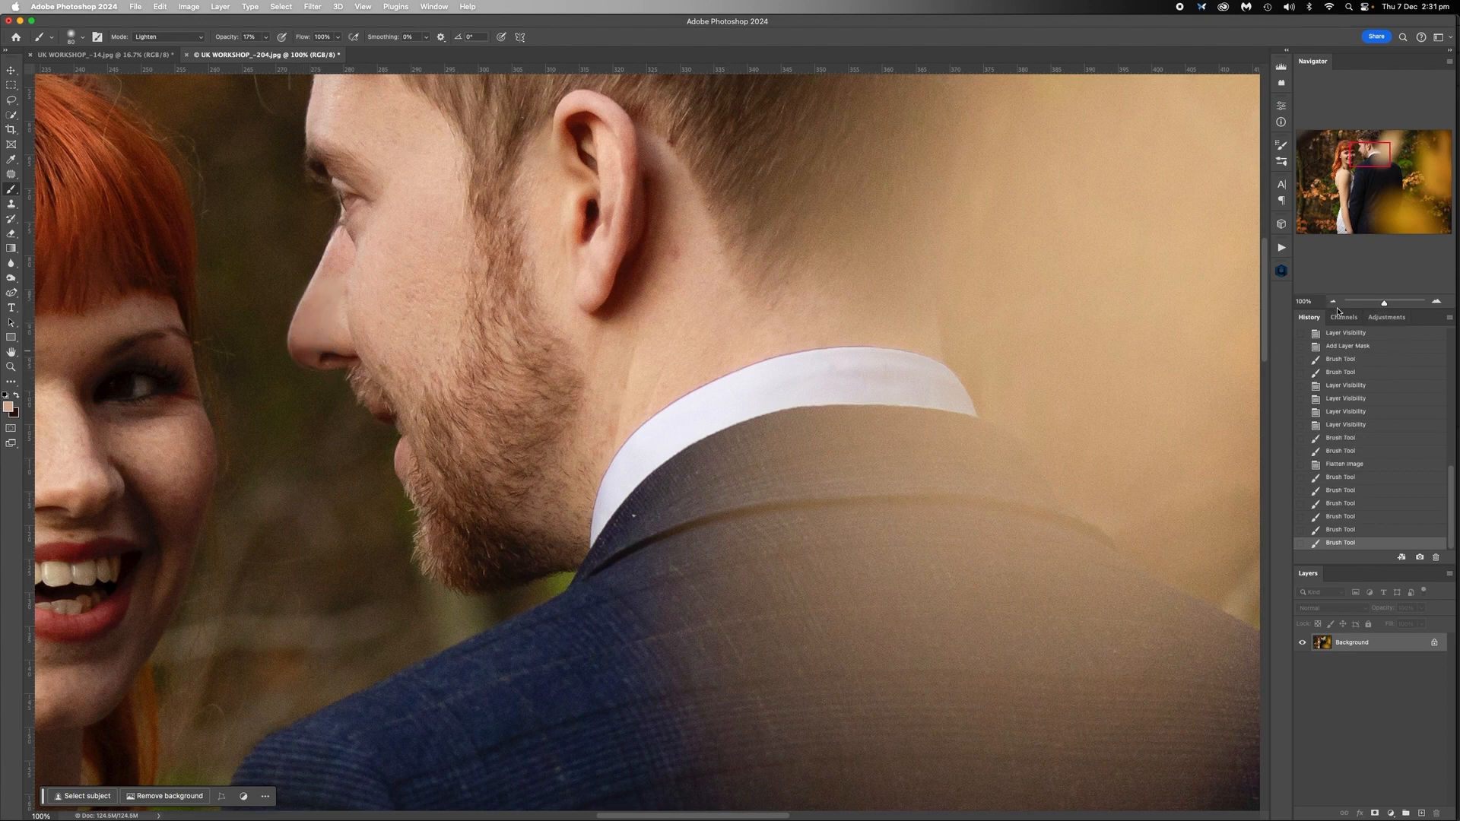
pyautogui.moveTo(327, 287); pyautogui.dragTo(362, 321)
# Step: Lasso the blurred yellow foliage beside the groom out to the photo's right edge, and feather the selection by 300 pixels
pyautogui.click(1333, 302)
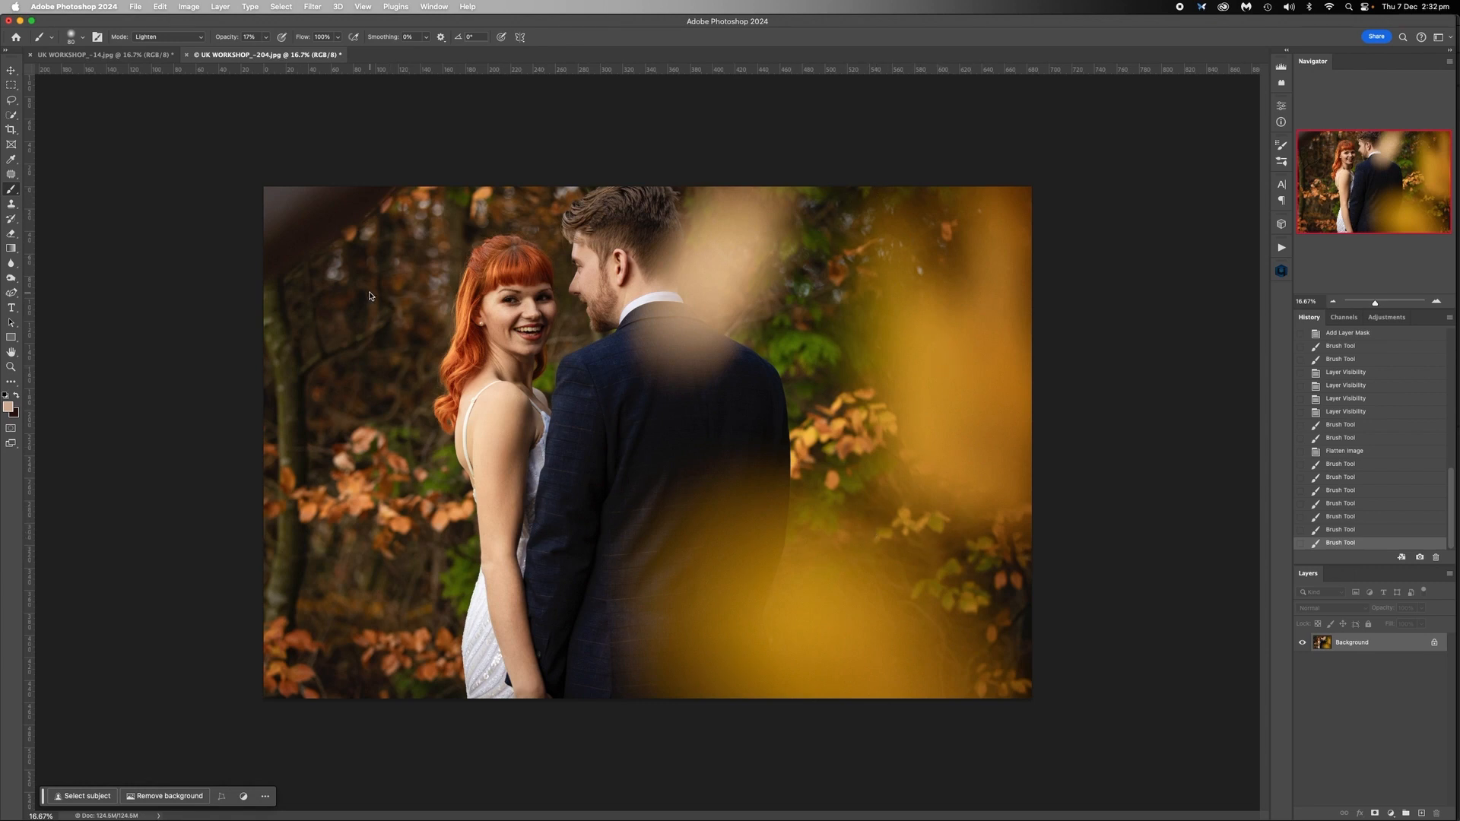
pyautogui.click(11, 100)
pyautogui.moveTo(1053, 715)
pyautogui.mouseDown()
pyautogui.moveTo(892, 717)
pyautogui.moveTo(778, 685)
pyautogui.moveTo(819, 606)
pyautogui.moveTo(768, 460)
pyautogui.moveTo(787, 330)
pyautogui.moveTo(766, 239)
pyautogui.moveTo(798, 142)
pyautogui.moveTo(1059, 159)
pyautogui.moveTo(1056, 717)
pyautogui.mouseUp()
pyautogui.rightClick(958, 595)
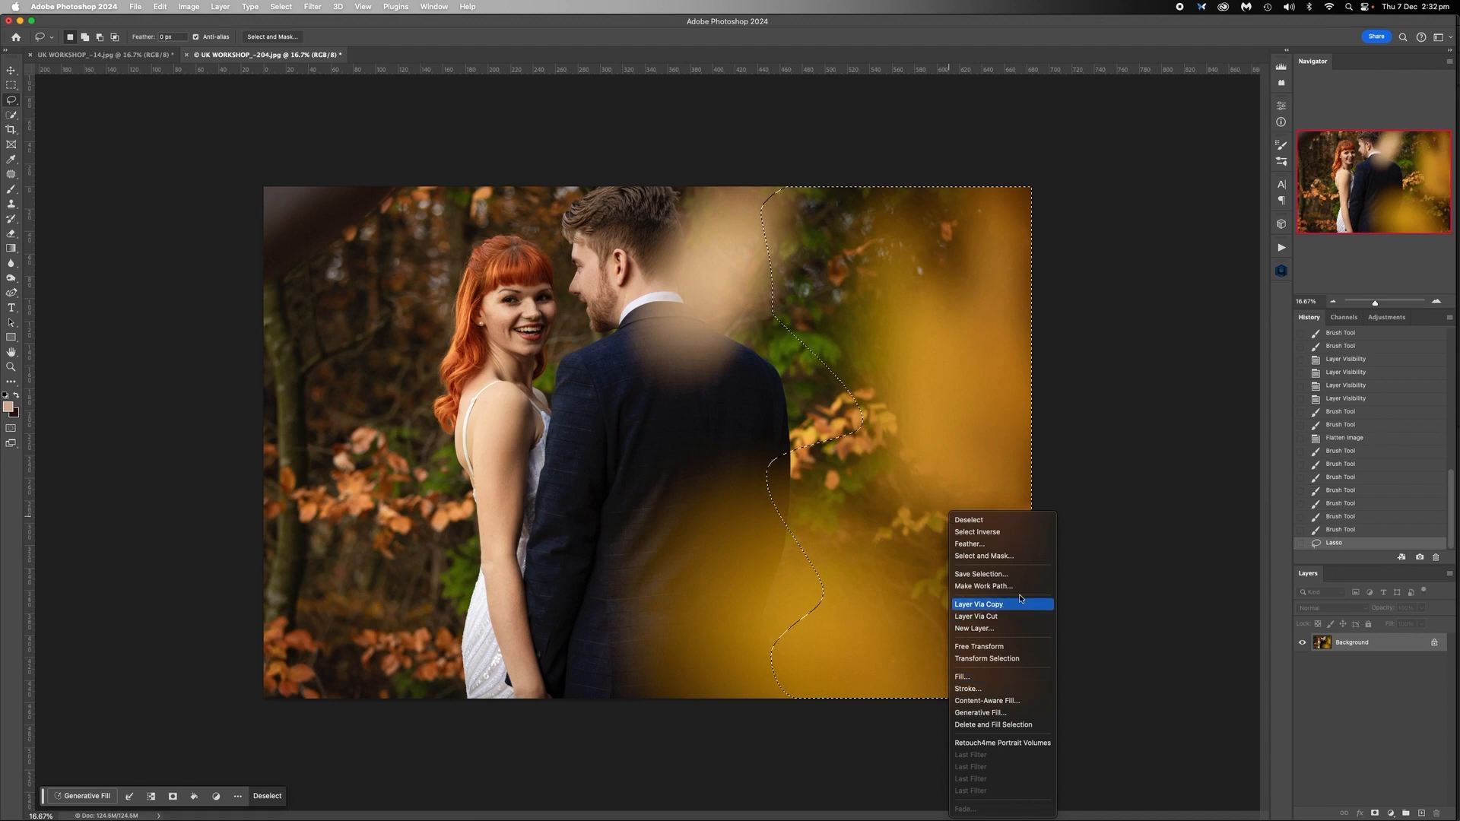
pyautogui.click(990, 546)
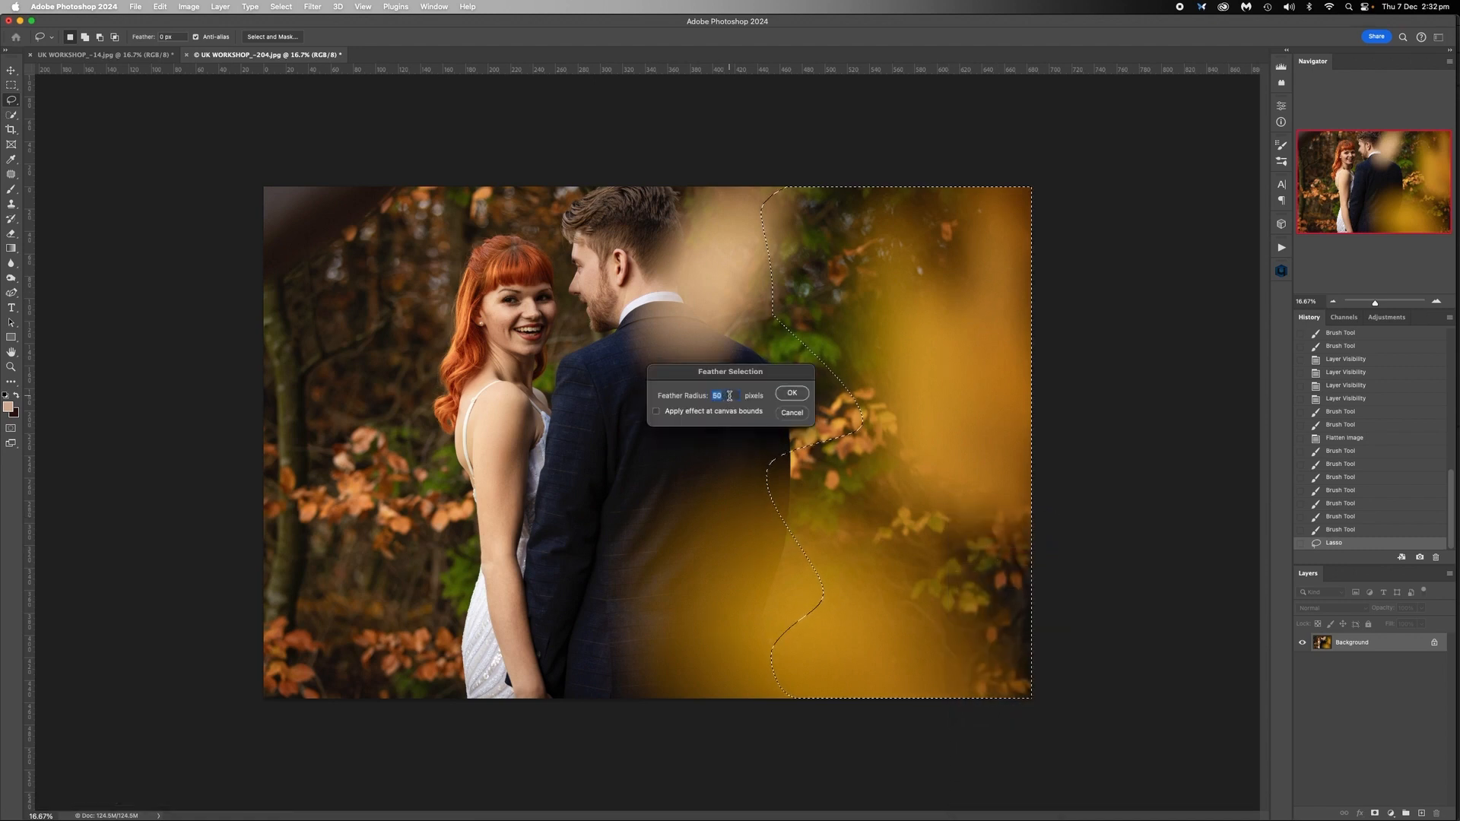
pyautogui.write('300')
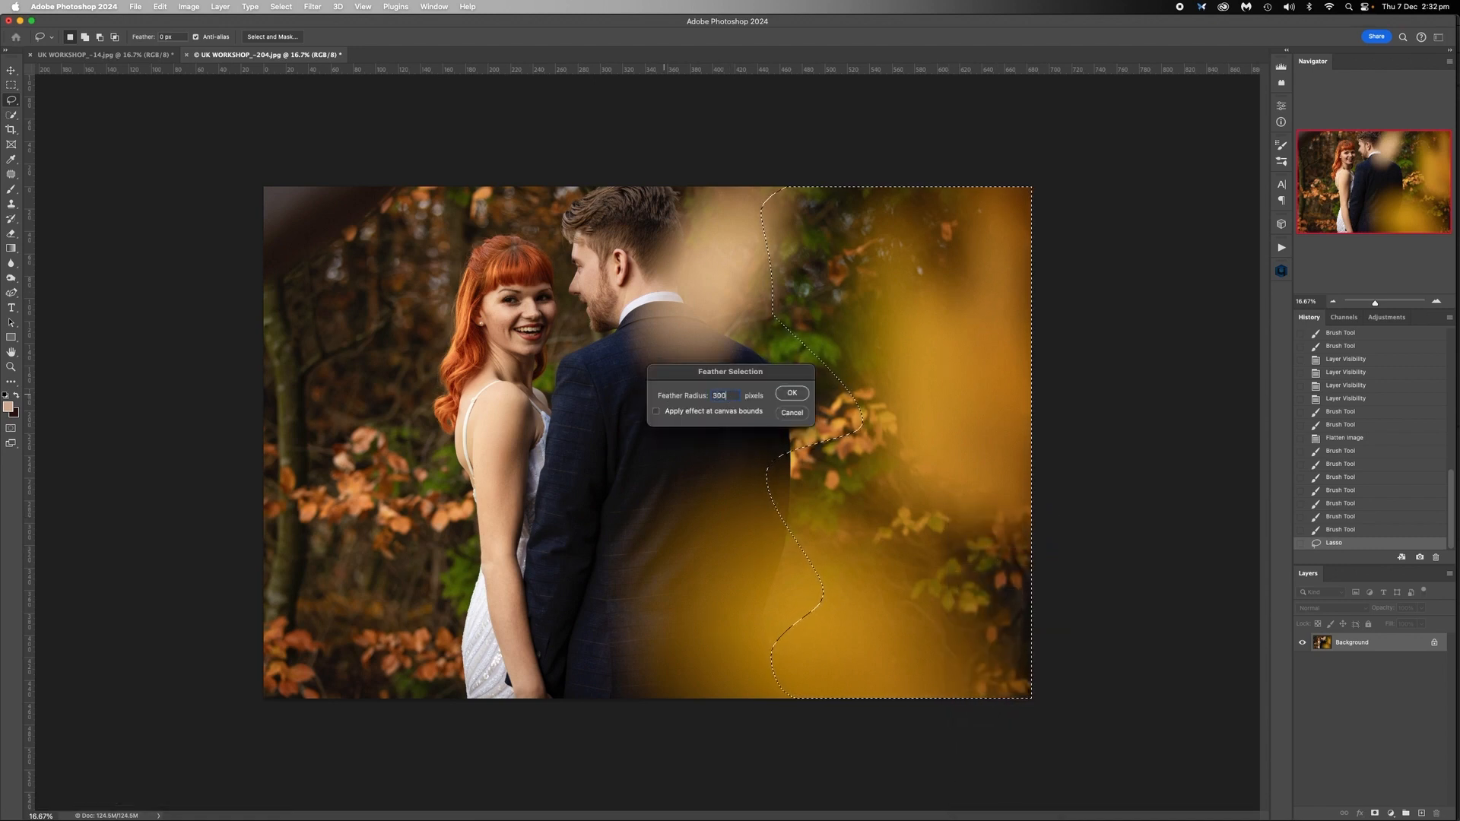
pyautogui.click(792, 393)
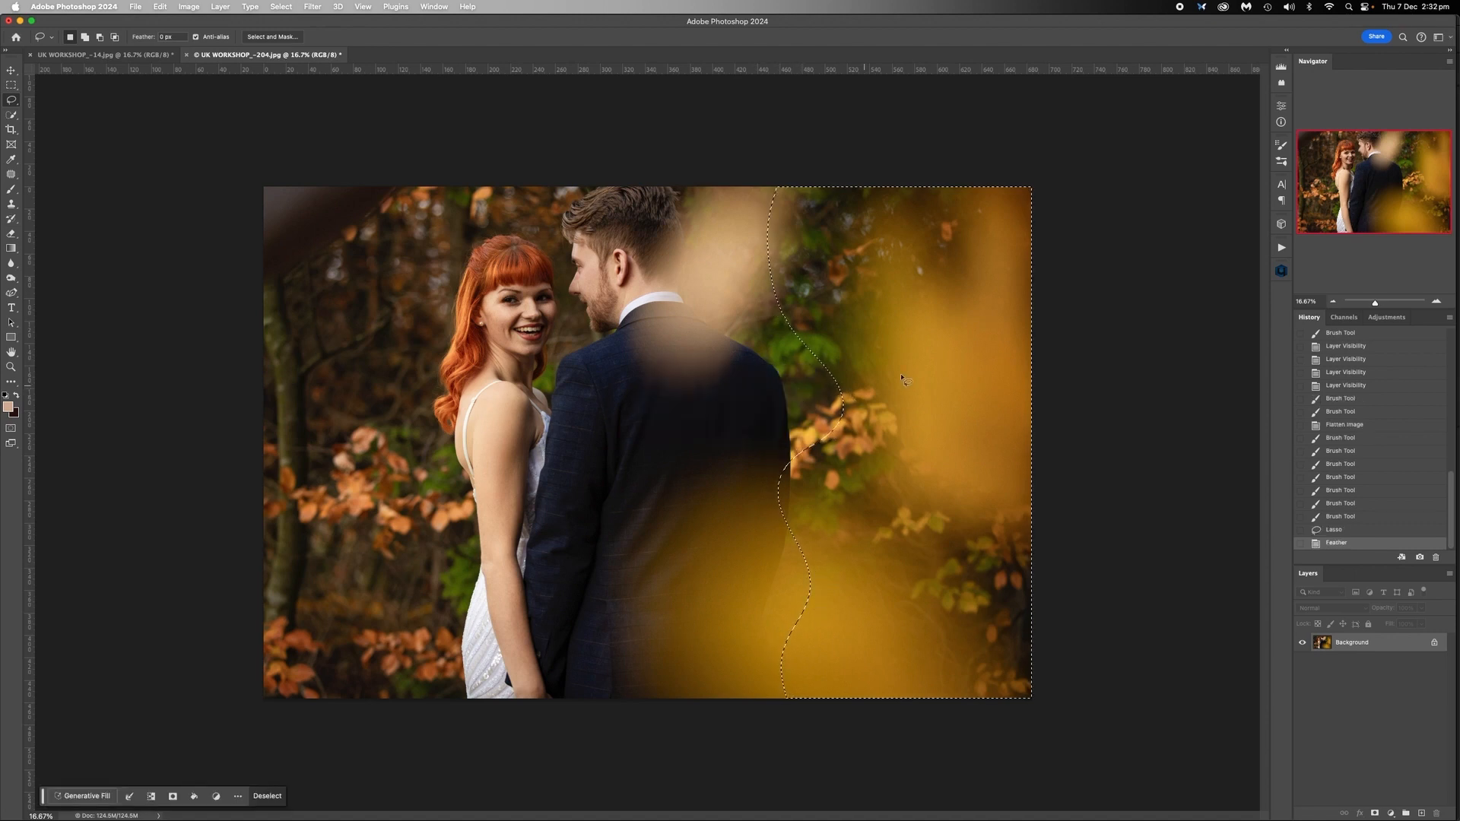
# Step: Copy the feathered foliage selection to a new layer and flip that layer horizontally
pyautogui.rightClick(979, 405)
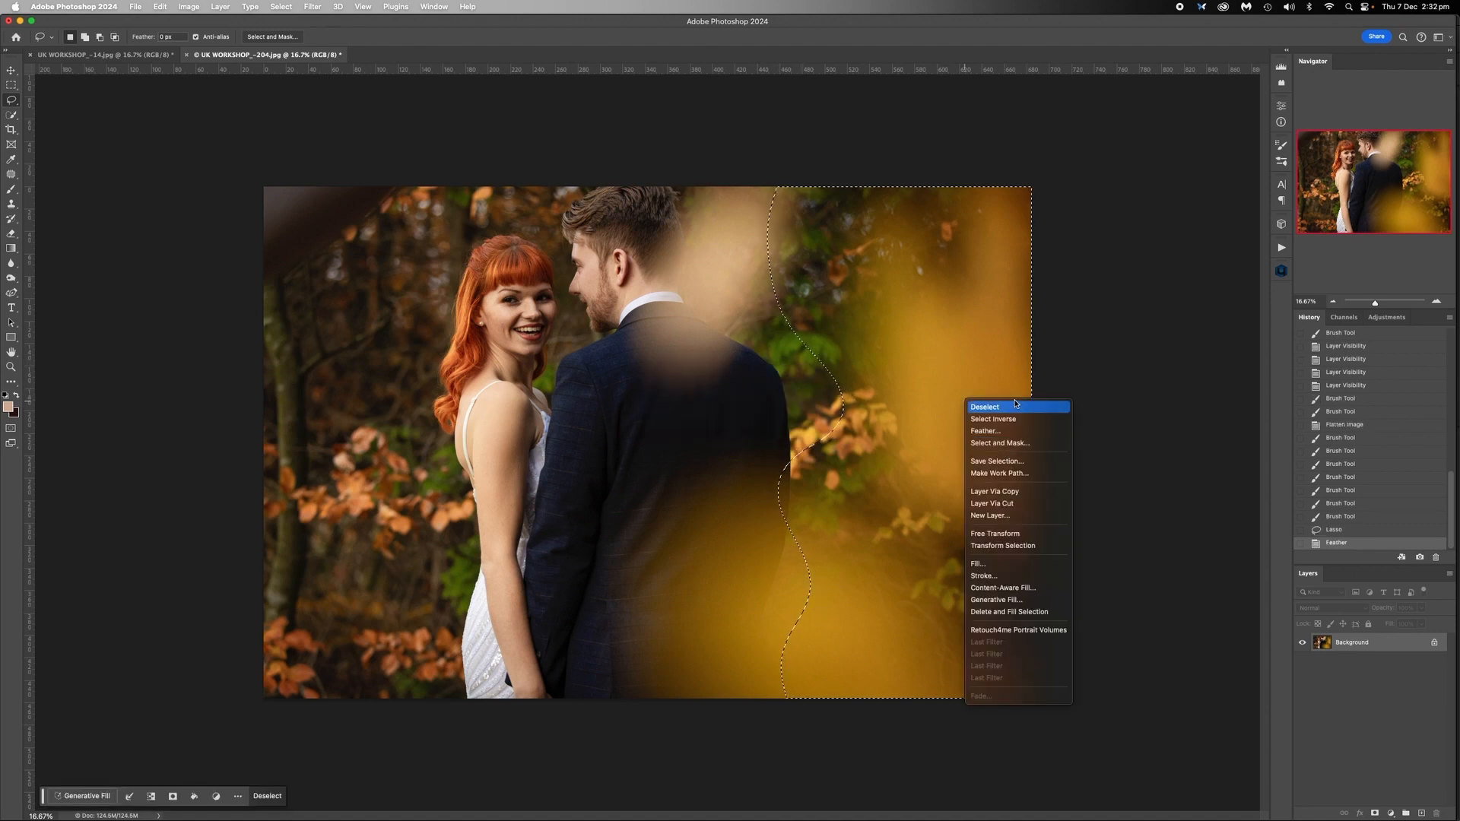
pyautogui.click(1012, 492)
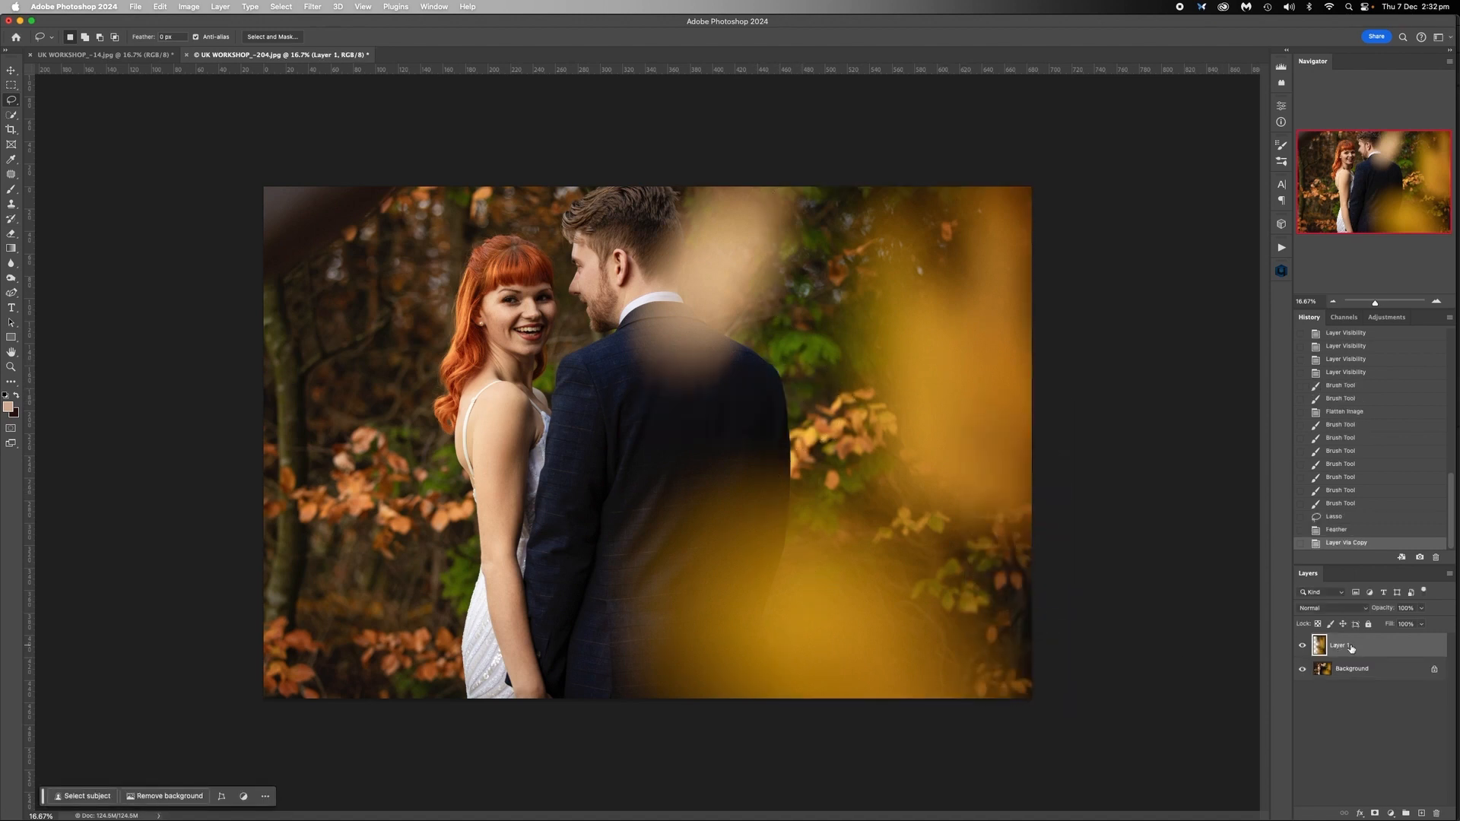
pyautogui.click(188, 7)
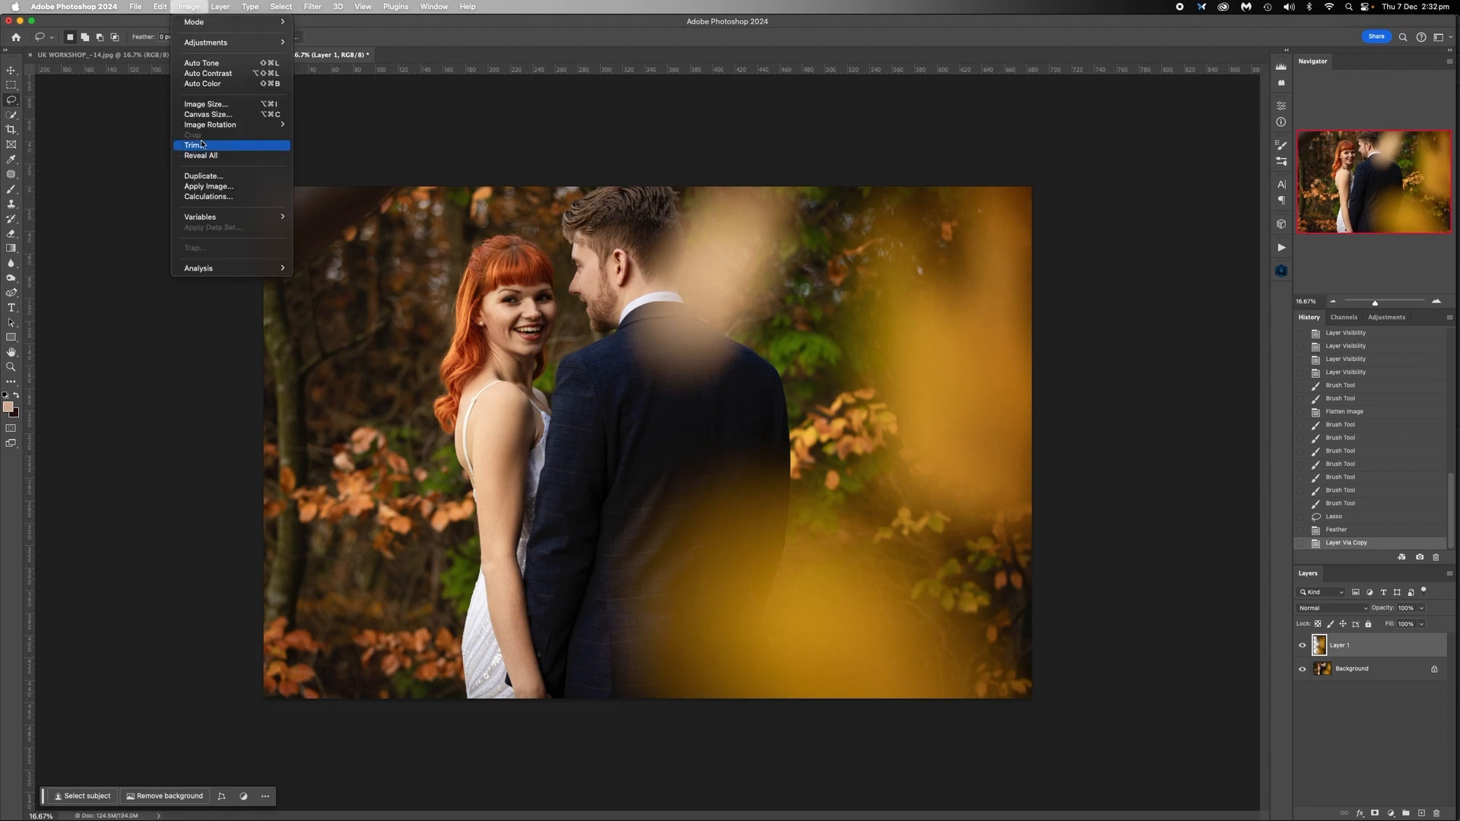
pyautogui.moveTo(160, 6)
pyautogui.moveTo(175, 297)
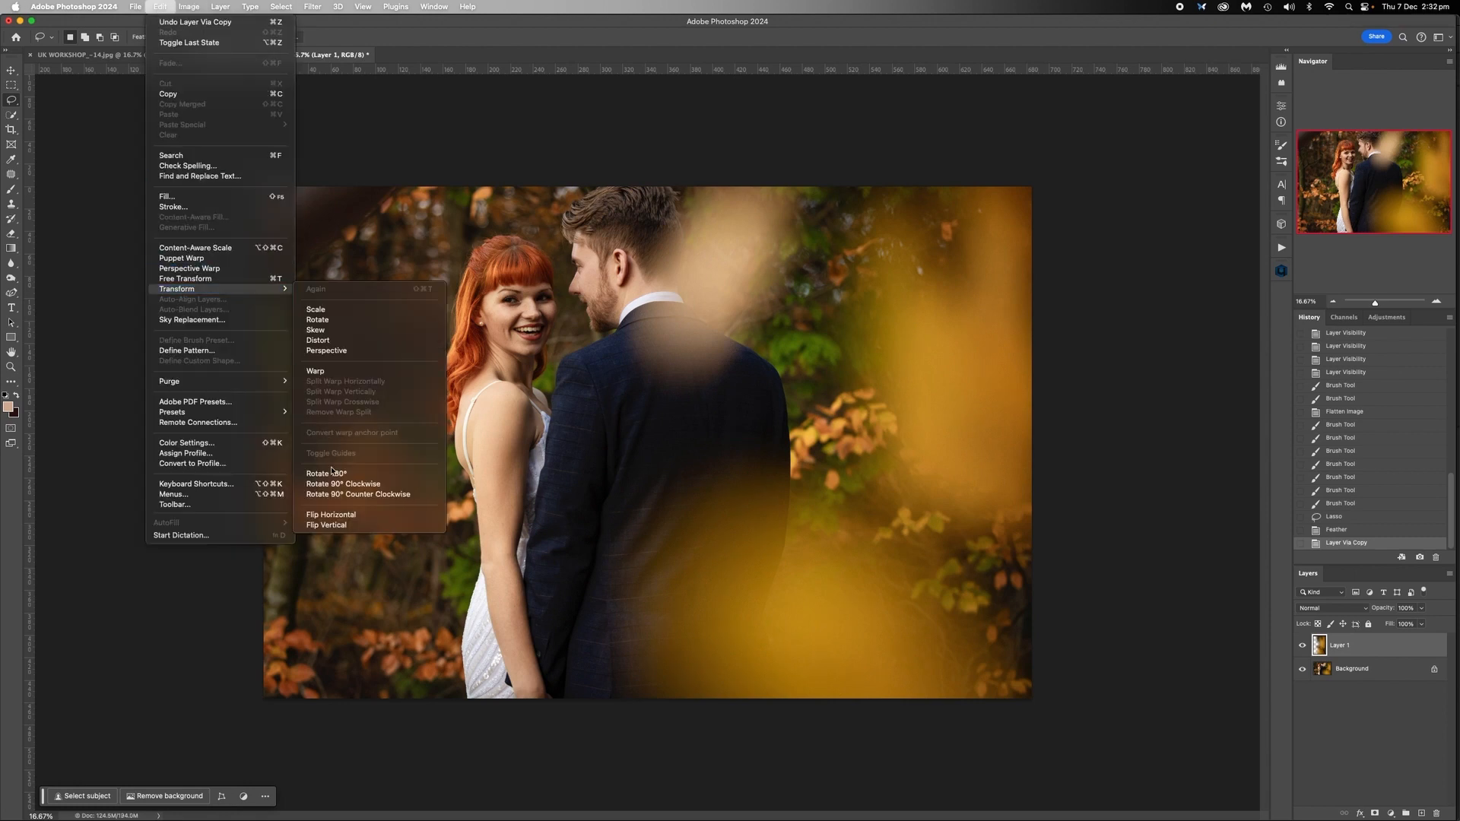
pyautogui.click(331, 515)
# Step: Move the flipped foliage to the photo's left edge and scale it to about 88% width and 112% height
pyautogui.click(11, 71)
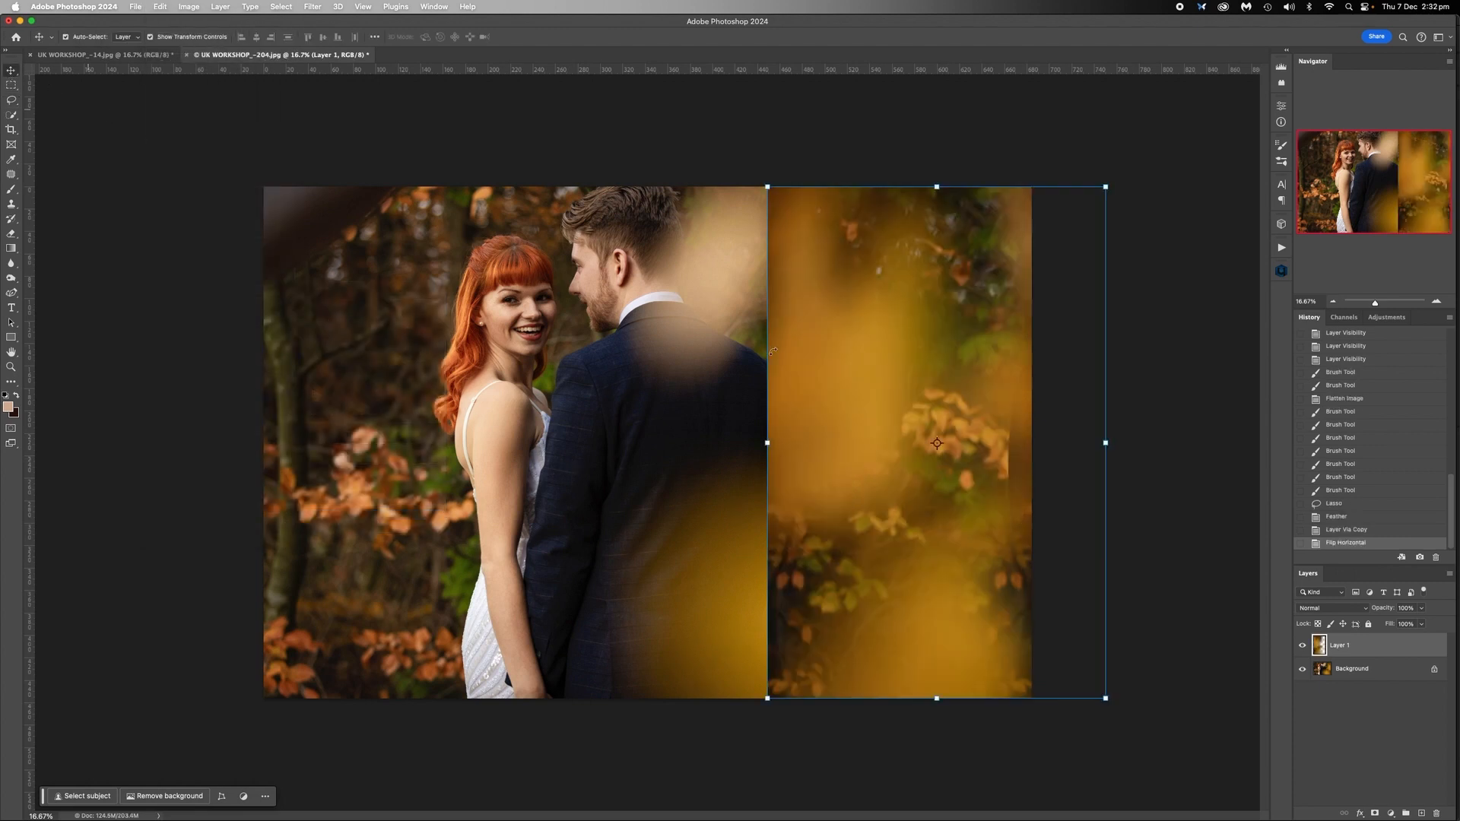
pyautogui.moveTo(791, 389)
pyautogui.mouseDown()
pyautogui.moveTo(297, 389)
pyautogui.moveTo(345, 391)
pyautogui.mouseUp()
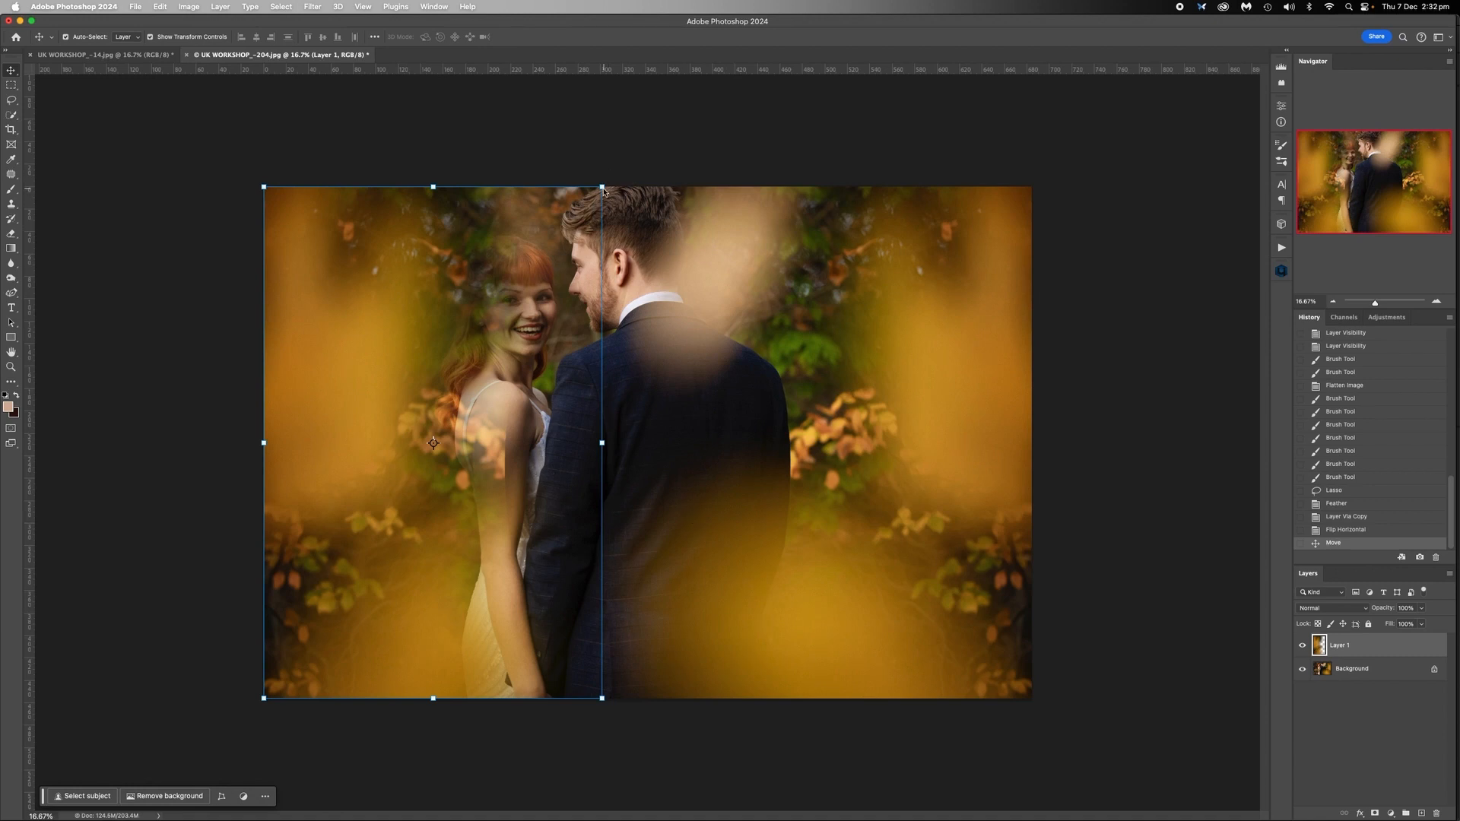
pyautogui.moveTo(602, 187); pyautogui.dragTo(642, 127)
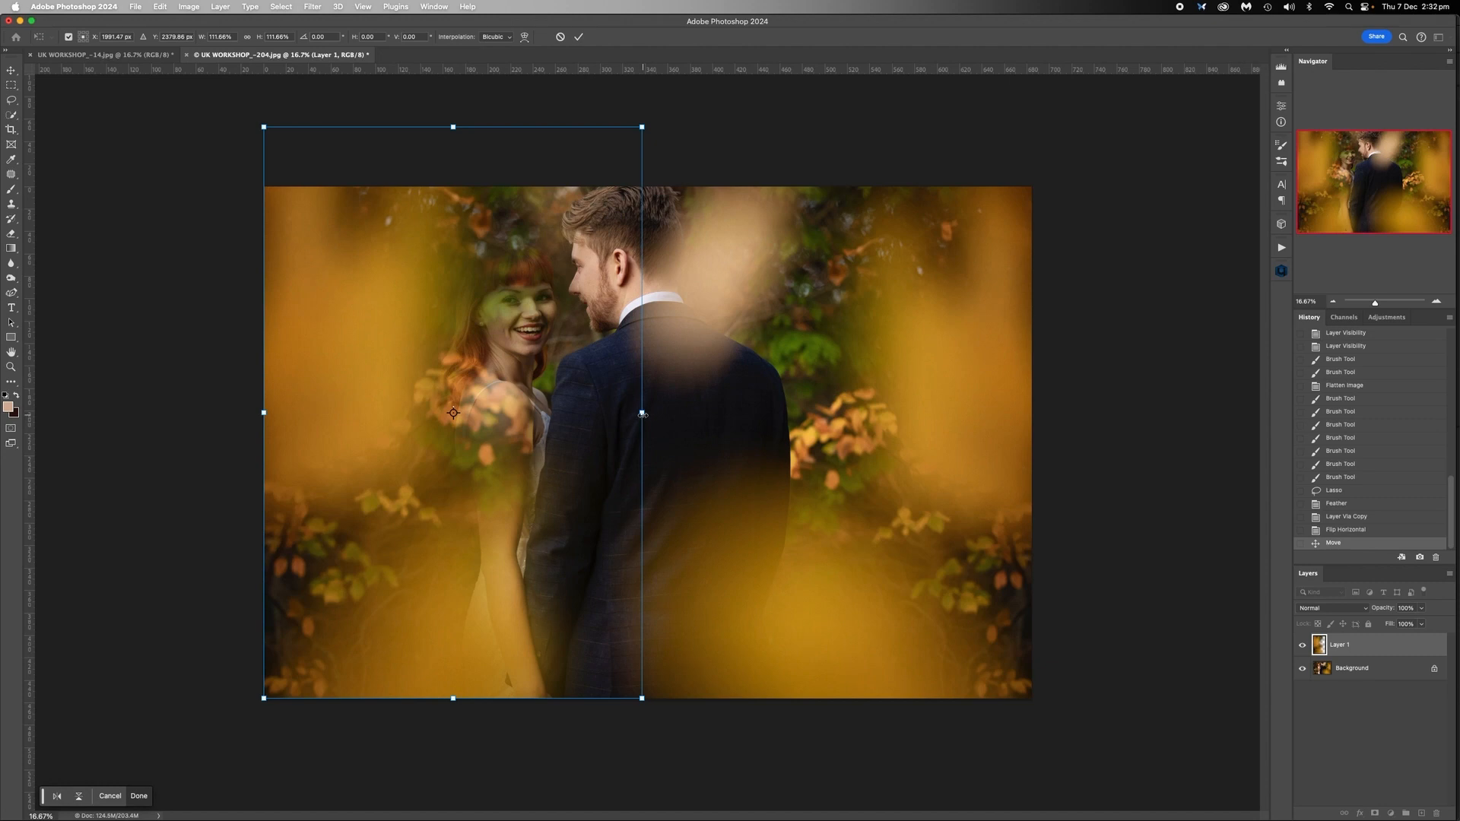
pyautogui.moveTo(641, 412); pyautogui.dragTo(562, 414)
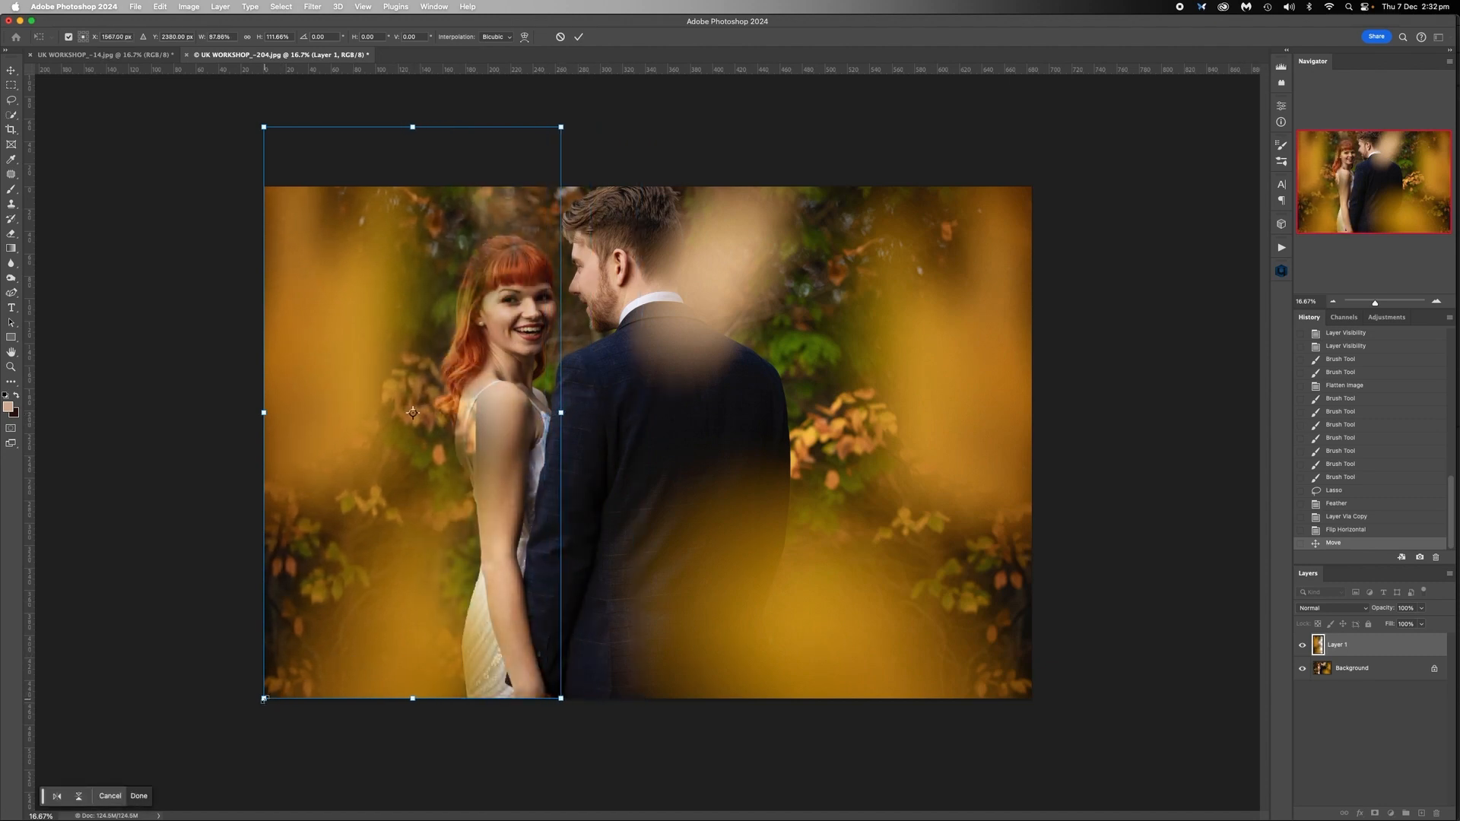
# Step: Warp the foliage layer, pulling its lower-left corner outward and its inner side away from the bride, and apply the transform
pyautogui.click(524, 36)
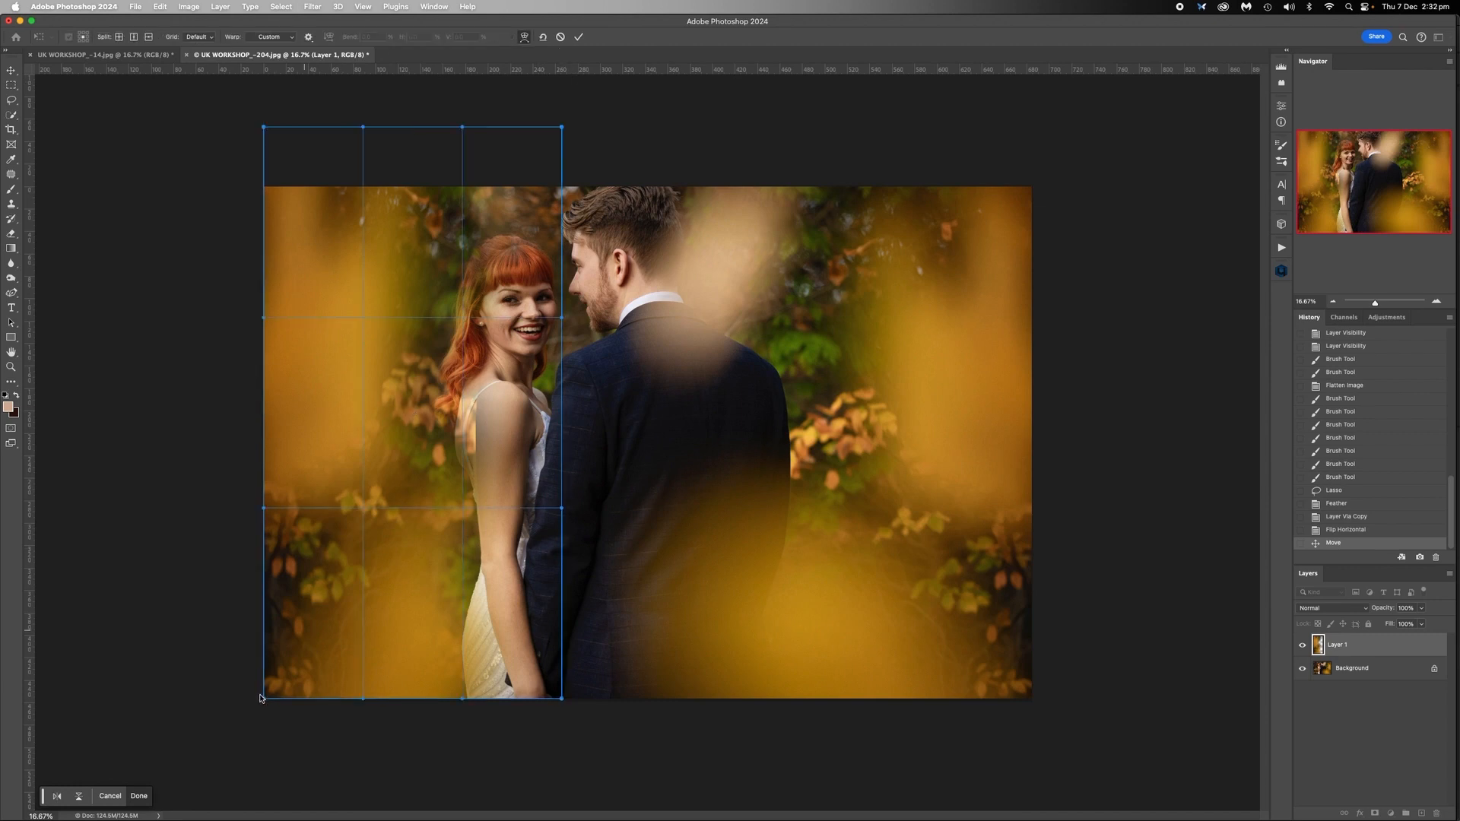
pyautogui.moveTo(264, 698); pyautogui.dragTo(151, 724)
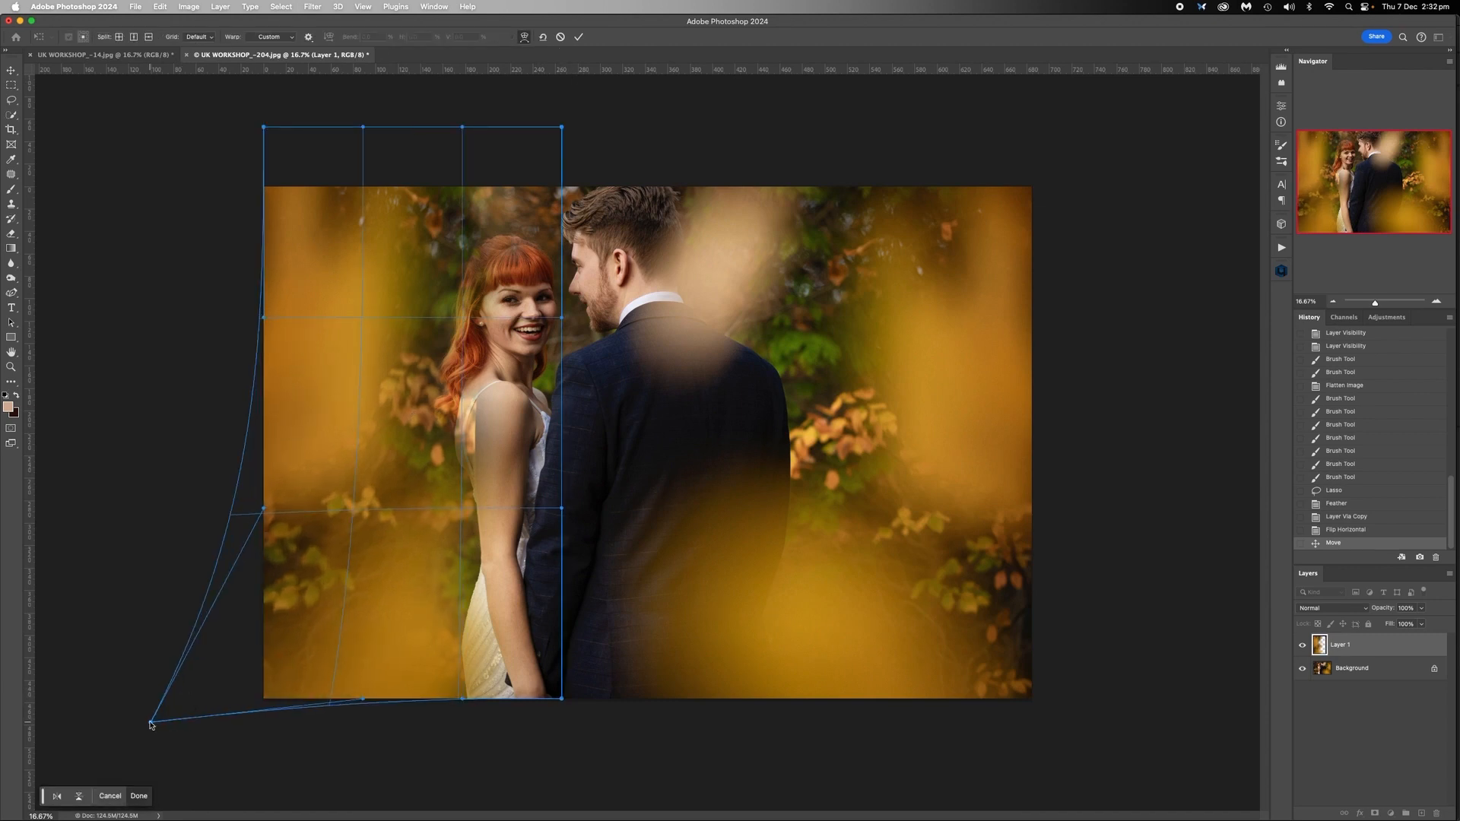
pyautogui.moveTo(263, 508); pyautogui.dragTo(232, 509)
pyautogui.moveTo(562, 508); pyautogui.dragTo(464, 524)
pyautogui.moveTo(432, 328); pyautogui.dragTo(415, 353)
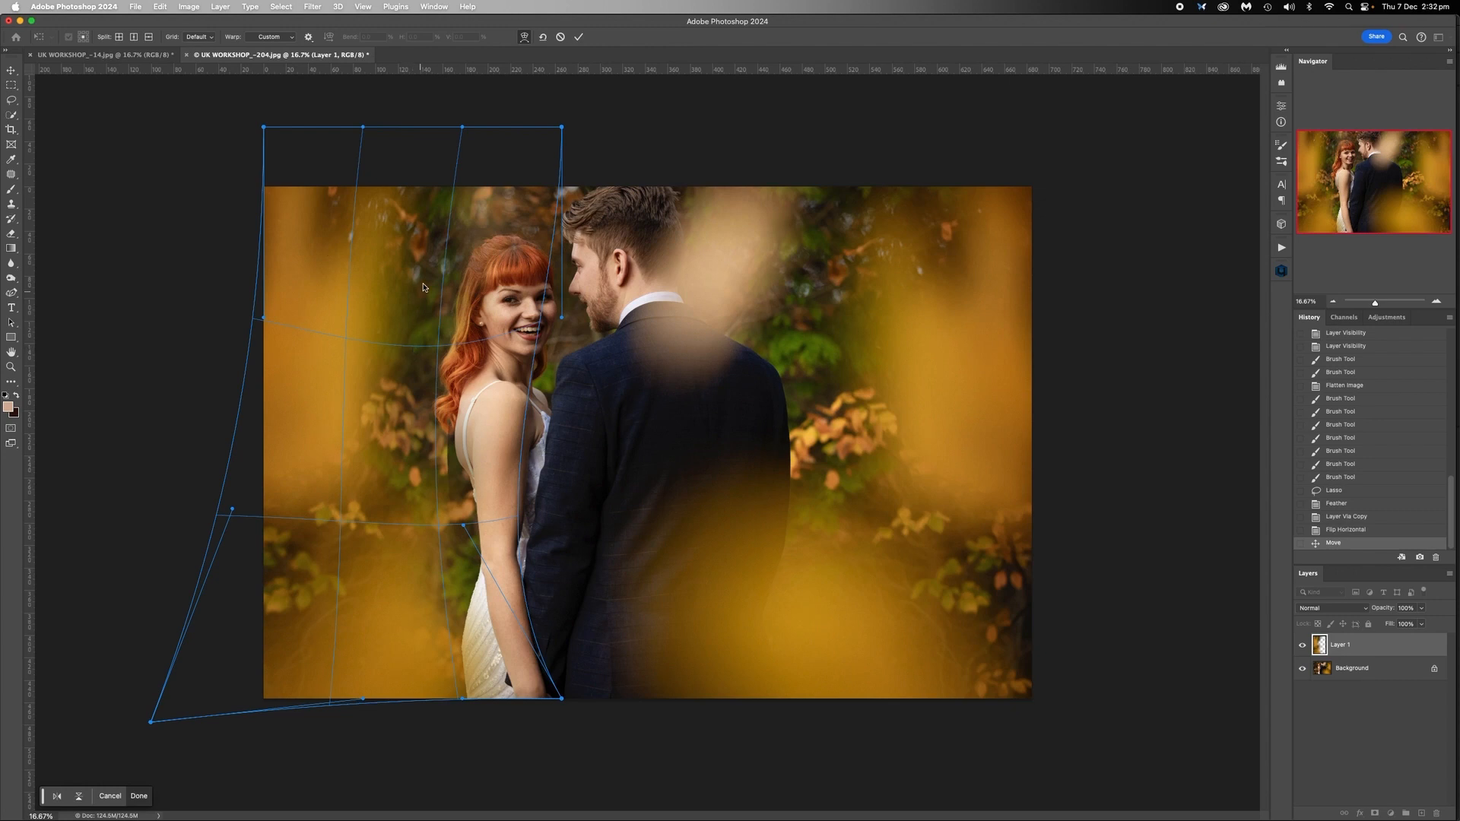
pyautogui.moveTo(364, 128); pyautogui.dragTo(393, 123)
pyautogui.moveTo(394, 564); pyautogui.dragTo(395, 567)
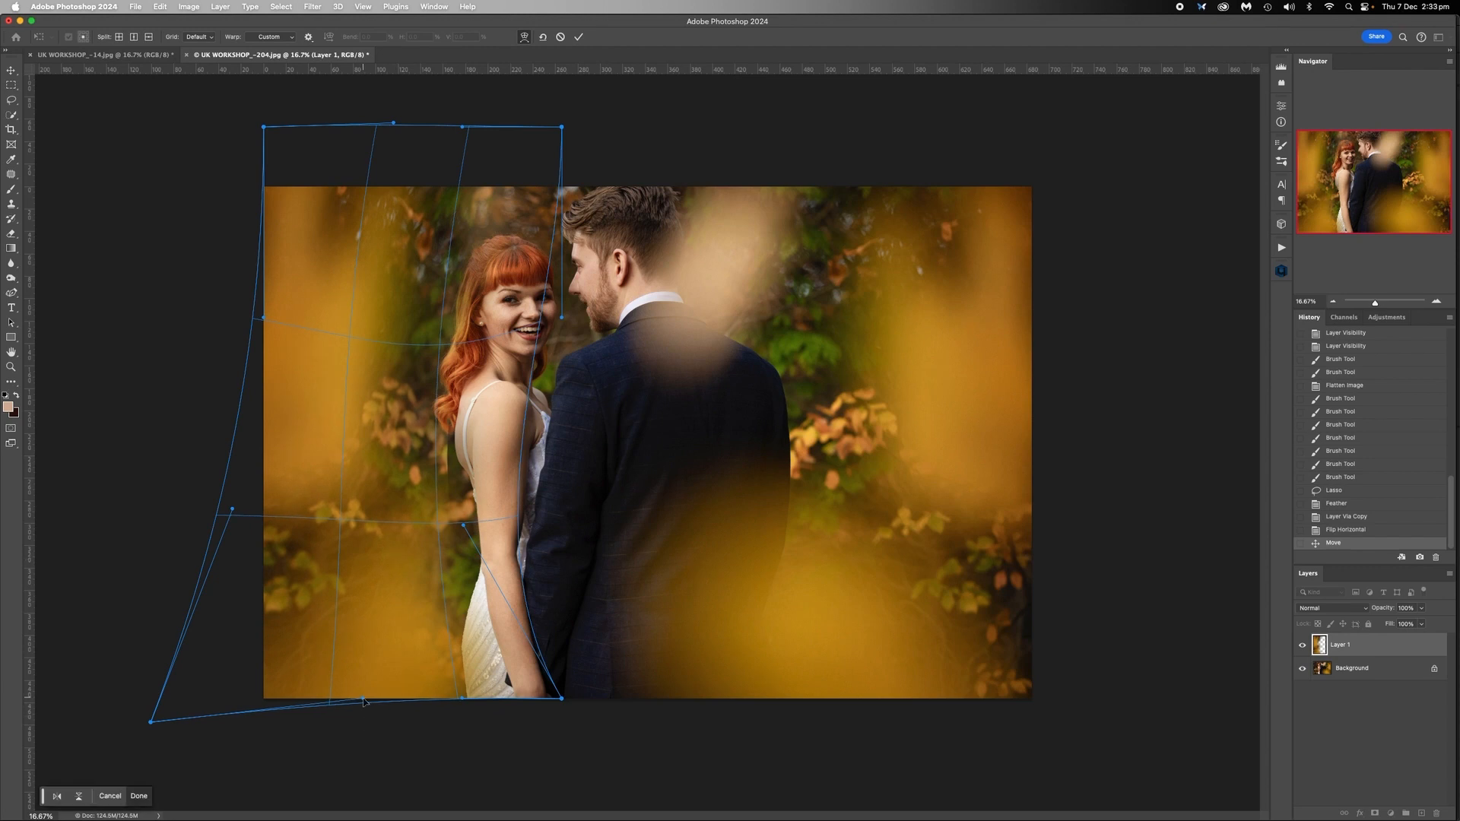
pyautogui.moveTo(362, 698)
pyautogui.mouseDown()
pyautogui.moveTo(363, 742)
pyautogui.moveTo(353, 719)
pyautogui.mouseUp()
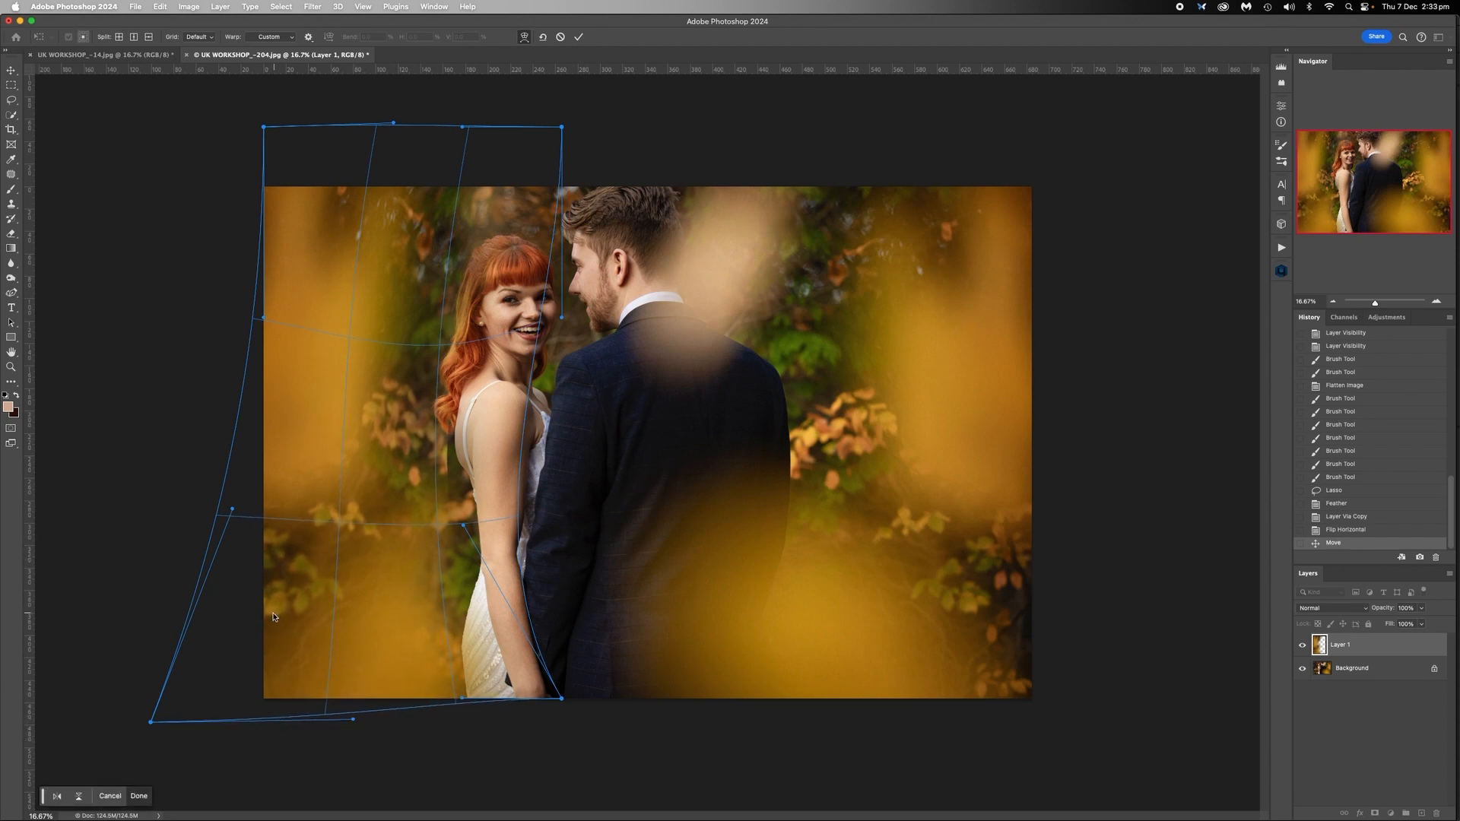
pyautogui.moveTo(275, 612); pyautogui.dragTo(254, 612)
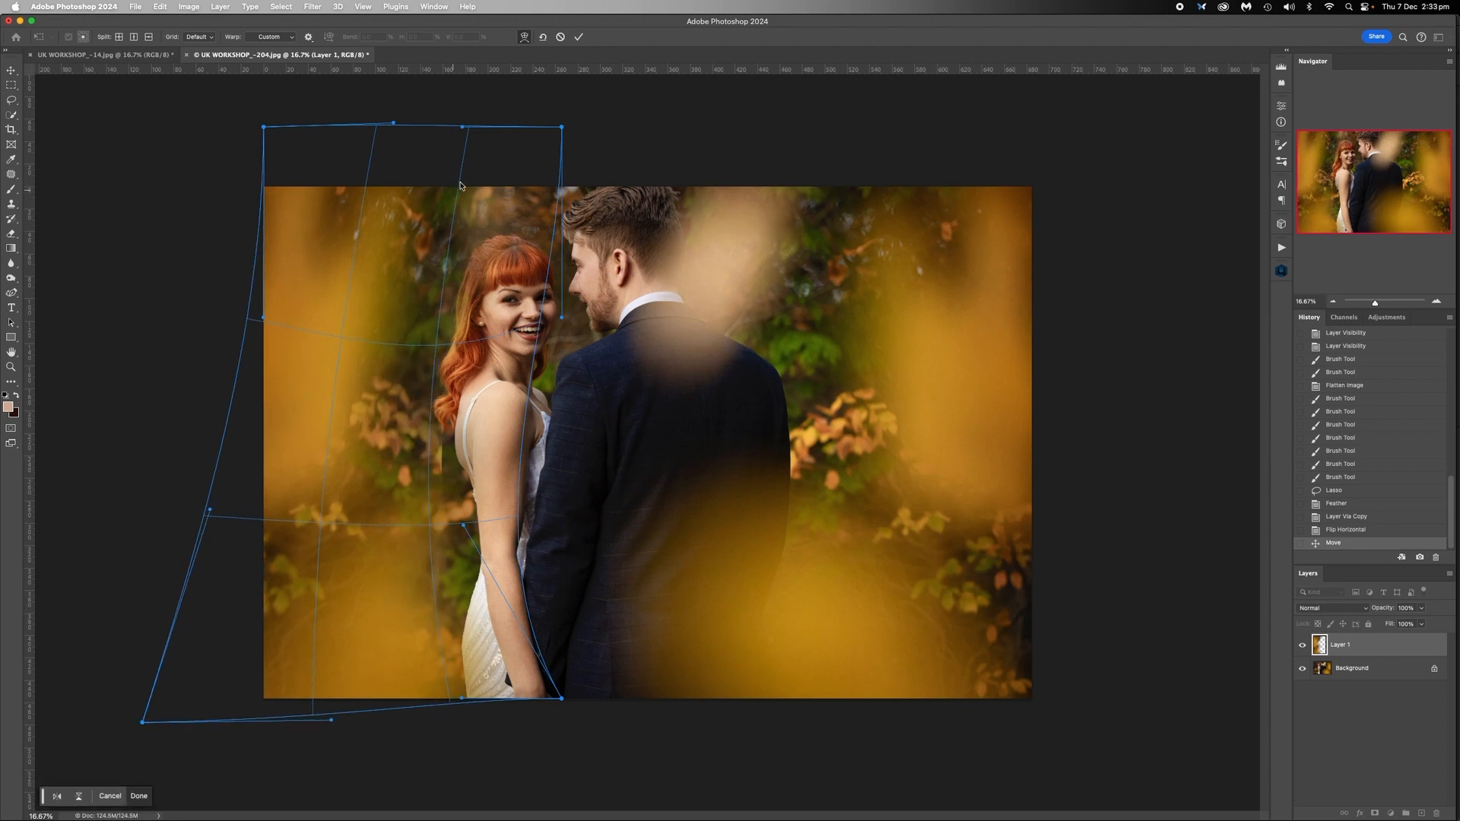
pyautogui.moveTo(460, 169); pyautogui.dragTo(469, 167)
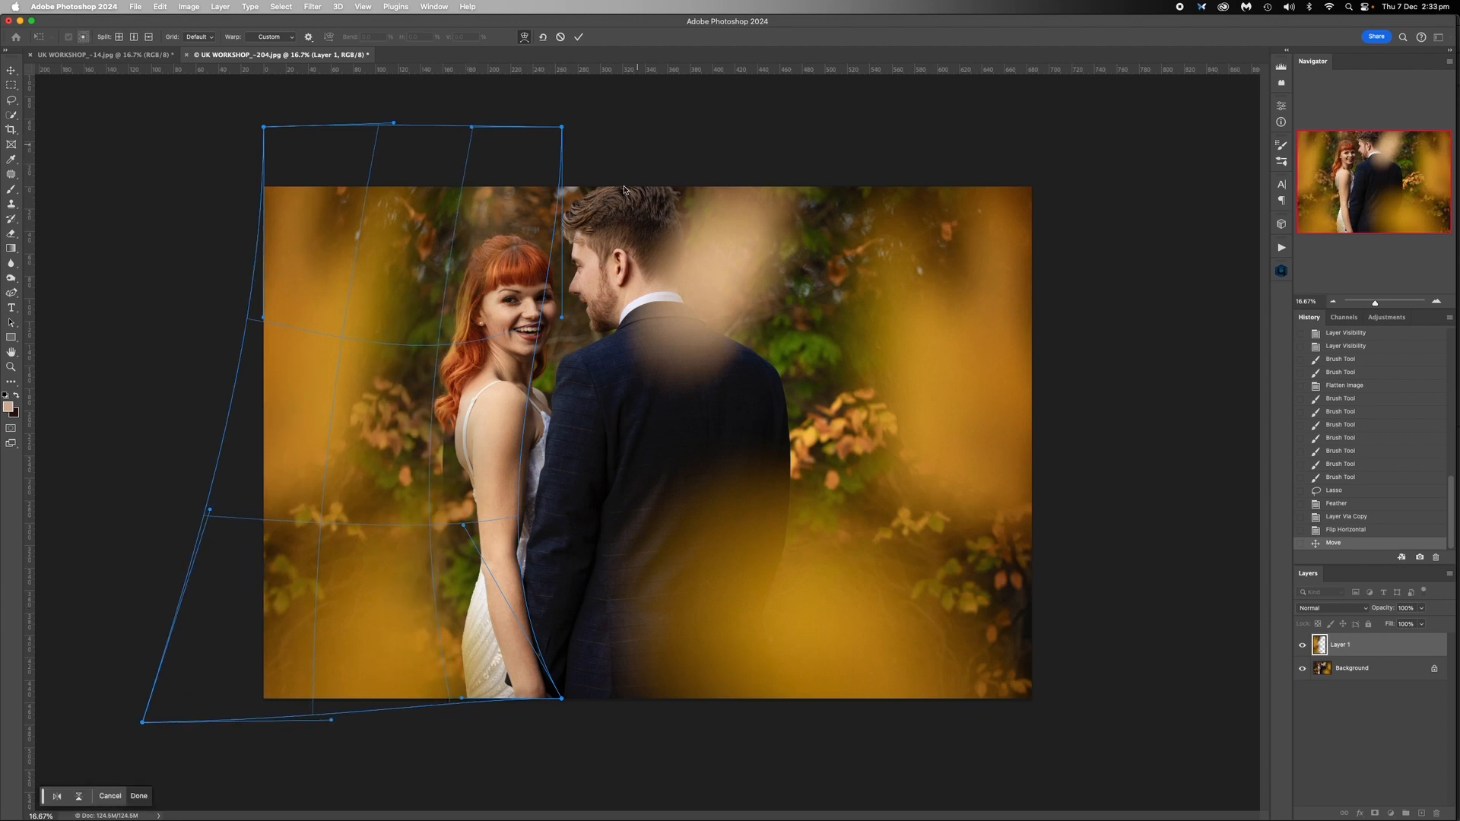
pyautogui.hotkey('ctrl', 'z')
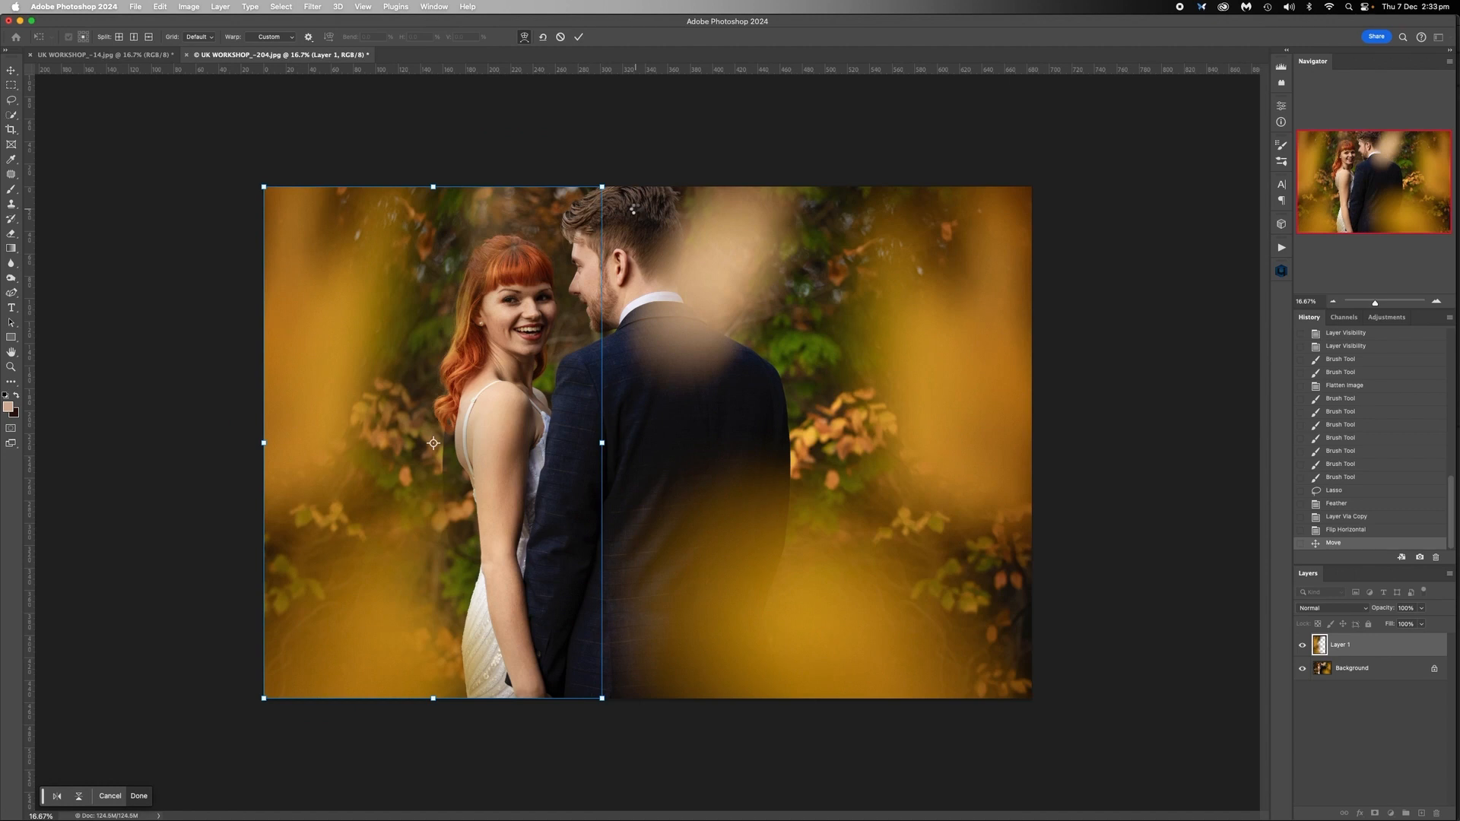
pyautogui.press('Return')
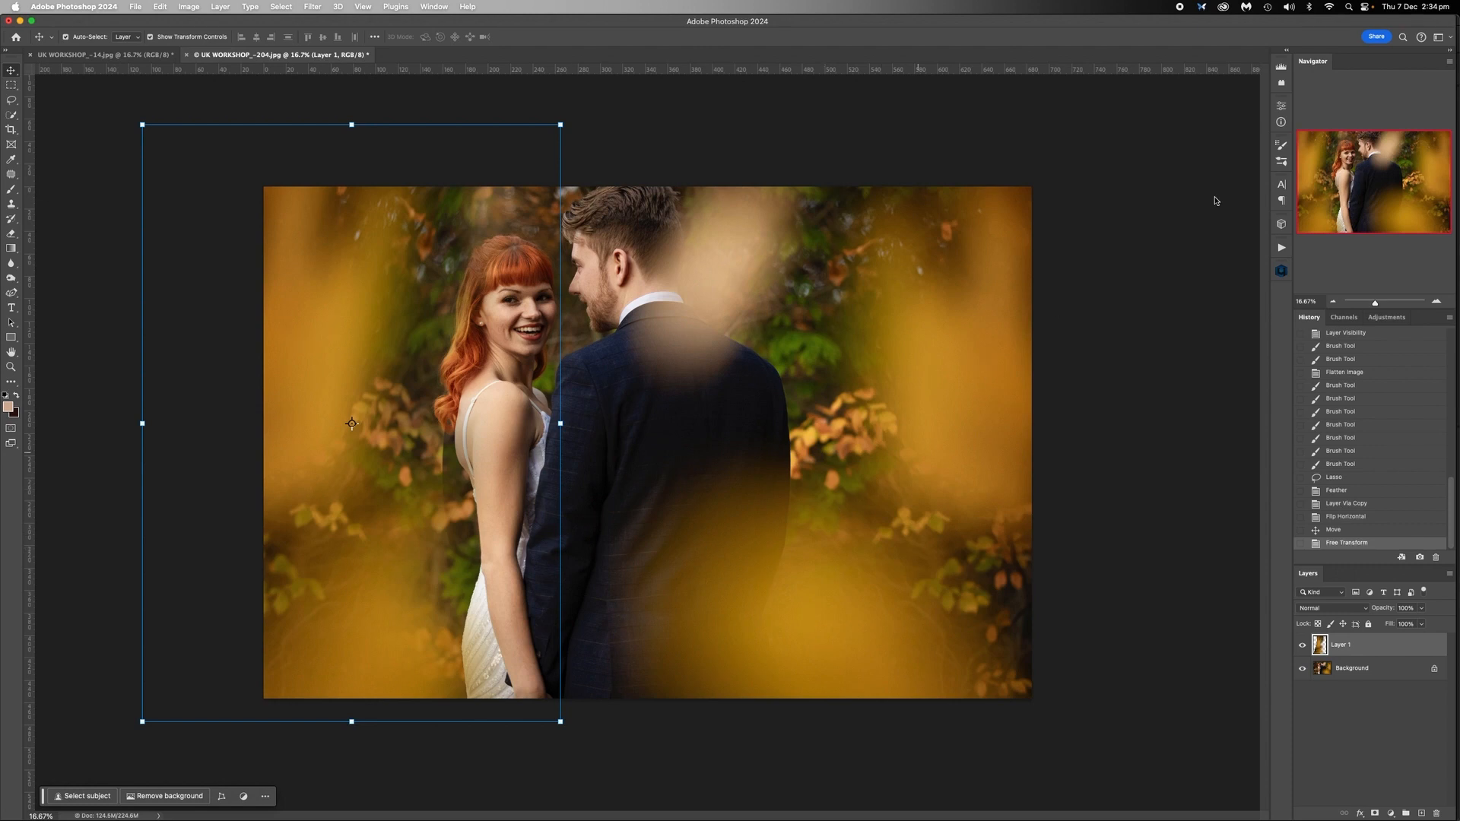
pyautogui.click(1280, 271)
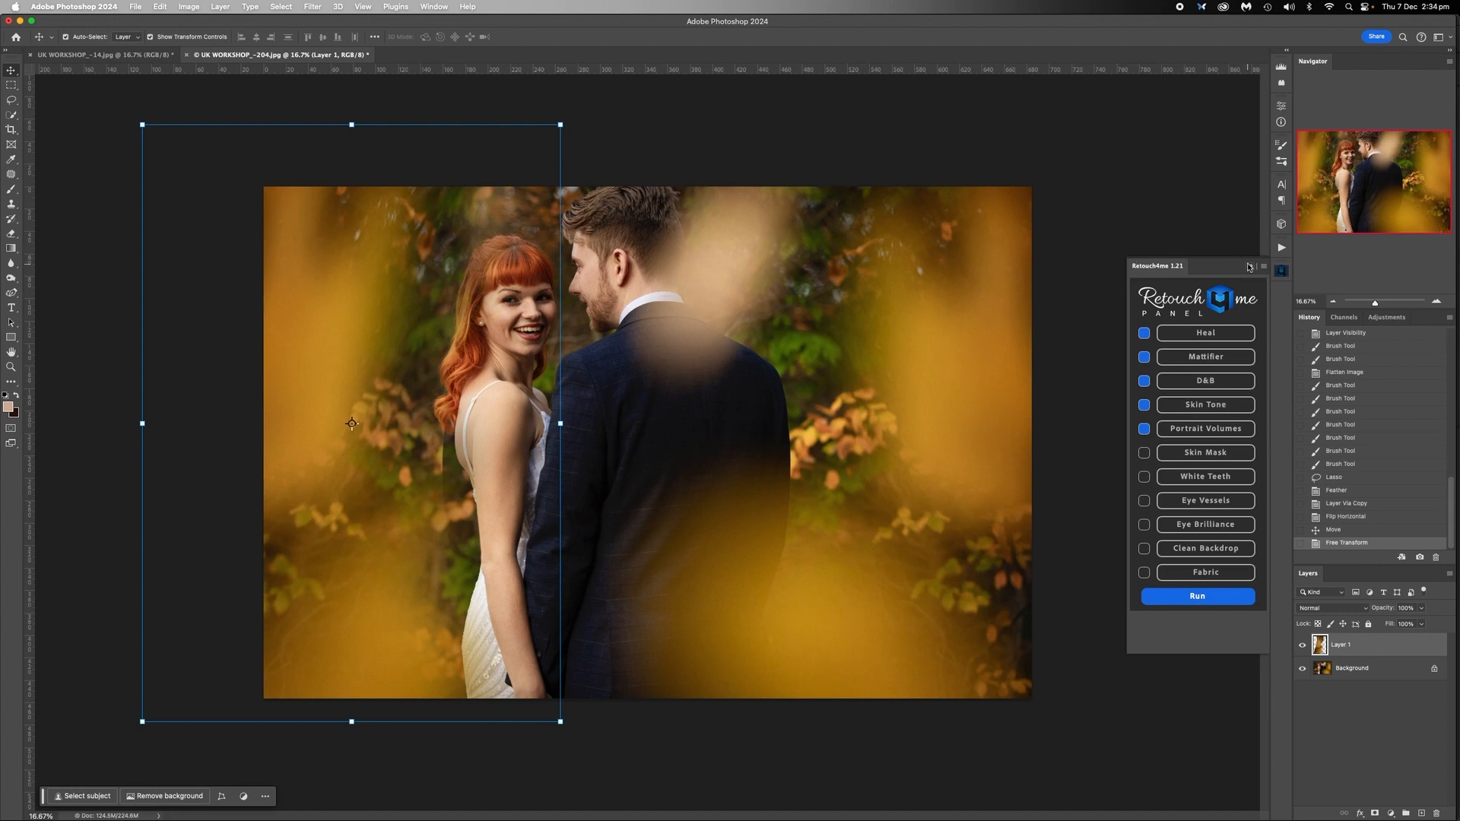
pyautogui.click(1248, 266)
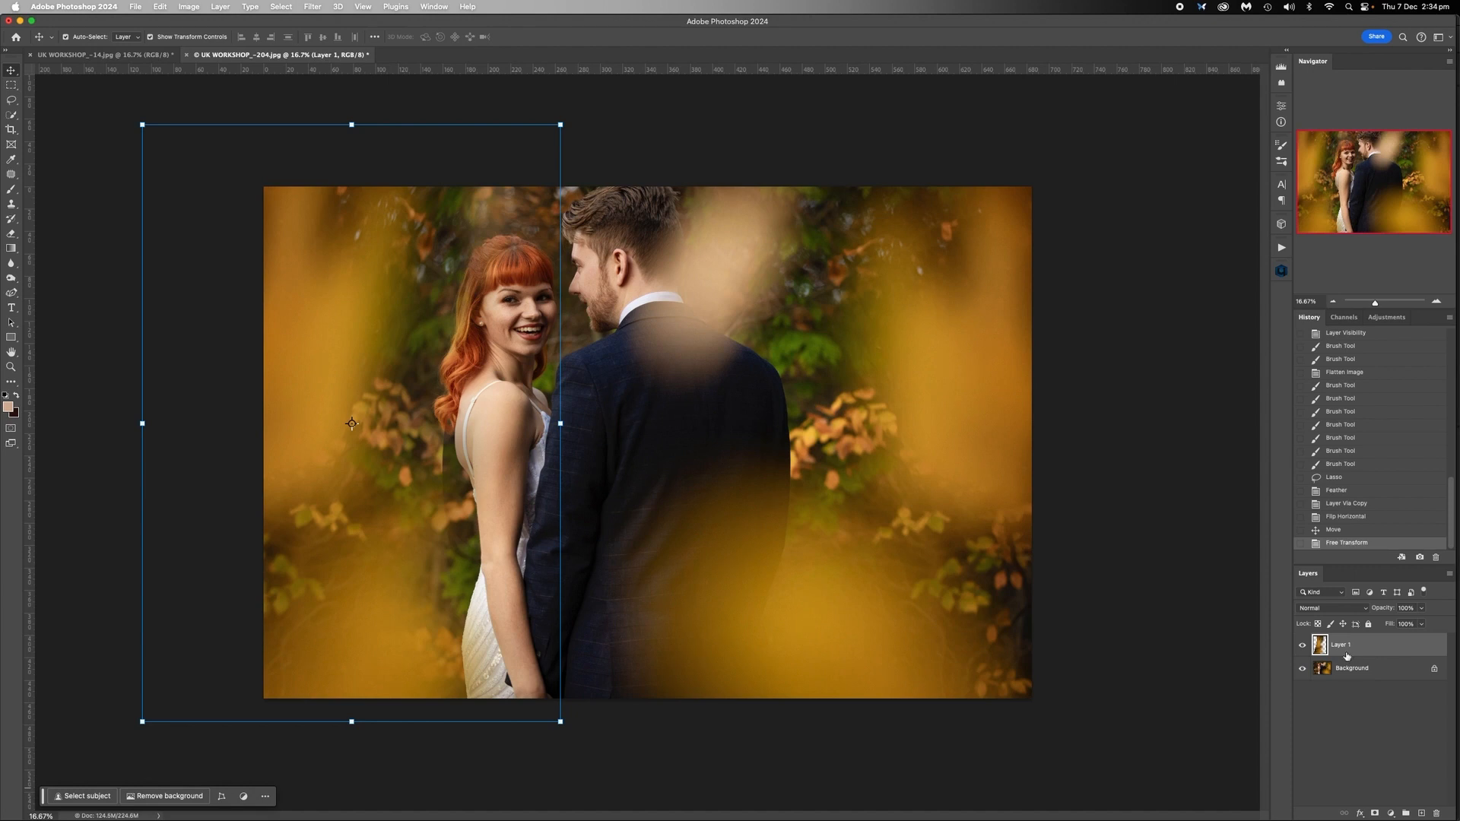
# Step: Add a layer mask to the flipped foliage layer and set up a black brush in Normal mode at 100% opacity
pyautogui.click(11, 236)
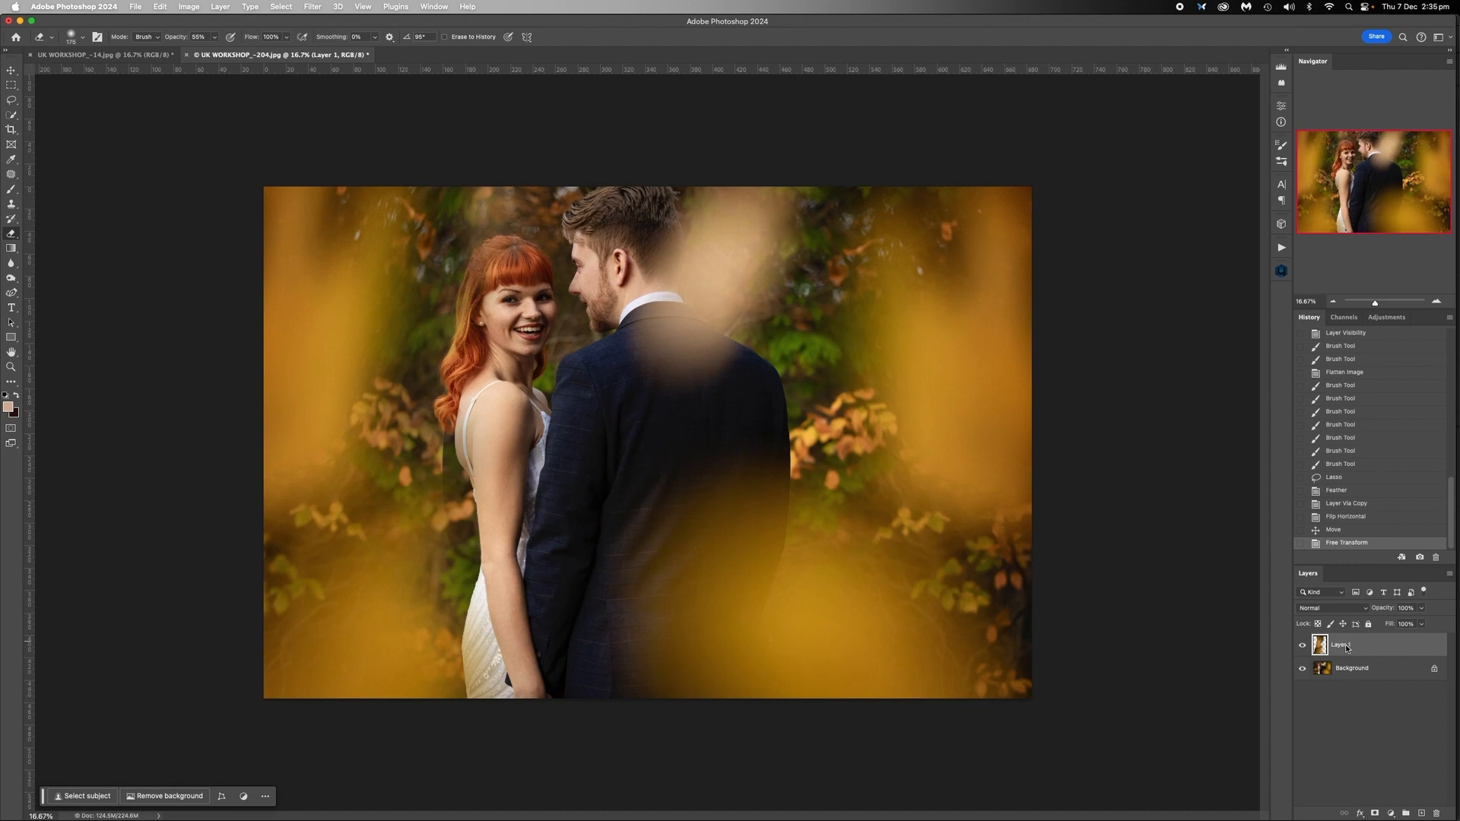
pyautogui.click(1376, 813)
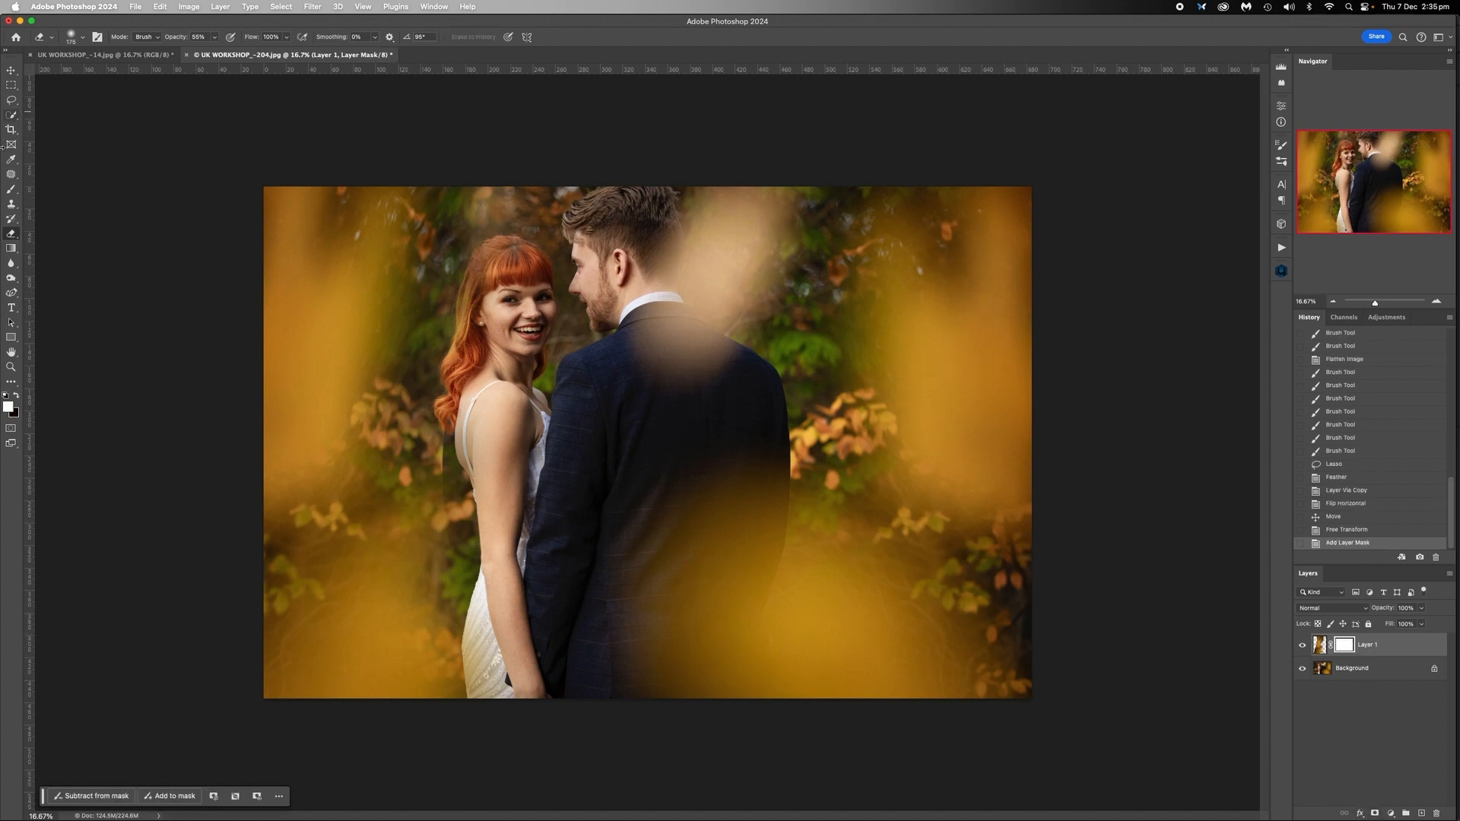
pyautogui.click(11, 189)
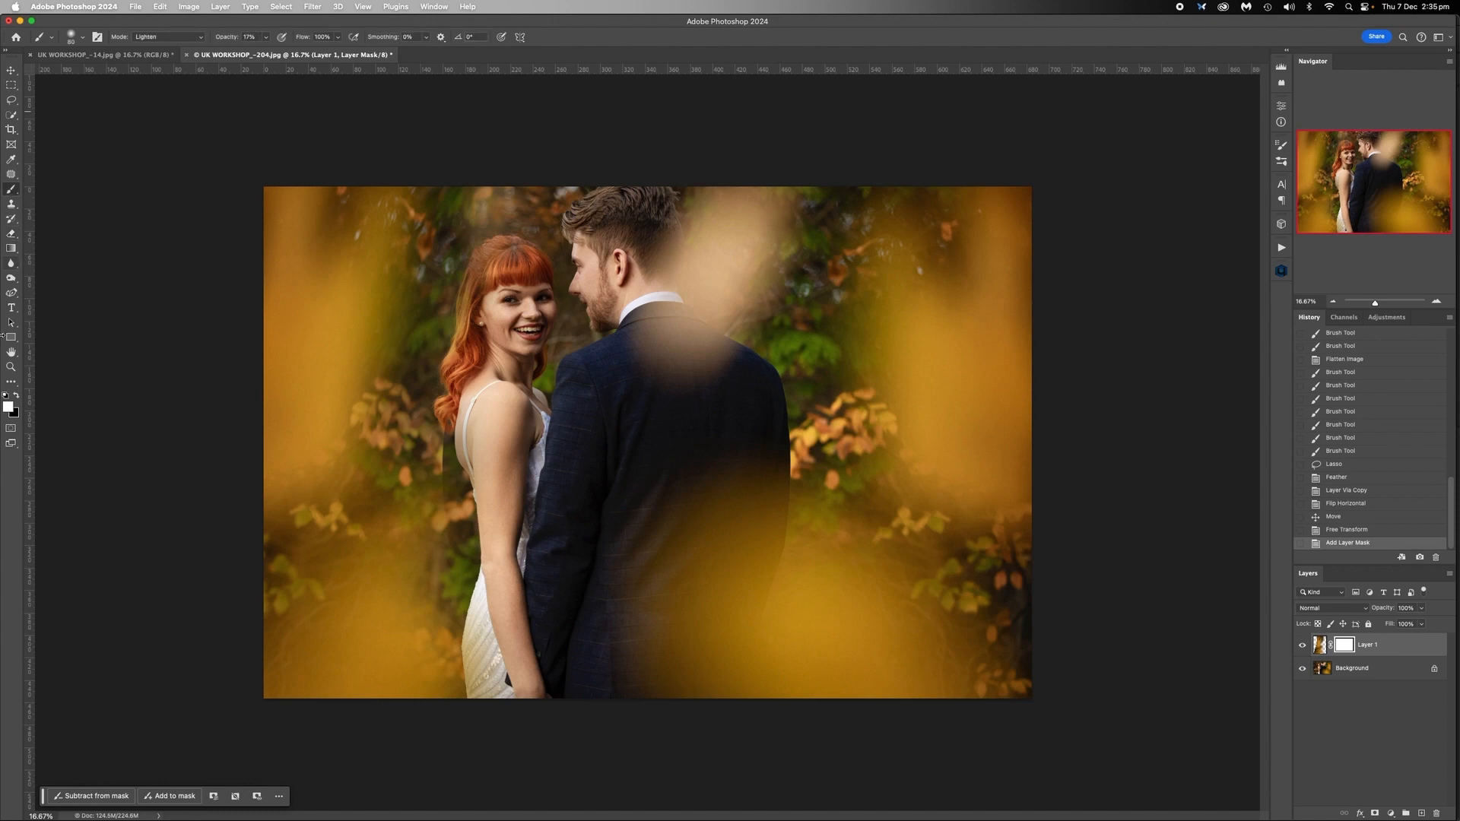
pyautogui.click(15, 395)
pyautogui.click(183, 38)
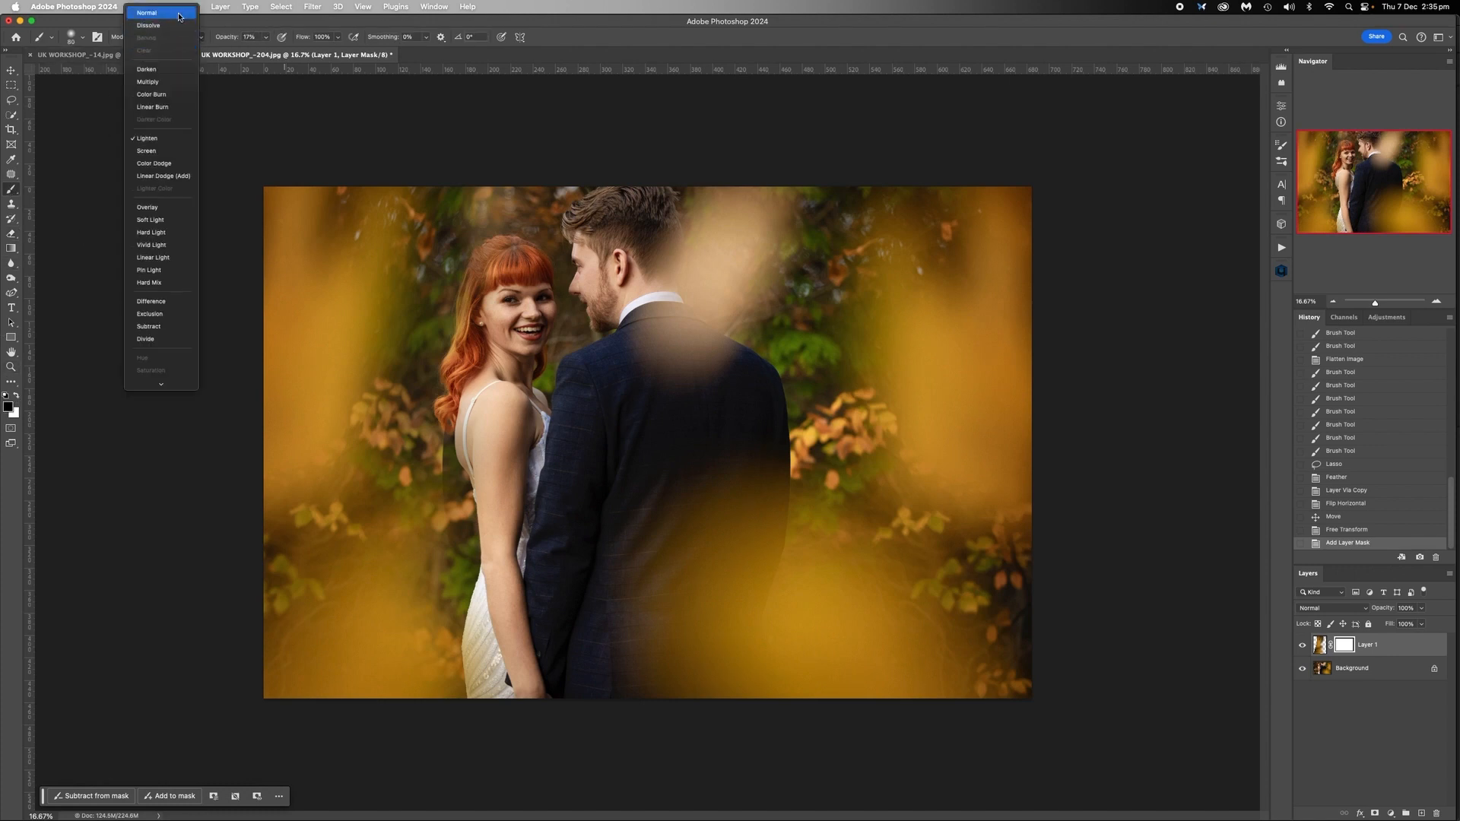
pyautogui.click(178, 13)
pyautogui.click(265, 36)
pyautogui.moveTo(266, 52); pyautogui.dragTo(340, 42)
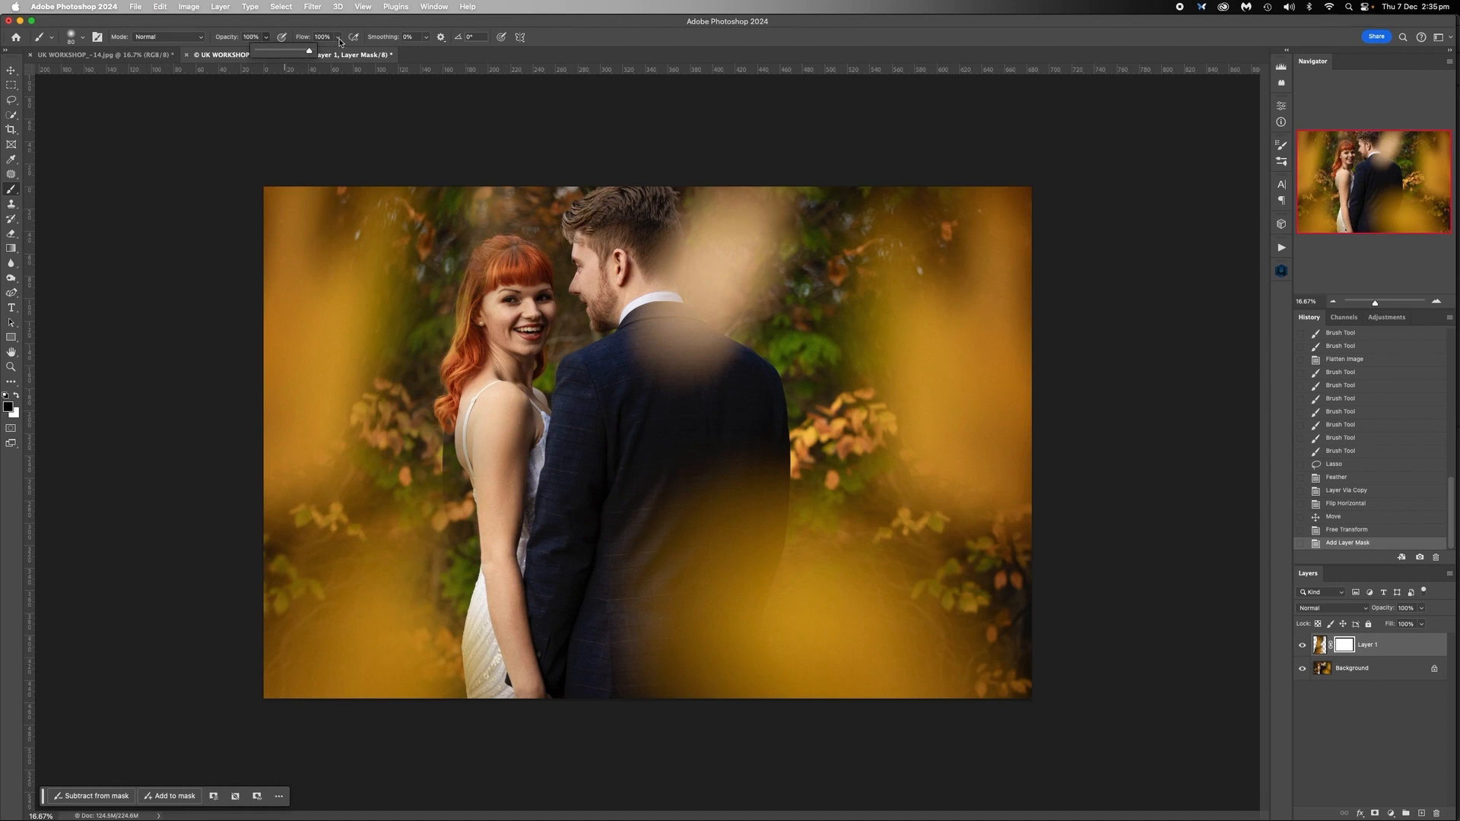
# Step: Enlarge the brush and paint on the mask to clear the foliage overlay from the bride and the background around her
pyautogui.click(512, 172)
pyautogui.press(']')
pyautogui.press(']')
pyautogui.press(']')
pyautogui.press(']')
pyautogui.press(']')
pyautogui.press(']')
pyautogui.press(']')
pyautogui.press(']')
pyautogui.press(']')
pyautogui.press(']')
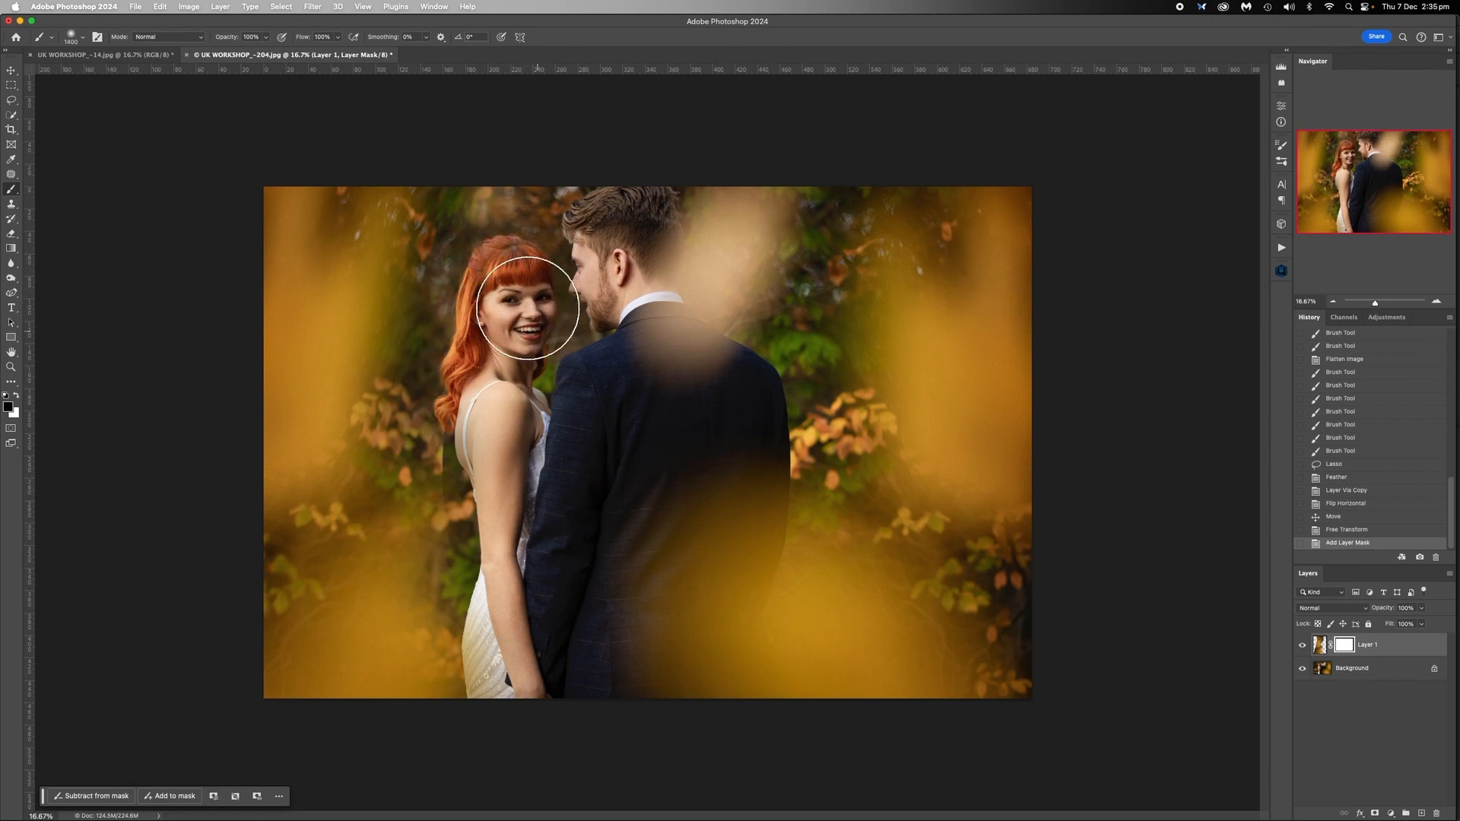
pyautogui.moveTo(471, 543)
pyautogui.mouseDown()
pyautogui.moveTo(490, 582)
pyautogui.moveTo(497, 466)
pyautogui.moveTo(416, 437)
pyautogui.moveTo(470, 380)
pyautogui.moveTo(523, 219)
pyautogui.mouseUp()
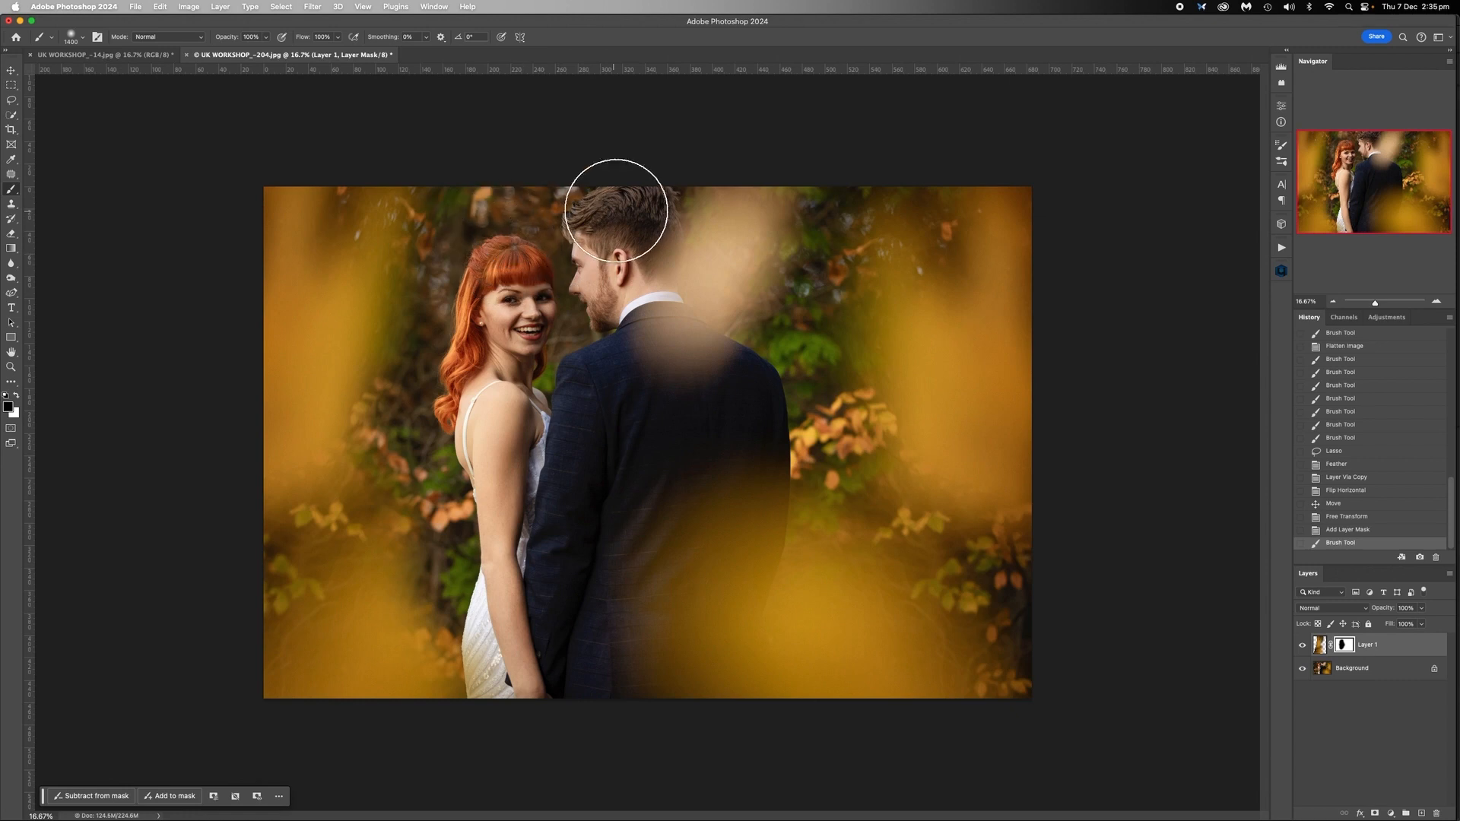
# Step: Enlarge the brush to 2000 px and mask out more foliage around the couple and over the leaves beside the bride's dress
pyautogui.press(']')
pyautogui.press(']')
pyautogui.press(']')
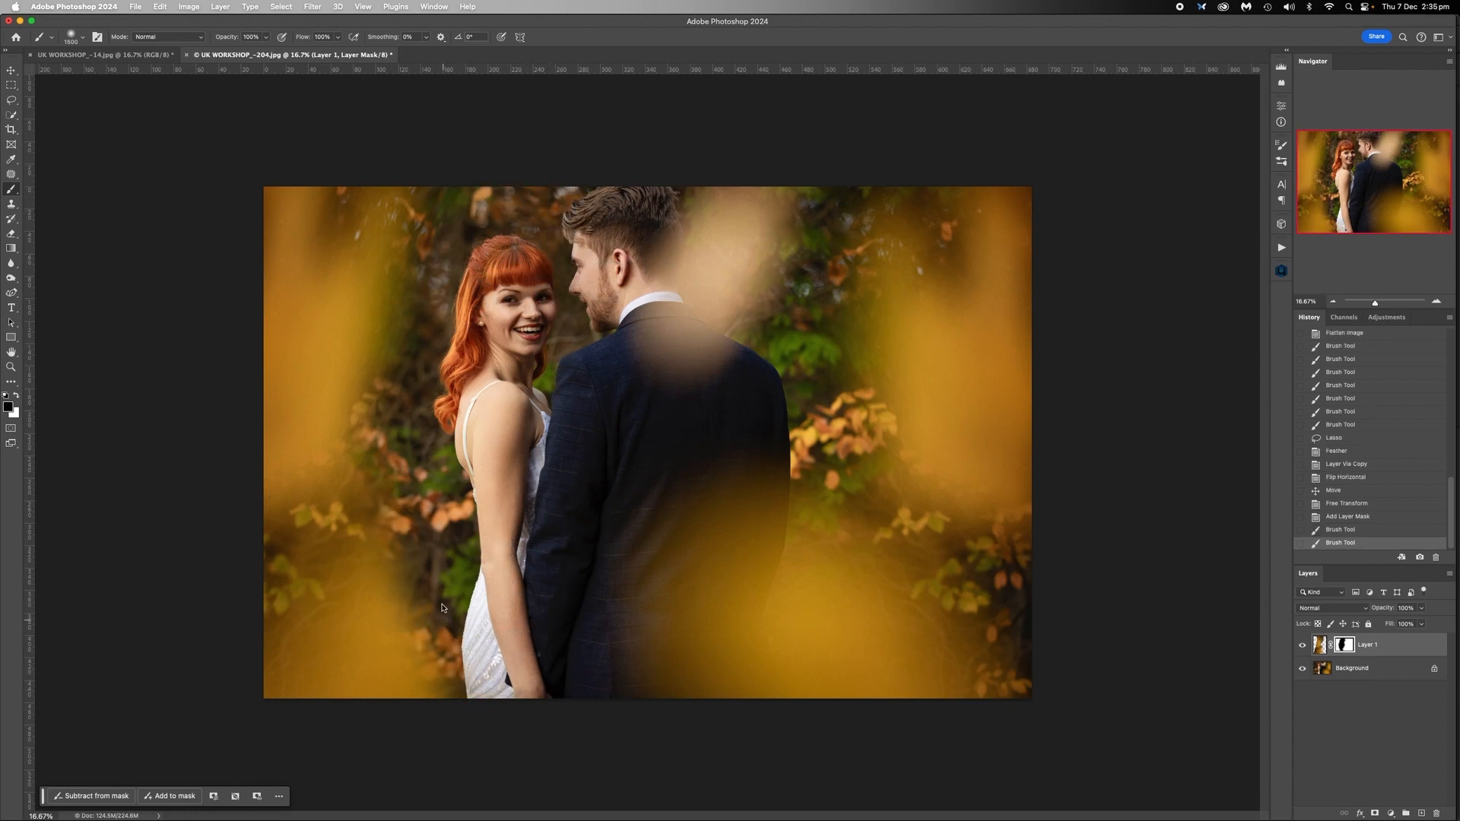
pyautogui.click(438, 603)
pyautogui.moveTo(451, 593); pyautogui.dragTo(413, 603)
pyautogui.click(418, 601)
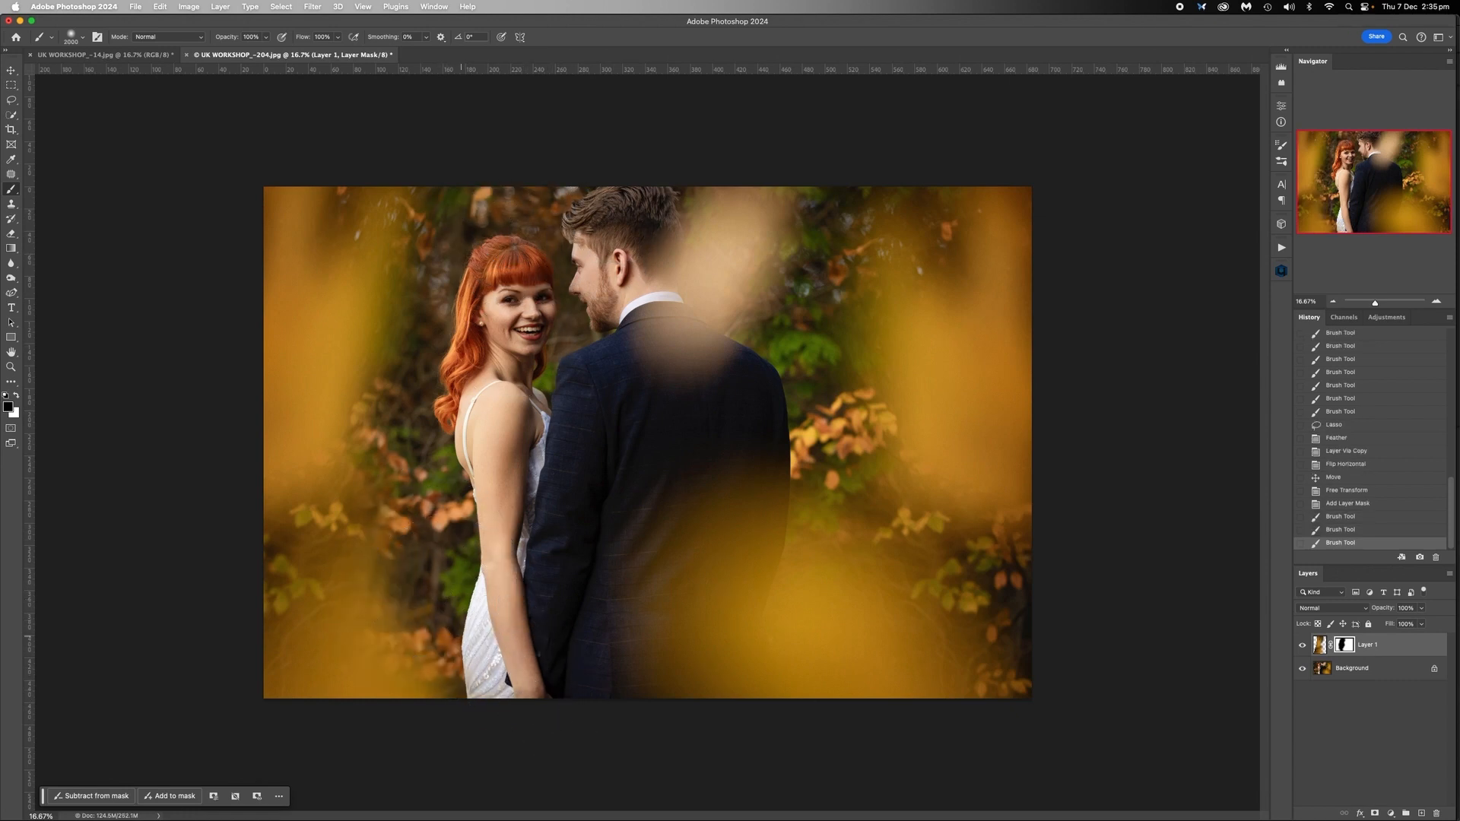
pyautogui.click(415, 654)
pyautogui.click(522, 394)
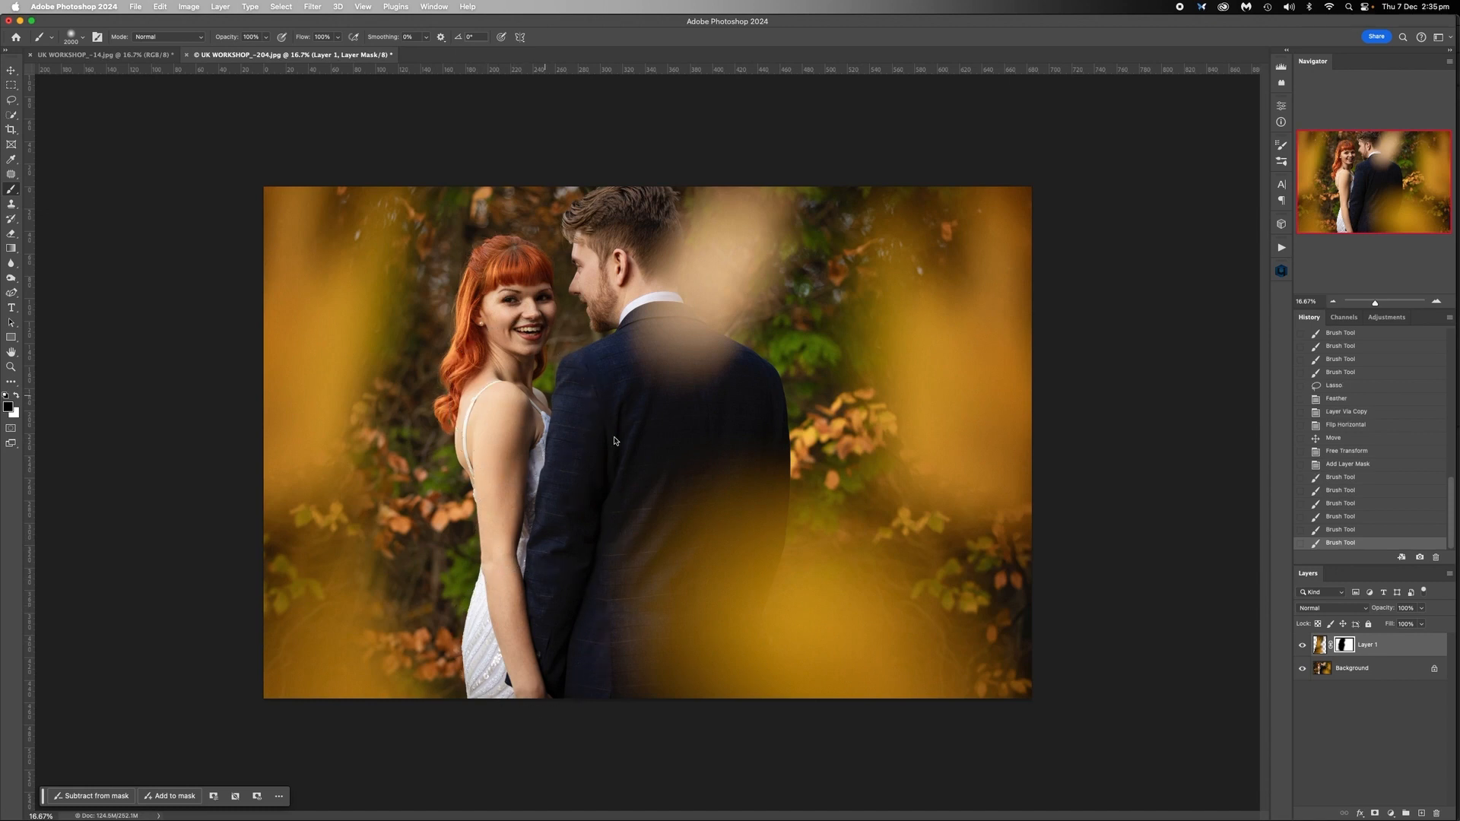
pyautogui.click(388, 701)
pyautogui.click(319, 723)
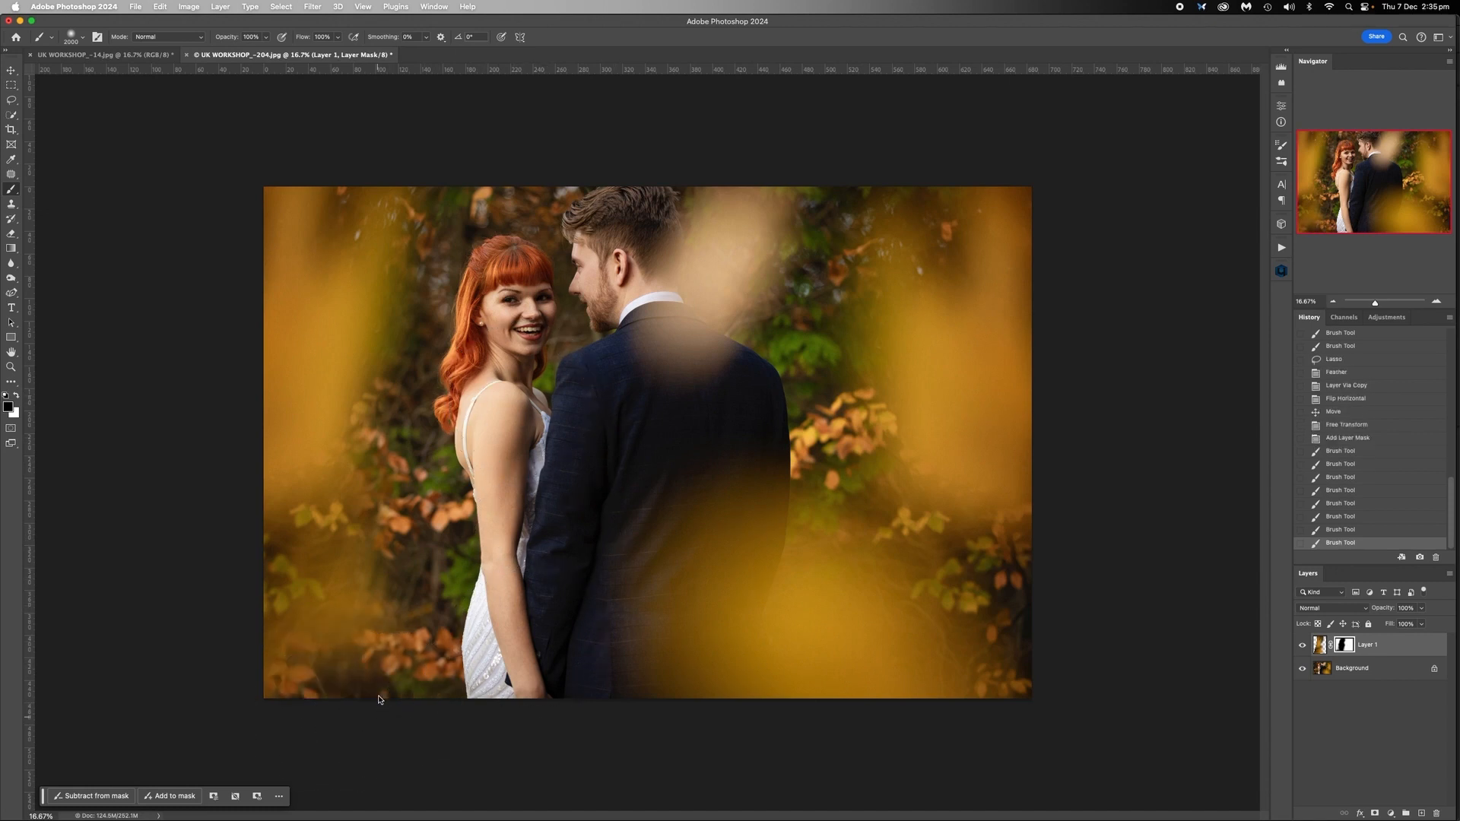
pyautogui.click(414, 629)
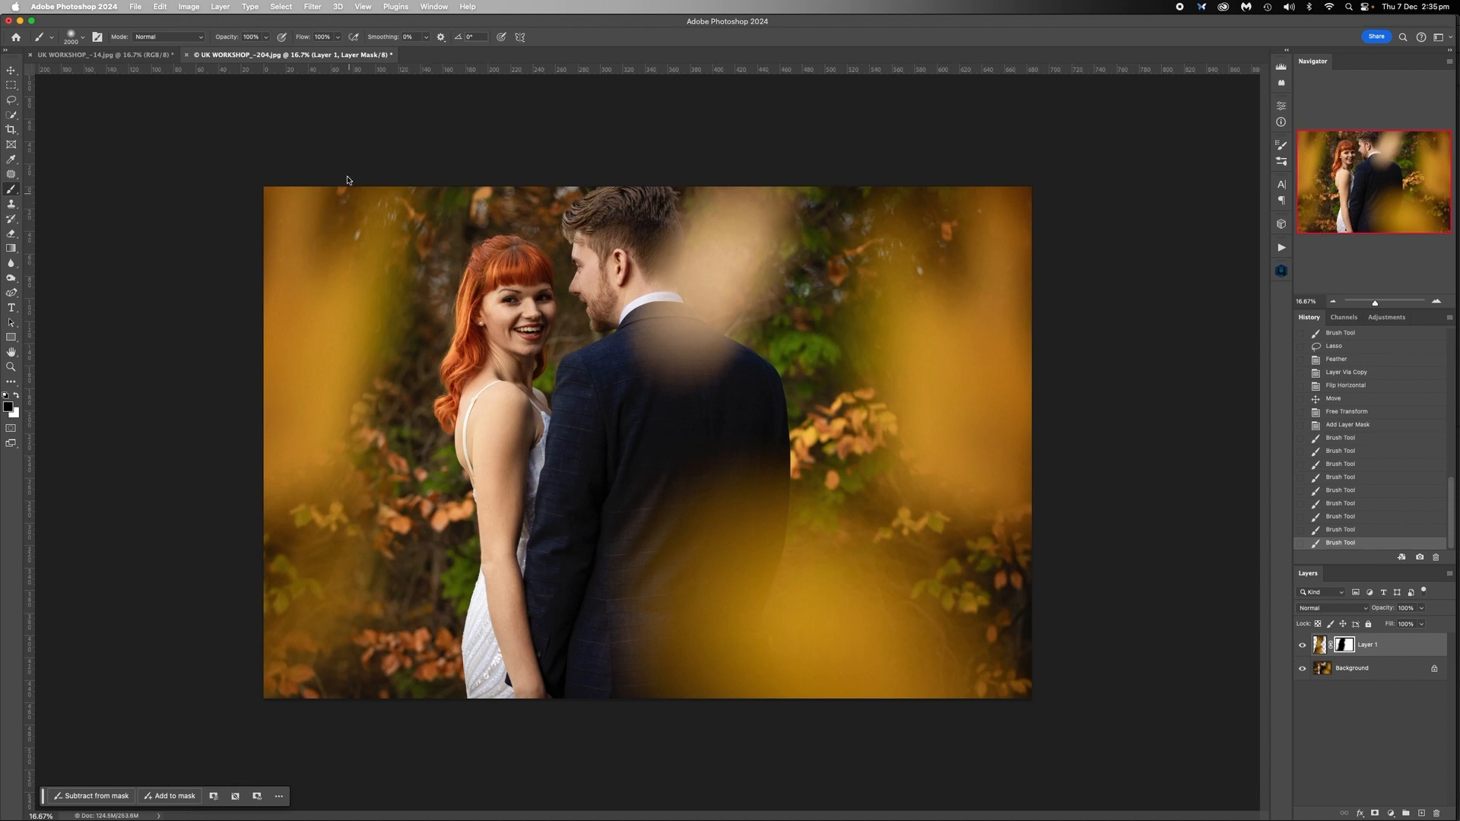
# Step: Compare the photo with the foliage layer hidden and shown, and flatten the image
pyautogui.click(1301, 645)
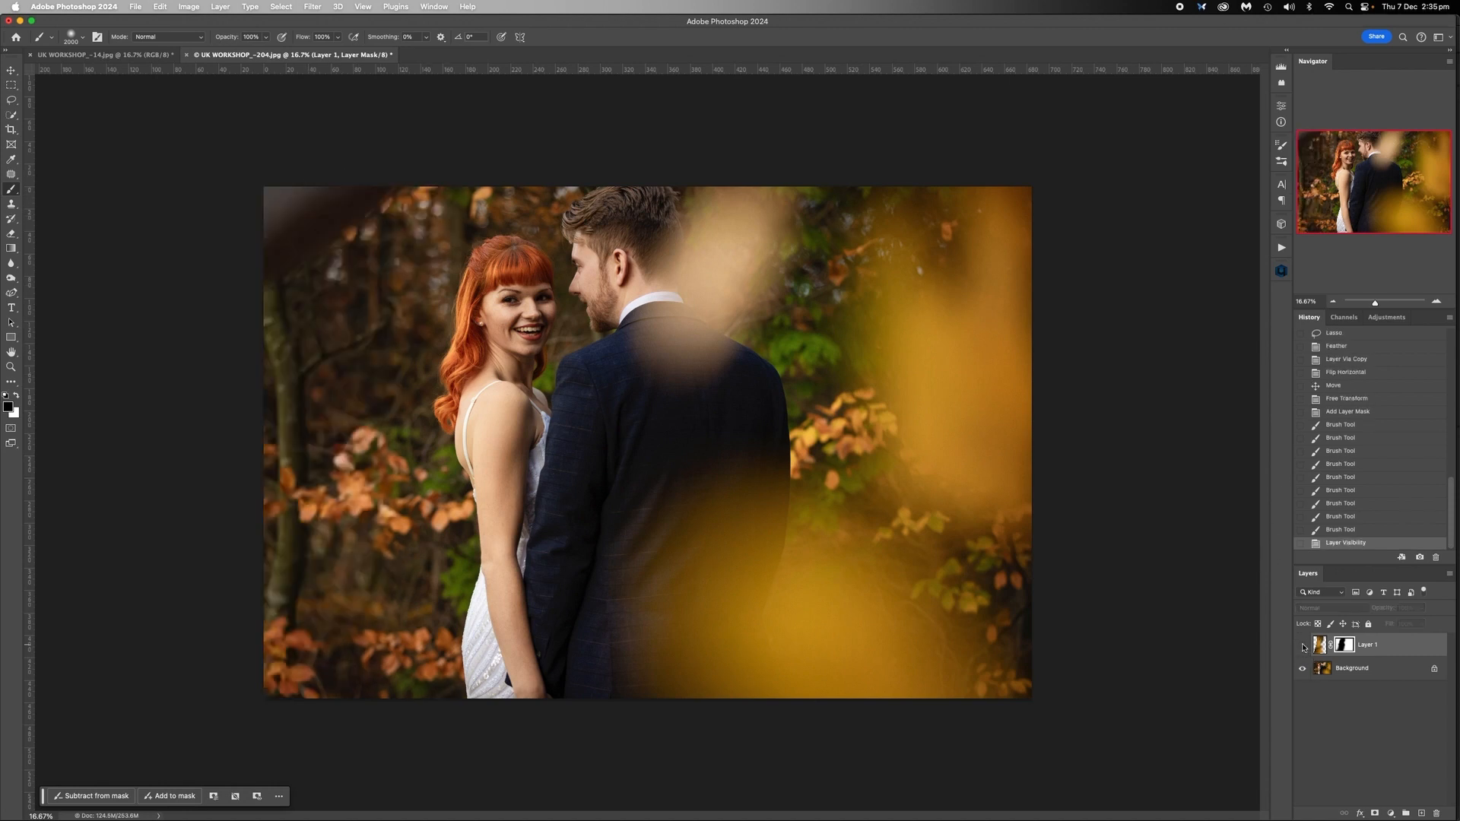
pyautogui.click(1303, 646)
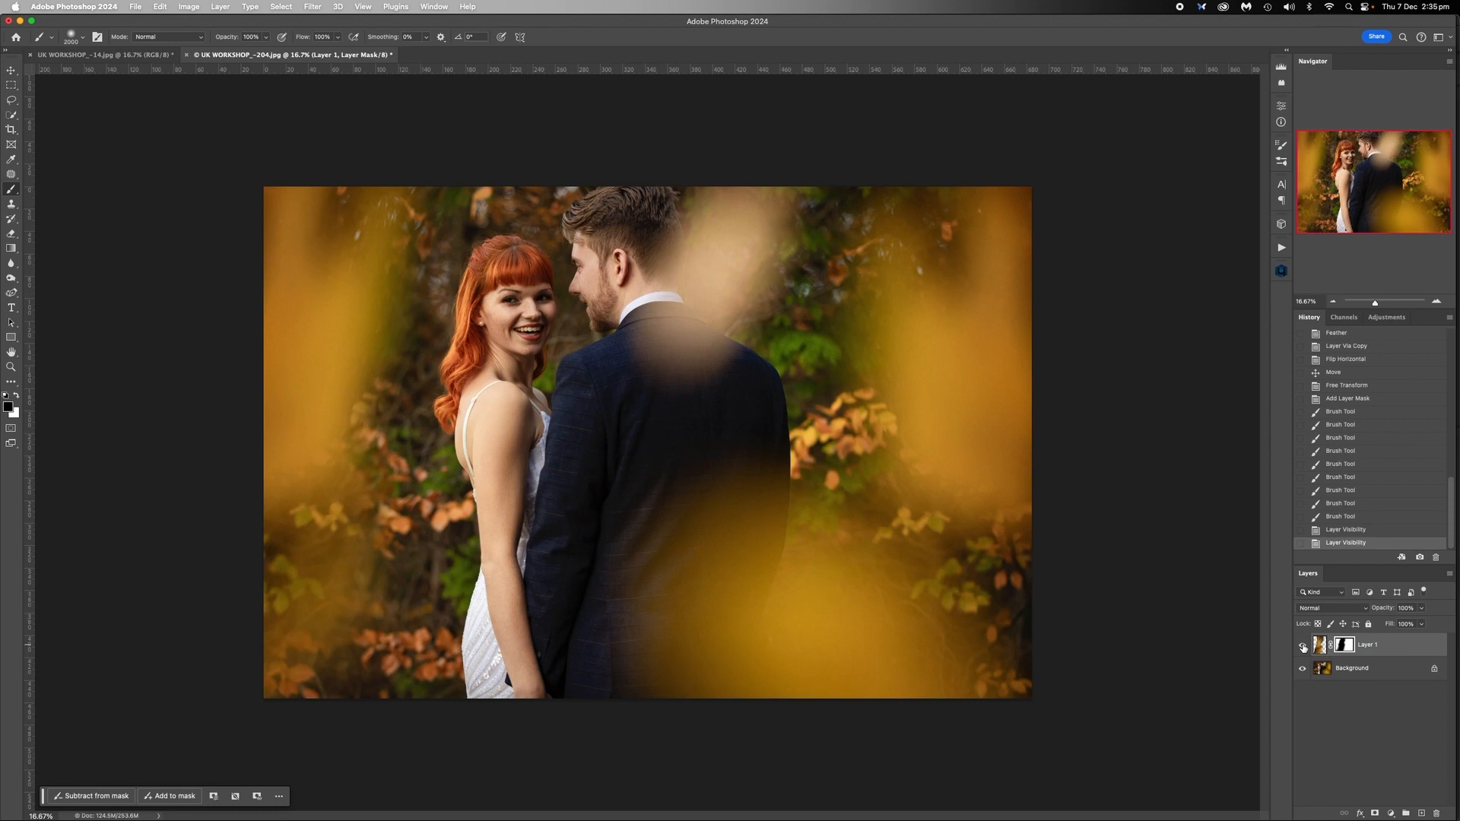
pyautogui.click(1346, 669)
pyautogui.rightClick(1346, 669)
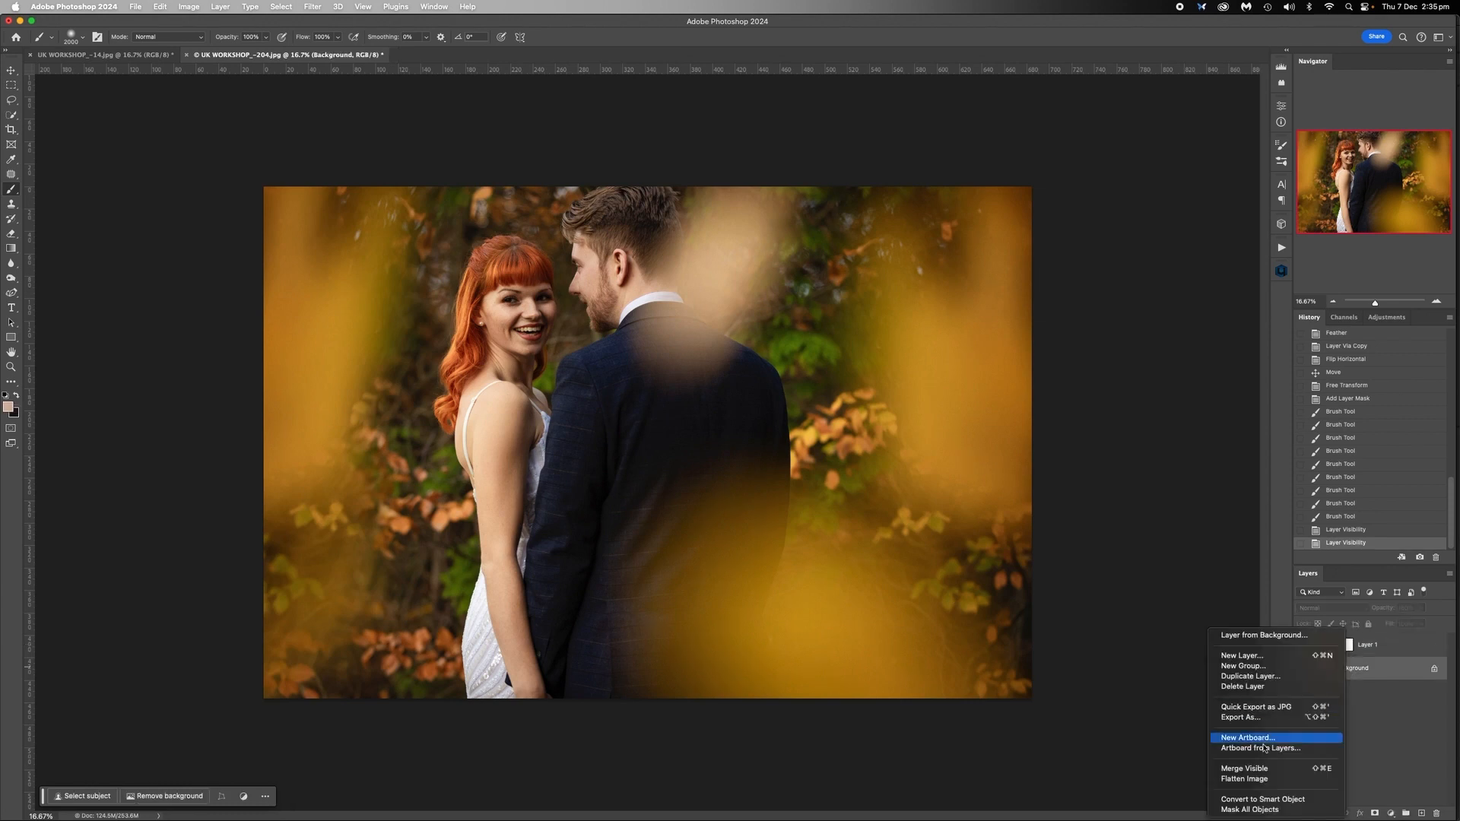
pyautogui.click(1263, 779)
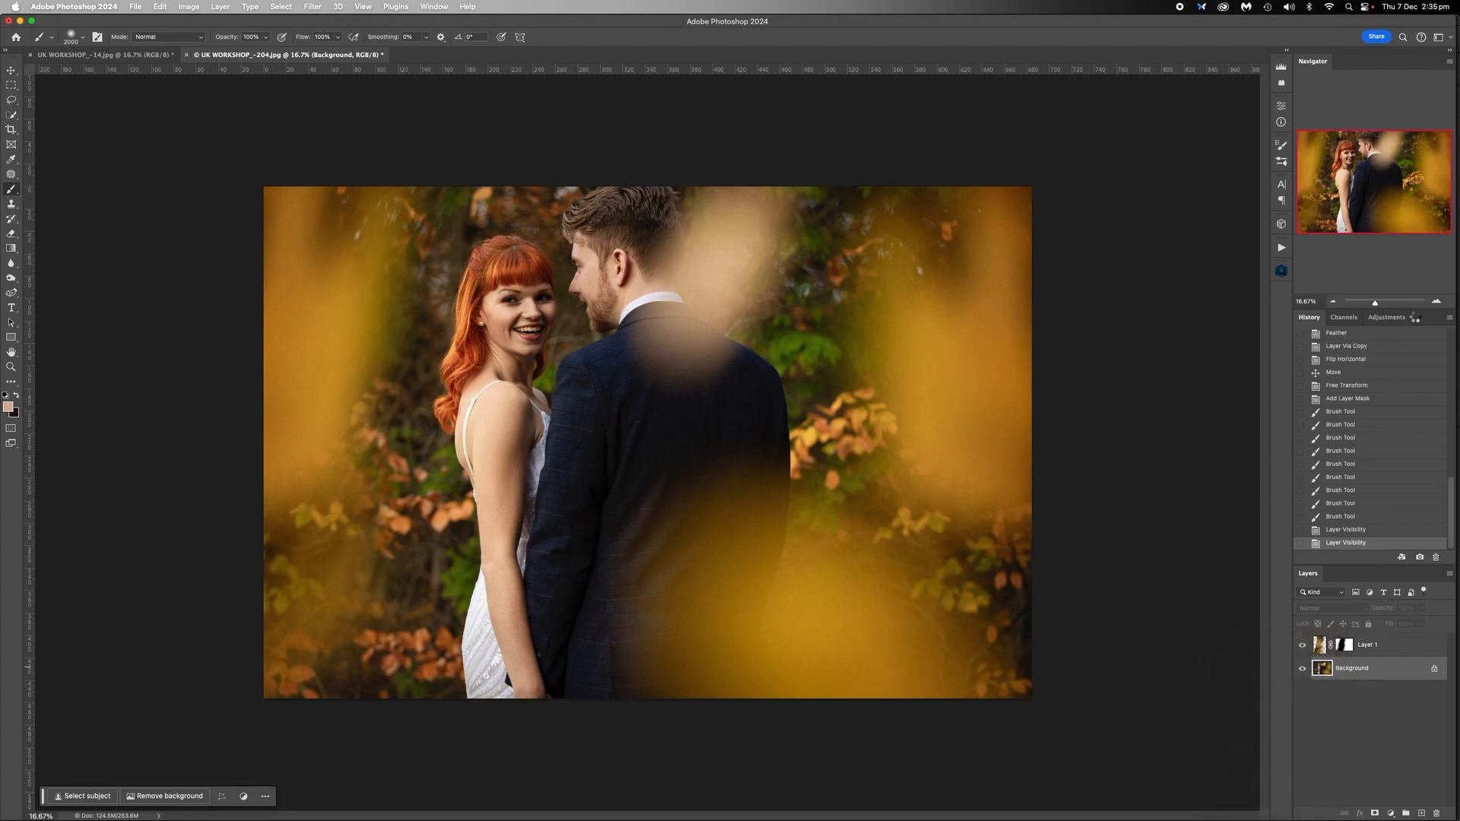
# Step: Inspect the couple up close and run the DODGE & BURN action on the flattened photo
pyautogui.click(1436, 303)
pyautogui.click(1436, 303)
pyautogui.click(1436, 302)
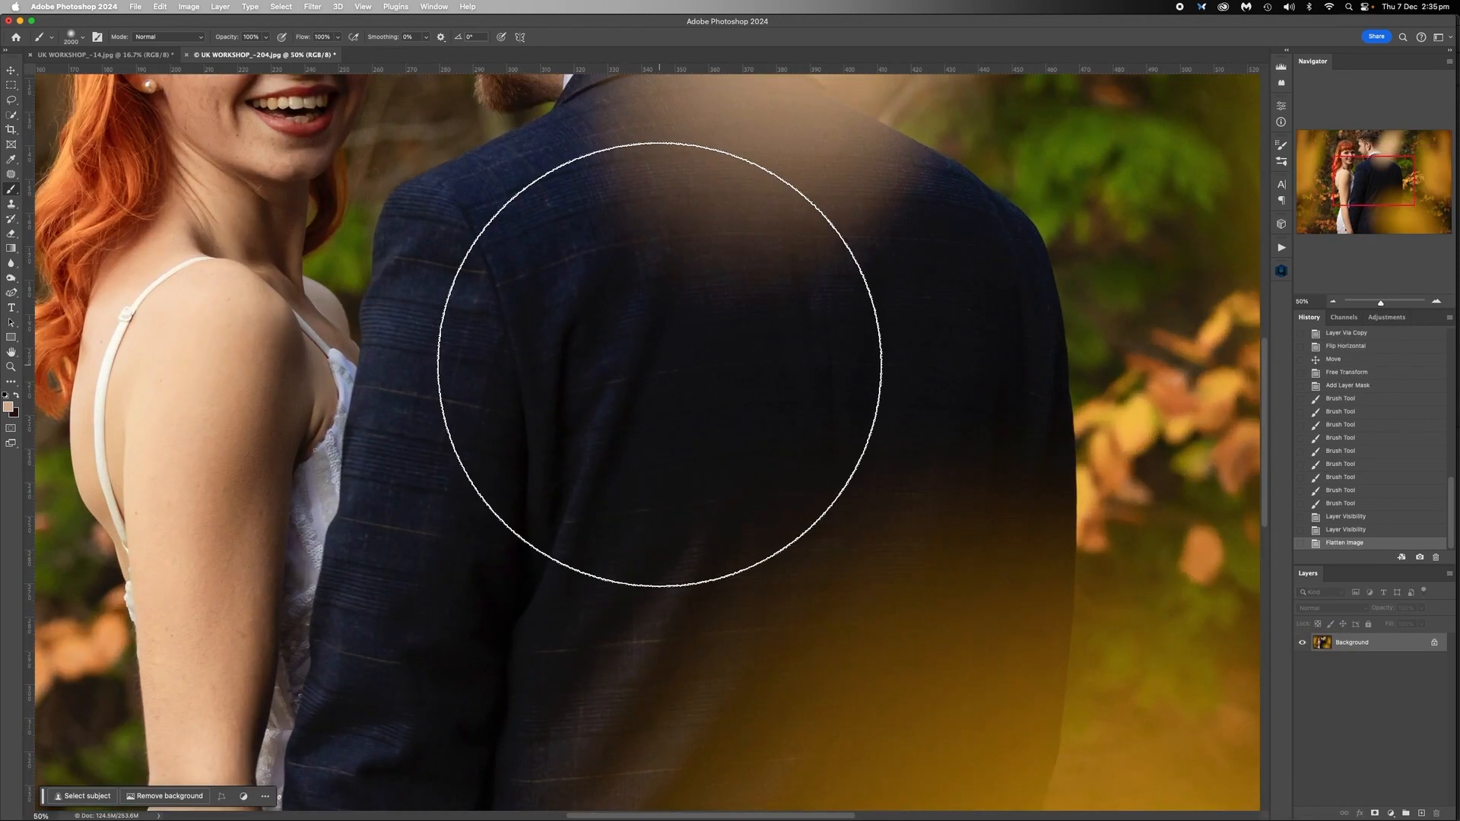
pyautogui.hscroll(-2, 707, 358)
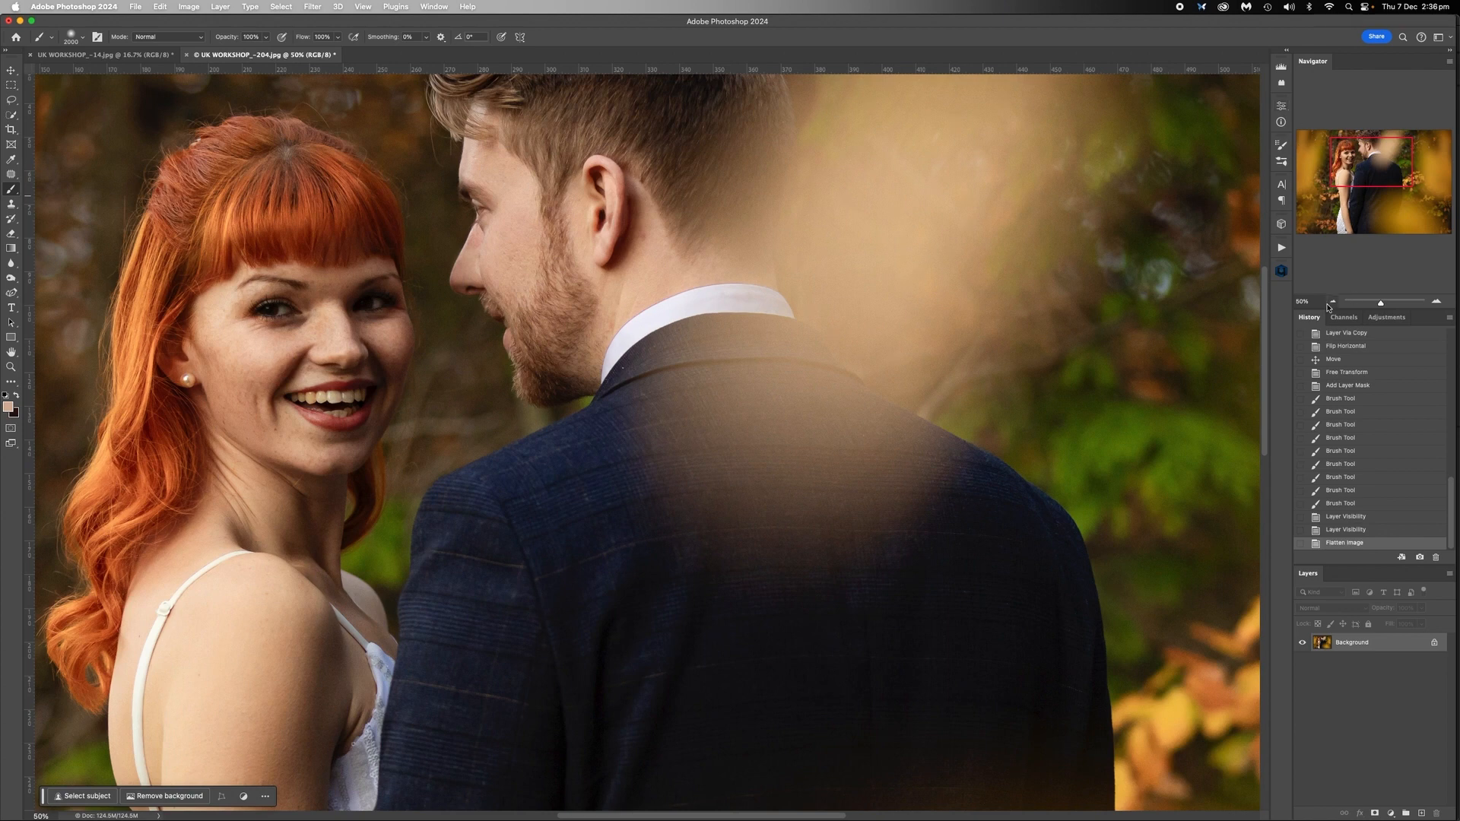
pyautogui.click(1332, 302)
pyautogui.click(1282, 247)
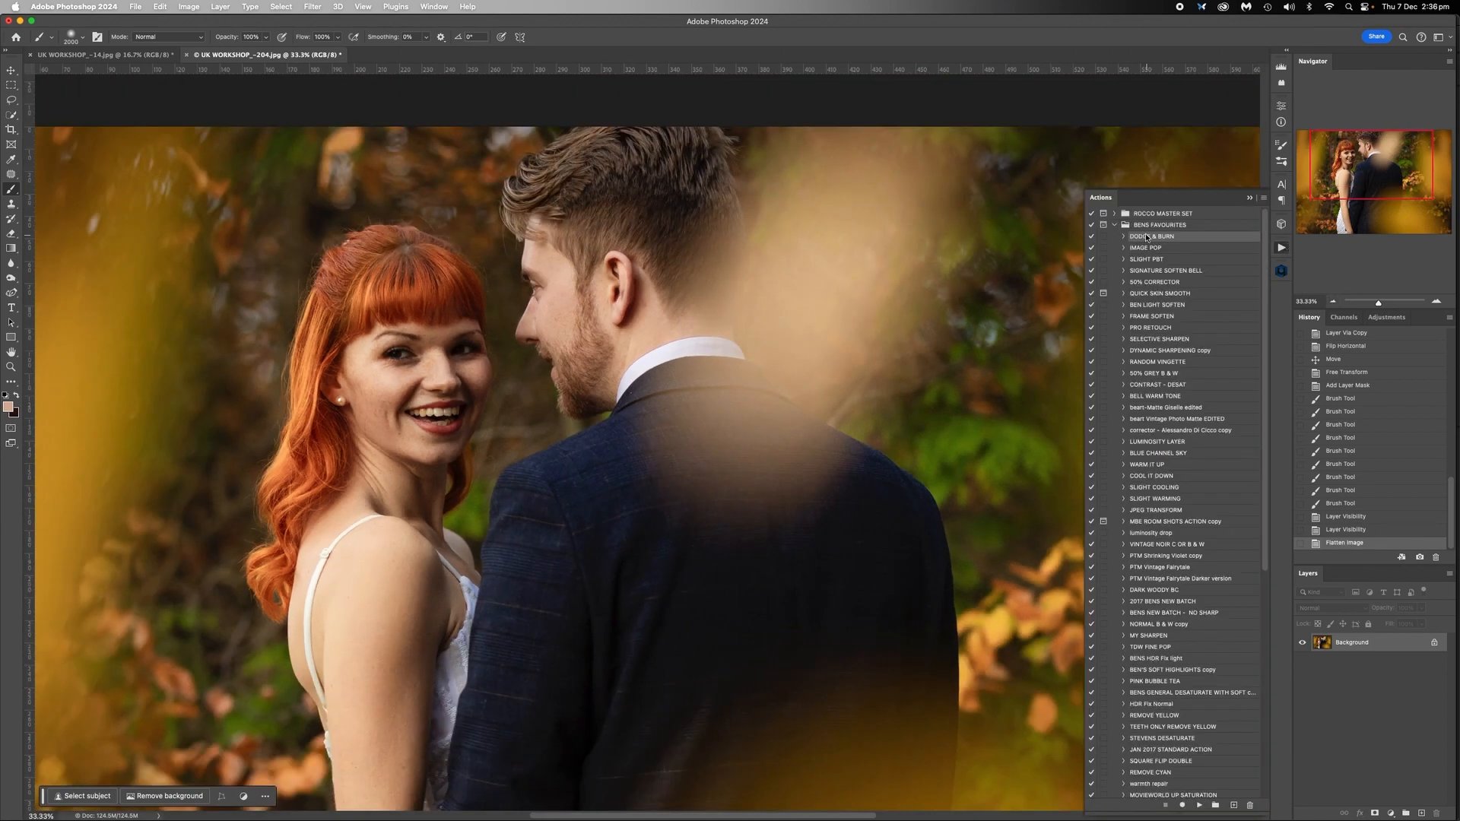
pyautogui.click(1199, 805)
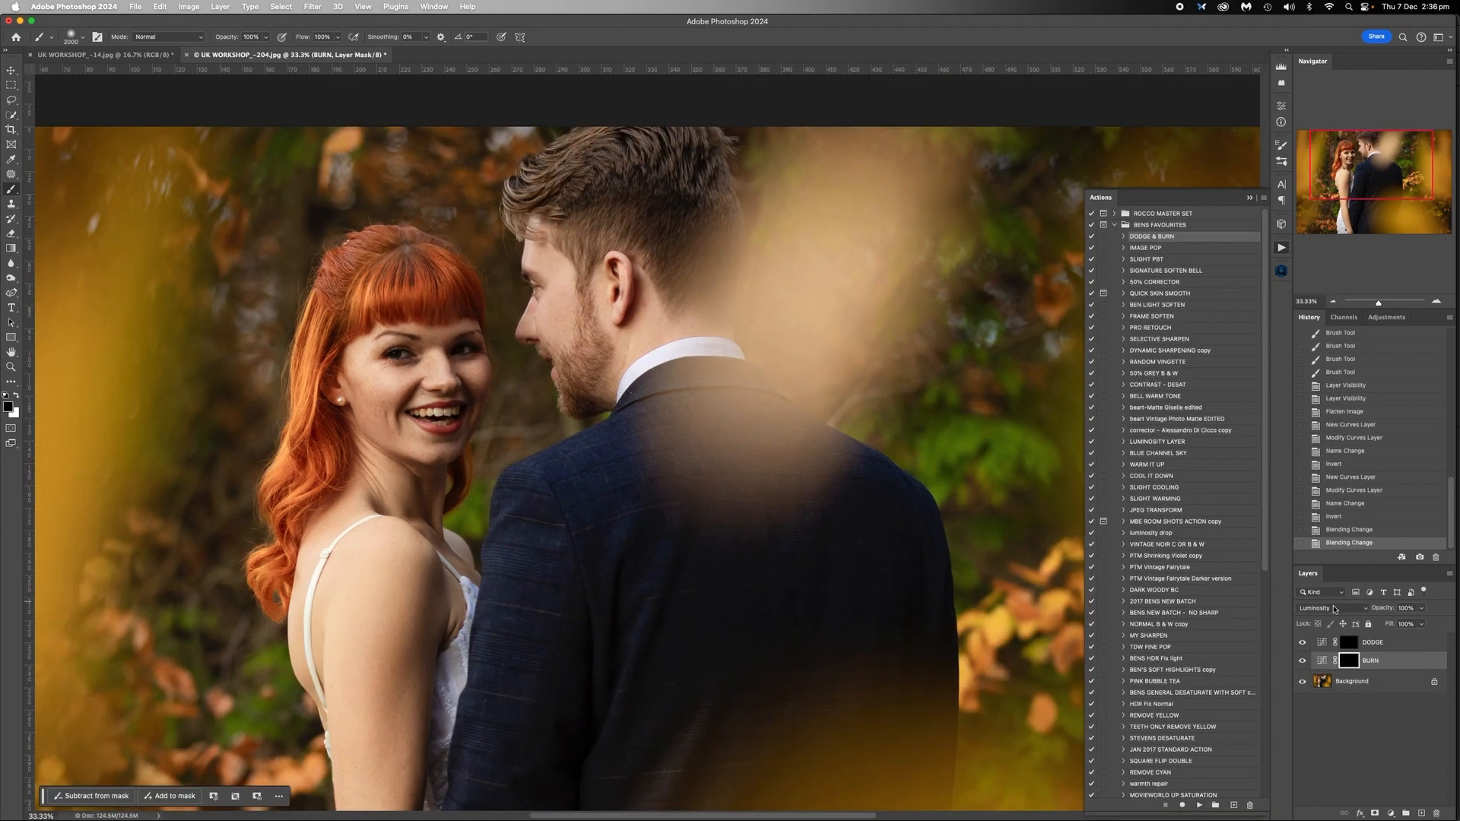
# Step: Select the DODGE layer, frame the couple's faces, and set the brush opacity to 30%
pyautogui.click(1331, 302)
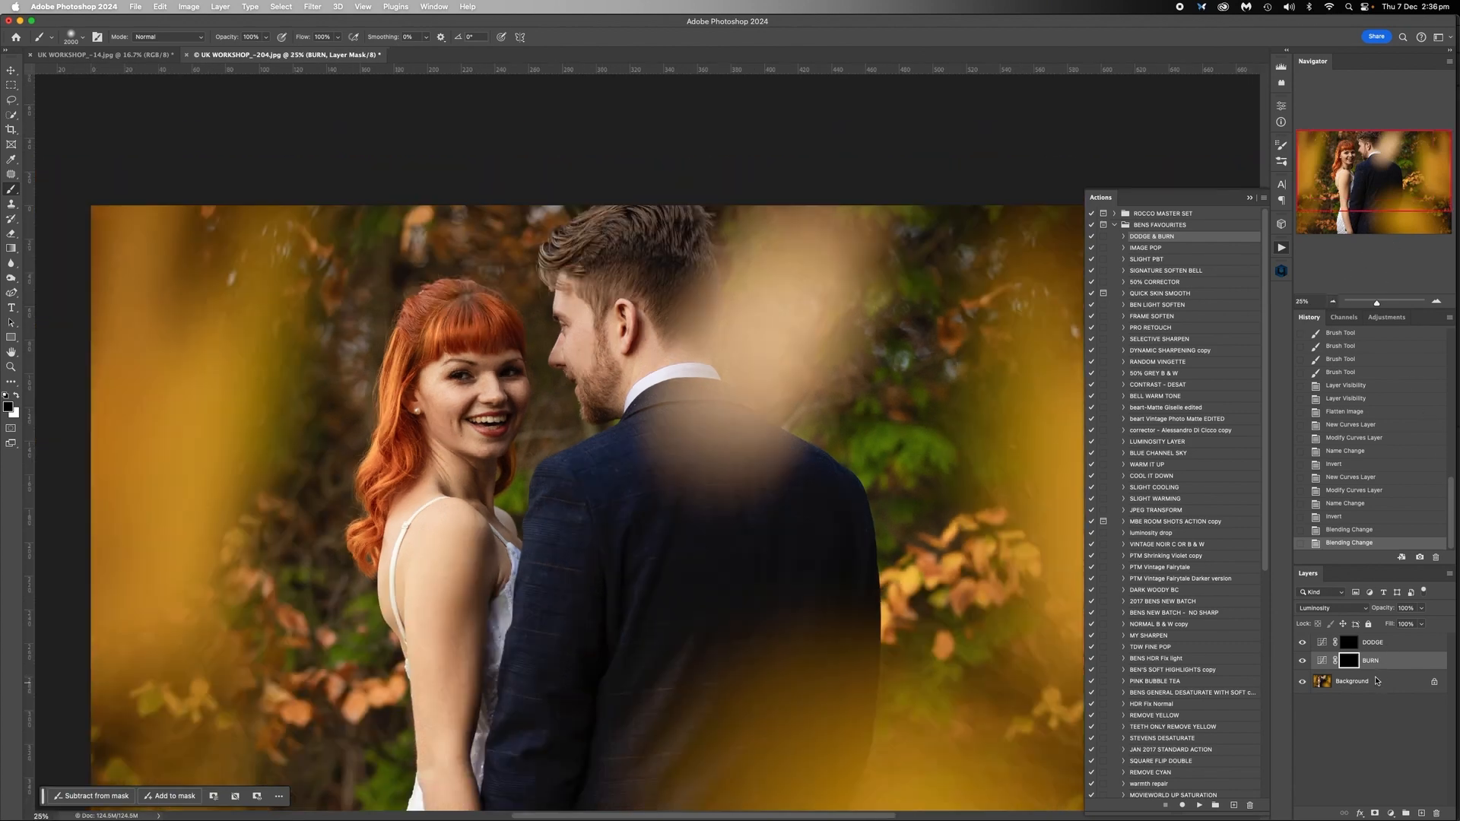
pyautogui.click(1366, 642)
pyautogui.click(1436, 302)
pyautogui.click(1436, 301)
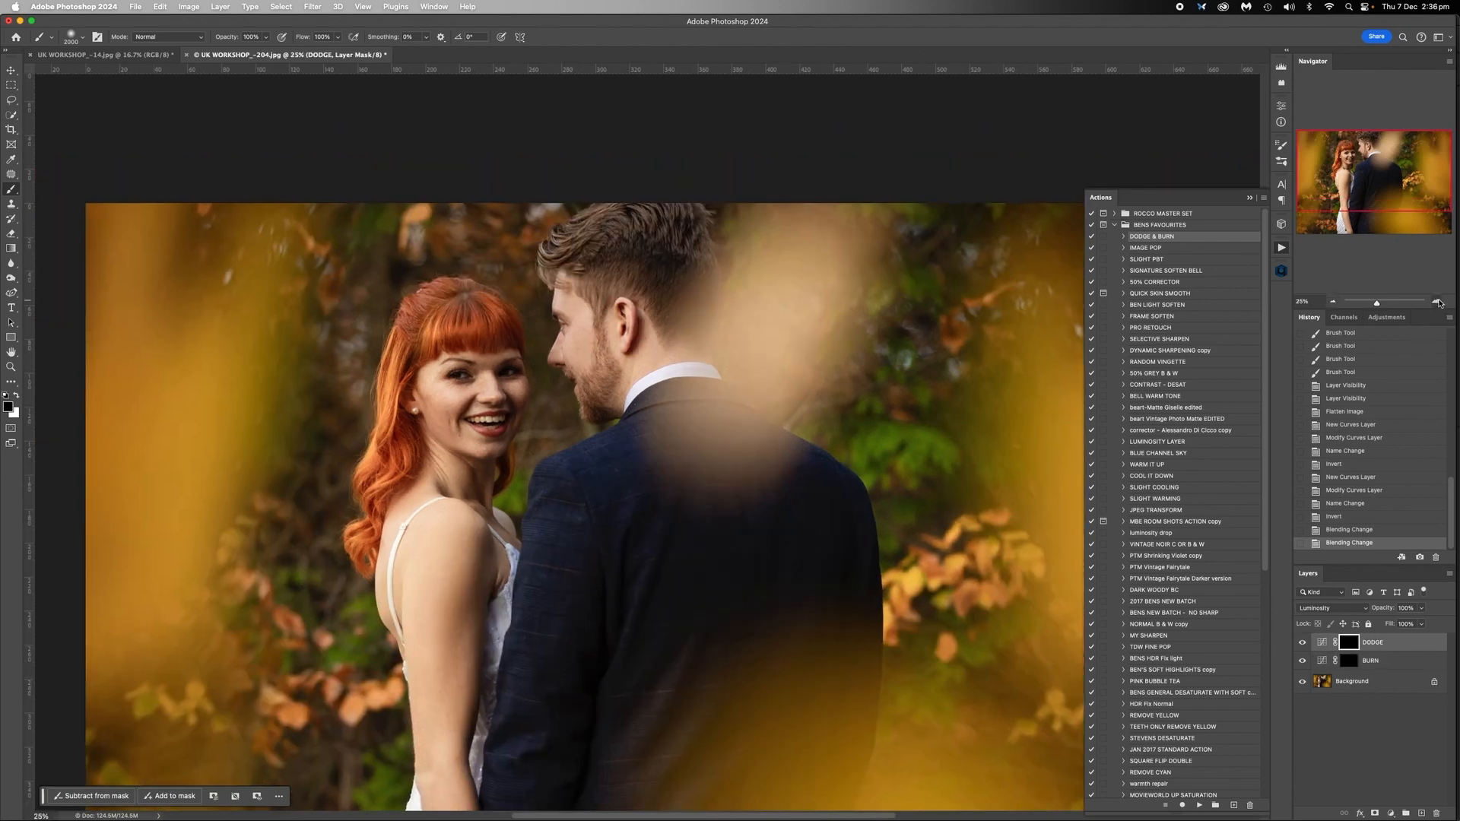
pyautogui.click(265, 36)
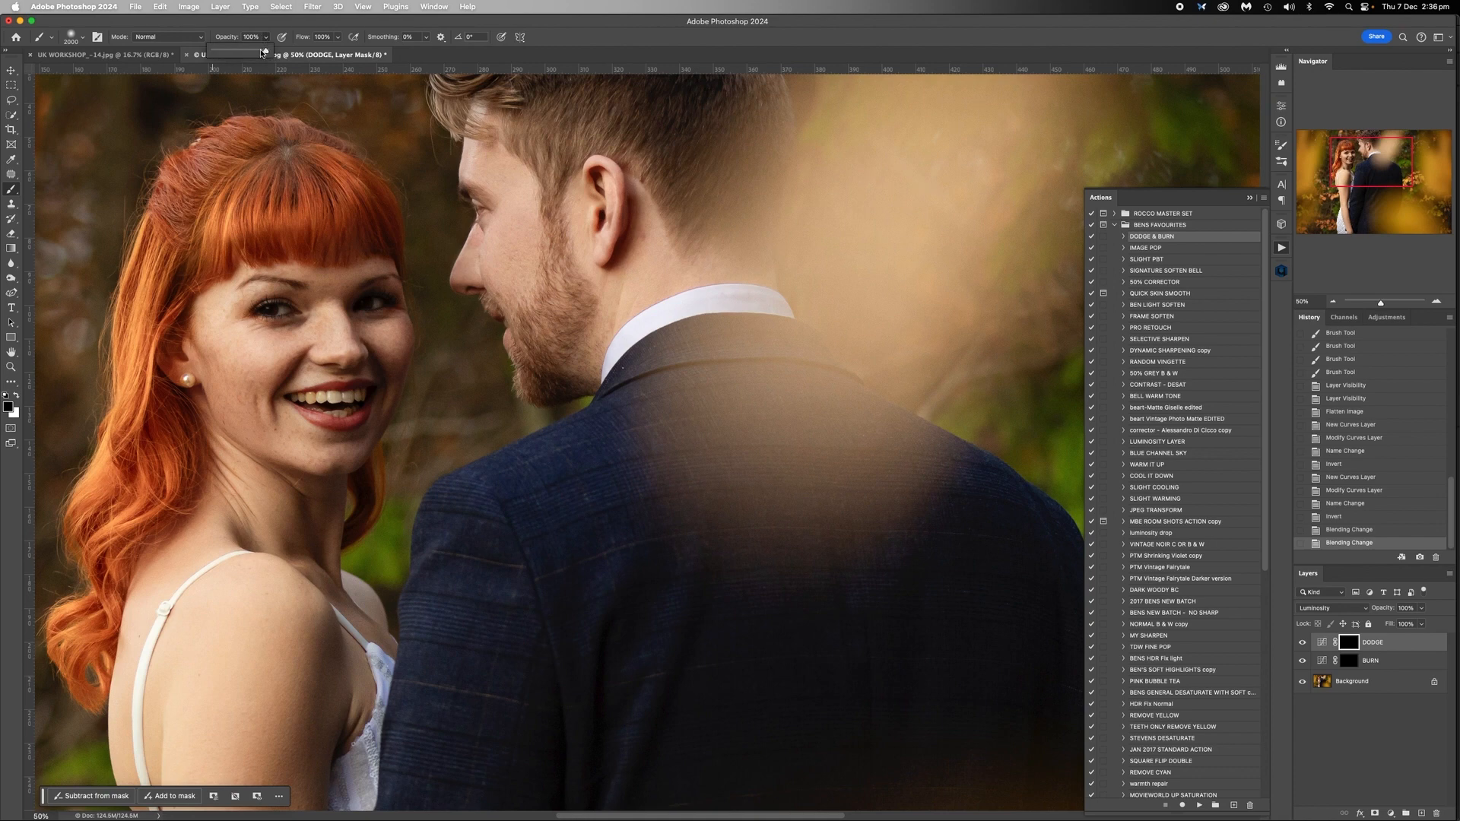
pyautogui.moveTo(264, 52); pyautogui.dragTo(229, 53)
pyautogui.click(274, 329)
# Step: Shrink the brush to eye size and paint white on the DODGE mask over the bride's eye nearest her earring
pyautogui.press('[')
pyautogui.press('[')
pyautogui.press('[')
pyautogui.press('[')
pyautogui.press('[')
pyautogui.press('[')
pyautogui.press('[')
pyautogui.press('[')
pyautogui.press('[')
pyautogui.press('[')
pyautogui.press('[')
pyautogui.press('[')
pyautogui.press('[')
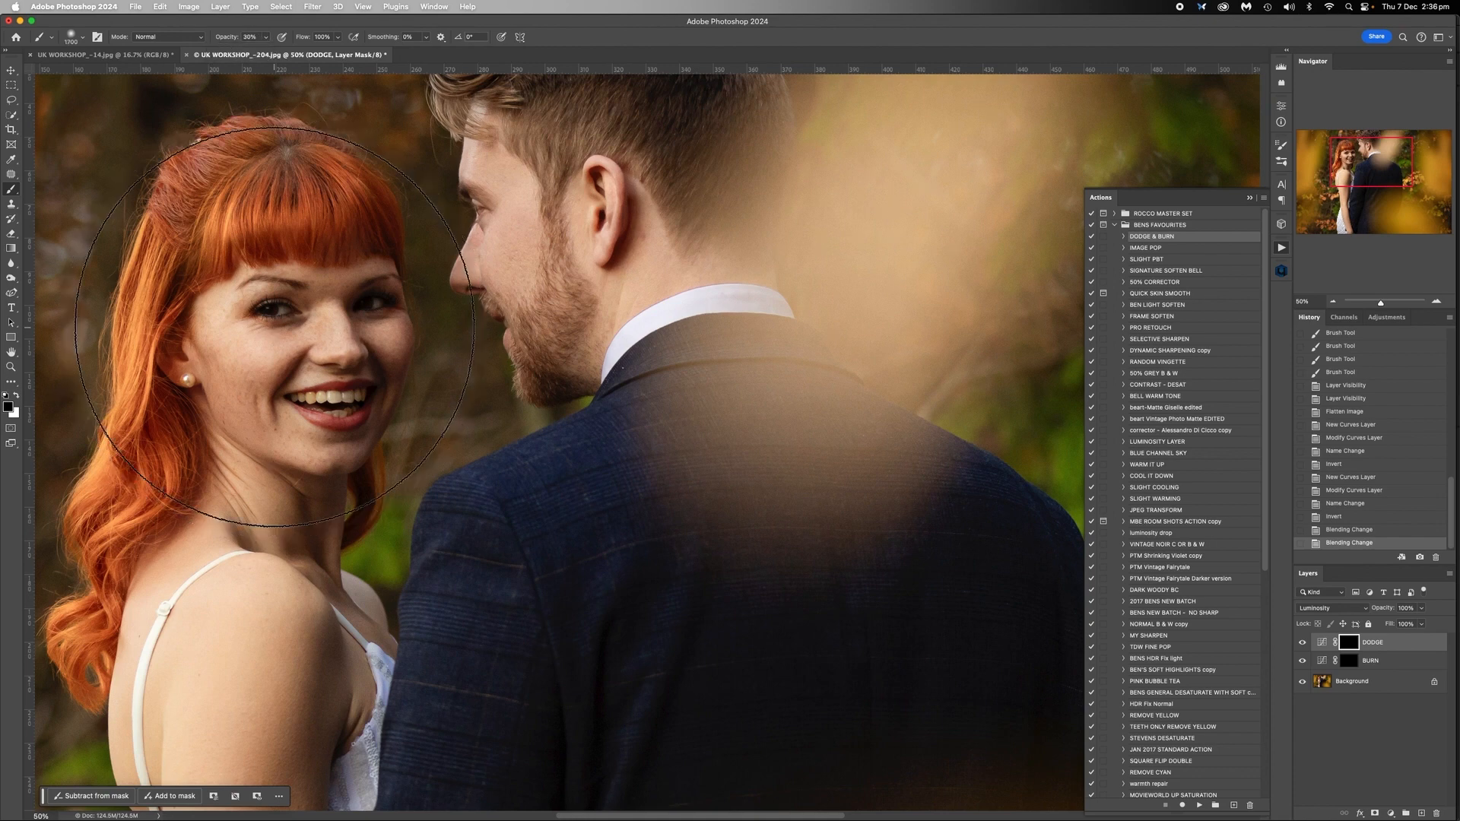
pyautogui.press('[')
pyautogui.press('[')
pyautogui.press('[')
pyautogui.press('[')
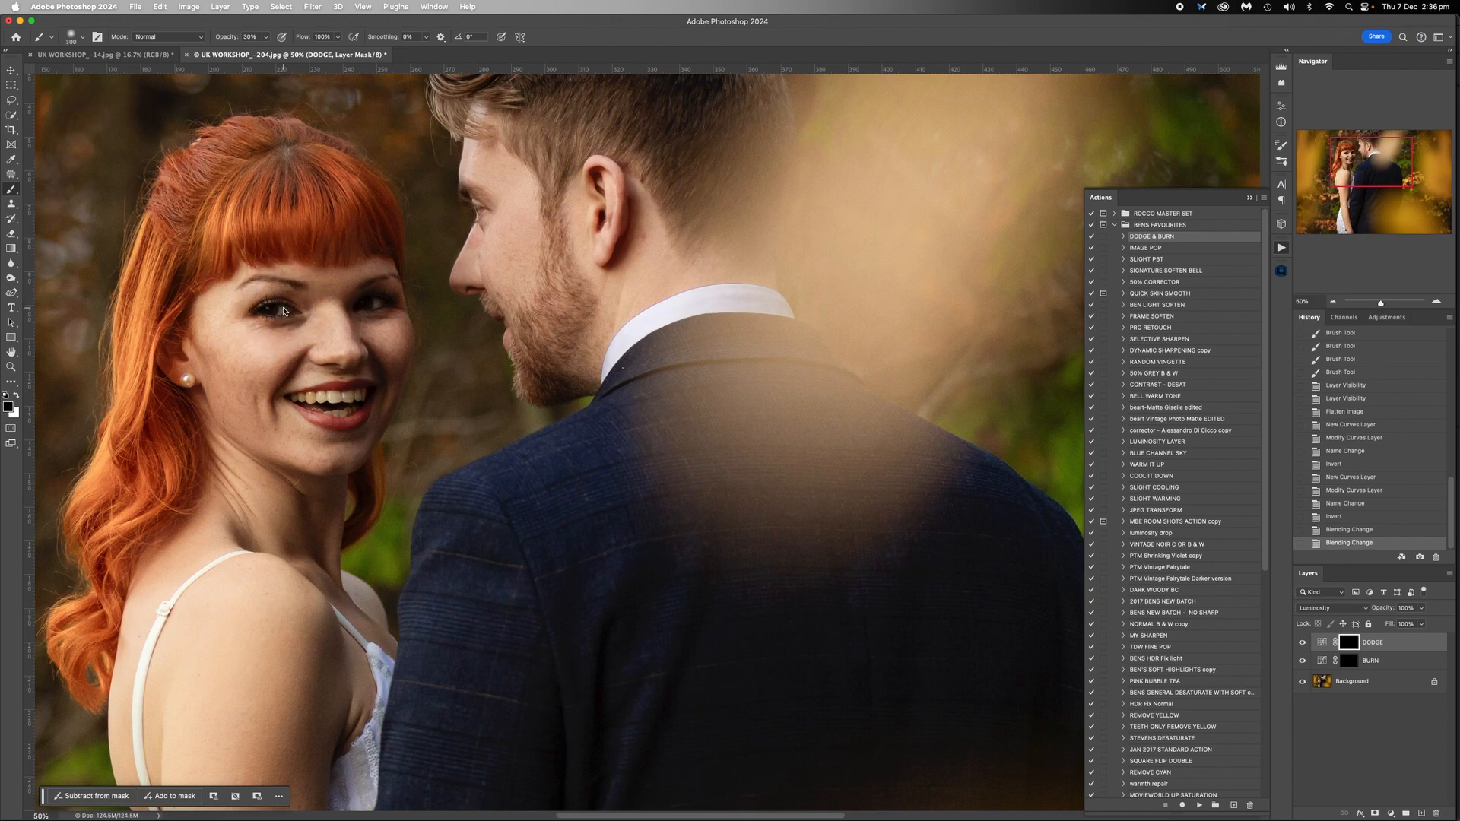
pyautogui.press(']')
pyautogui.click(283, 312)
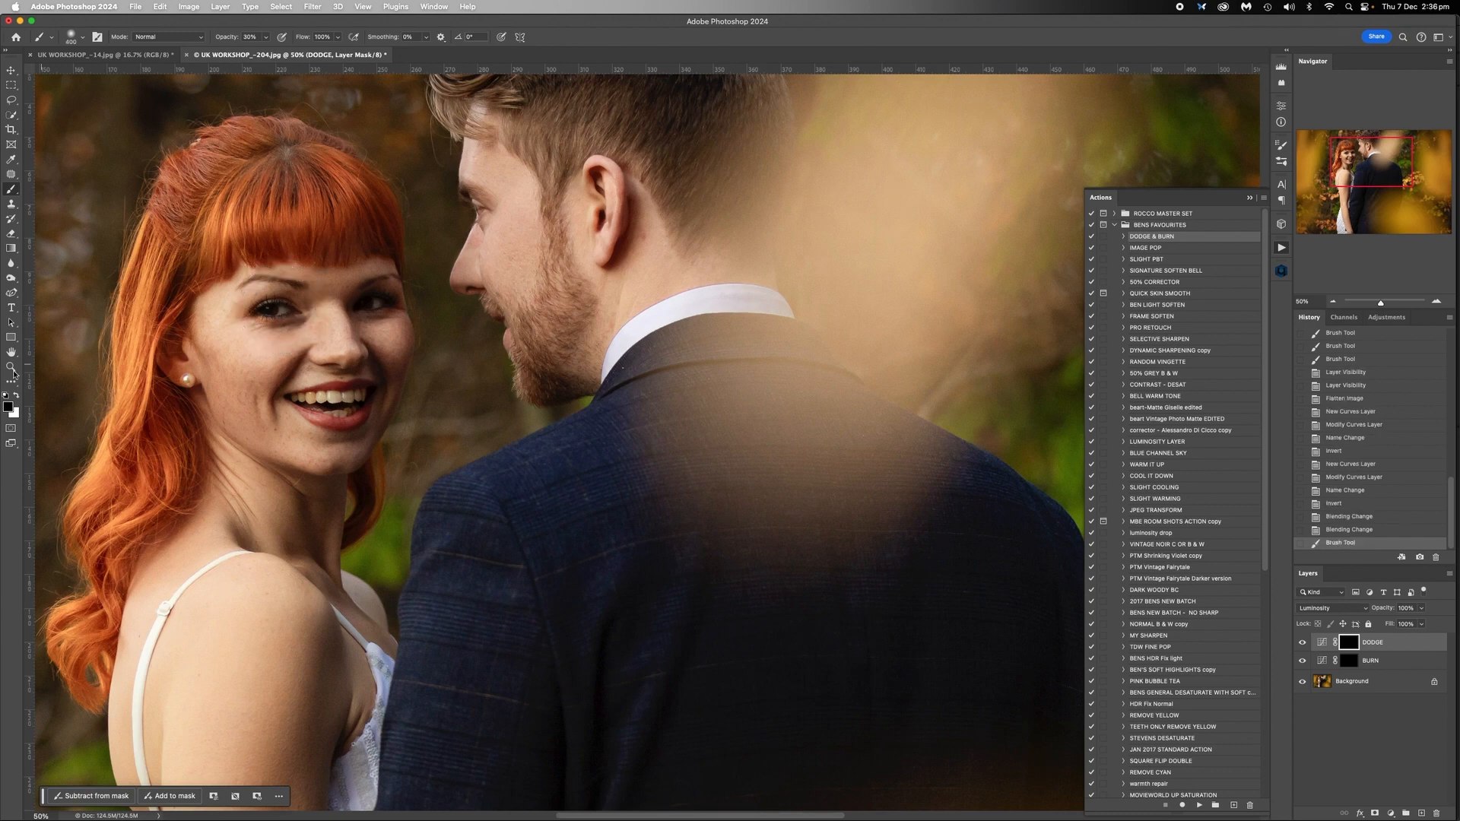
pyautogui.click(16, 395)
pyautogui.press('[')
pyautogui.moveTo(283, 308); pyautogui.dragTo(289, 308)
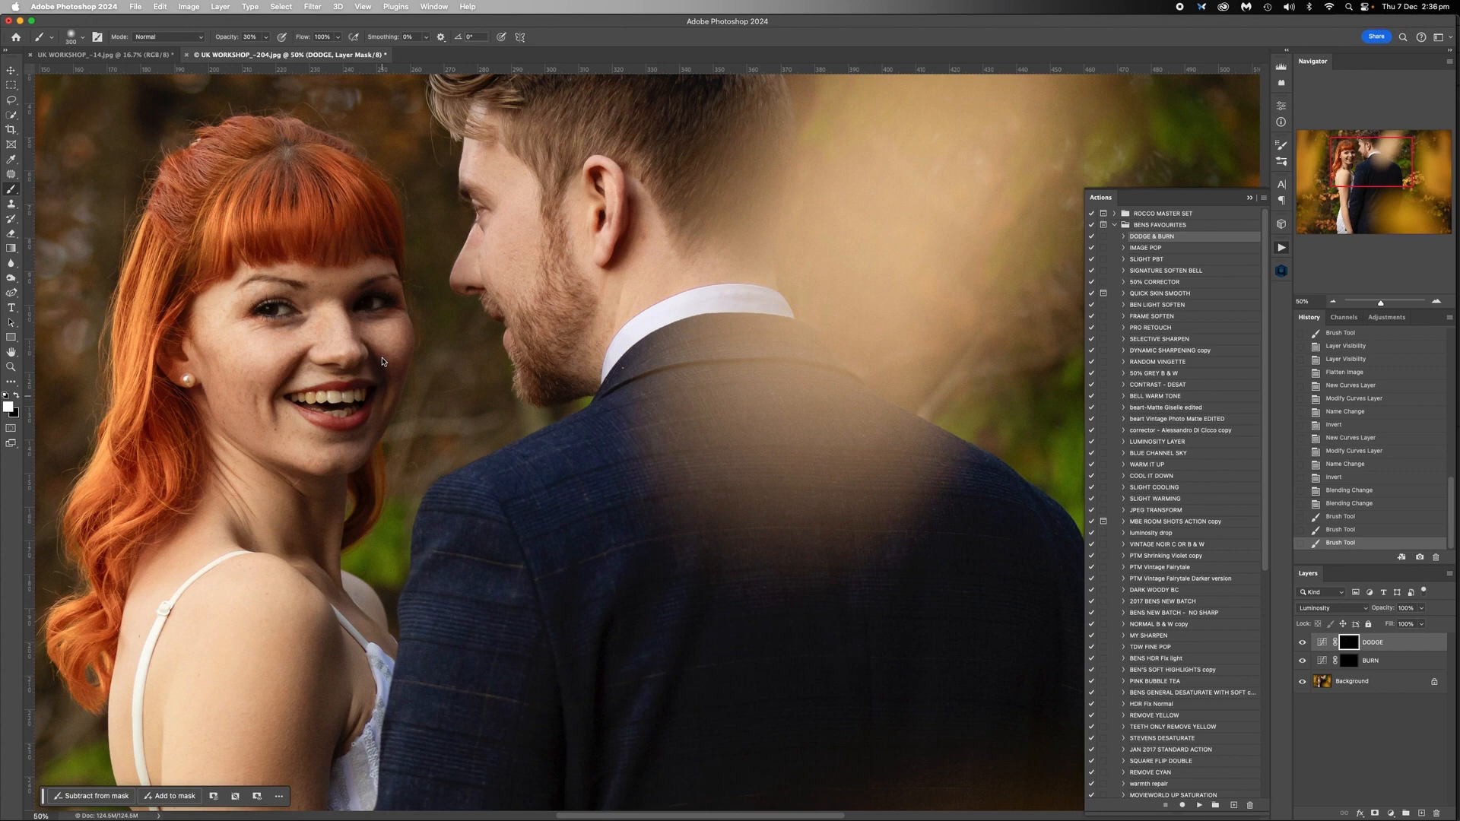
# Step: Brighten the bride's other eye on the DODGE mask, reducing the brush size to fit it
pyautogui.press(']')
pyautogui.click(371, 307)
pyautogui.press('[')
pyautogui.press('[')
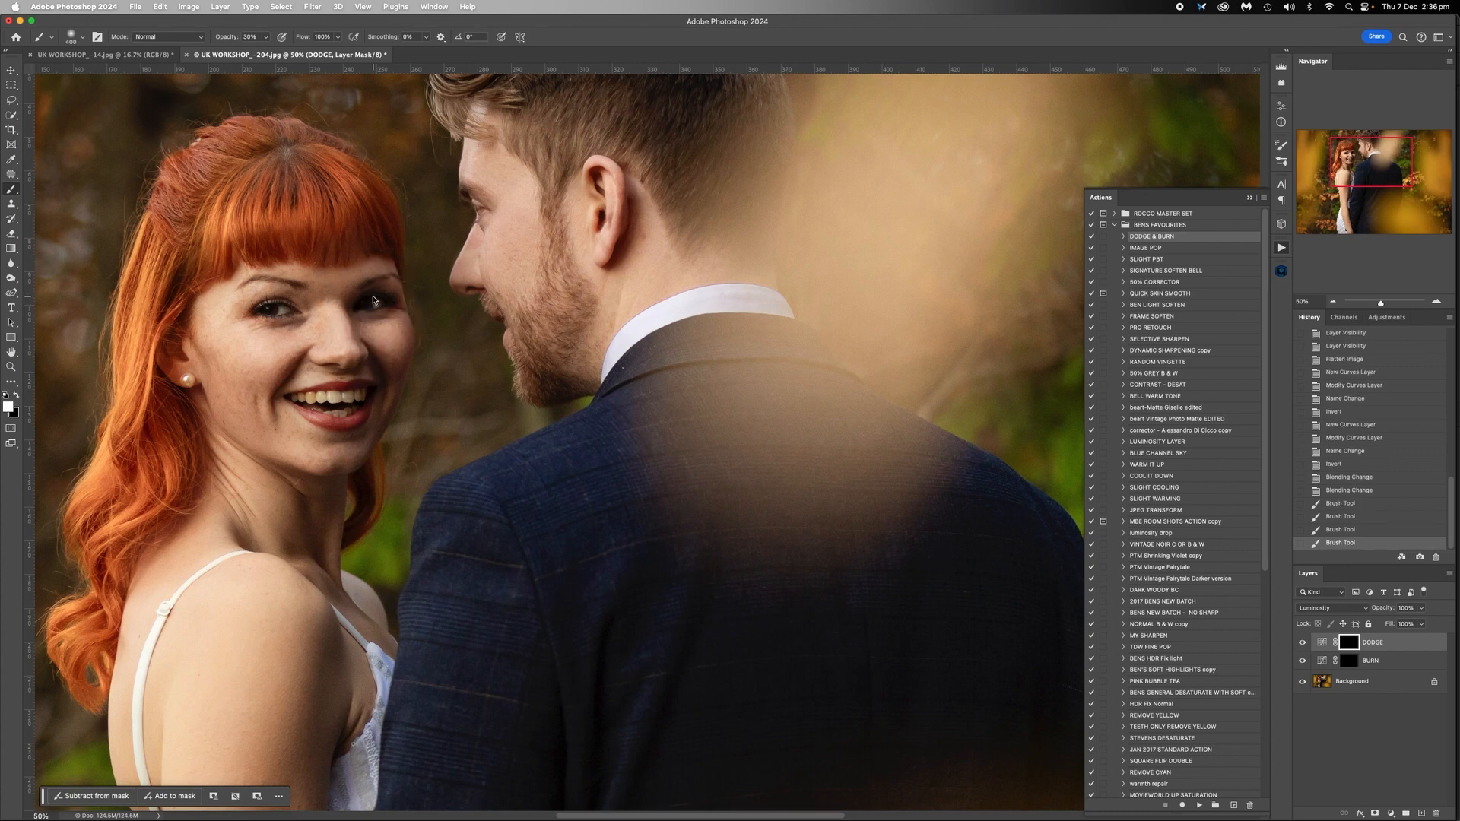
pyautogui.click(371, 301)
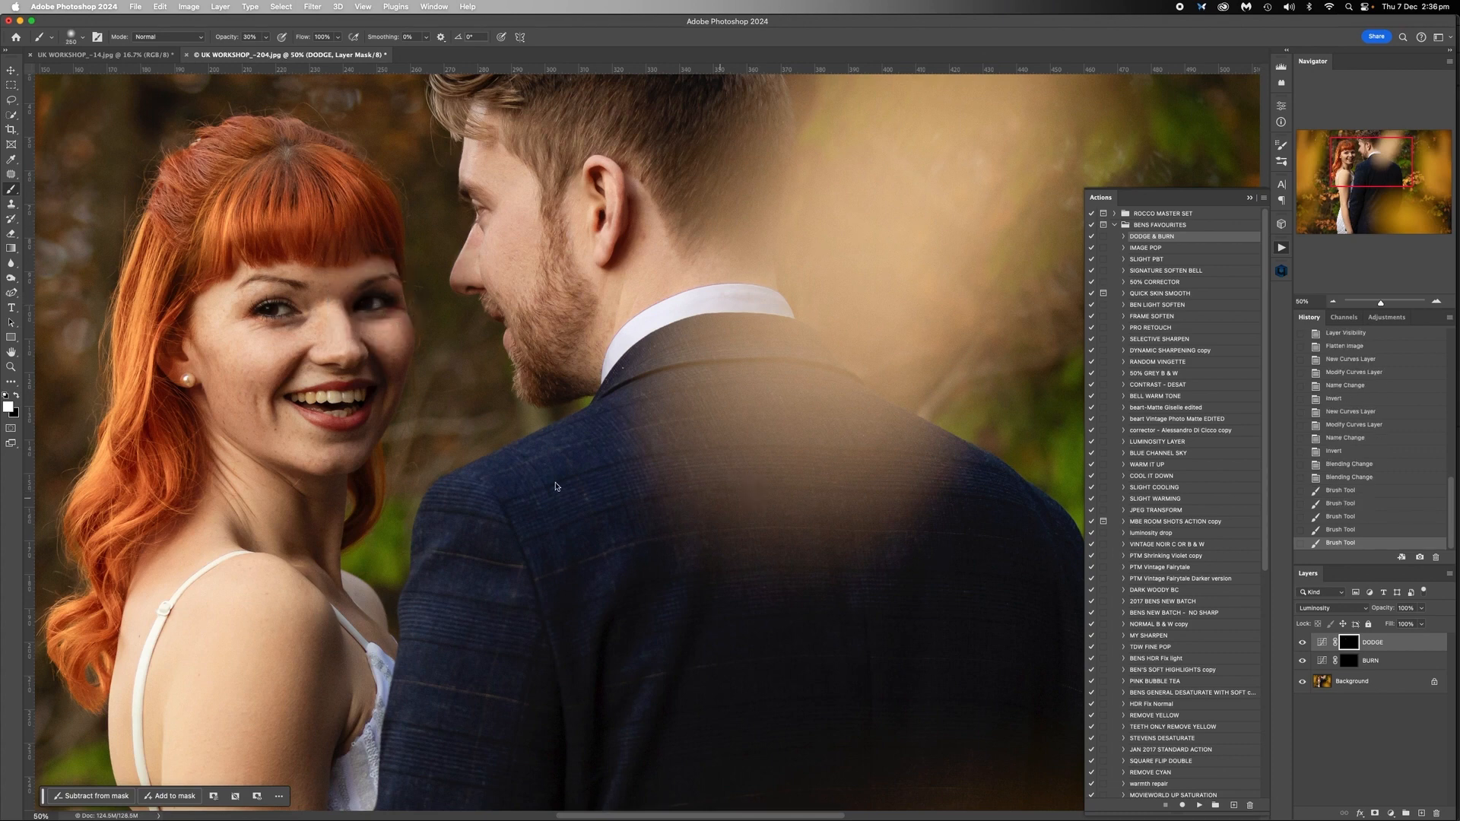
# Step: Dodge the bride's lower face and the fringe of her hair with a larger brush, going up to 1000 px
pyautogui.press(']')
pyautogui.press(']')
pyautogui.press(']')
pyautogui.press(']')
pyautogui.press(']')
pyautogui.press(']')
pyautogui.click(363, 411)
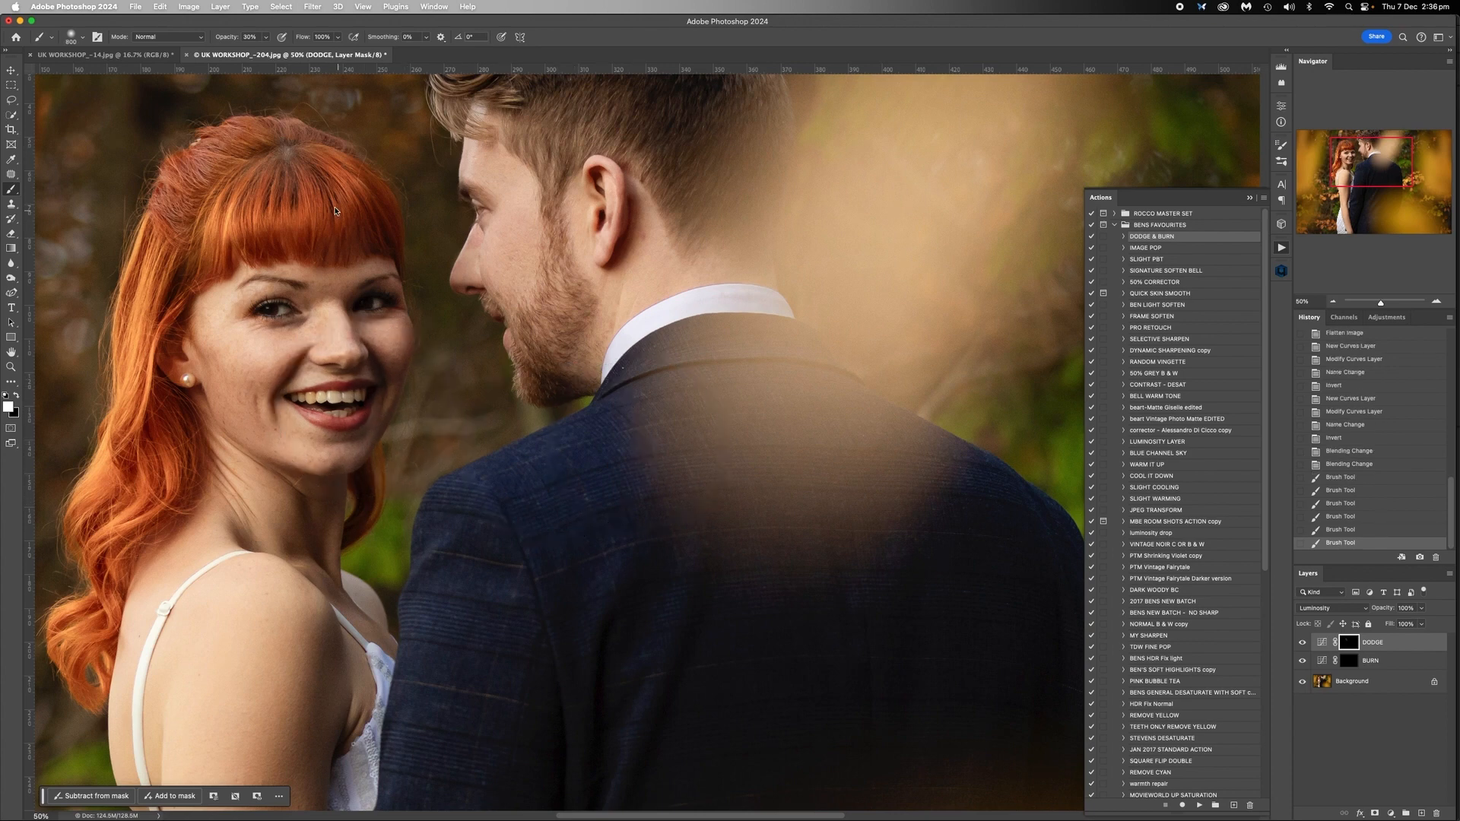
pyautogui.press(']')
pyautogui.press(']')
pyautogui.click(337, 233)
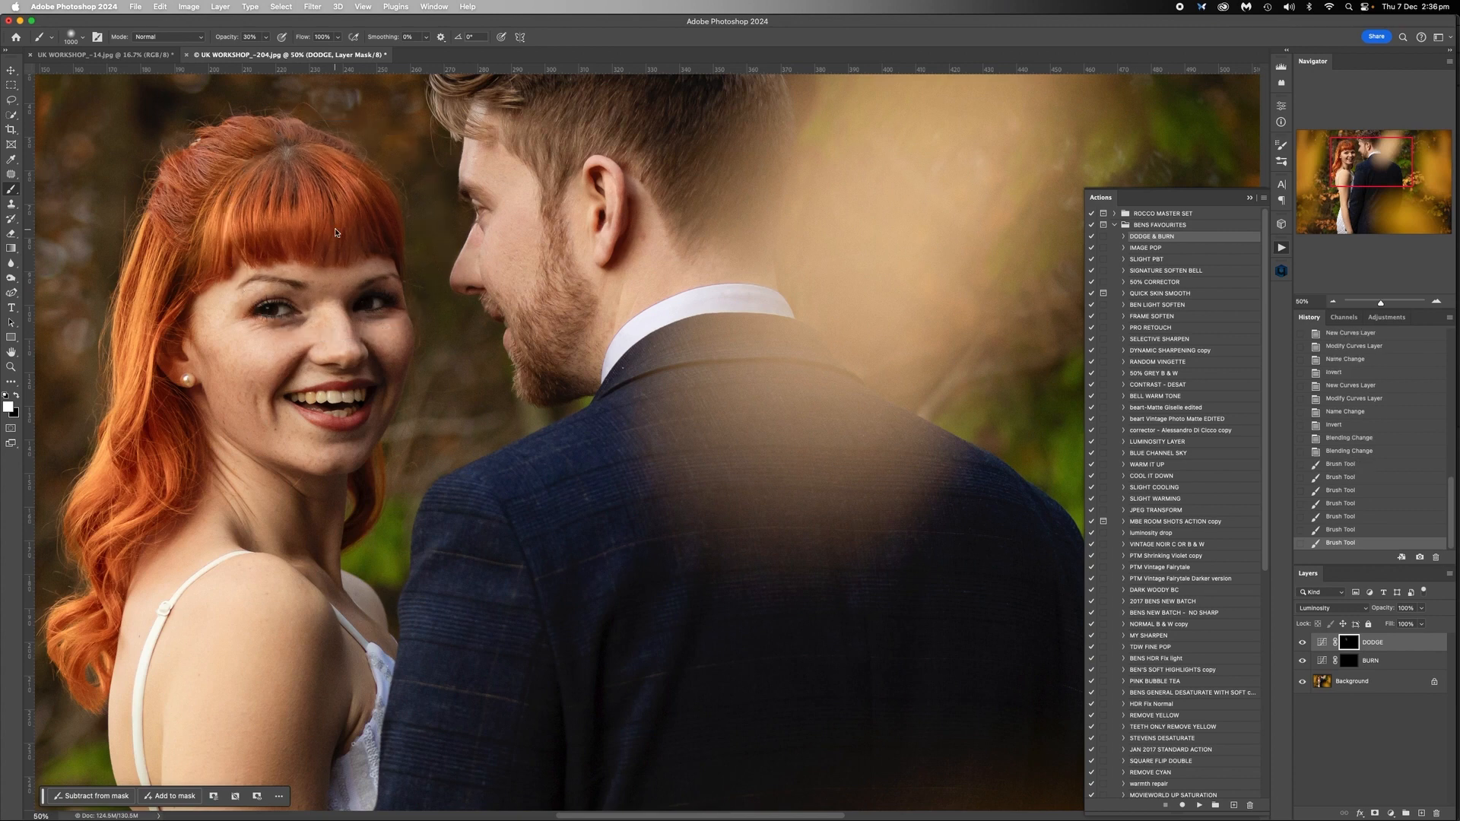
# Step: Flatten the dodge and burn layers into the background and switch to the UK WORKSHOP_-14.jpg photo
pyautogui.click(1336, 302)
pyautogui.click(1336, 302)
pyautogui.click(1336, 301)
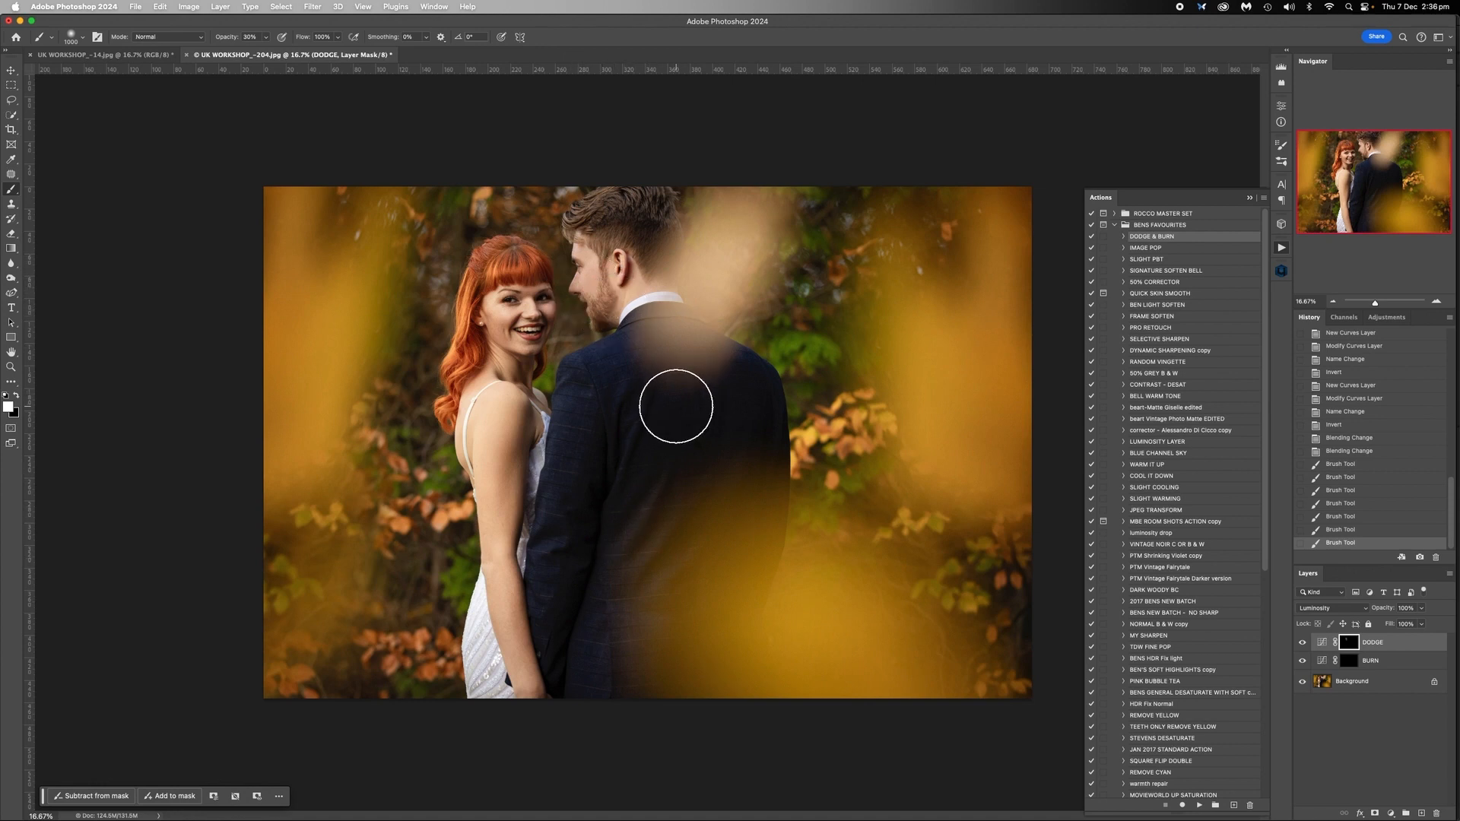
pyautogui.rightClick(1350, 687)
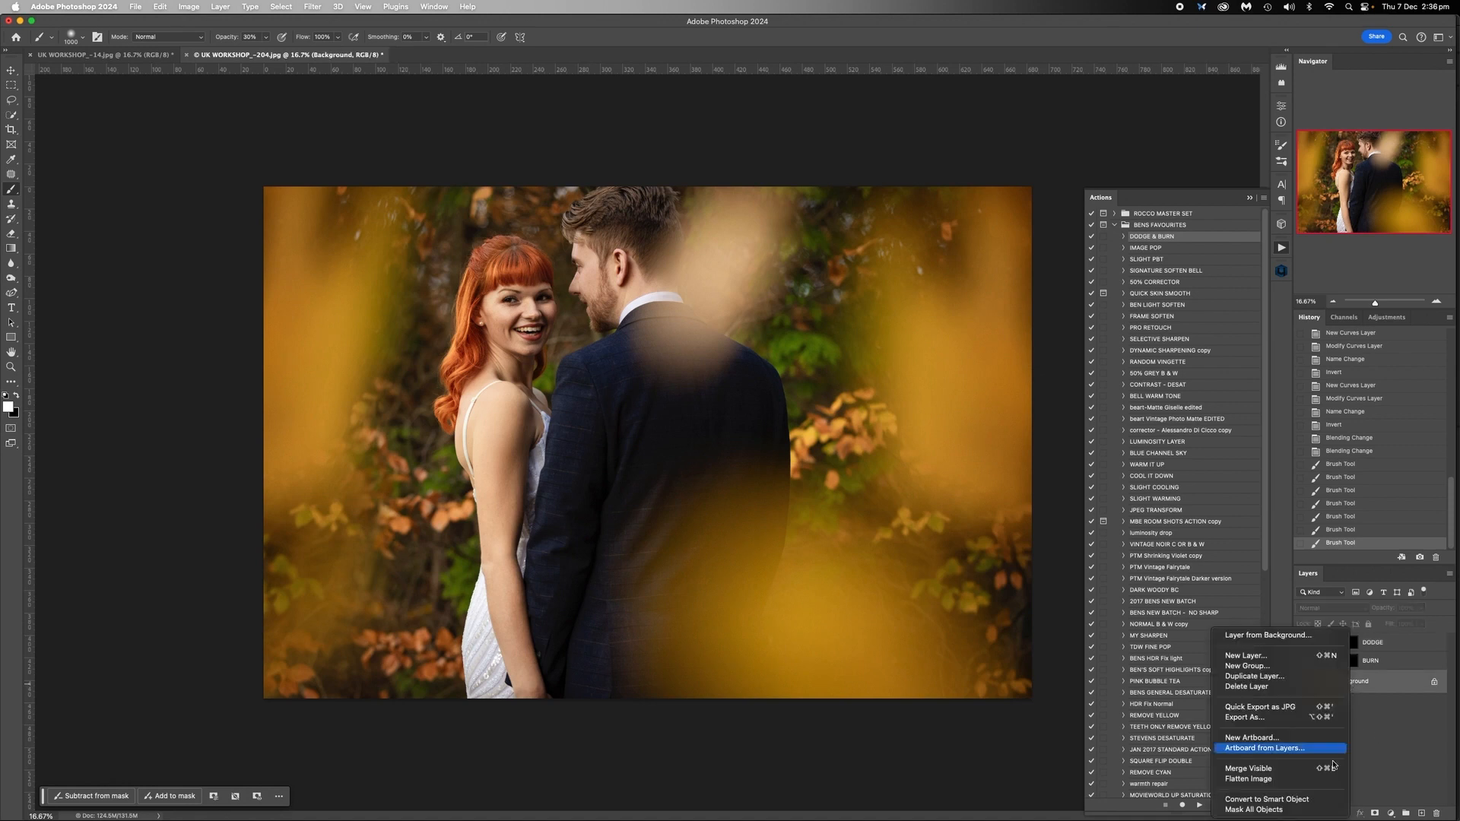
pyautogui.click(1275, 780)
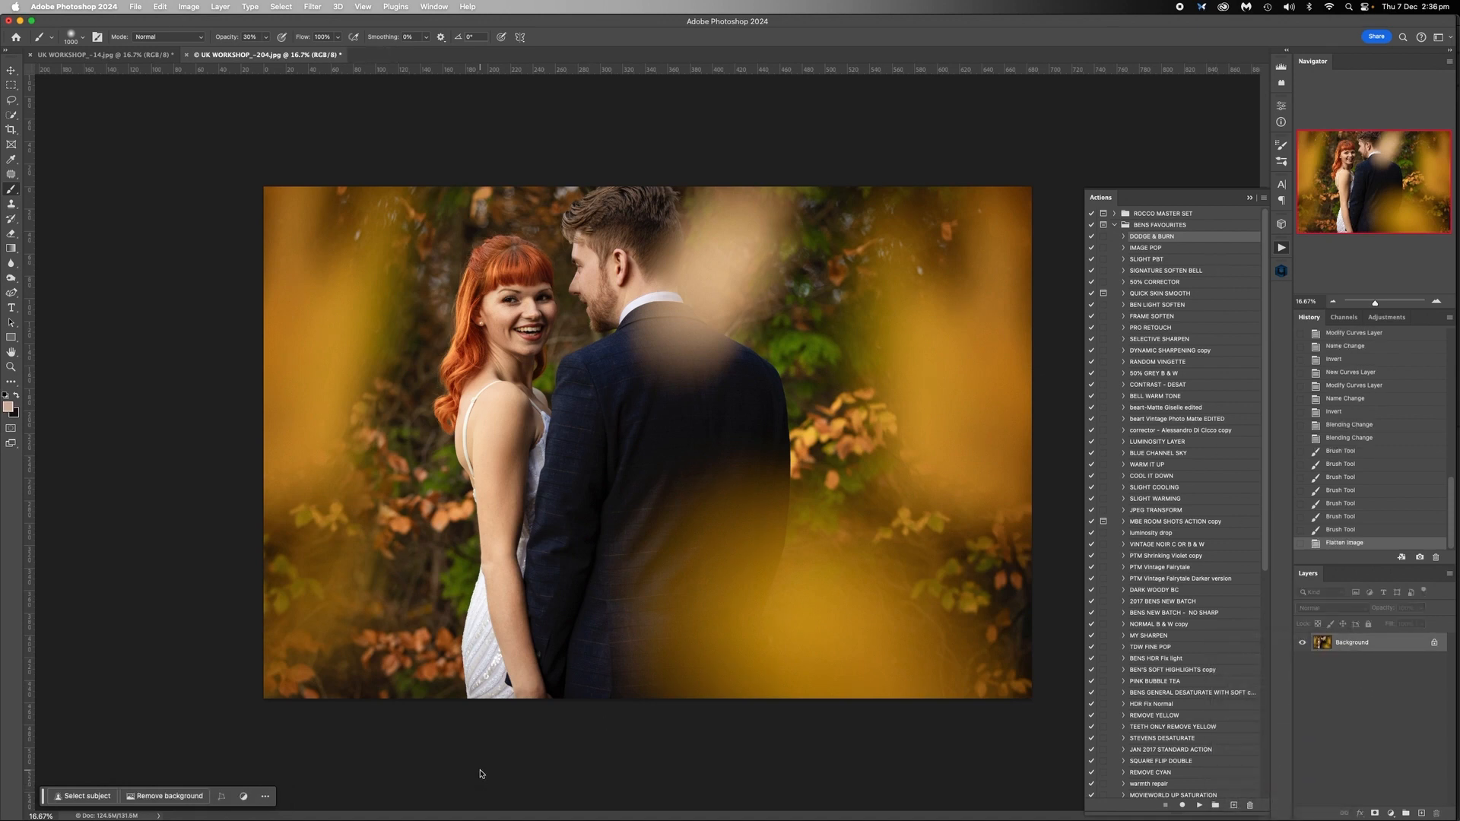
pyautogui.click(127, 55)
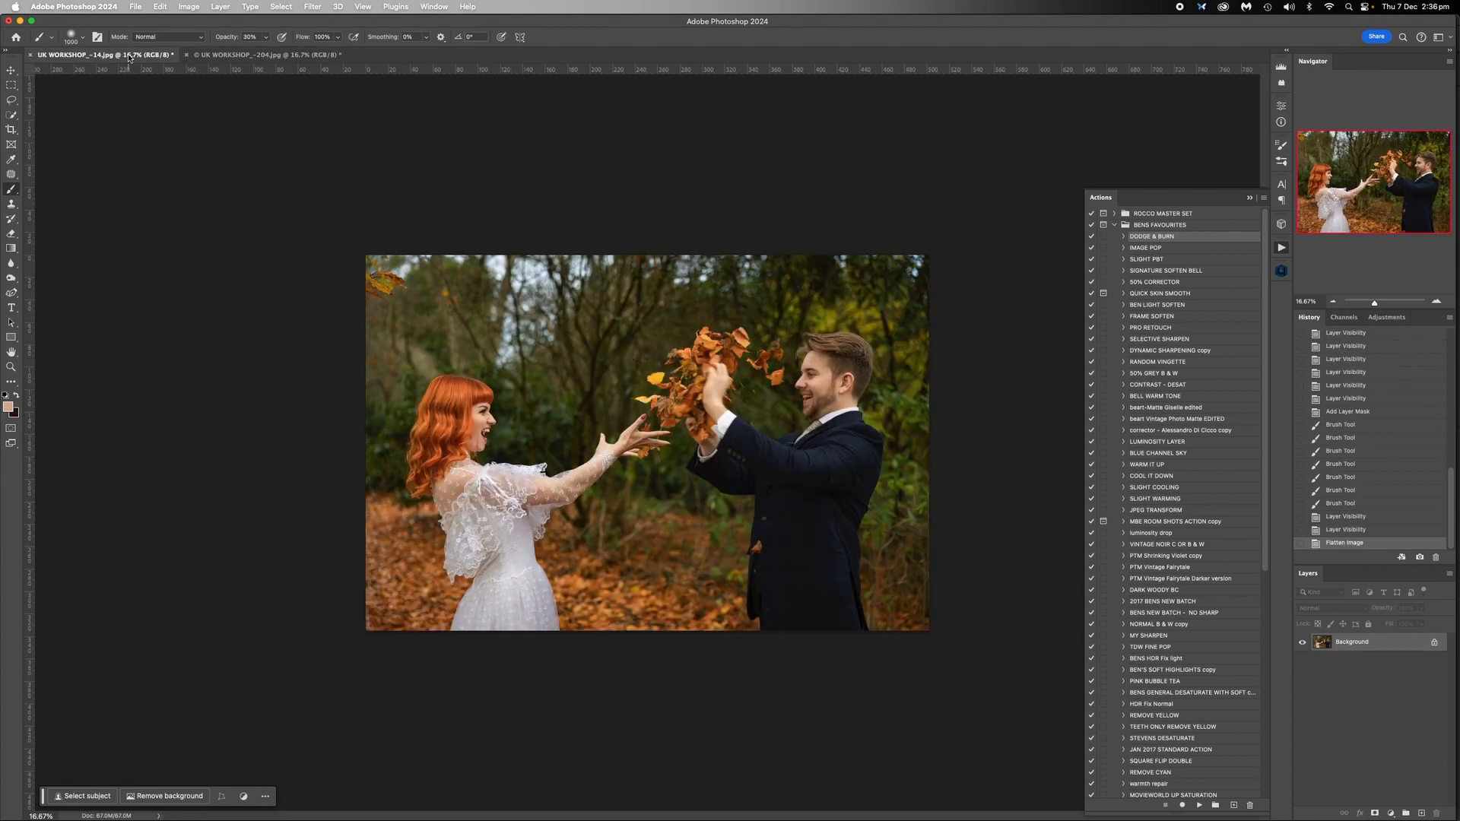
# Step: Compare the finished UK WORKSHOP_-204.jpg photo with UK WORKSHOP_-14.jpg, ending on UK WORKSHOP_-14.jpg
pyautogui.click(251, 55)
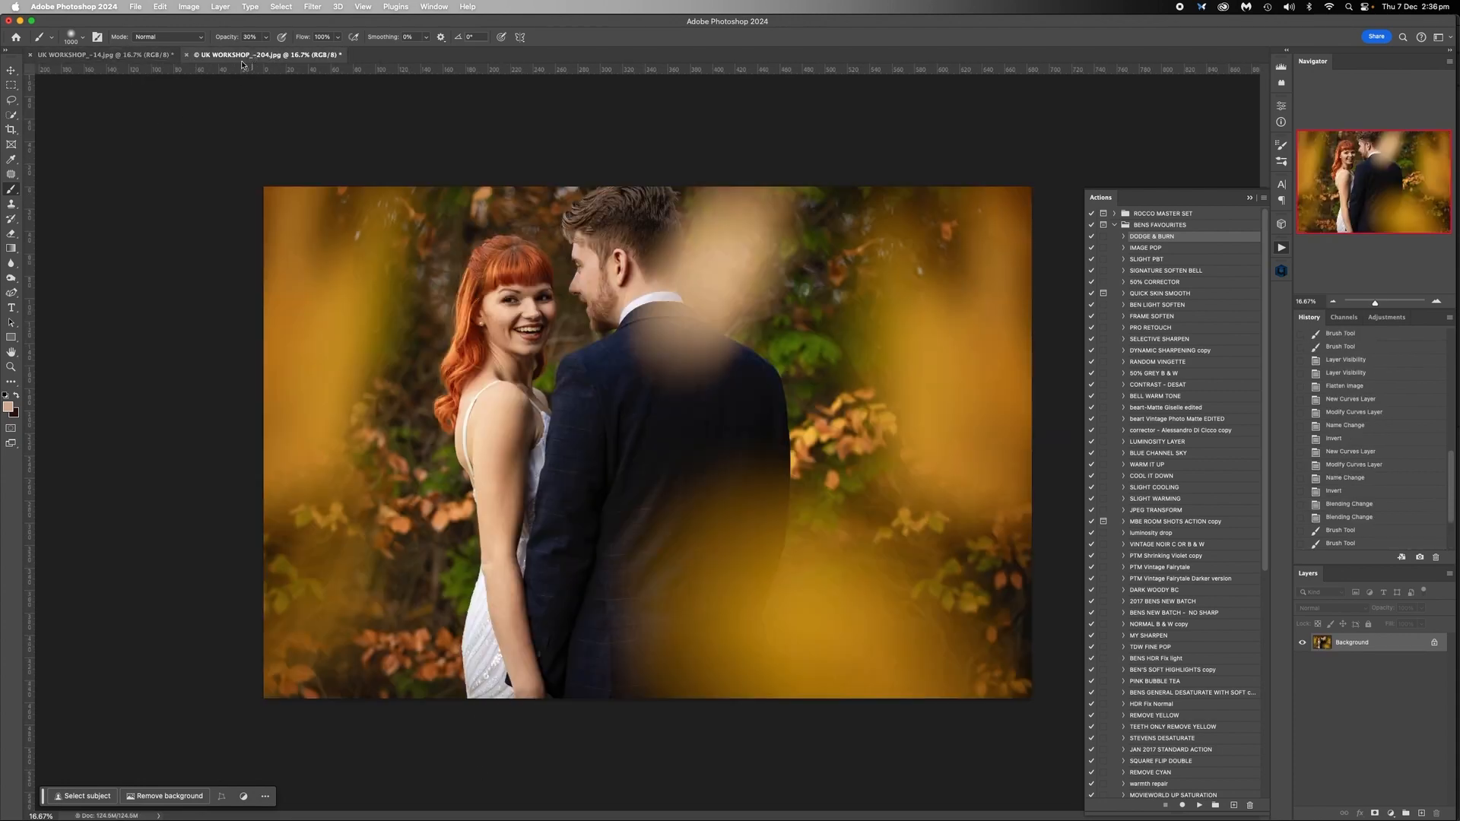
pyautogui.click(153, 58)
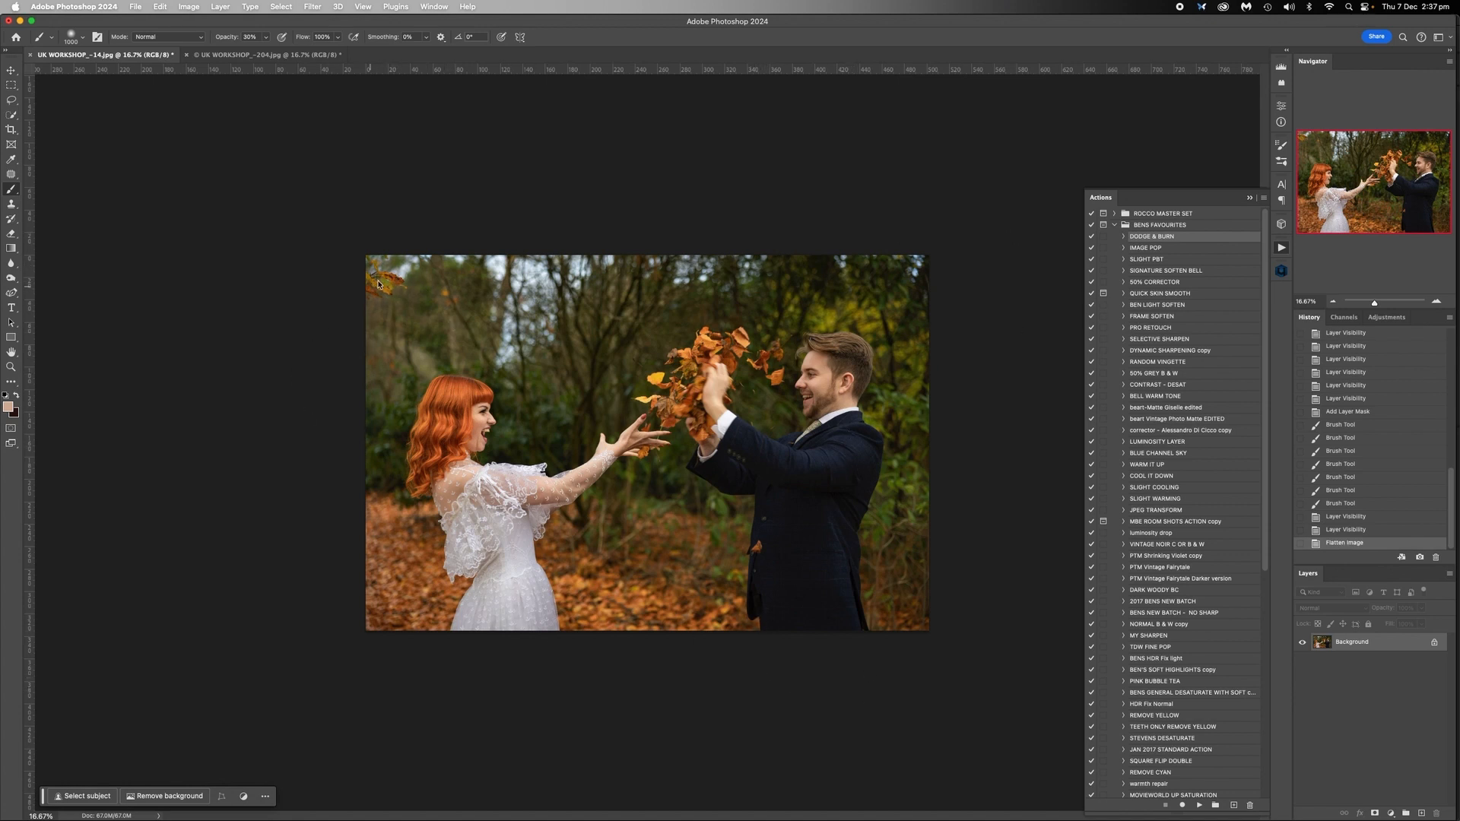
# Step: Outline the stray orange leaves in the photo's upper-left corner with the Patch tool, replace them with a Content-Aware fill at 100% opacity, and deselect
pyautogui.click(1436, 302)
pyautogui.click(1437, 301)
pyautogui.click(1436, 301)
pyautogui.click(1317, 161)
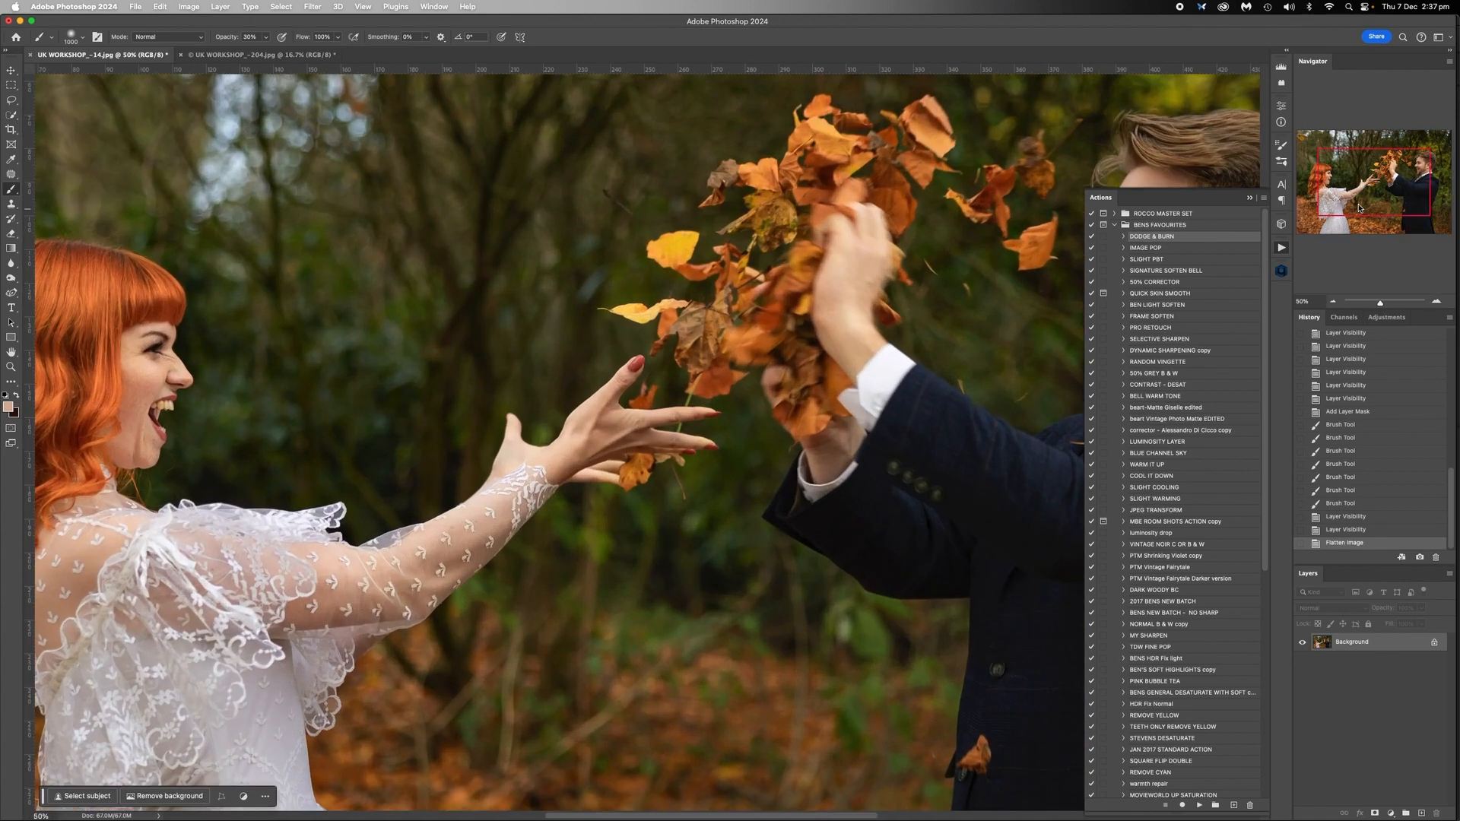
pyautogui.hscroll(-10, 798, 293)
pyautogui.scroll(8, 798, 293)
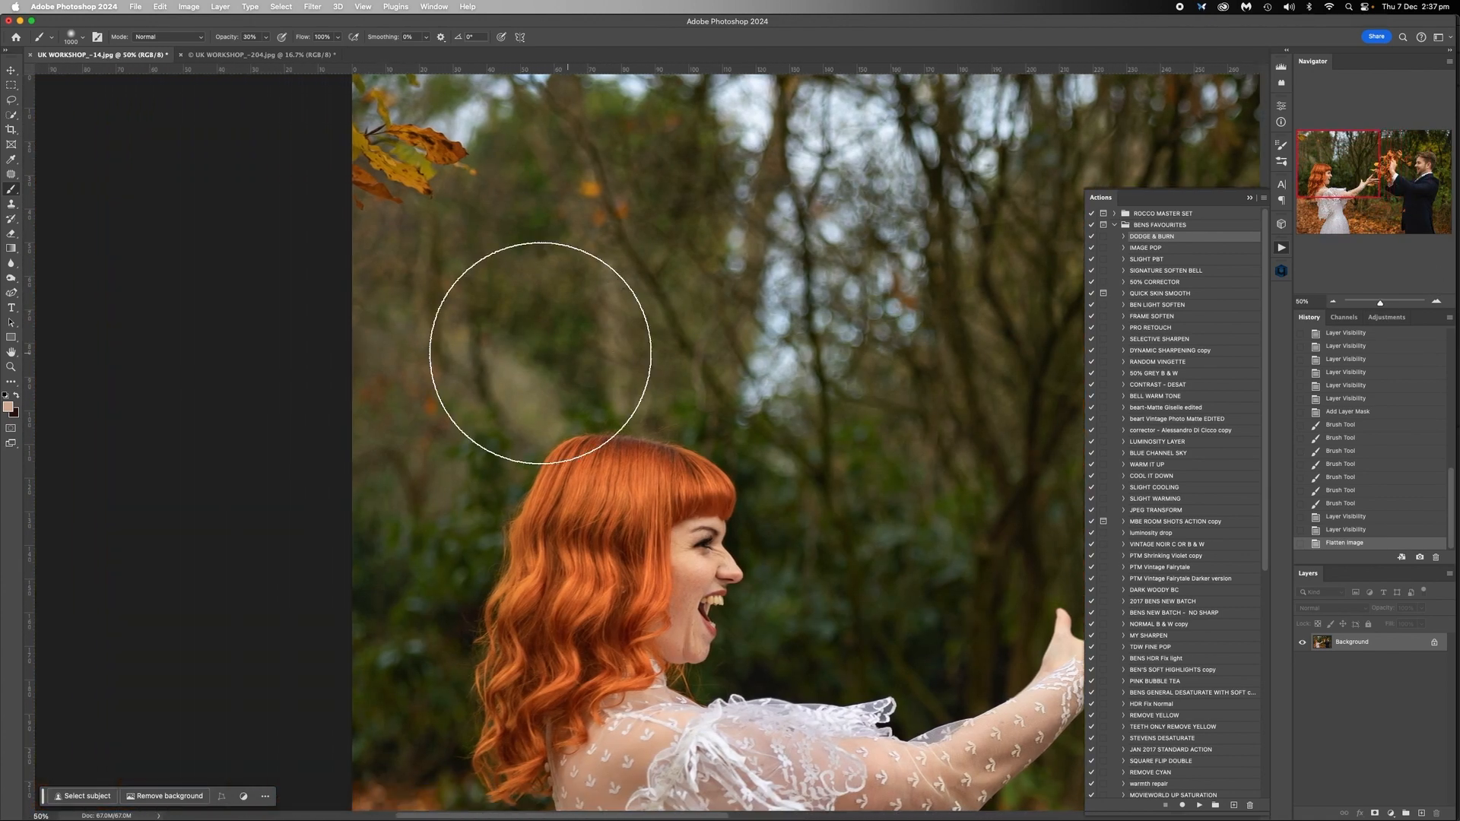
pyautogui.scroll(3, 538, 349)
pyautogui.hscroll(2, 538, 348)
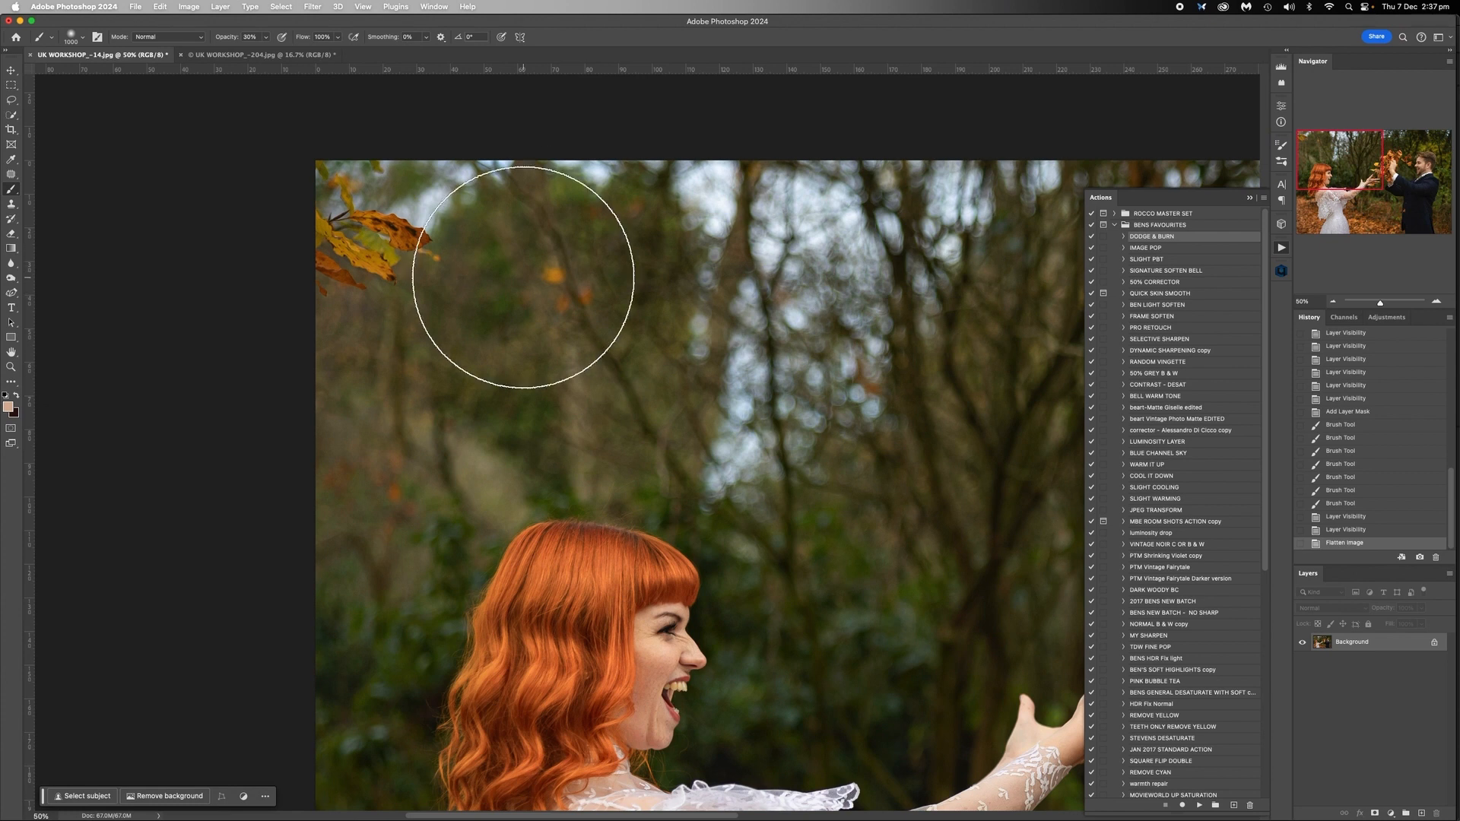
pyautogui.click(11, 174)
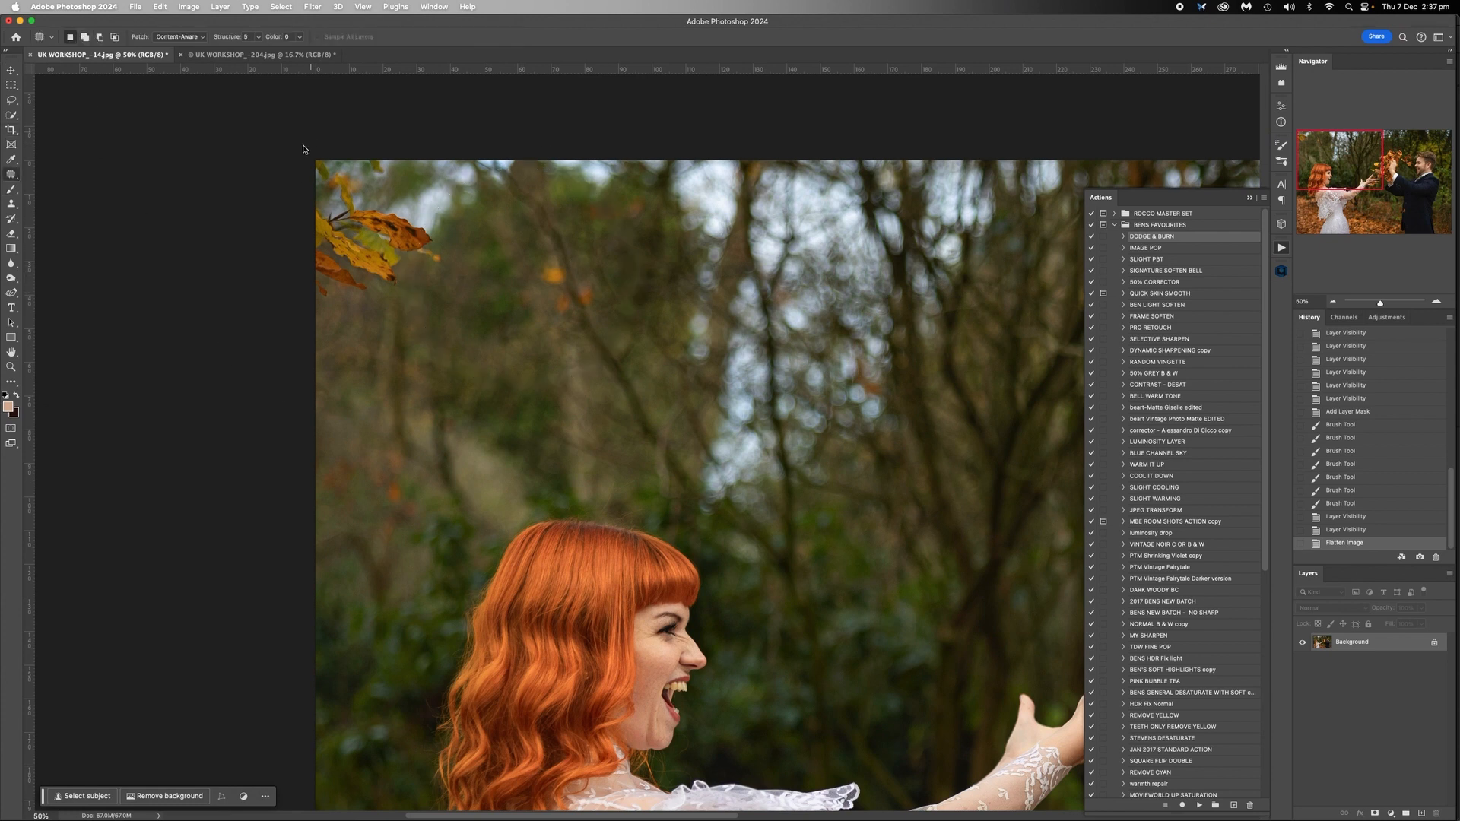
pyautogui.moveTo(460, 195)
pyautogui.mouseDown()
pyautogui.moveTo(300, 341)
pyautogui.moveTo(294, 137)
pyautogui.mouseUp()
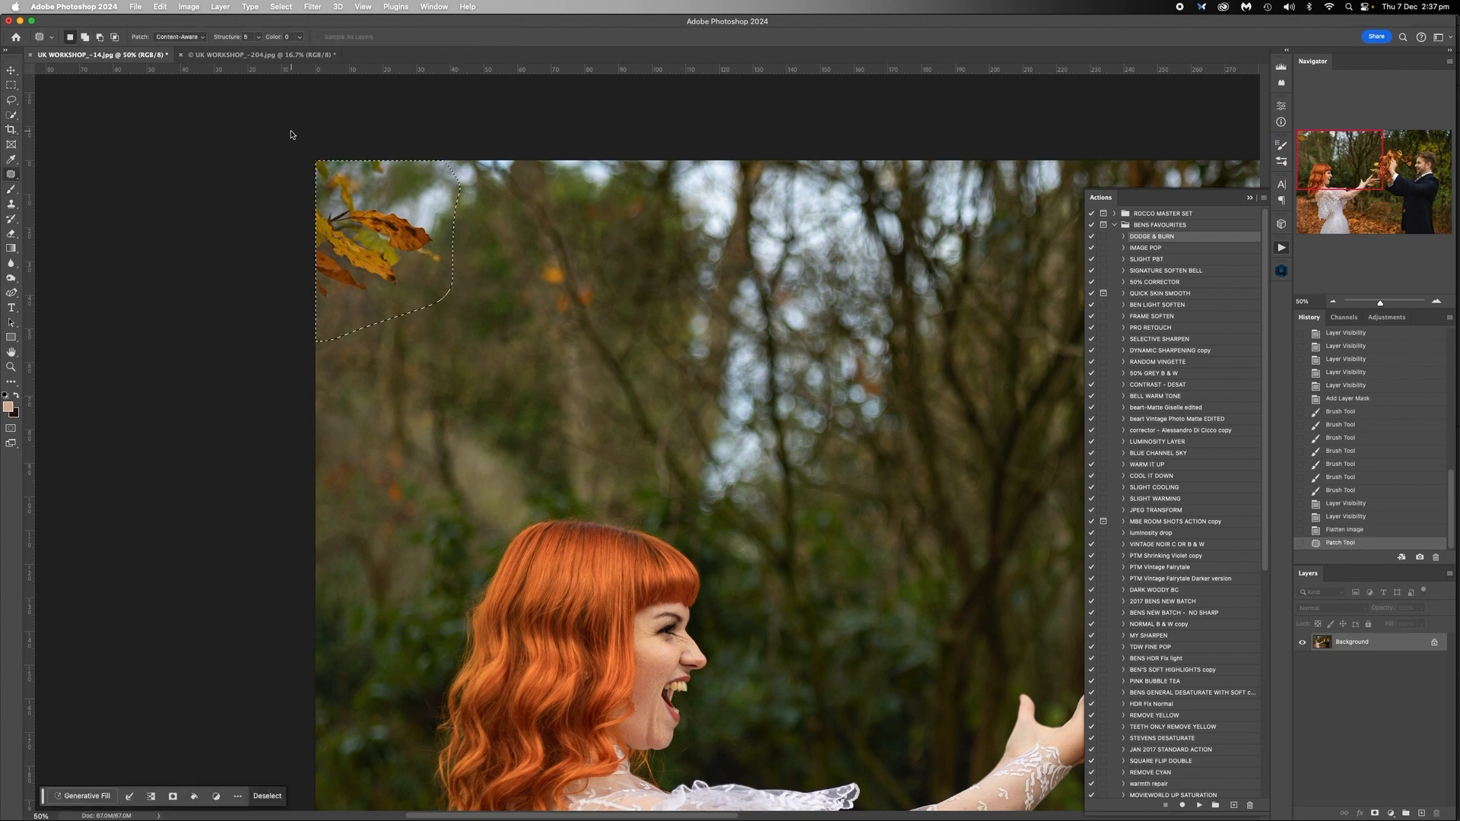
pyautogui.hotkey('shift', 'BackSpace')
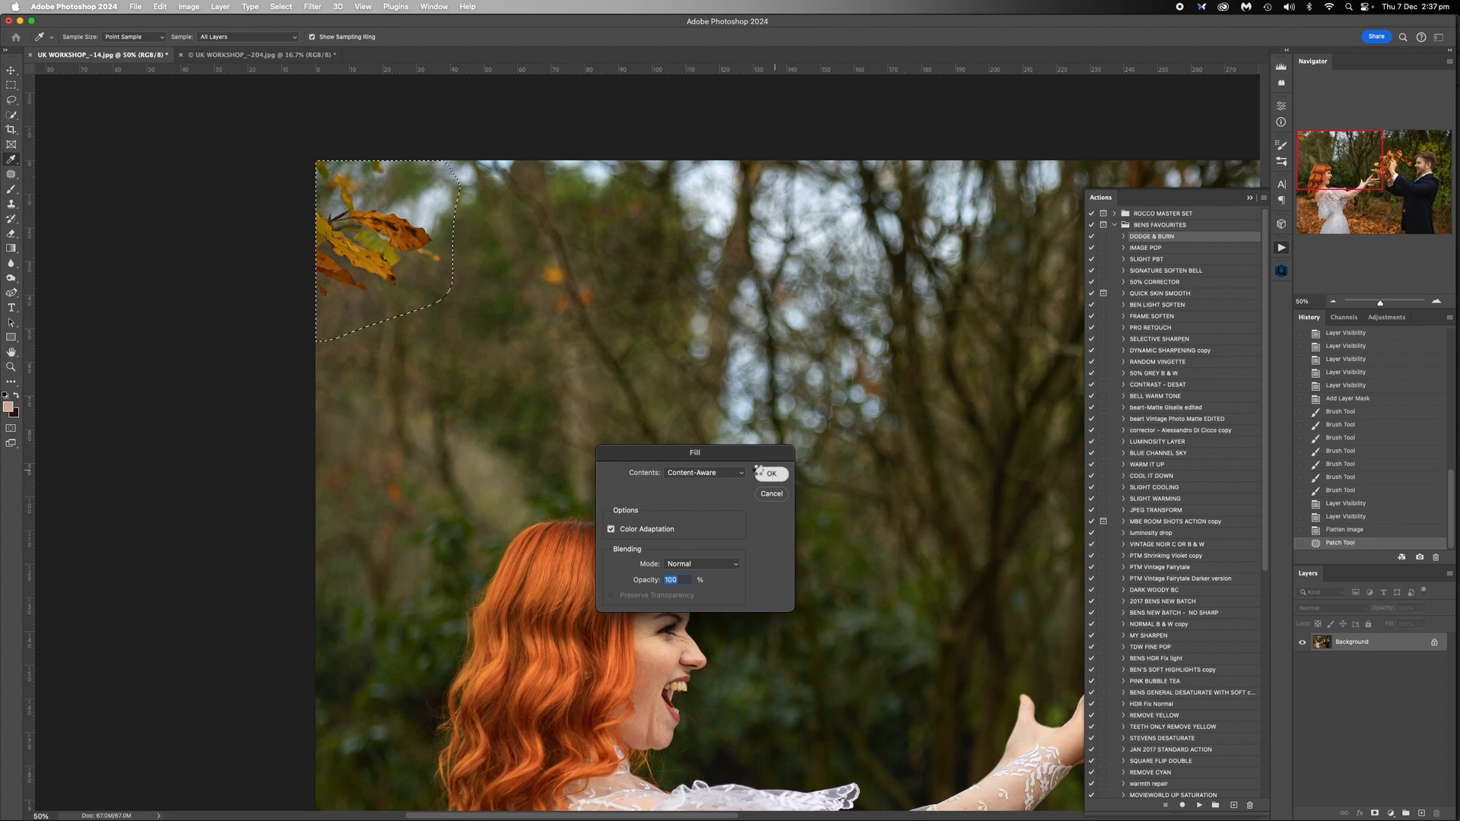
pyautogui.click(768, 474)
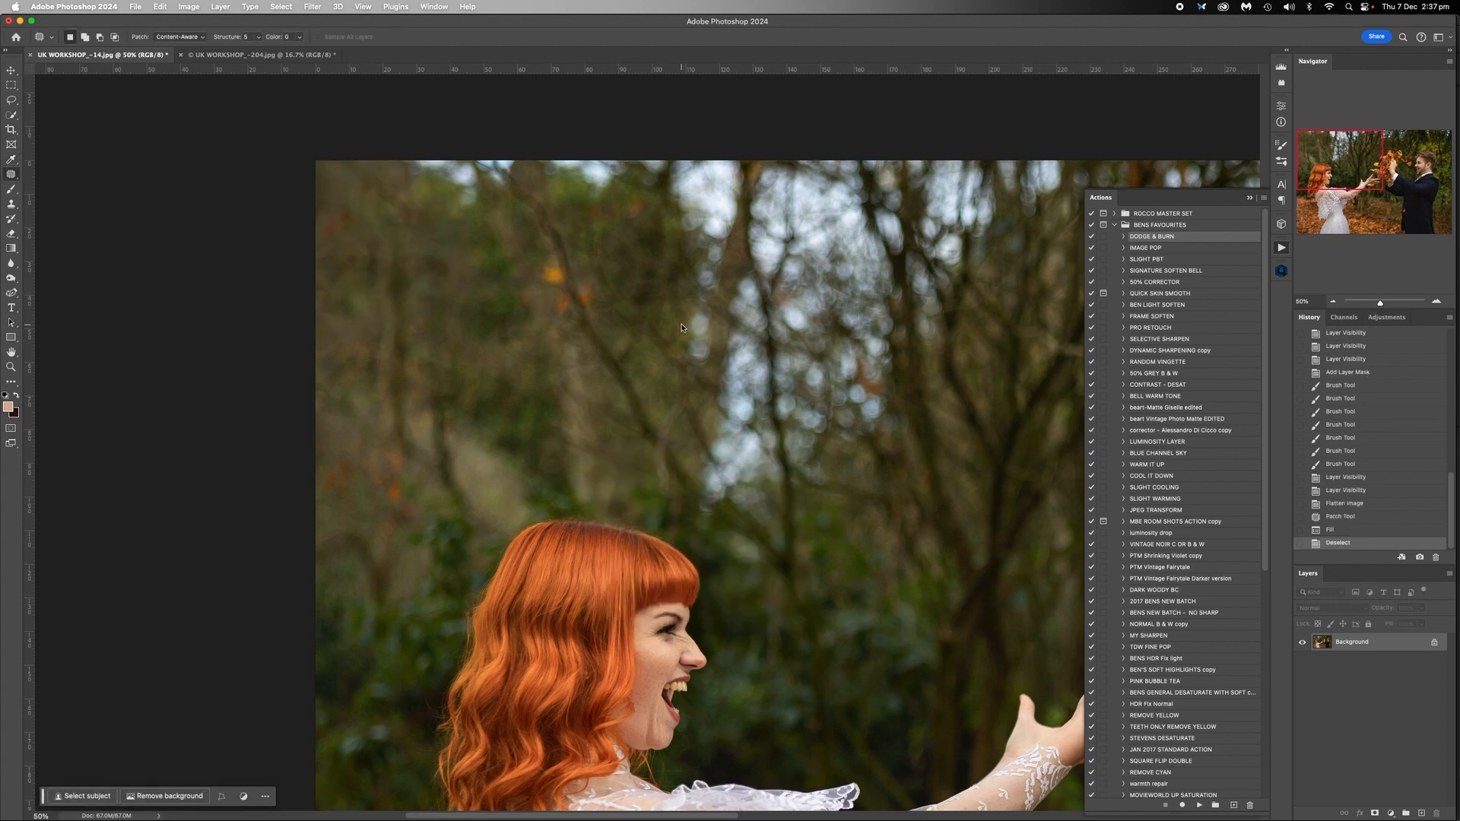
# Step: Inspect the bride's dress, the groom's suit and the thrown leaves at 50% zoom for further distractions
pyautogui.scroll(-10, 682, 329)
pyautogui.hscroll(3, 682, 328)
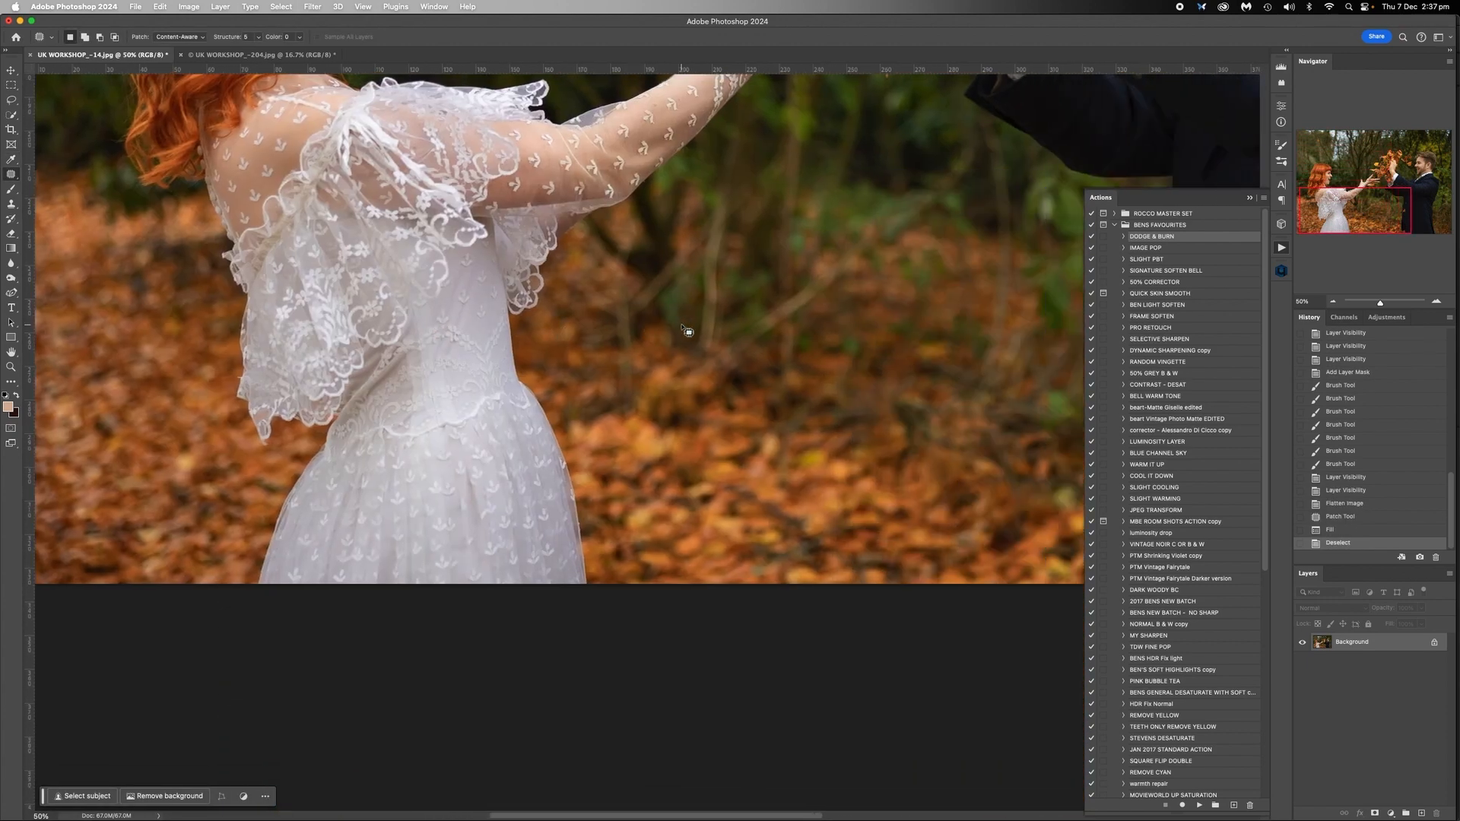
pyautogui.hscroll(15, 687, 331)
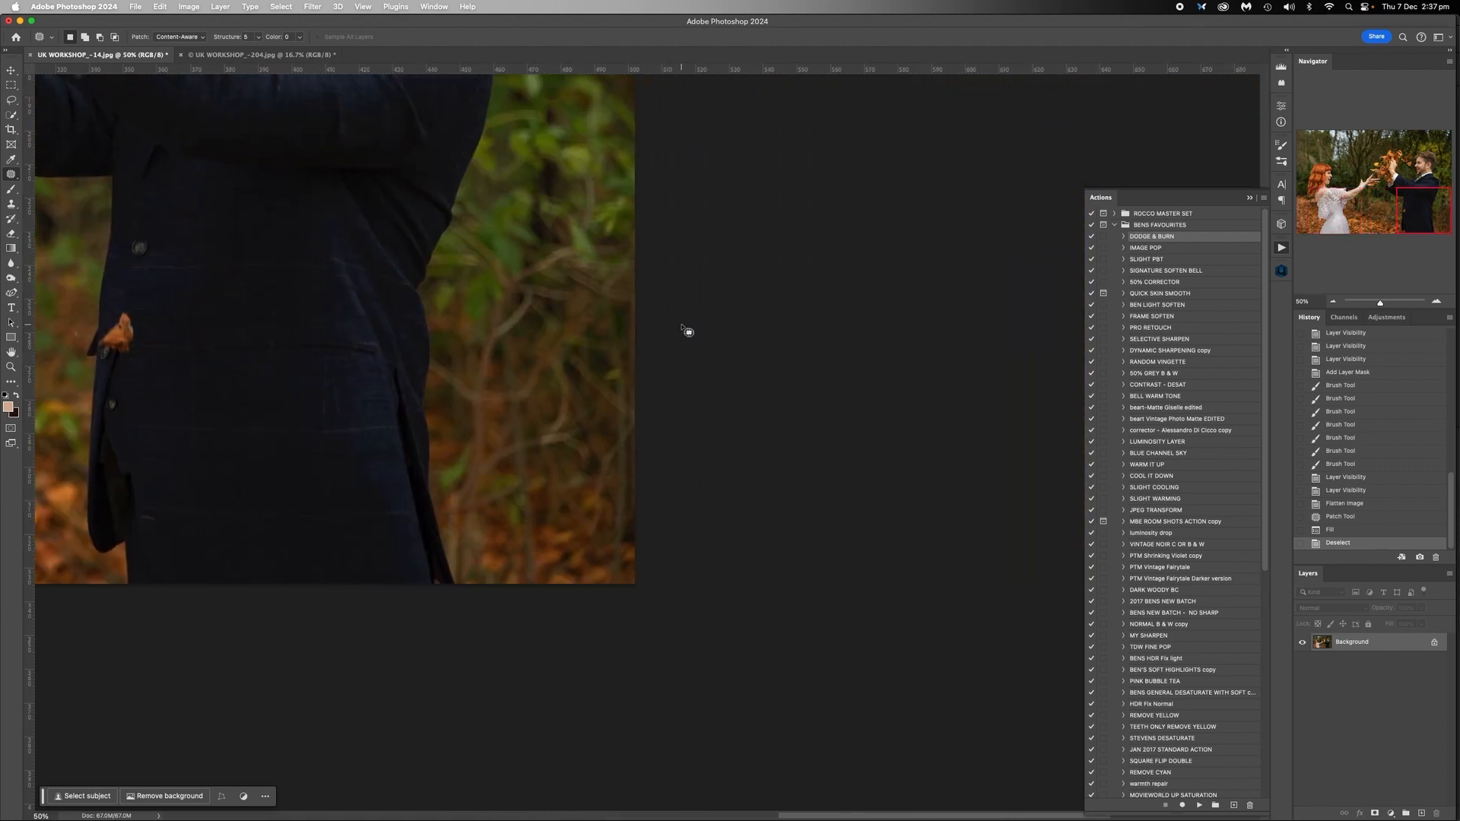
pyautogui.scroll(15, 687, 331)
pyautogui.hscroll(-5, 686, 331)
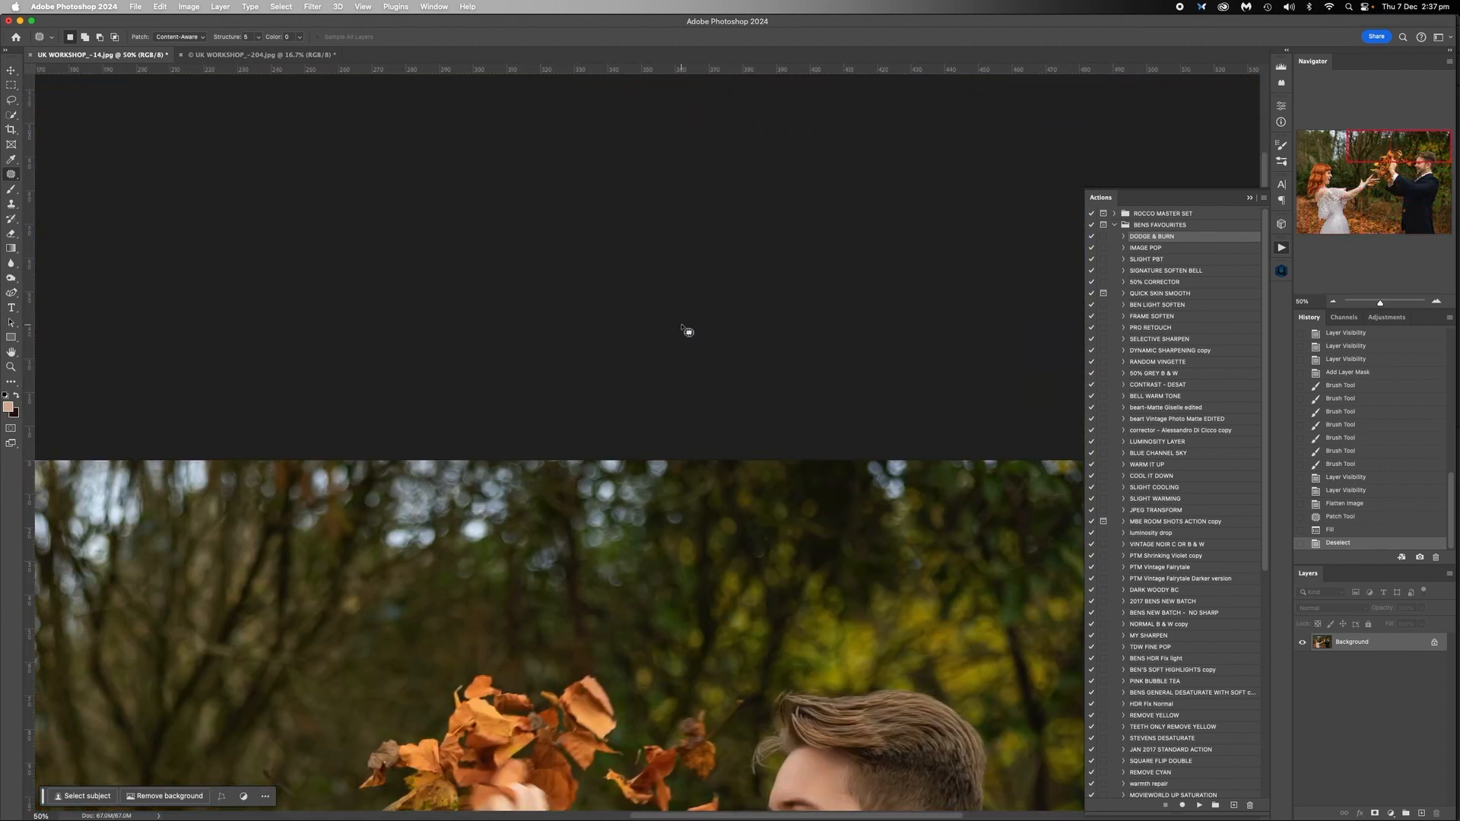
pyautogui.scroll(-5, 686, 331)
pyautogui.scroll(-5, 685, 334)
pyautogui.hscroll(-1, 683, 338)
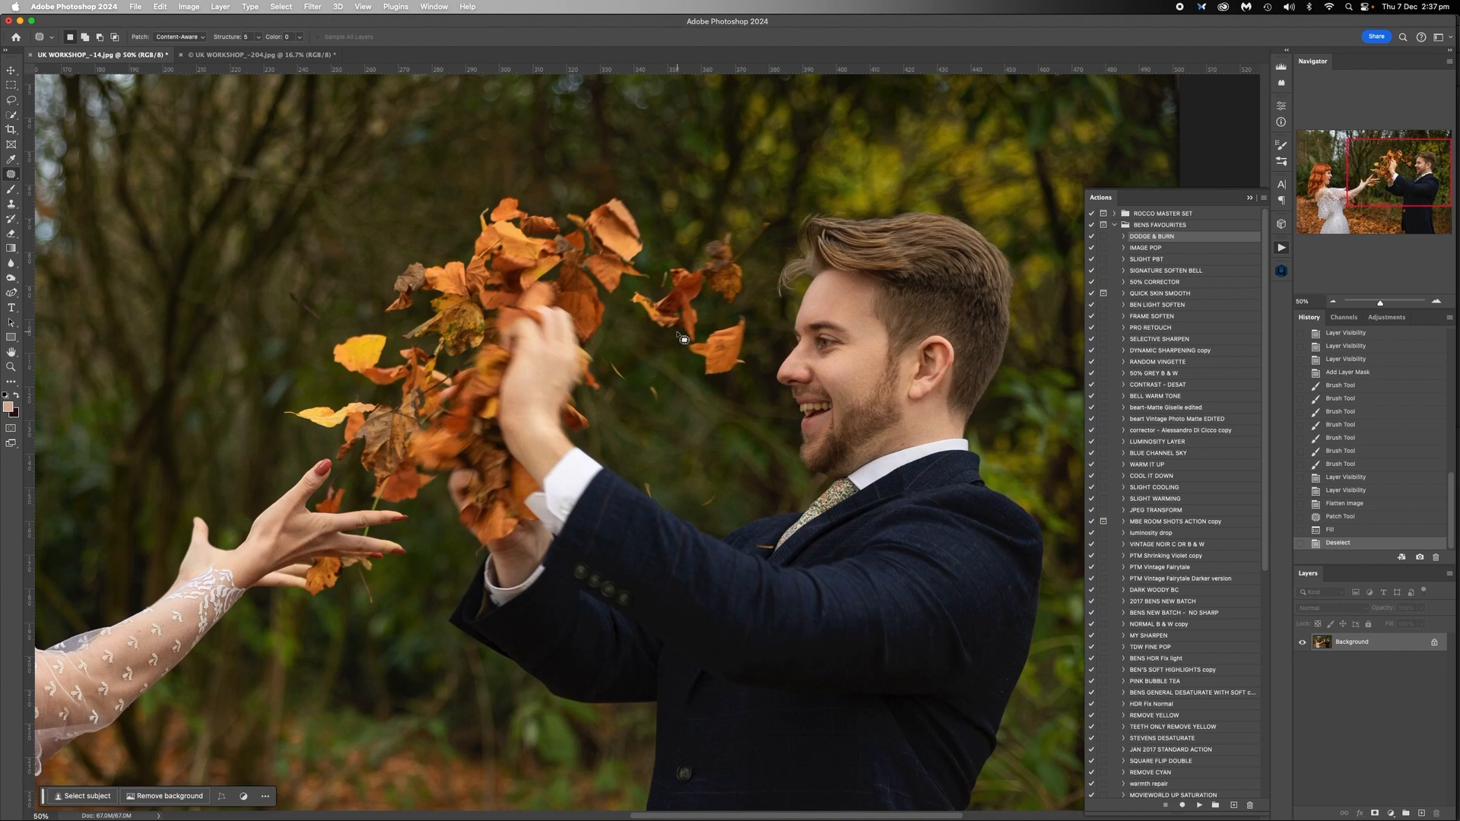
pyautogui.hscroll(-10, 682, 338)
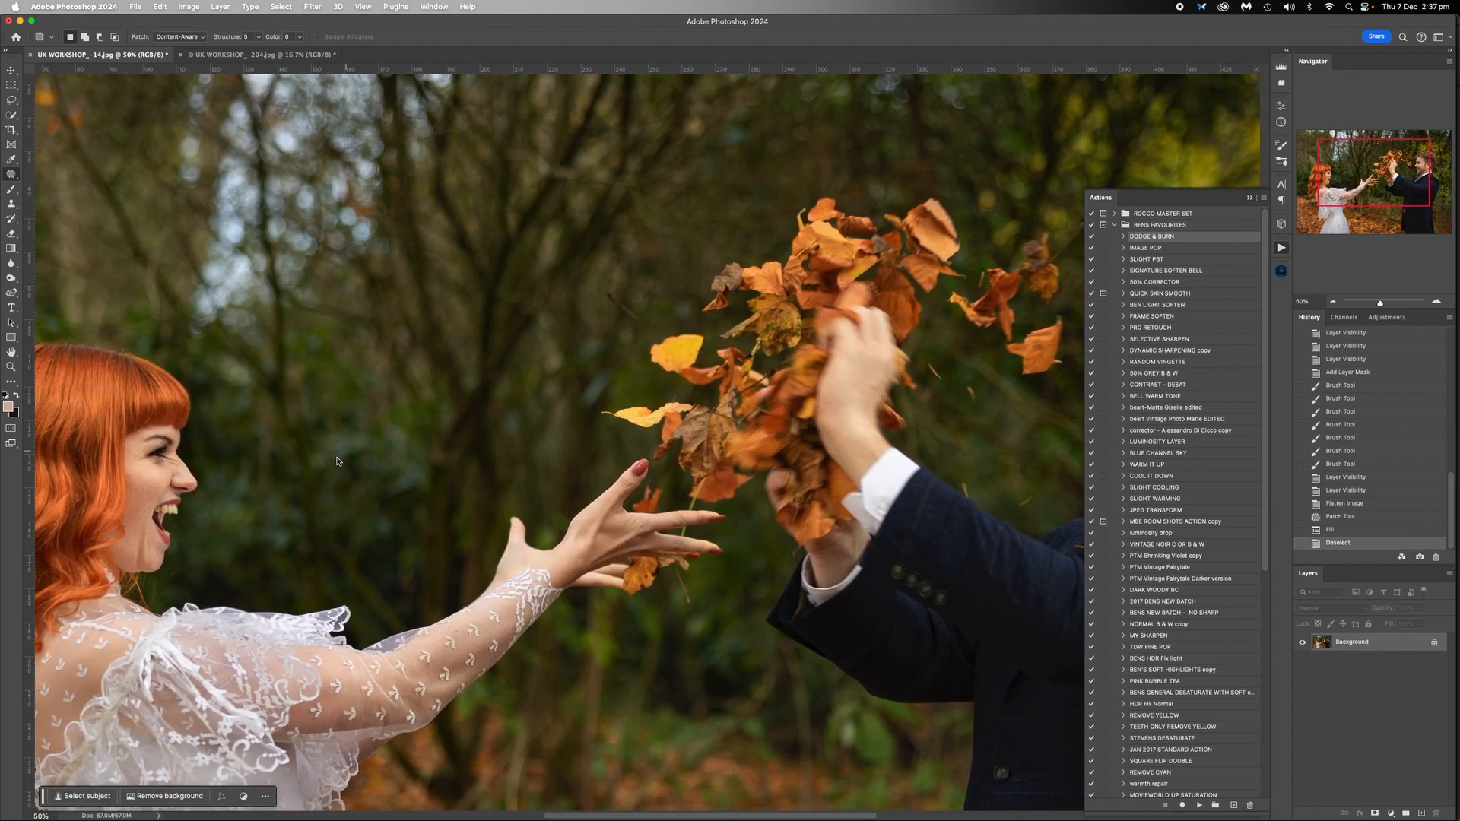
# Step: Examine the bride's face and lace sleeve, the couple's hands and the groom's profile at 66.67% zoom
pyautogui.click(1434, 302)
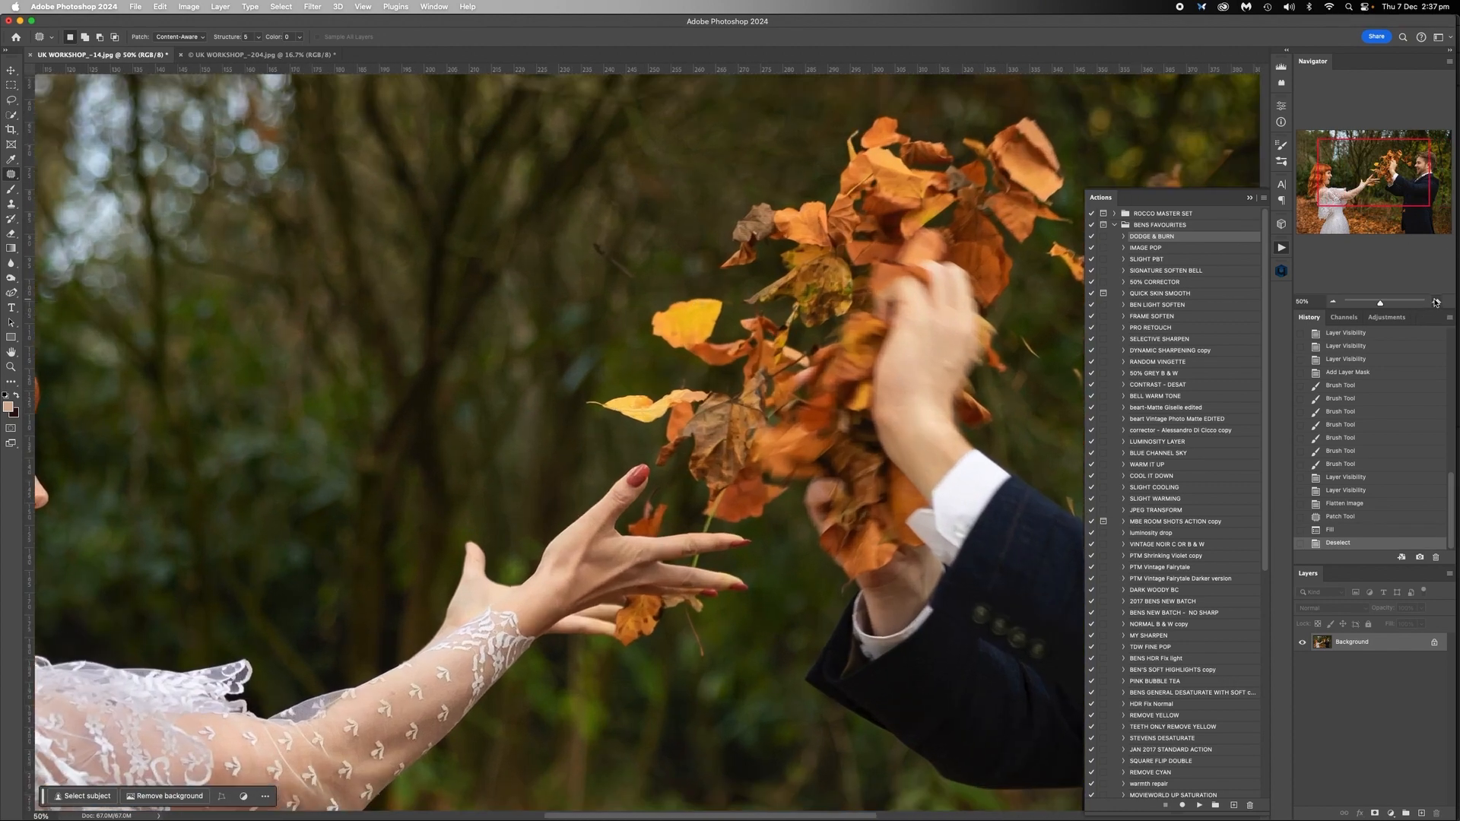
pyautogui.moveTo(1343, 179); pyautogui.dragTo(1308, 186)
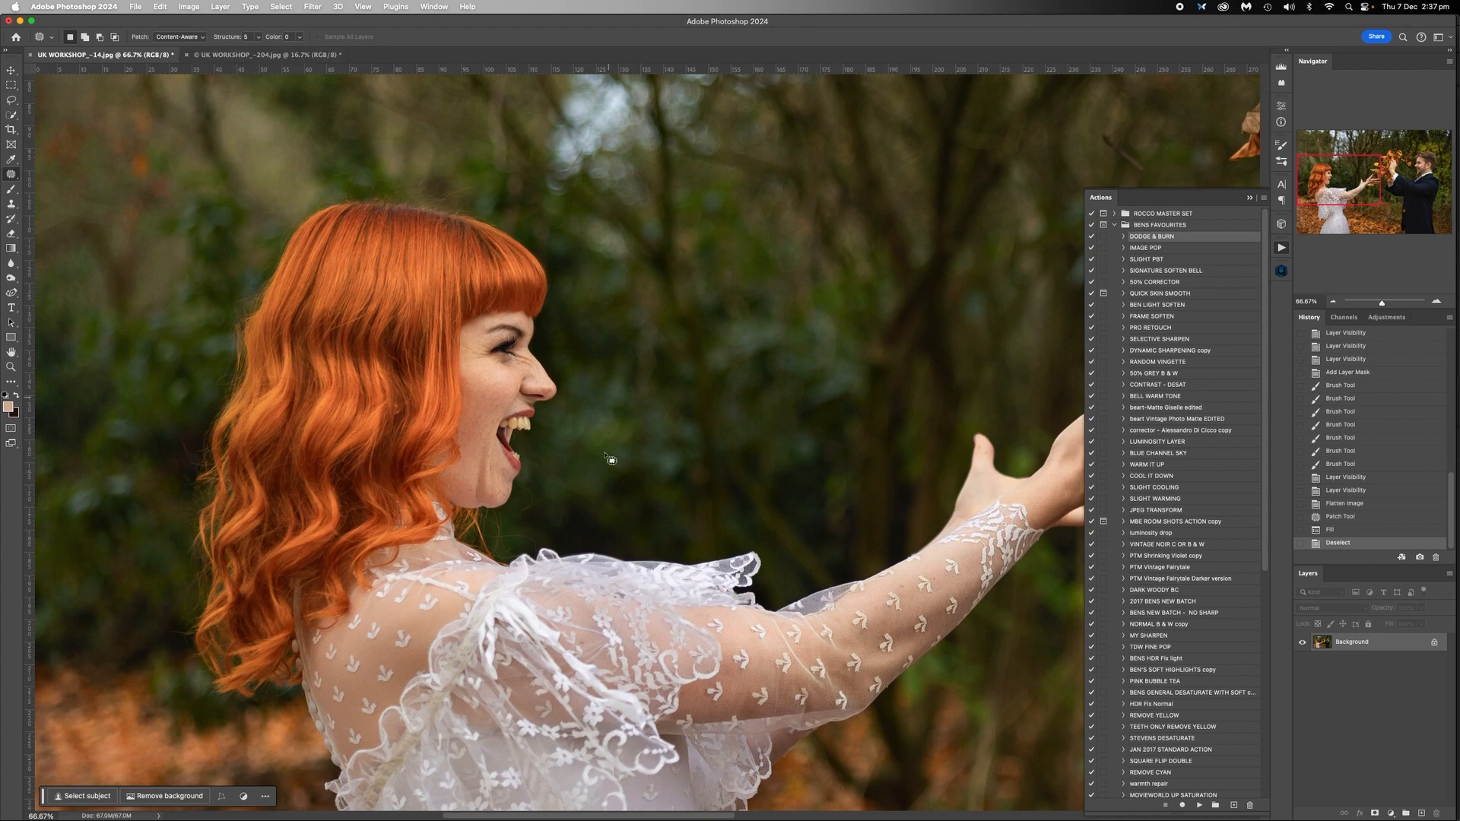
pyautogui.scroll(-5, 711, 420)
pyautogui.hscroll(10, 711, 420)
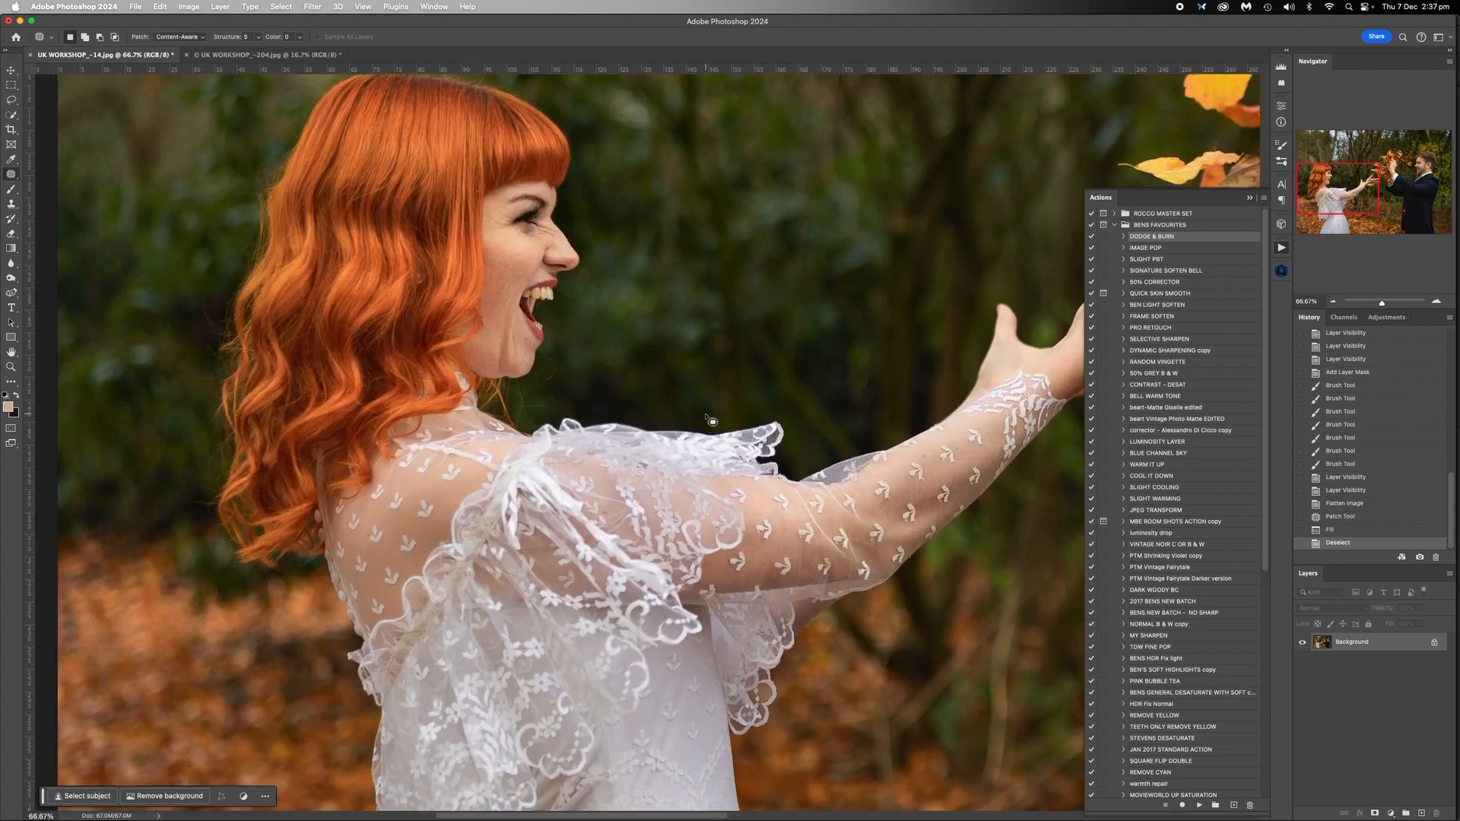
pyautogui.hscroll(3, 712, 421)
pyautogui.scroll(1, 711, 421)
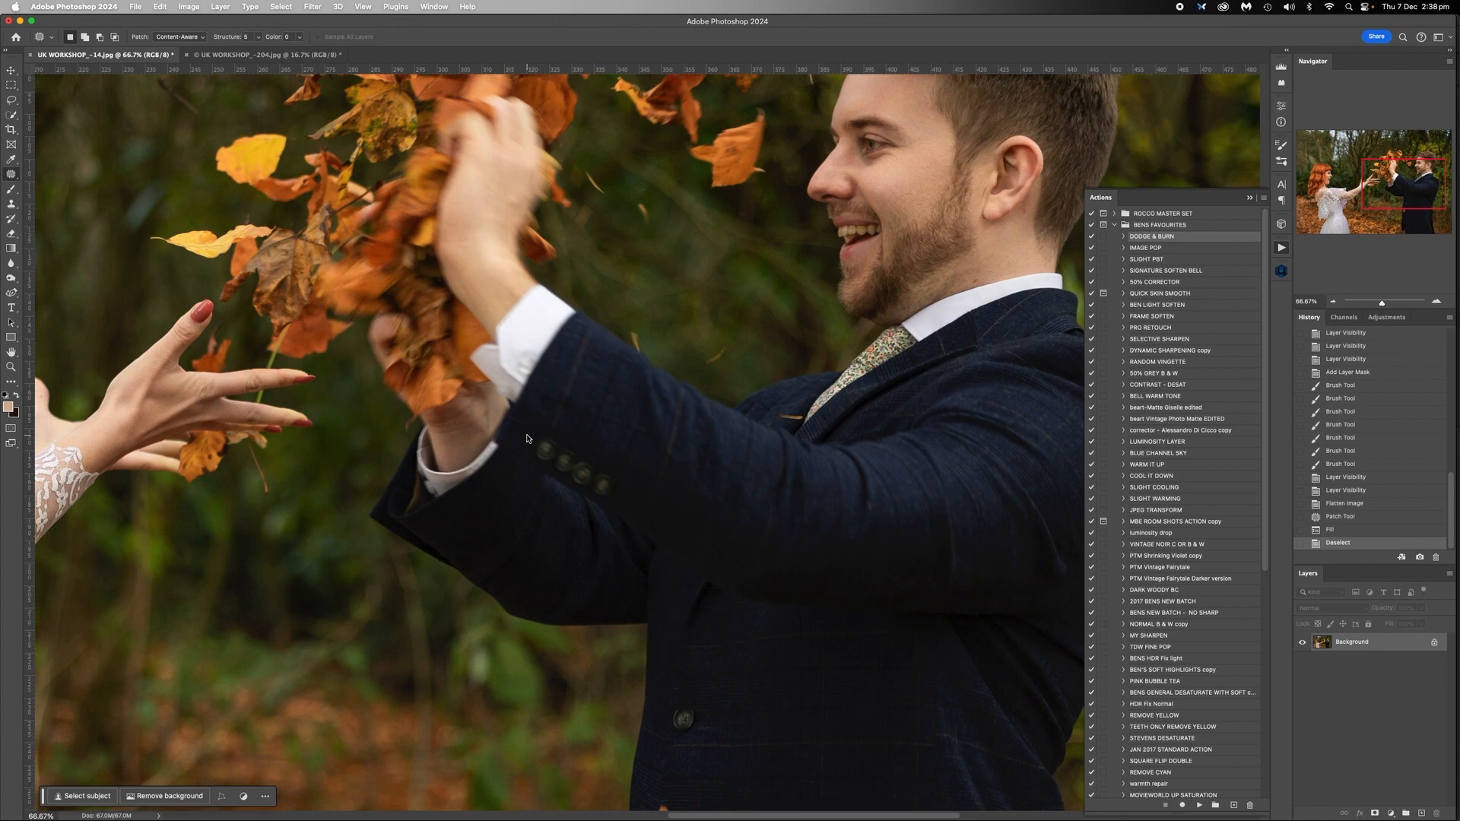
pyautogui.hscroll(-5, 920, 380)
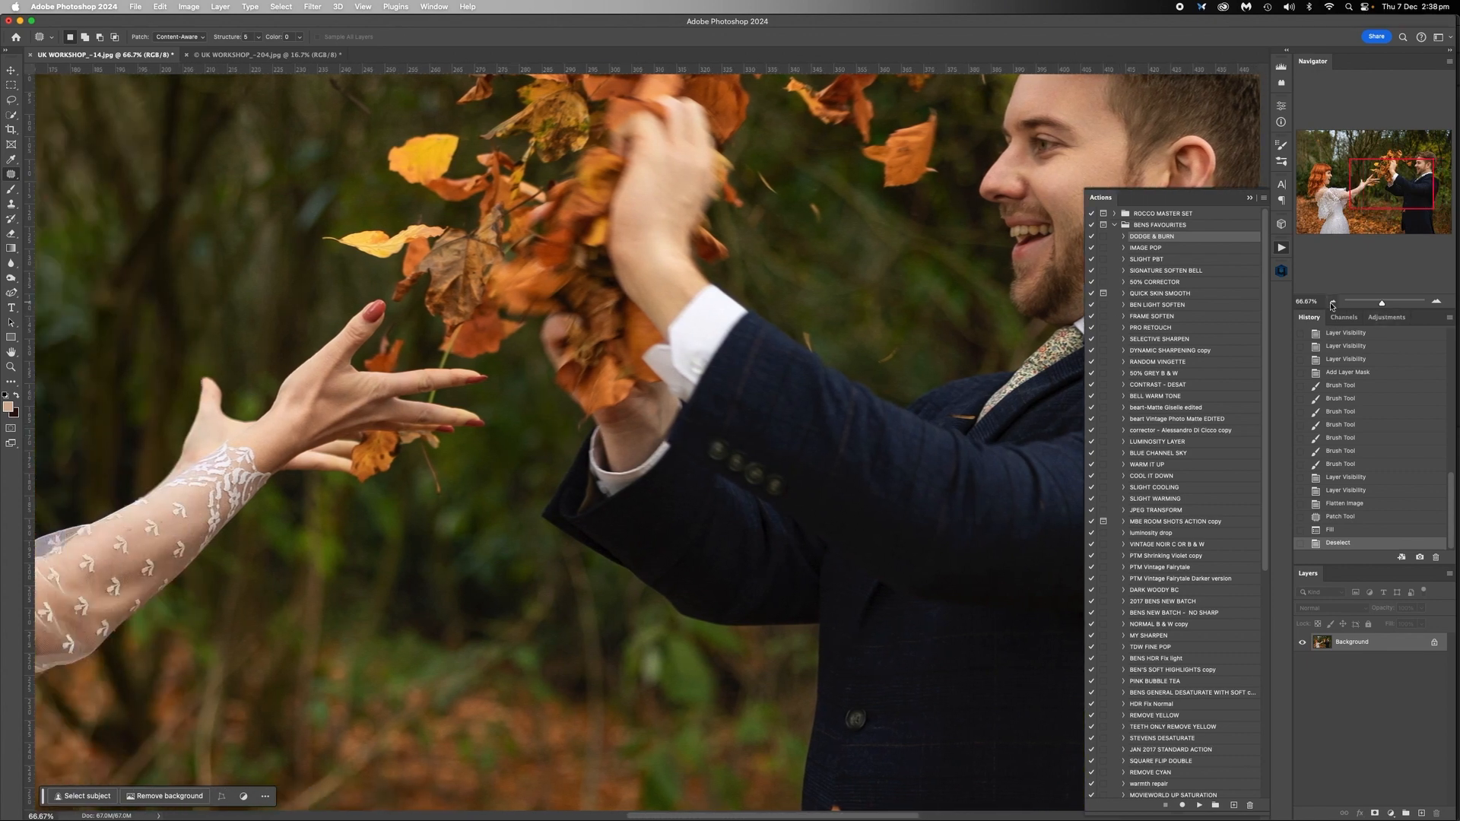
pyautogui.click(1332, 302)
pyautogui.click(1332, 302)
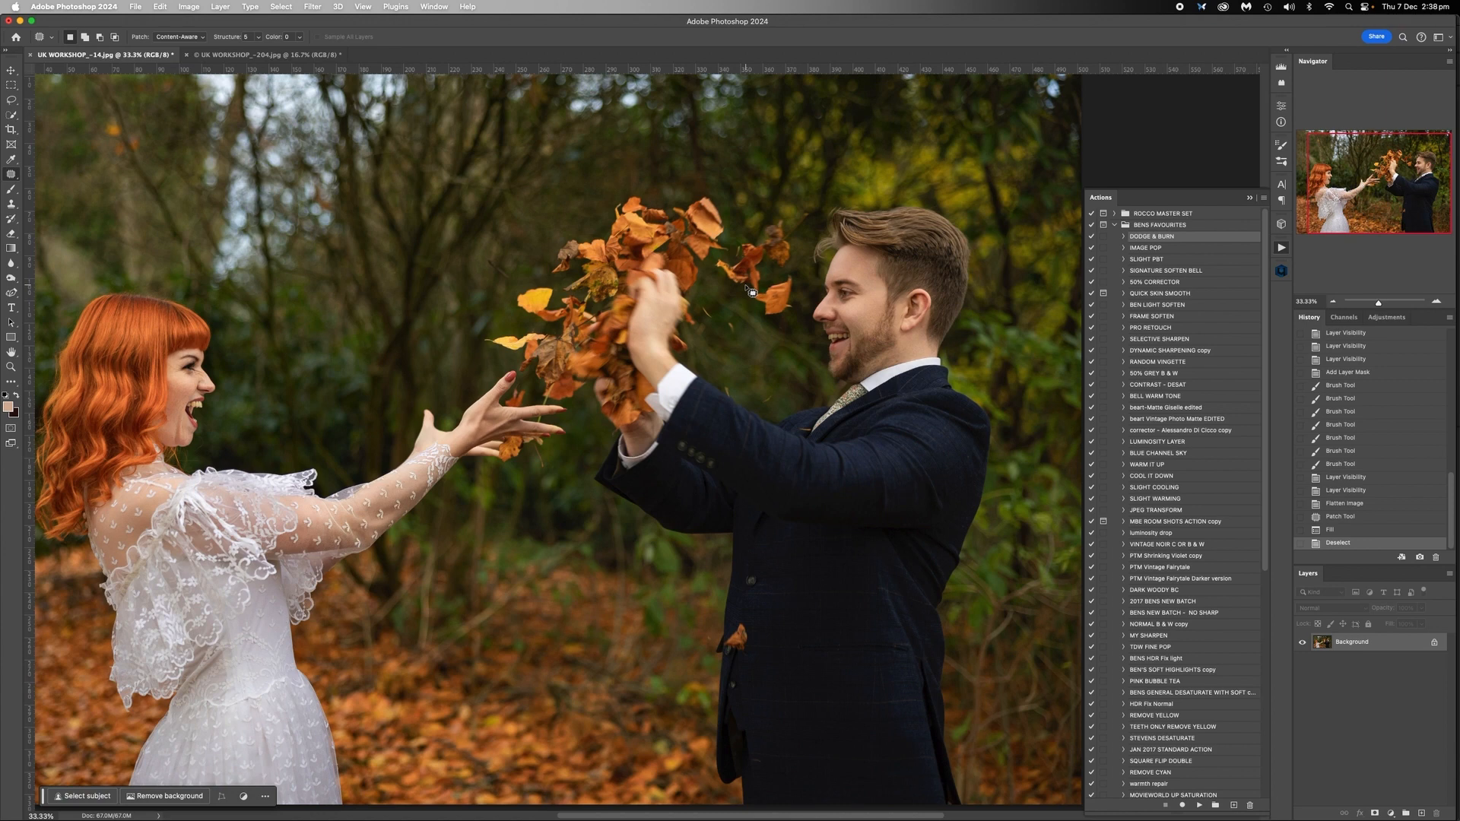
# Step: In Liquify, nudge the contour under the bride's chin slightly inward with a size 70 warp brush at 100% zoom
pyautogui.click(314, 7)
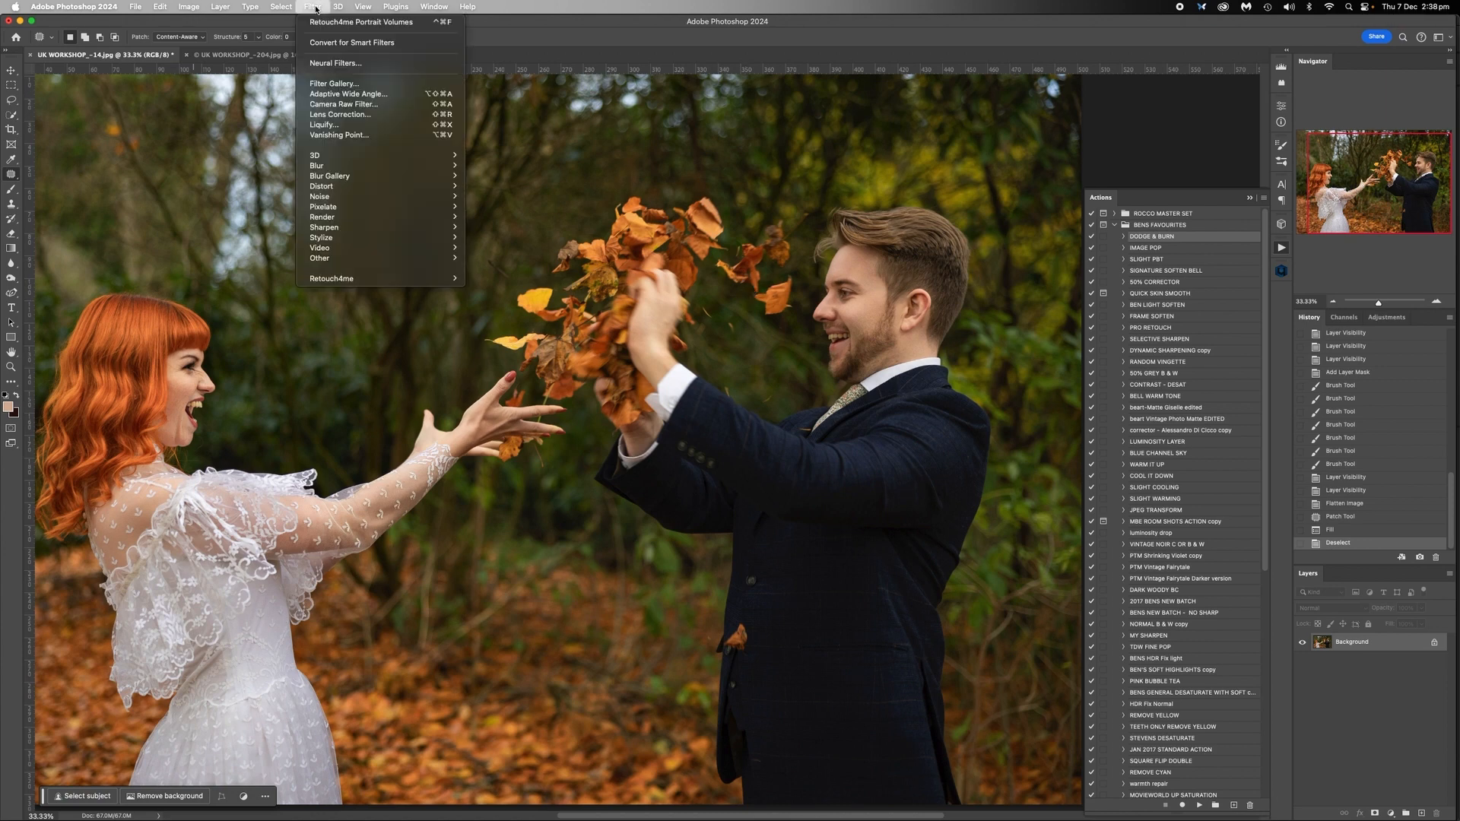
pyautogui.click(337, 126)
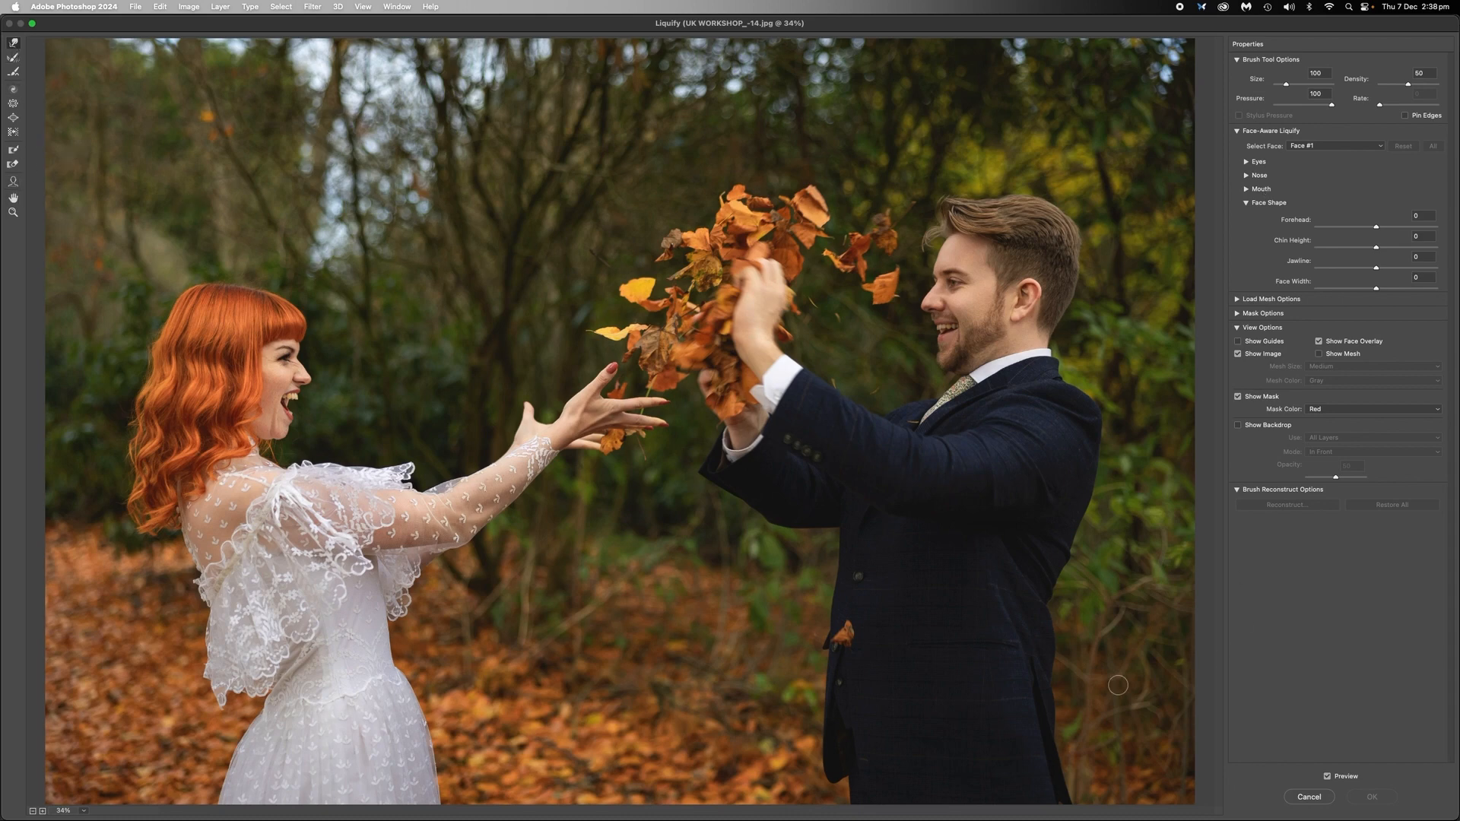
pyautogui.click(43, 810)
pyautogui.click(43, 810)
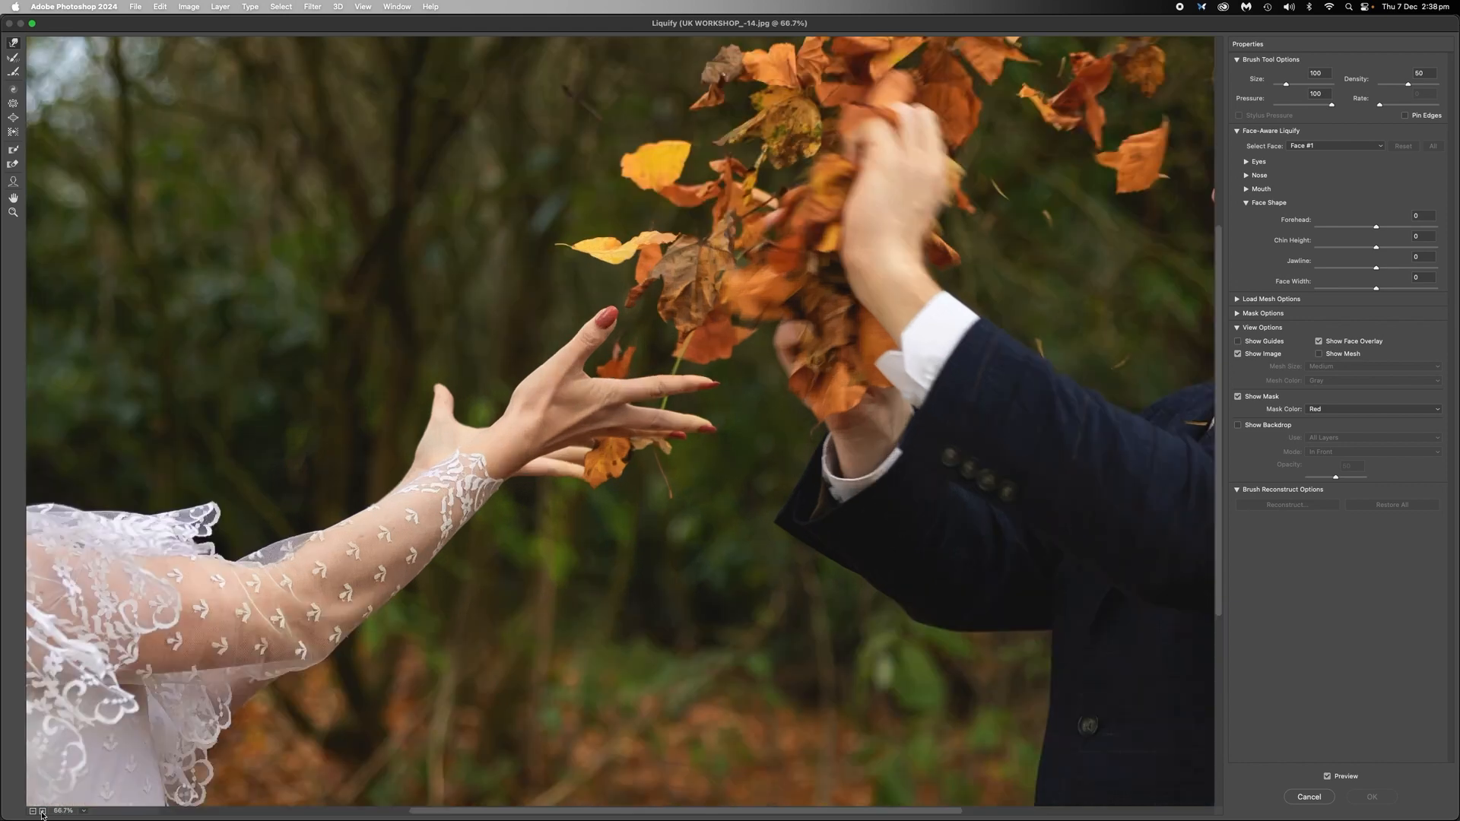
pyautogui.click(42, 810)
pyautogui.hscroll(-10, 410, 540)
pyautogui.hscroll(6, 410, 540)
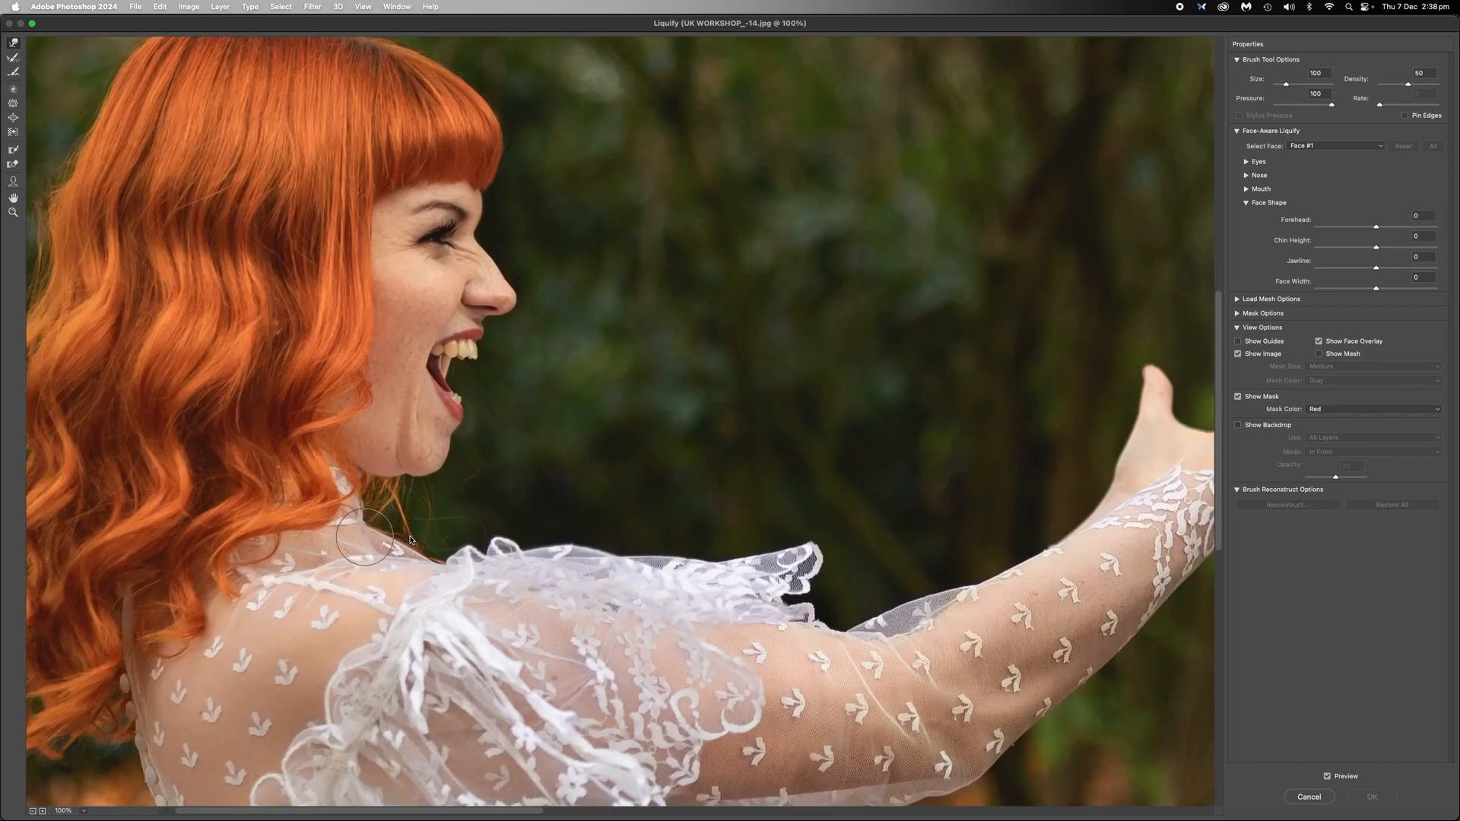
pyautogui.hscroll(-8, 410, 540)
pyautogui.hscroll(1, 411, 537)
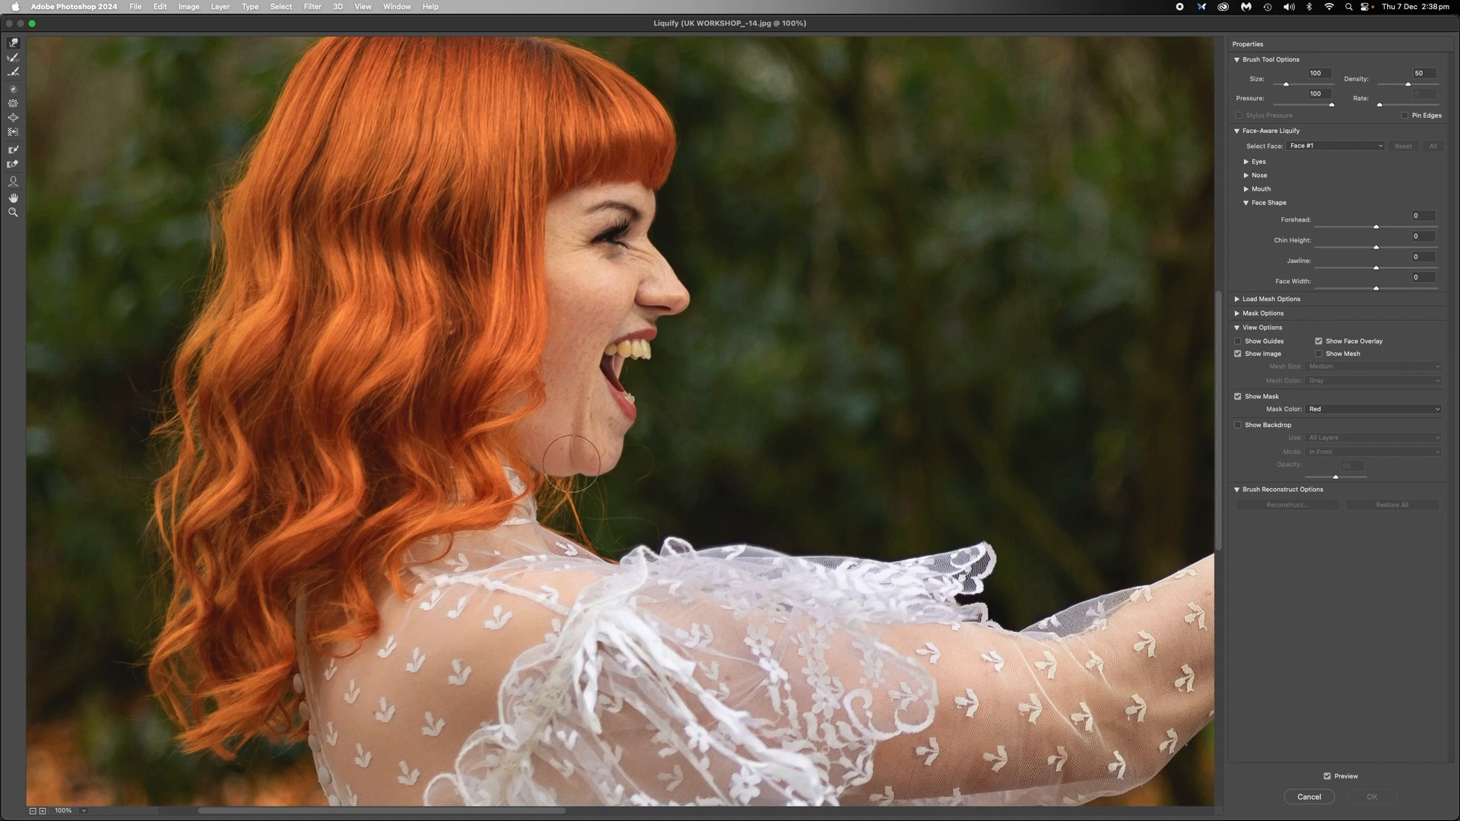
pyautogui.press('[')
pyautogui.press('[')
pyautogui.press('[')
pyautogui.moveTo(571, 480); pyautogui.dragTo(567, 480)
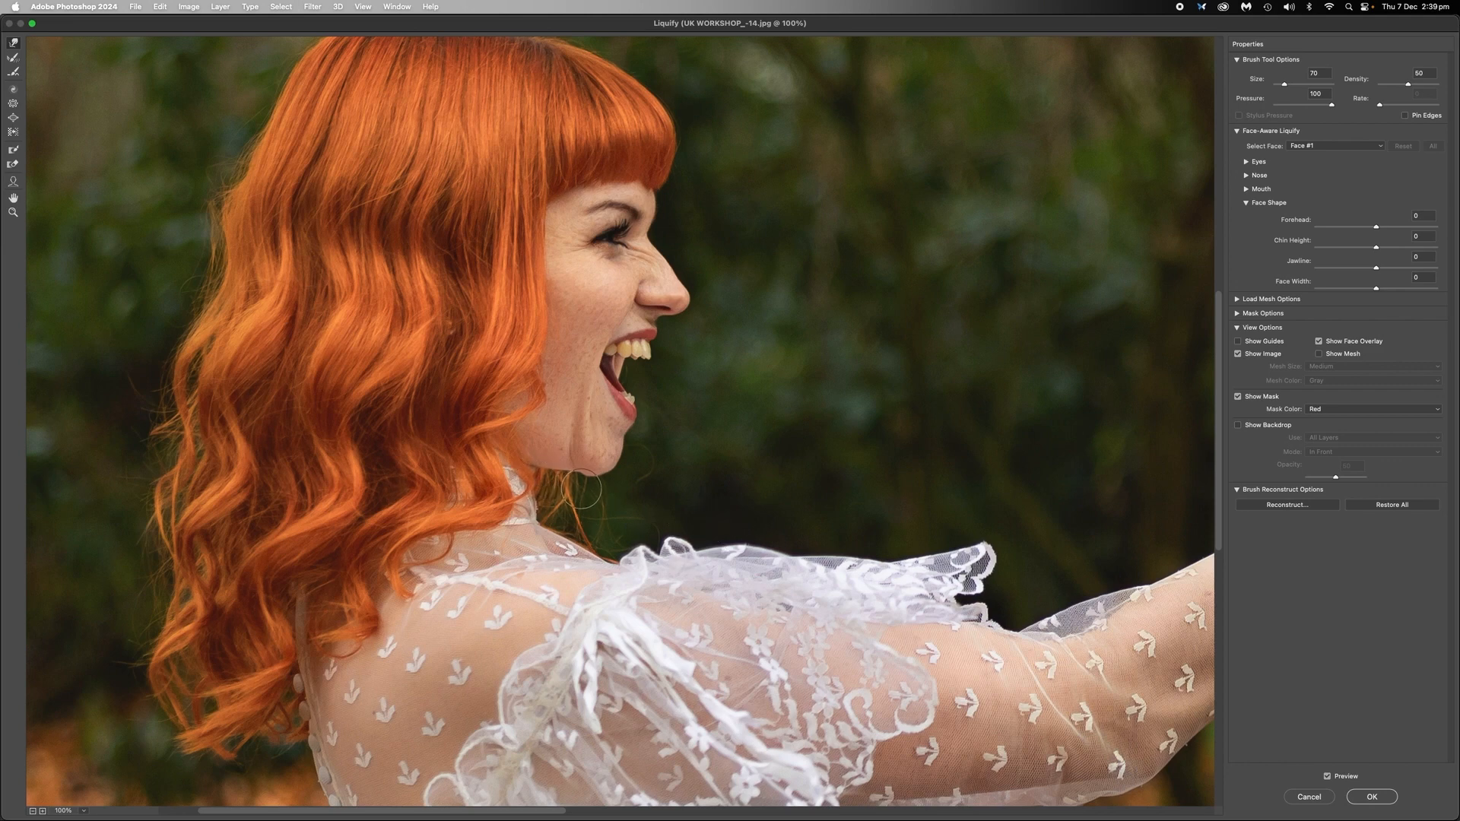
# Step: Check the groom's face and collar in Liquify and apply the reshaping to the photo
pyautogui.hscroll(20, 712, 491)
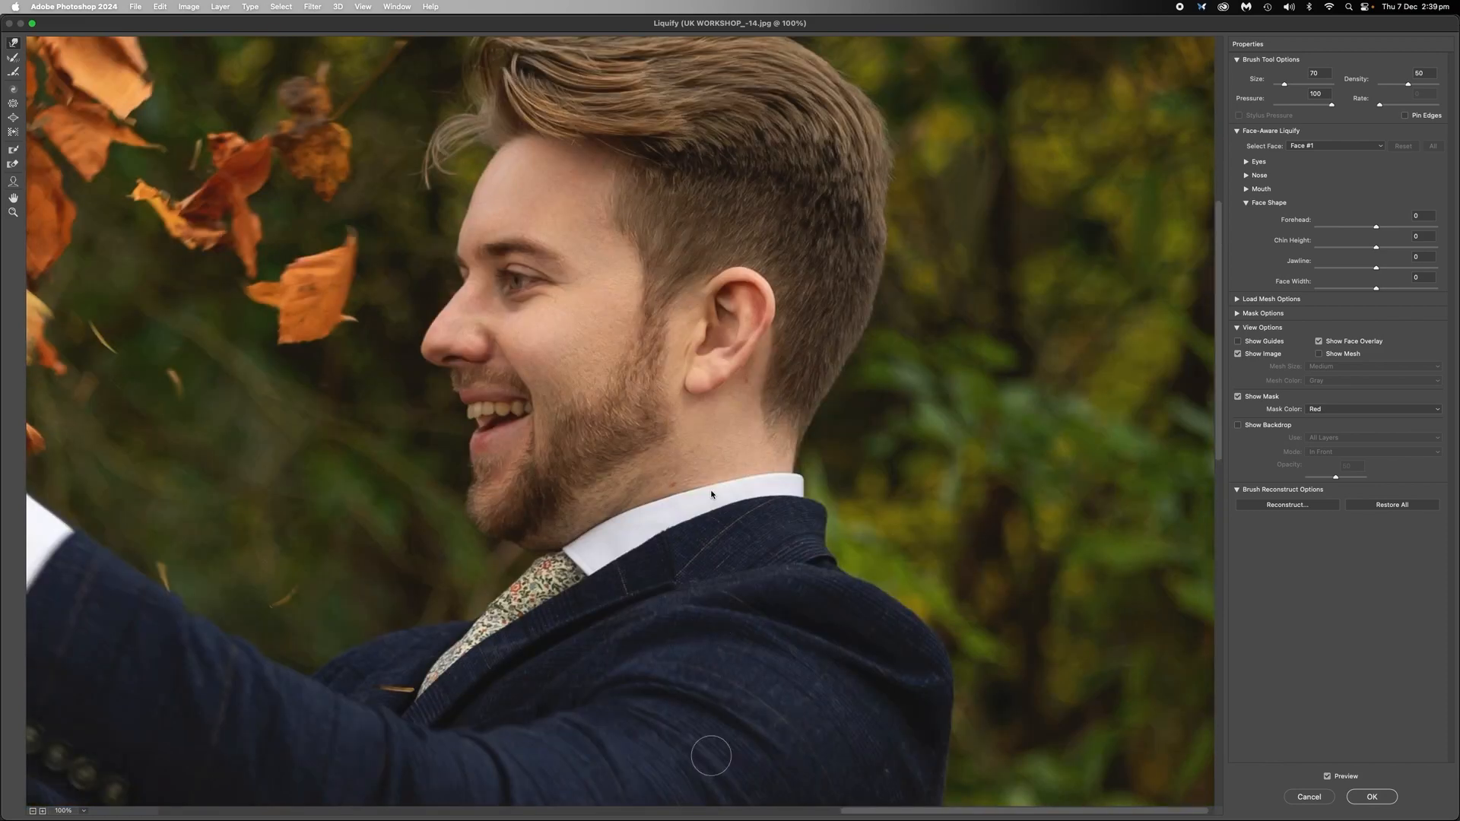
pyautogui.hscroll(-3, 711, 494)
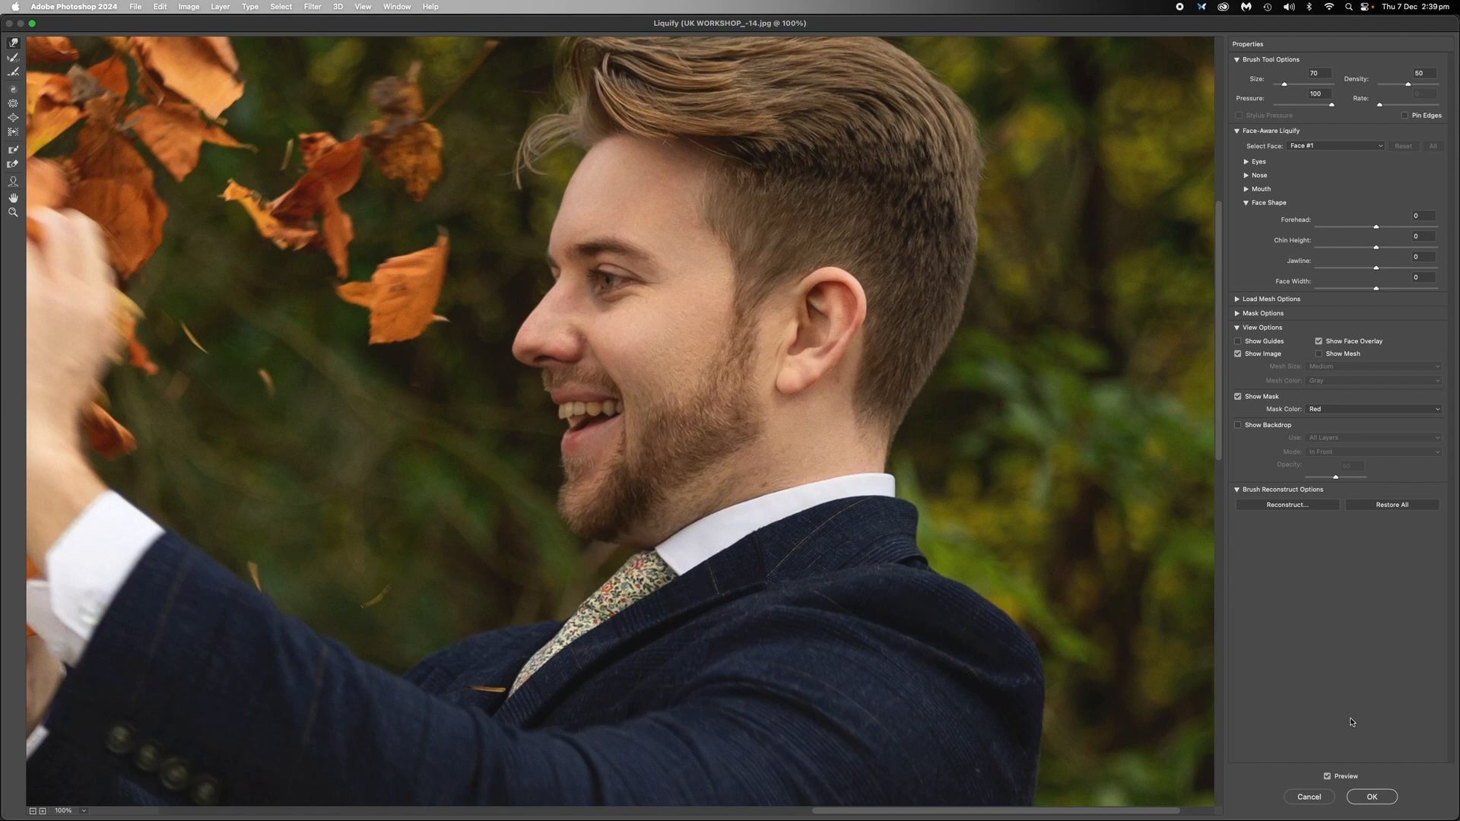
pyautogui.click(1372, 797)
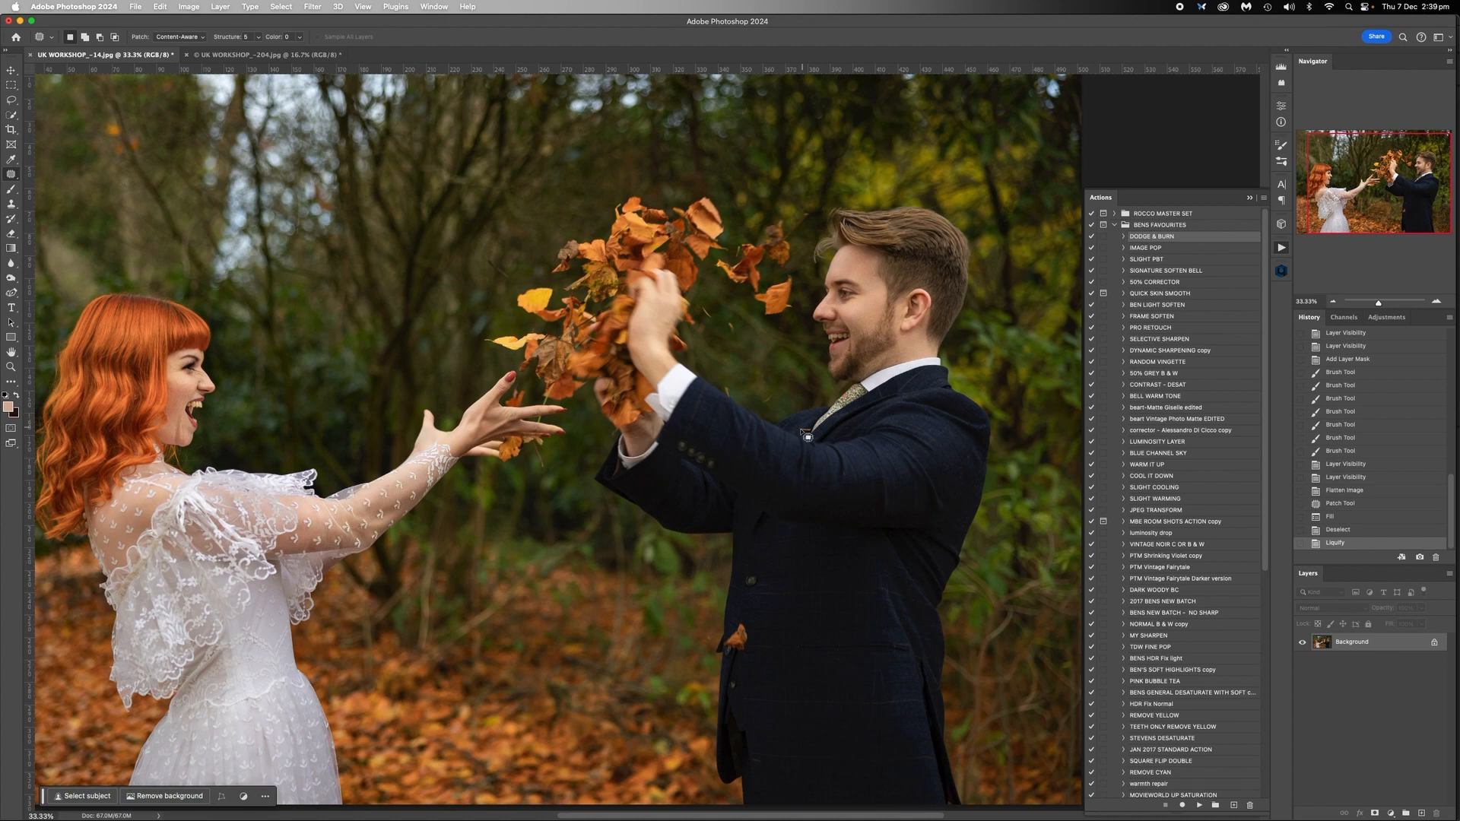
# Step: Run the IMAGE POP action on the couple's photo and compare the look with UK WORKSHOP_-204.jpg
pyautogui.click(1332, 301)
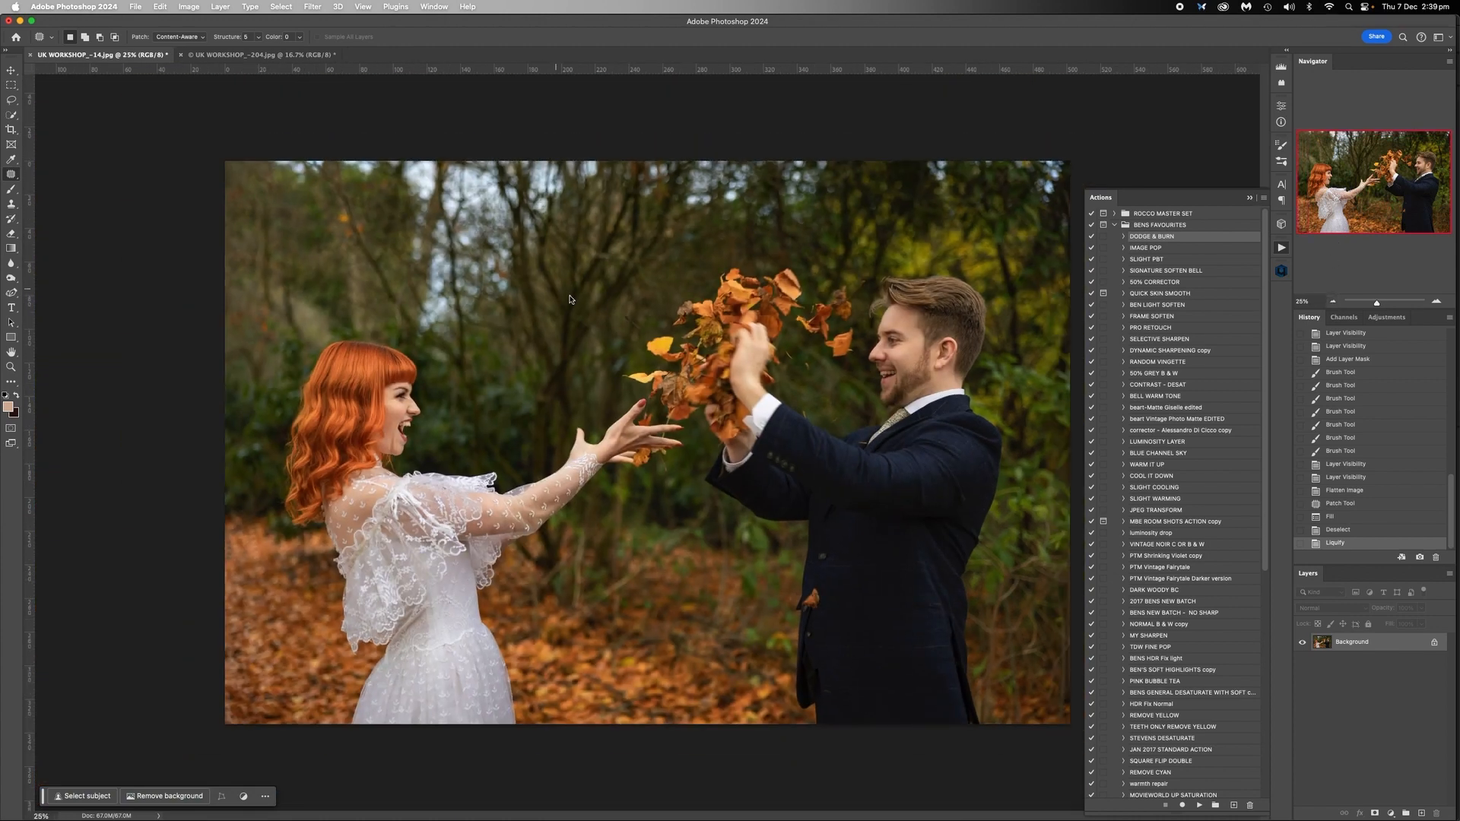
pyautogui.click(1141, 248)
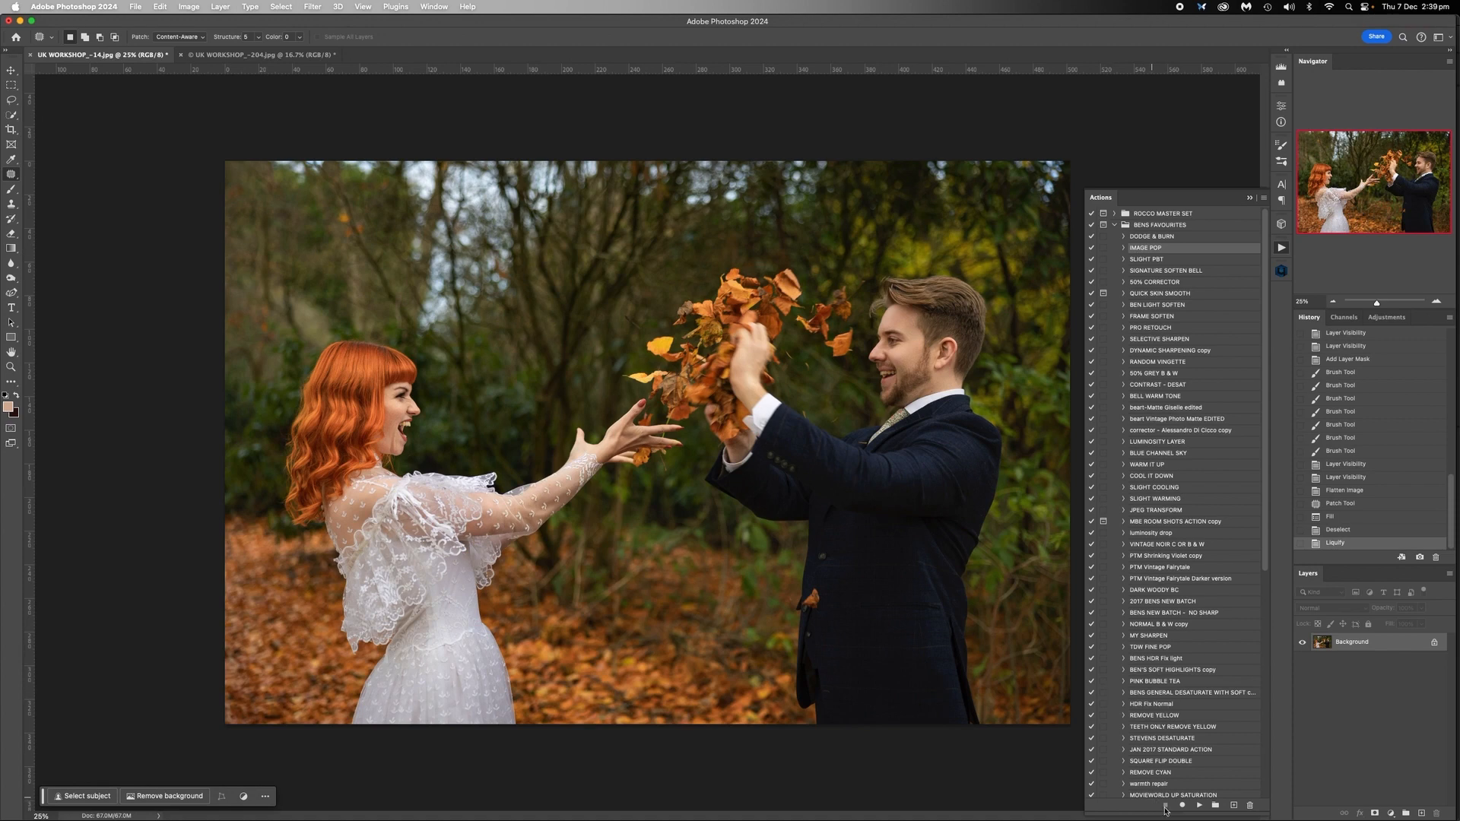
pyautogui.click(1199, 805)
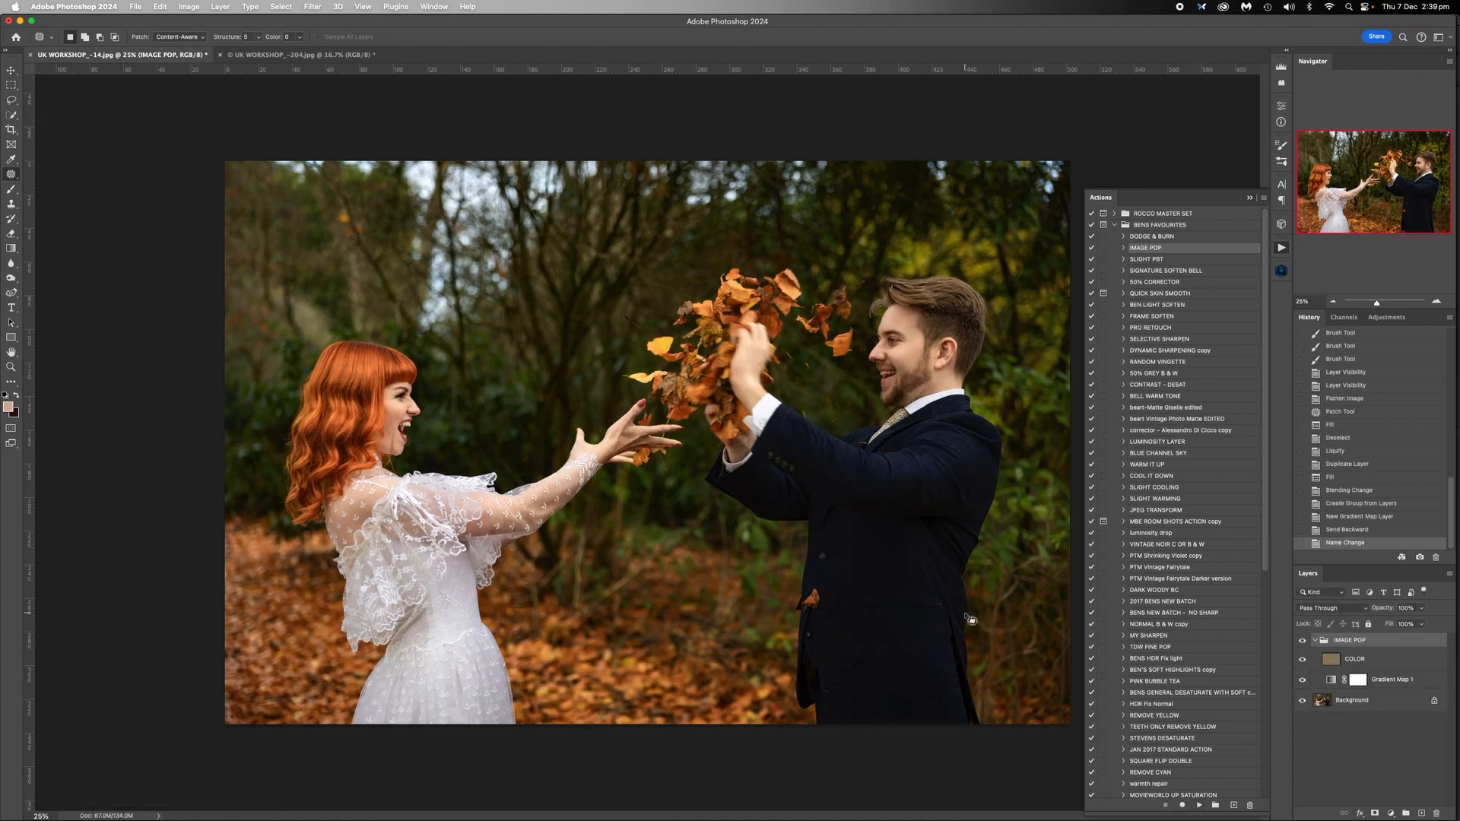
pyautogui.click(275, 56)
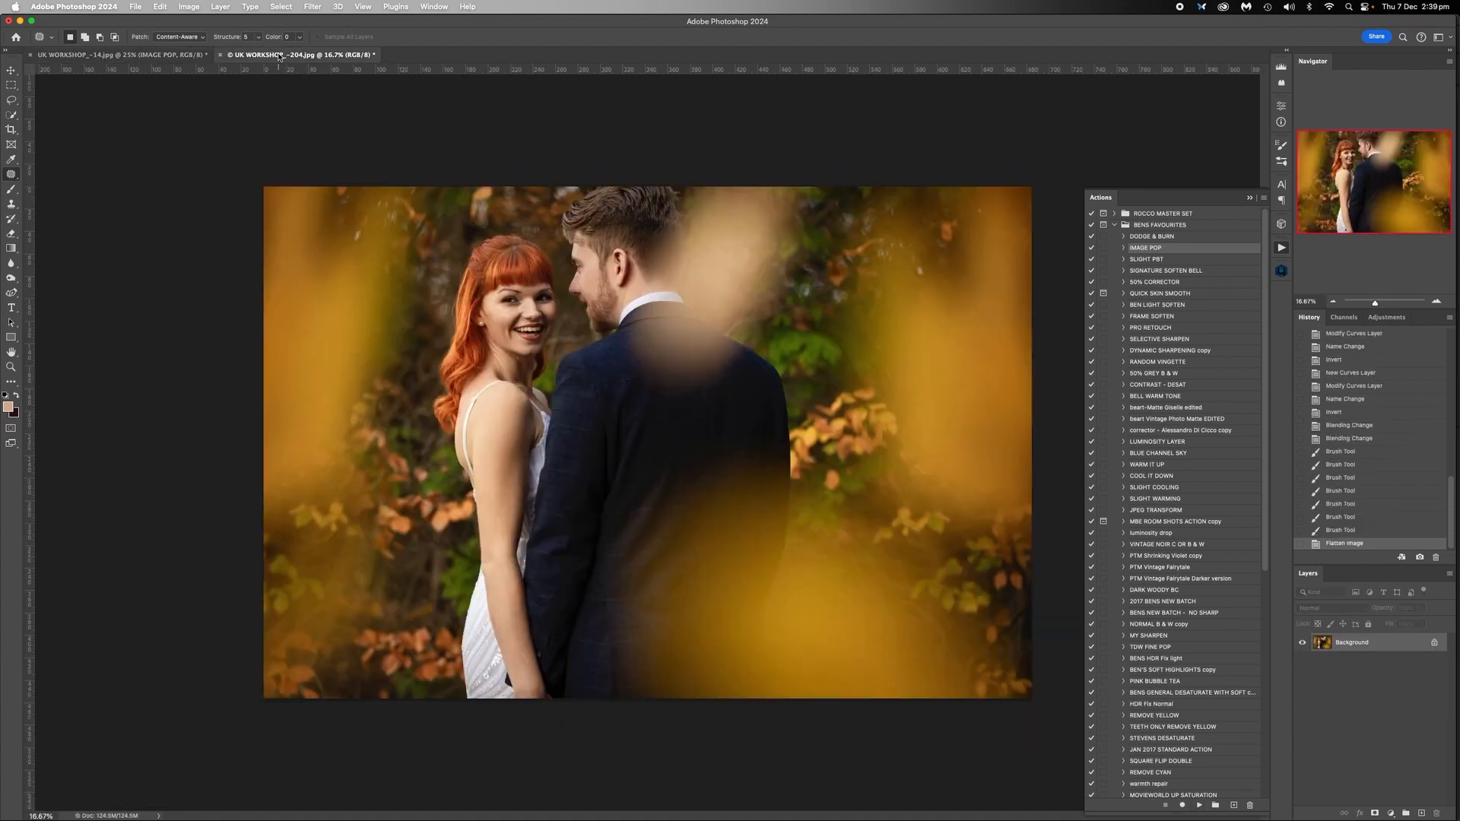
pyautogui.click(121, 55)
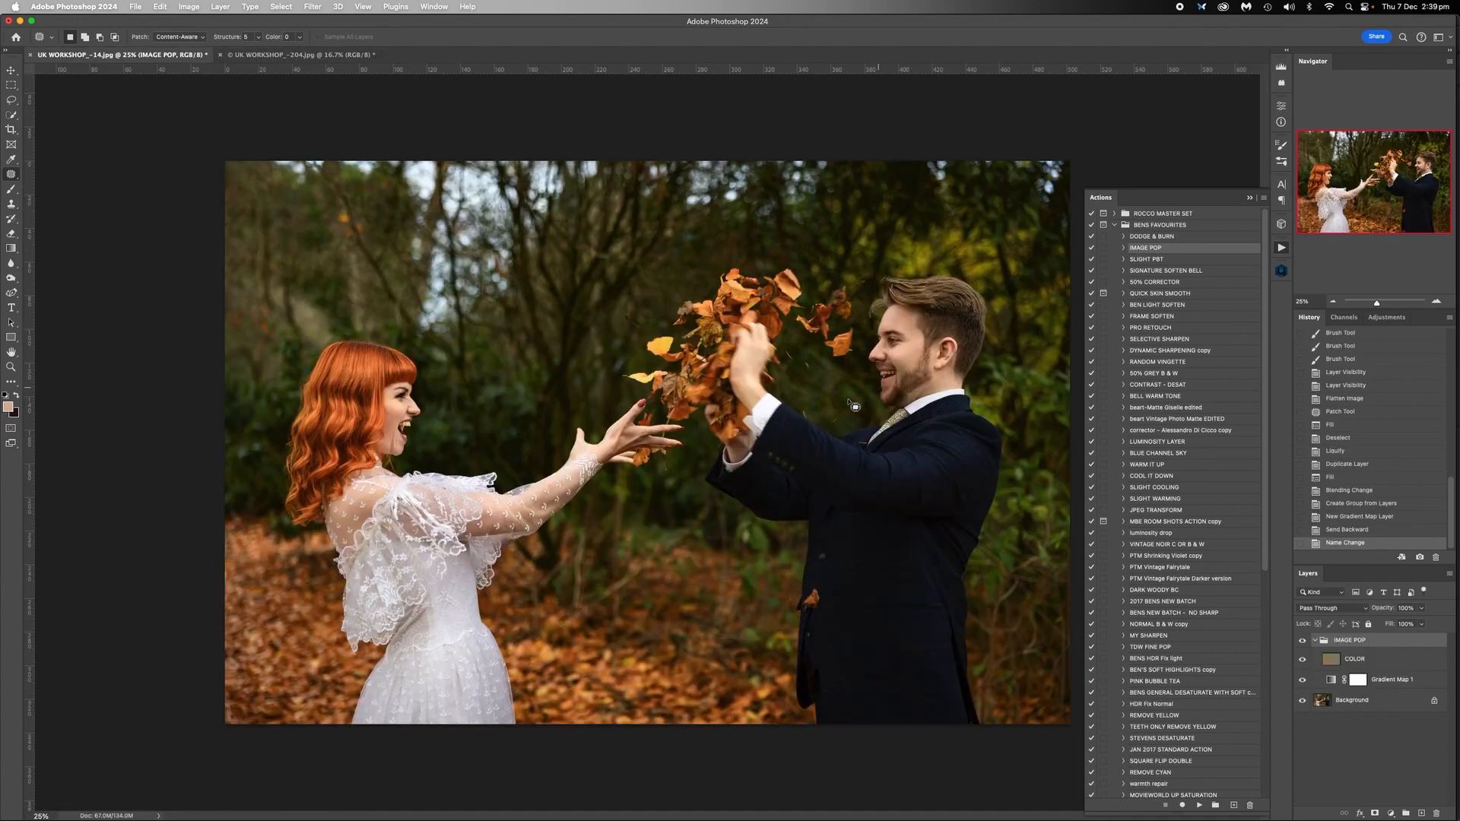
# Step: Reduce the opacity of the IMAGE POP group to soften the effect, and flatten UK WORKSHOP_-14.jpg
pyautogui.click(1314, 640)
pyautogui.click(1421, 624)
pyautogui.moveTo(1423, 625); pyautogui.dragTo(1366, 627)
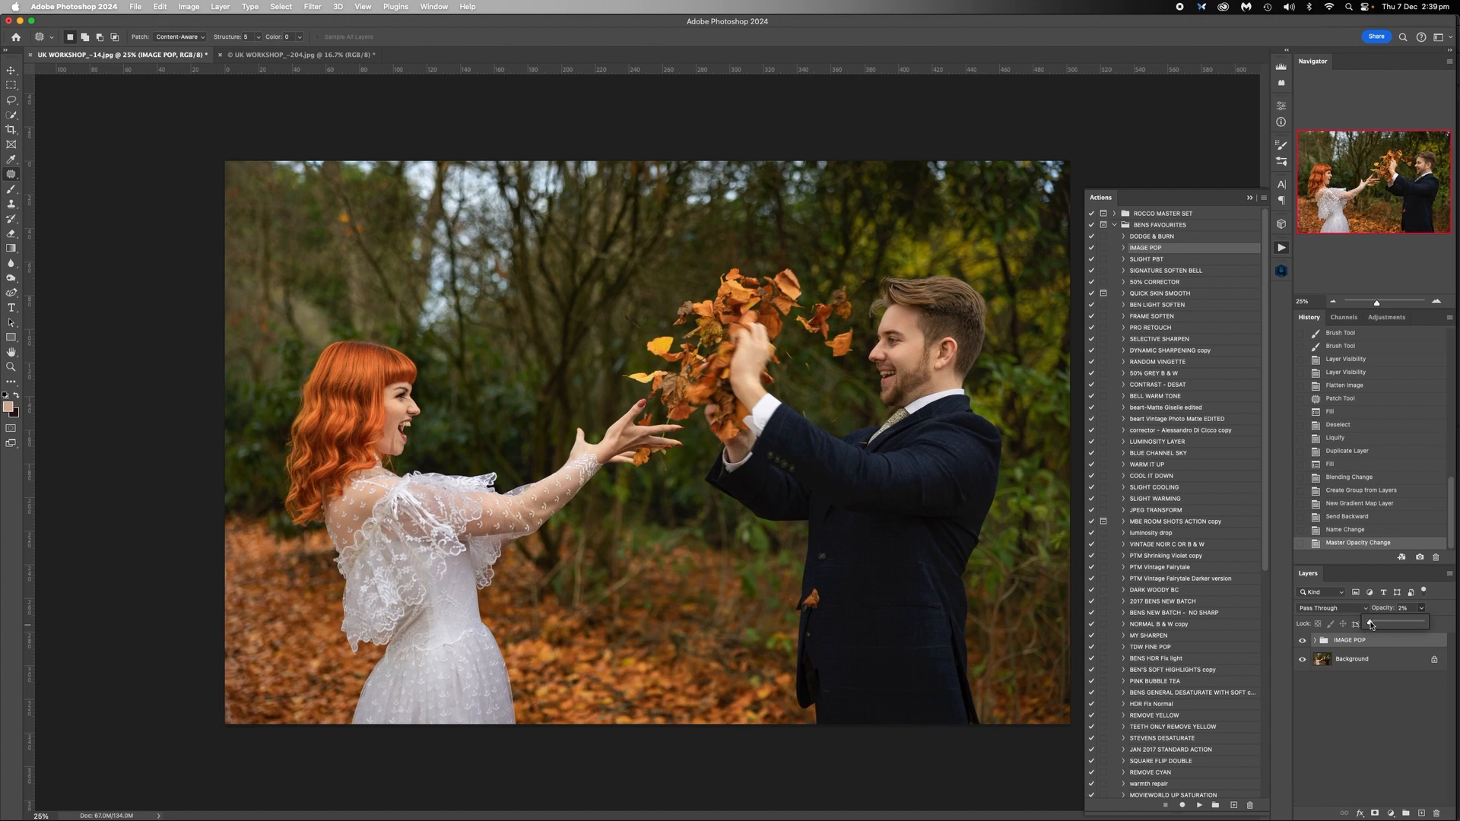
pyautogui.moveTo(1370, 625); pyautogui.dragTo(1402, 625)
pyautogui.rightClick(1358, 659)
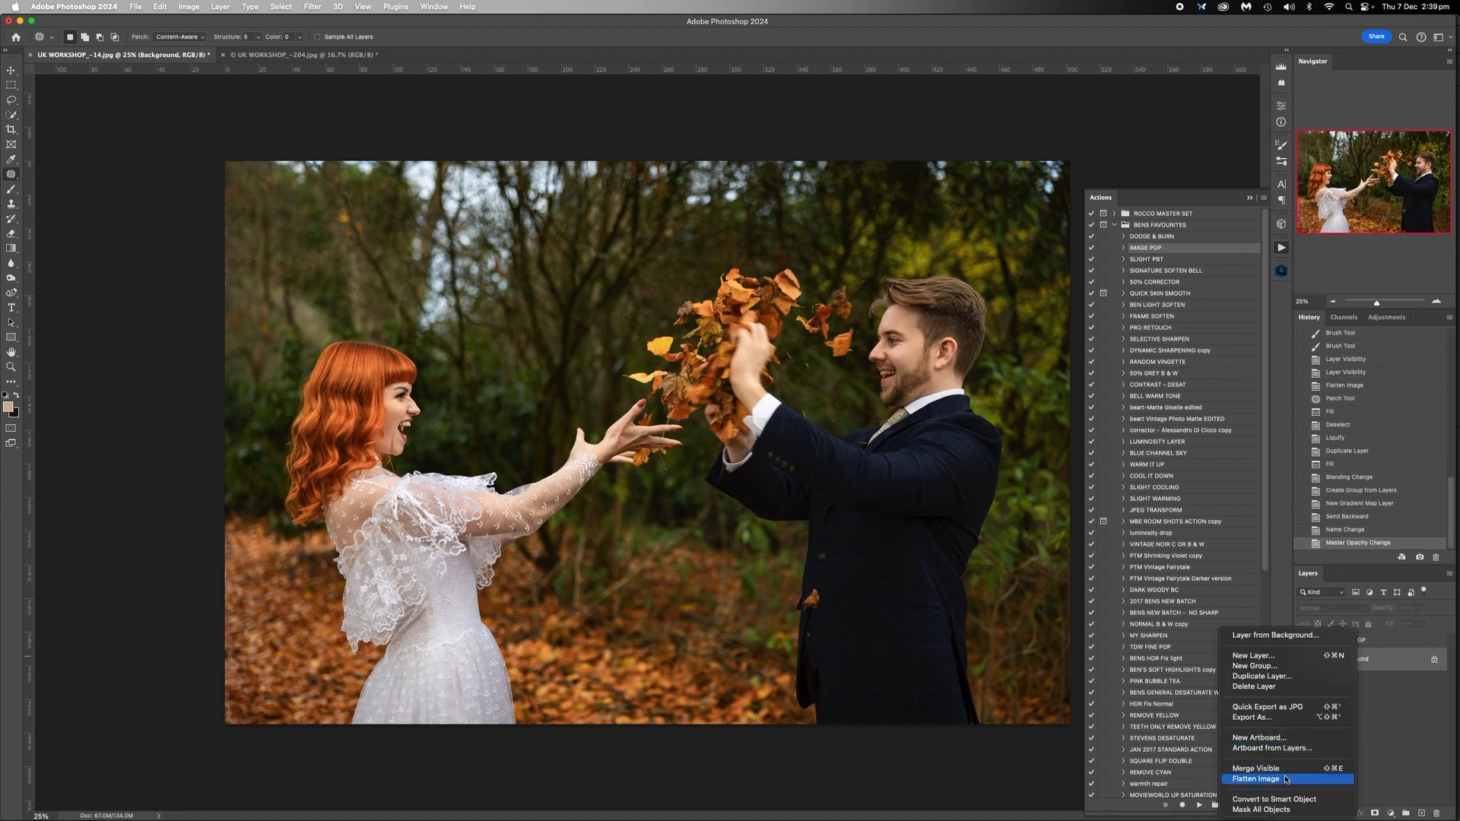
pyautogui.click(1255, 779)
# Step: Compare the overall look of UK WORKSHOP_-14.jpg with UK WORKSHOP_-204.jpg
pyautogui.click(302, 56)
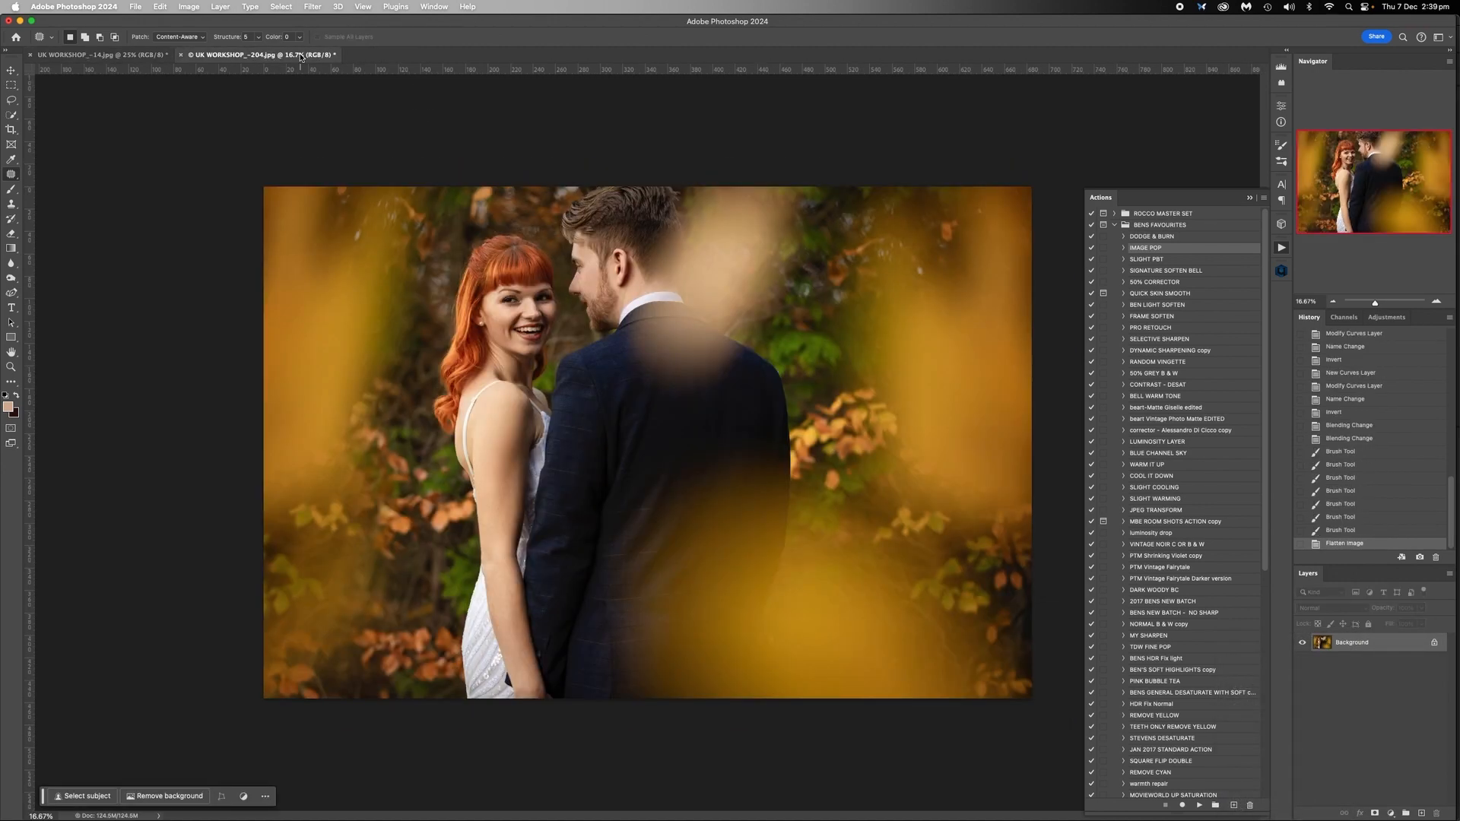
pyautogui.click(152, 56)
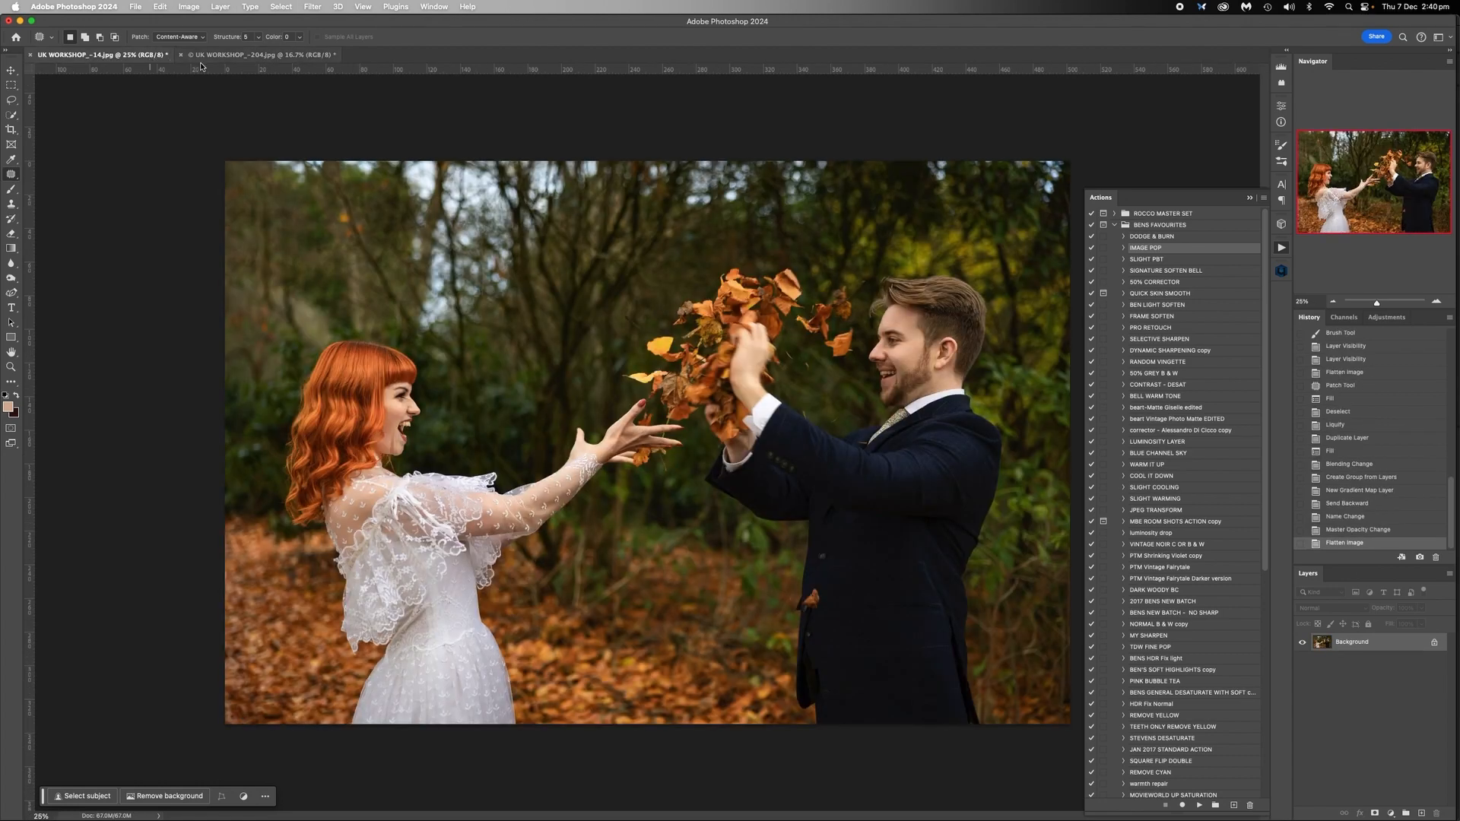
pyautogui.click(258, 55)
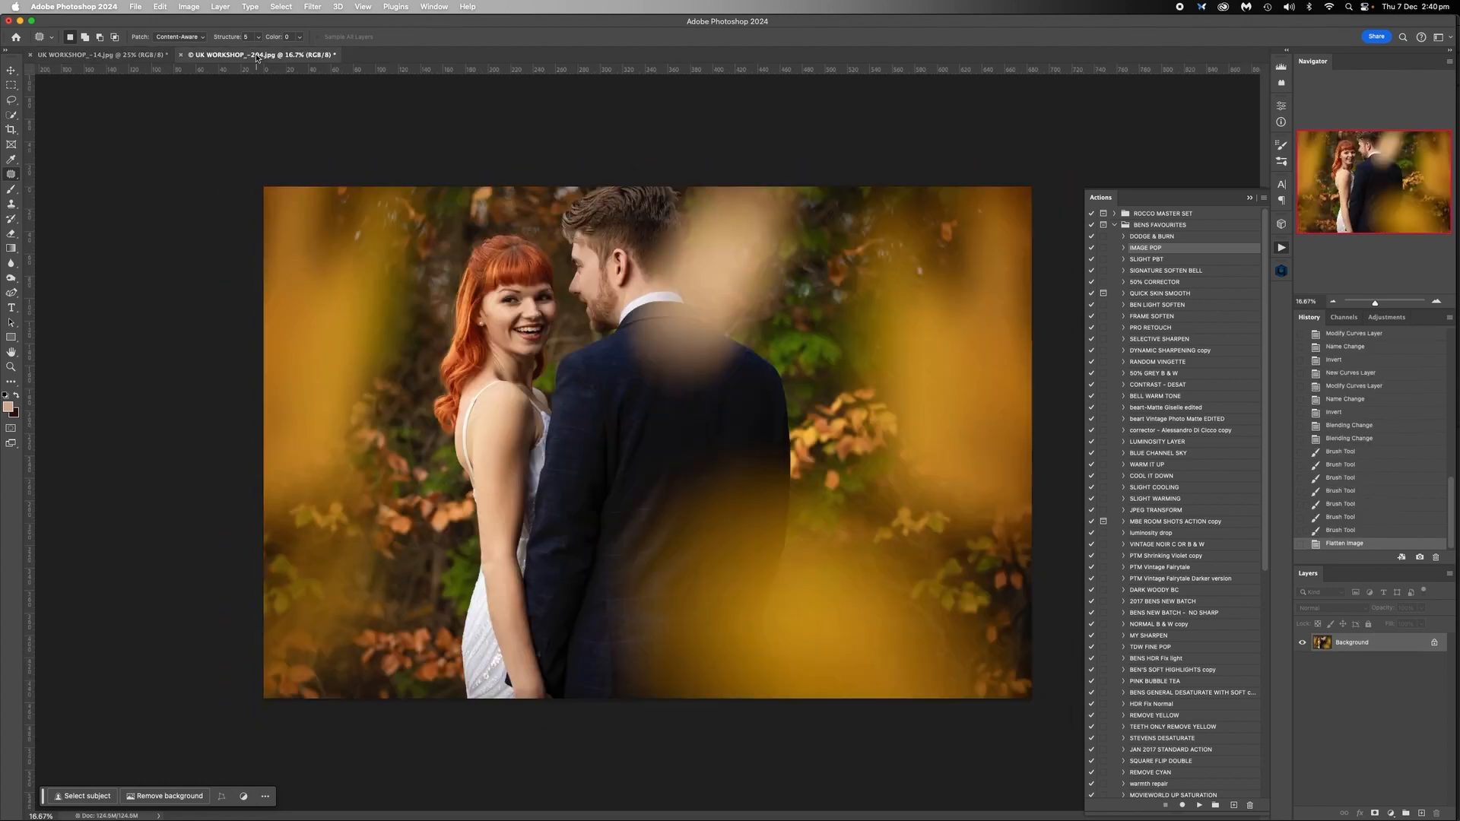
pyautogui.click(106, 55)
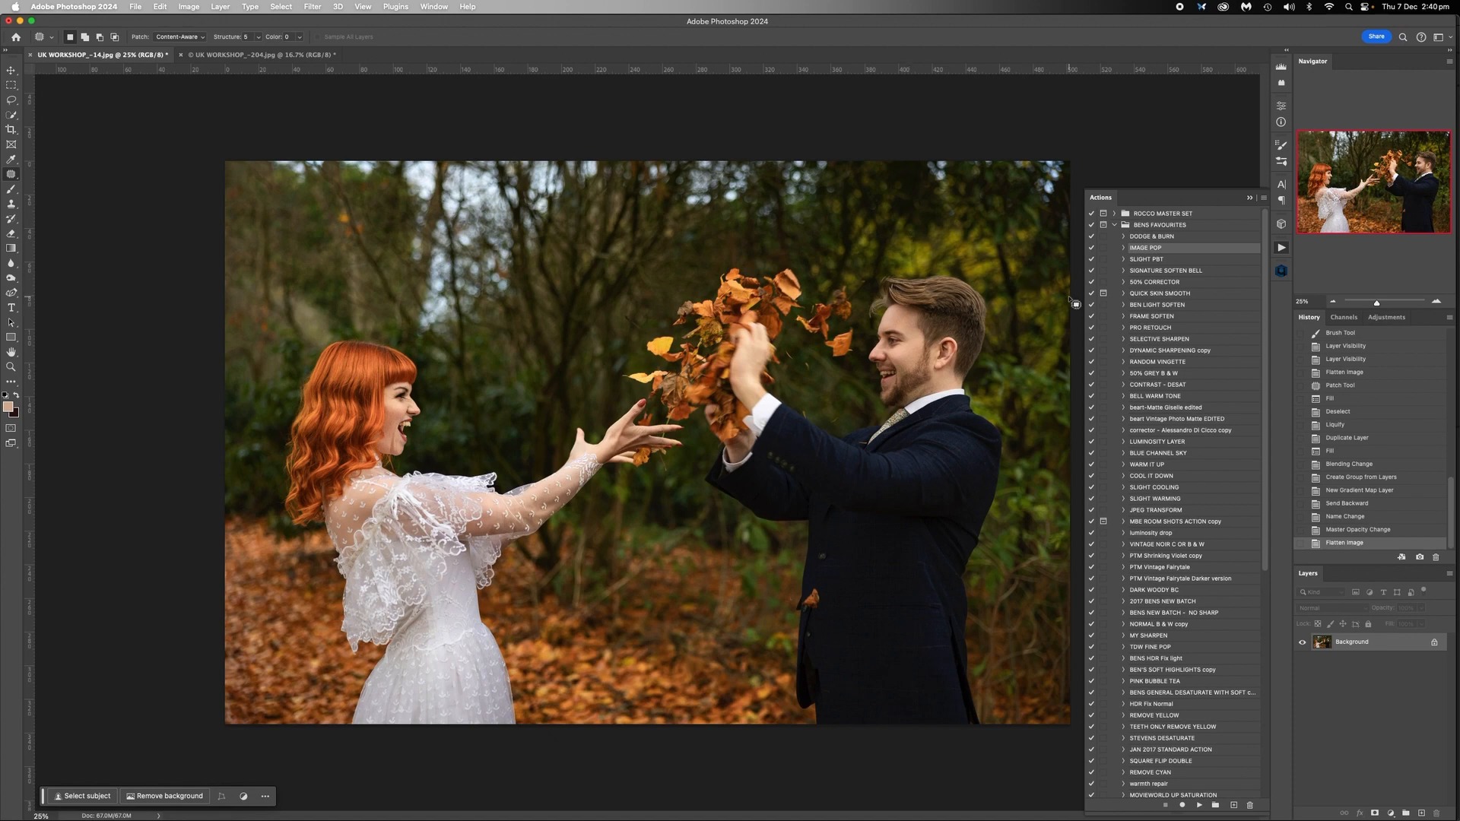
# Step: Examine the bride's face, lace sleeve and the couple's hands in UK WORKSHOP_-14.jpg at 66.67% zoom
pyautogui.click(1436, 301)
pyautogui.click(1436, 301)
pyautogui.click(1436, 301)
pyautogui.moveTo(1361, 175); pyautogui.dragTo(1327, 172)
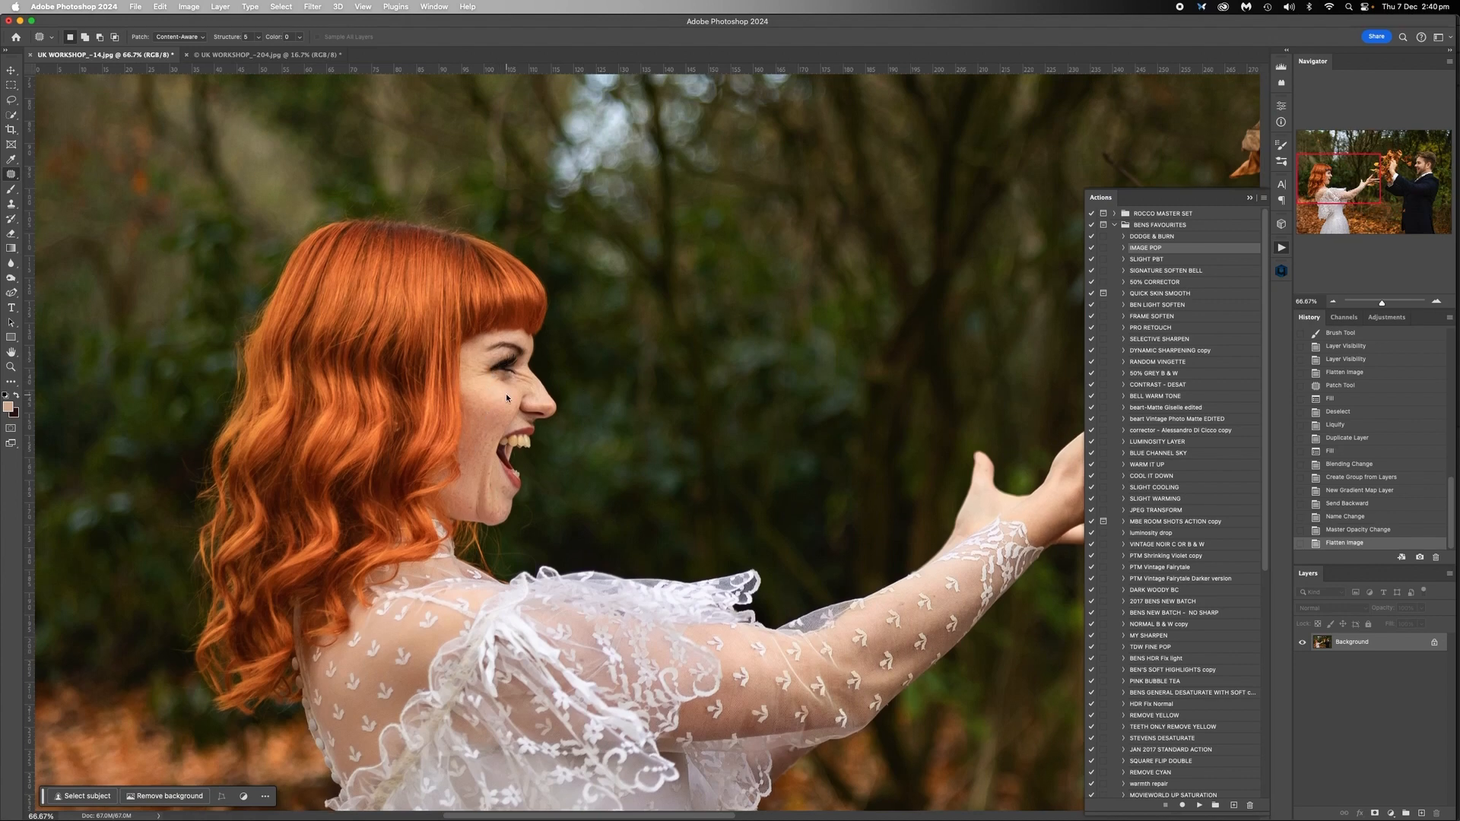
pyautogui.moveTo(504, 393); pyautogui.dragTo(431, 406)
pyautogui.hscroll(5, 449, 372)
pyautogui.scroll(-2, 449, 371)
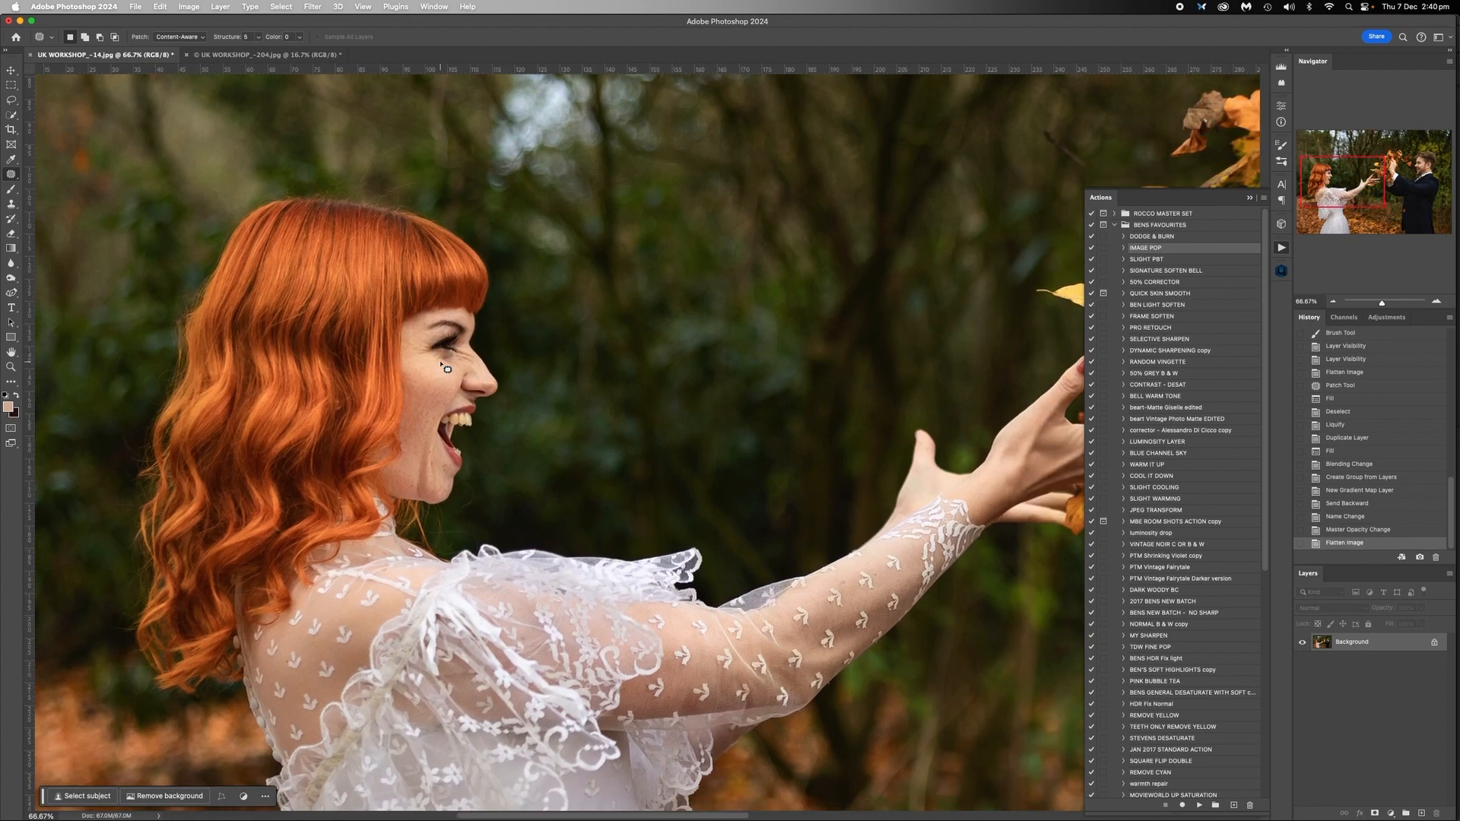
pyautogui.hscroll(15, 446, 368)
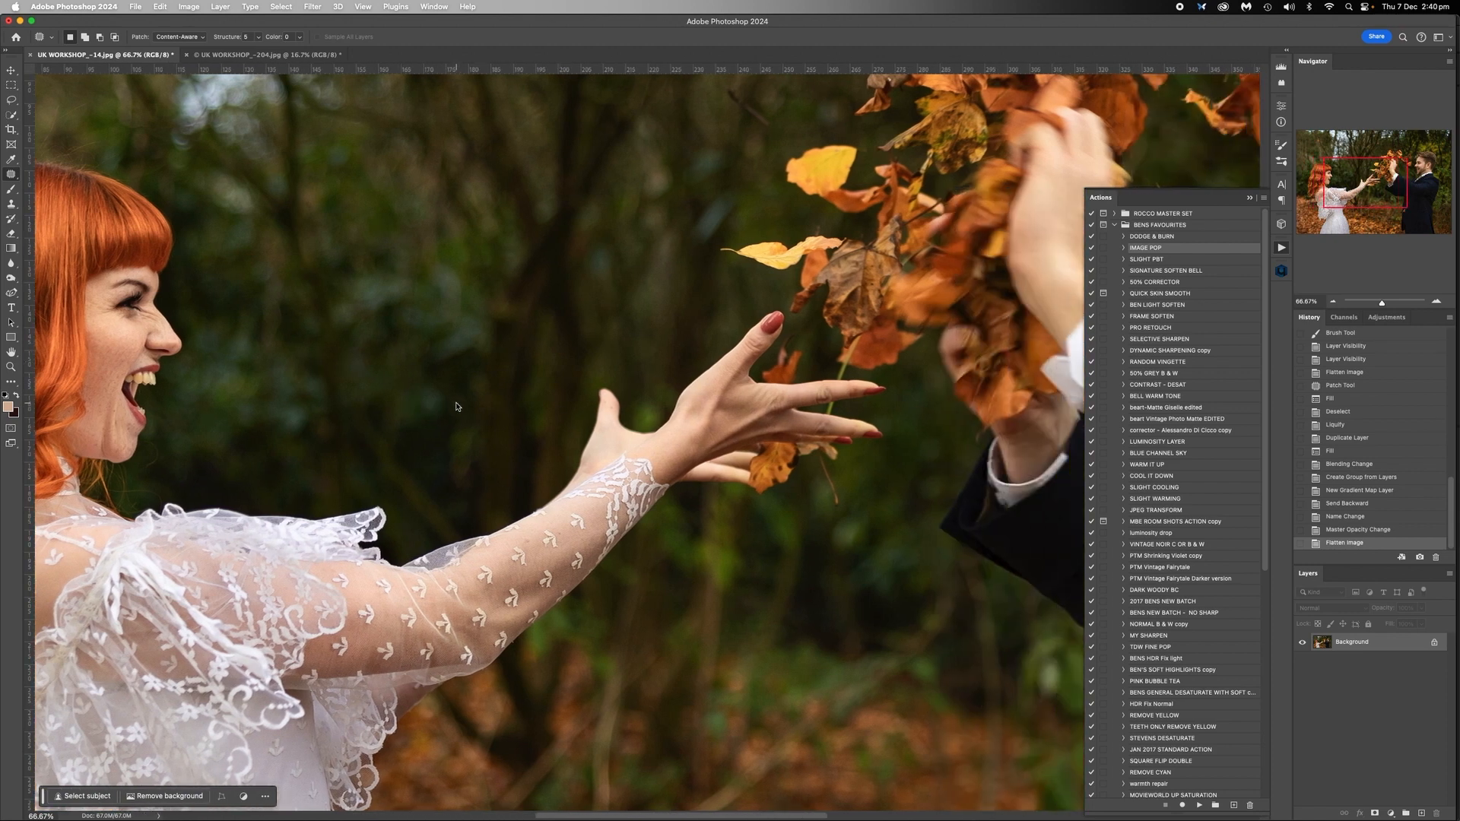
pyautogui.hscroll(-7, 760, 190)
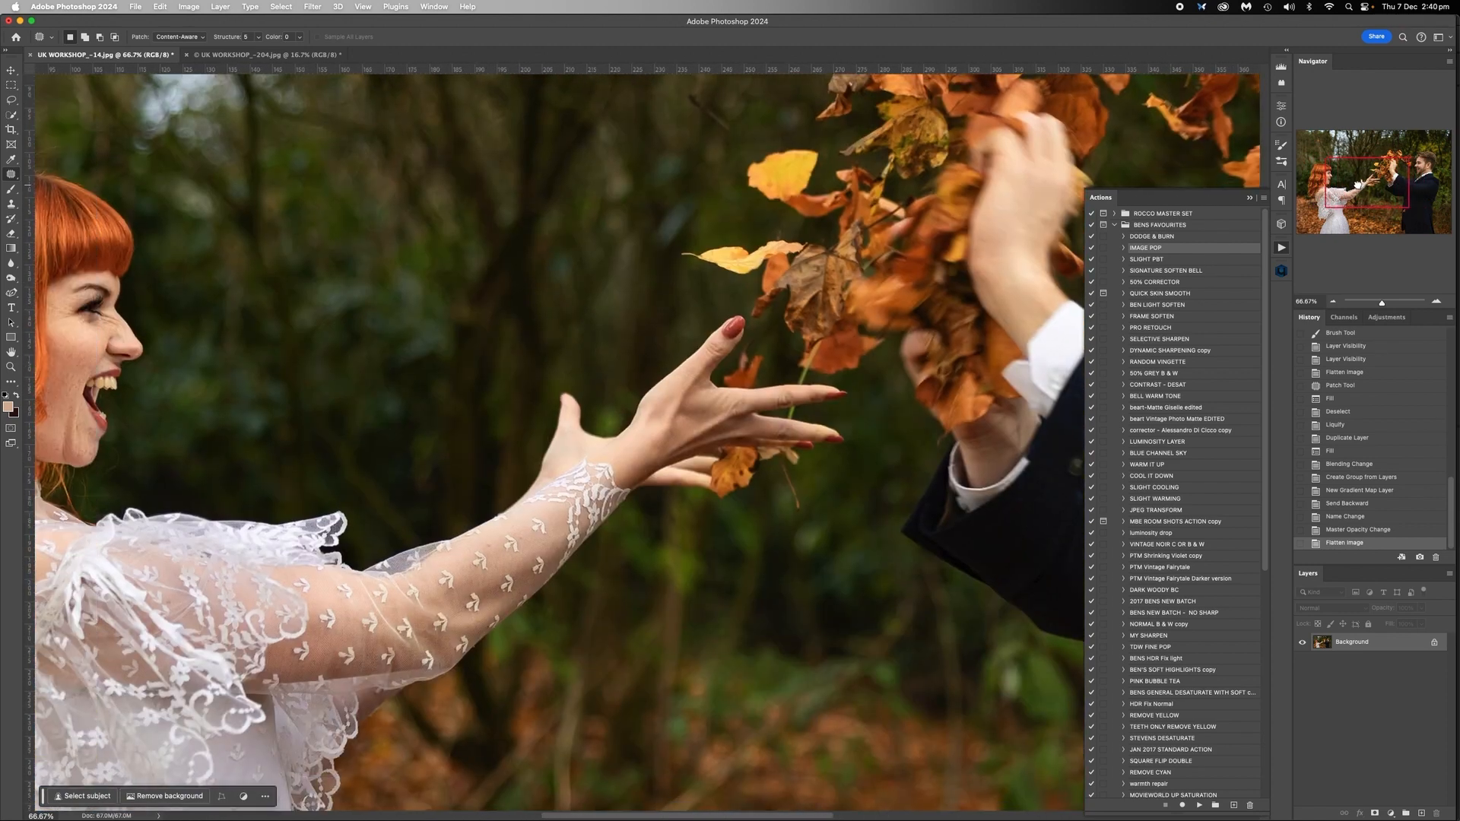
# Step: Examine the couple's faces in UK WORKSHOP_-204.jpg at 50% zoom and return to the full-image view
pyautogui.click(311, 57)
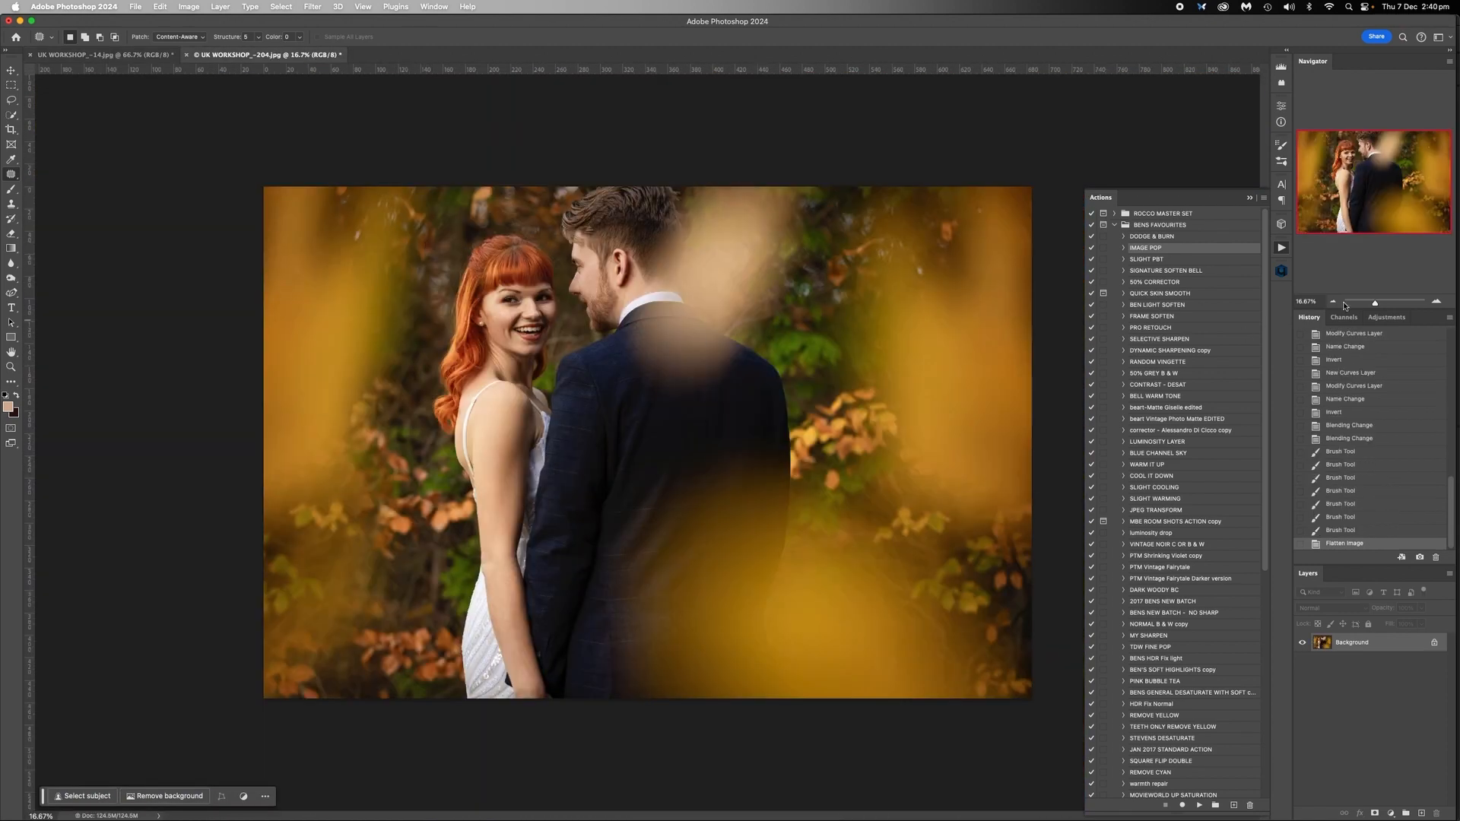
pyautogui.click(1435, 302)
pyautogui.click(1436, 303)
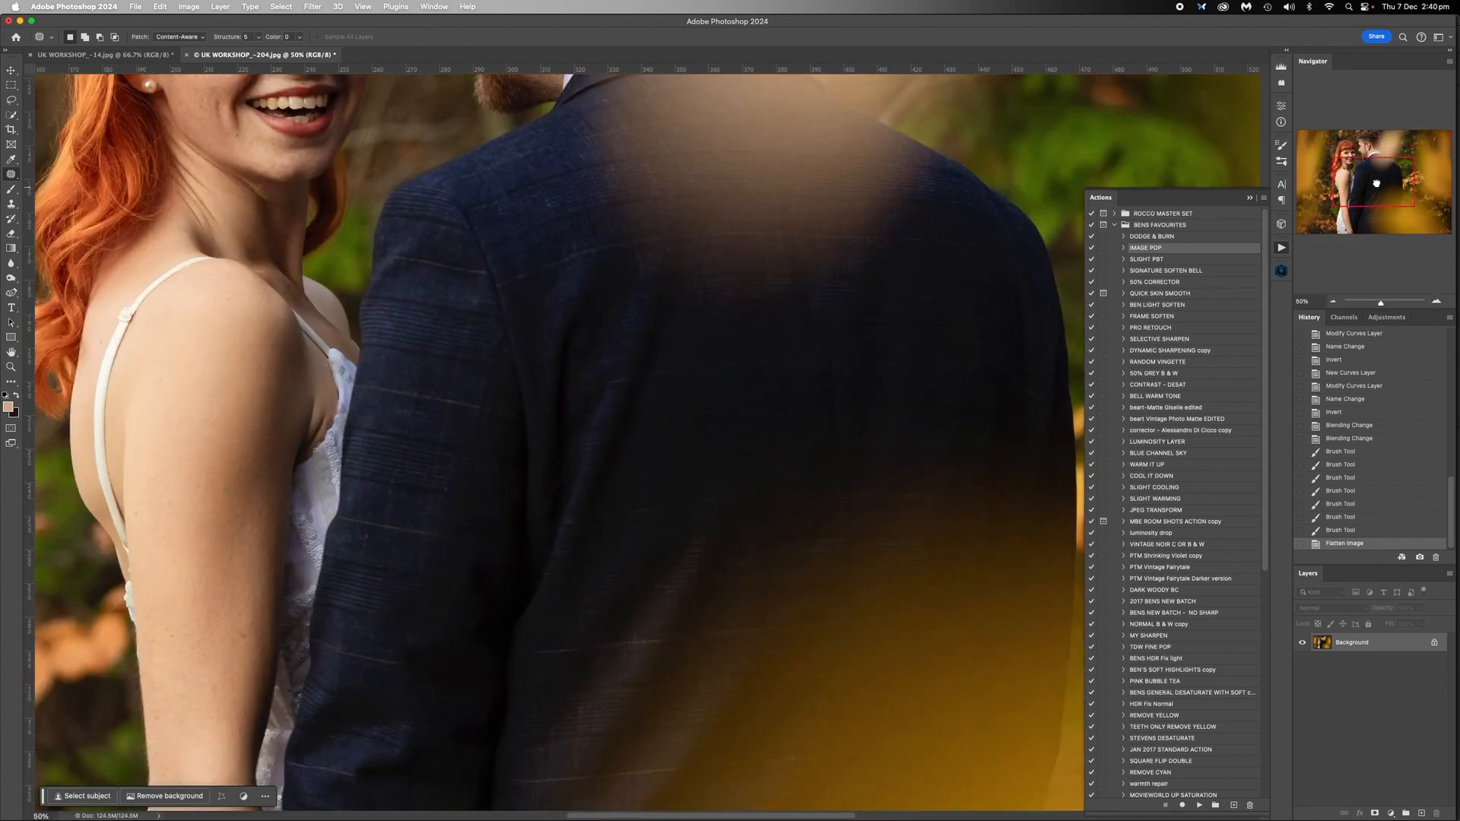
pyautogui.moveTo(1374, 182); pyautogui.dragTo(1363, 163)
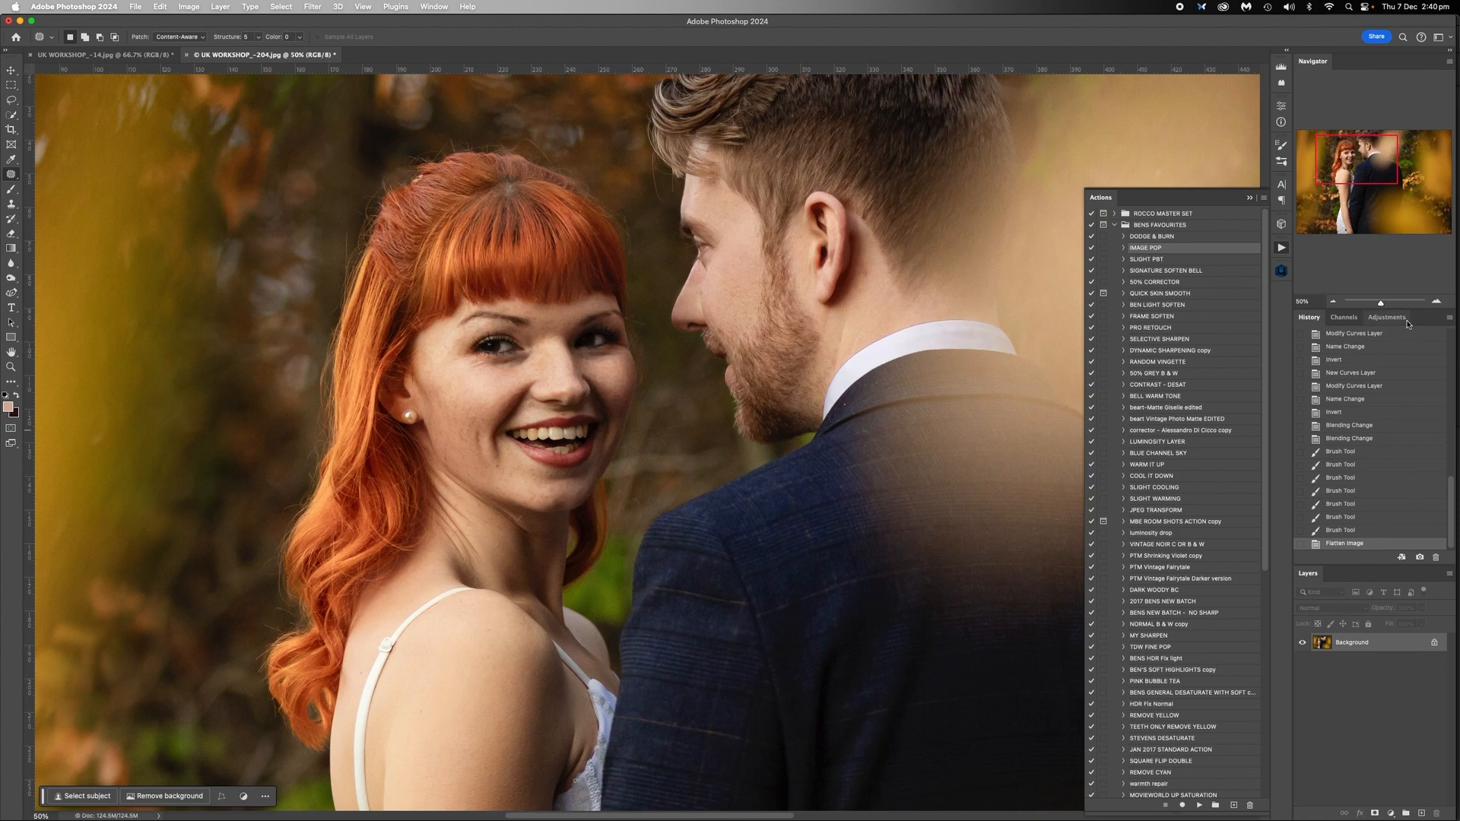
pyautogui.click(1332, 303)
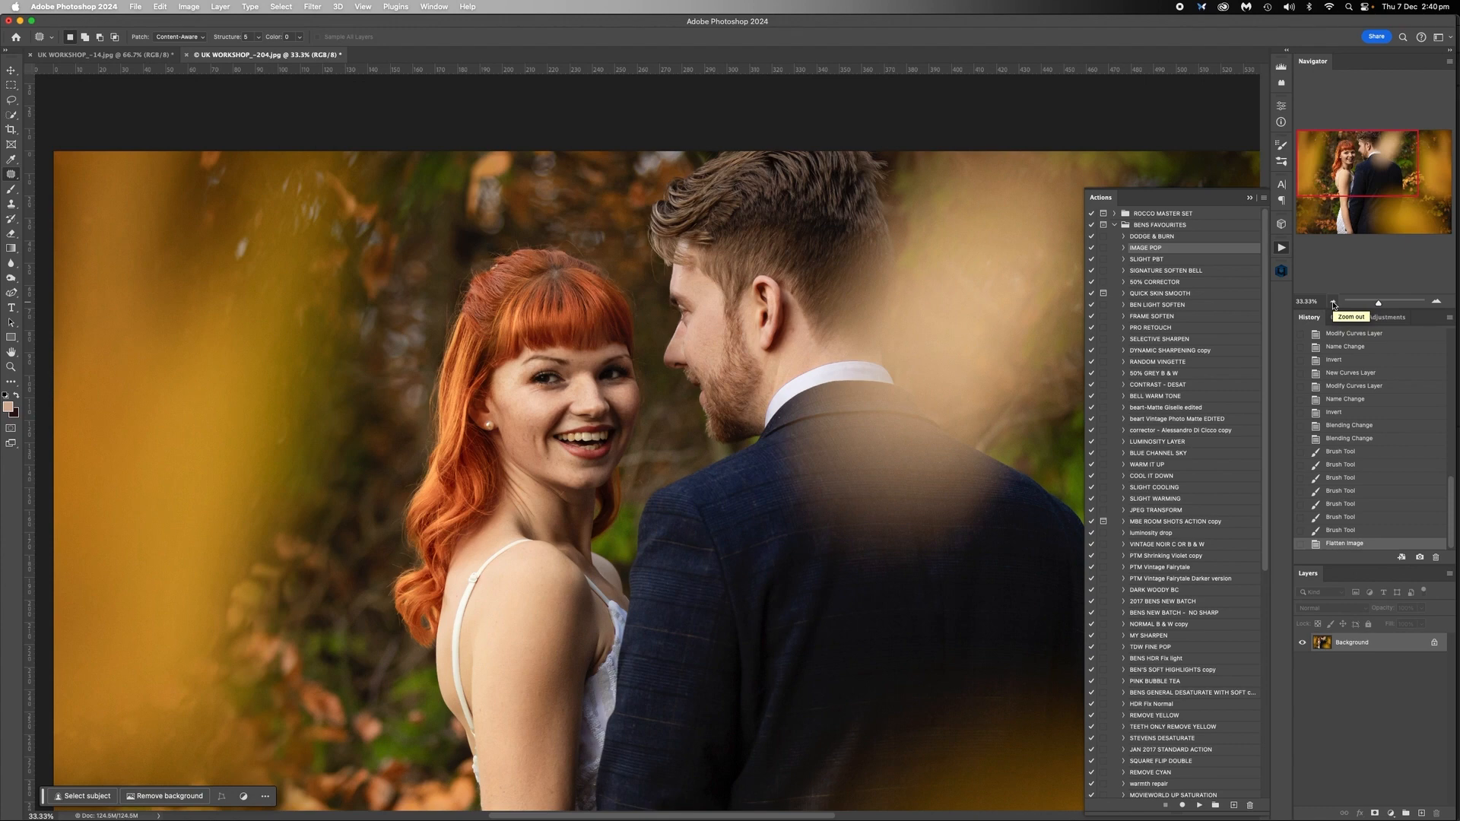
pyautogui.click(1331, 302)
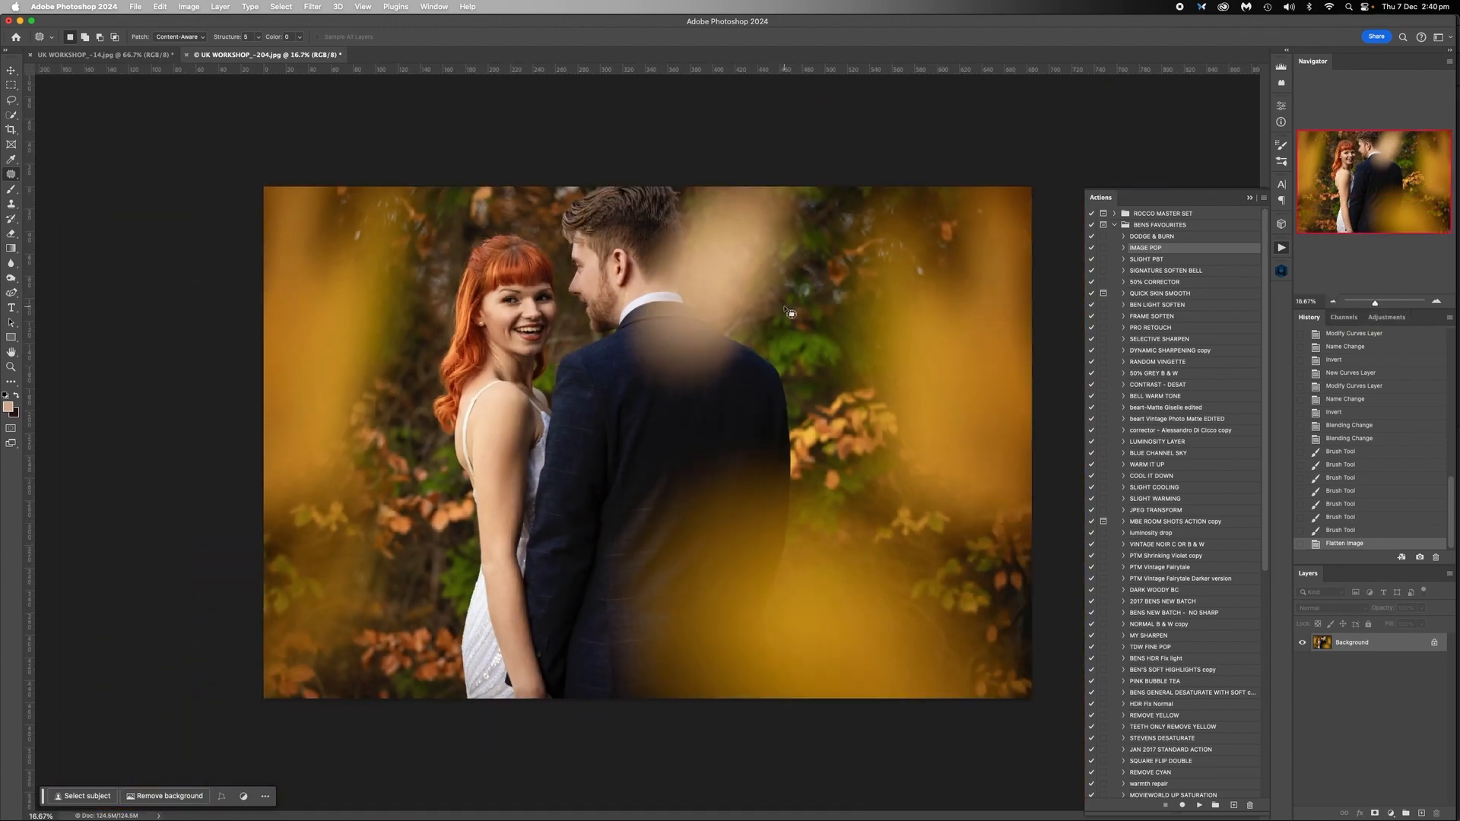
# Step: Run the PRO RETOUCH action on UK WORKSHOP_-204.jpg and select the Eye Bump layer with the bride's face at 100% zoom
pyautogui.click(1157, 328)
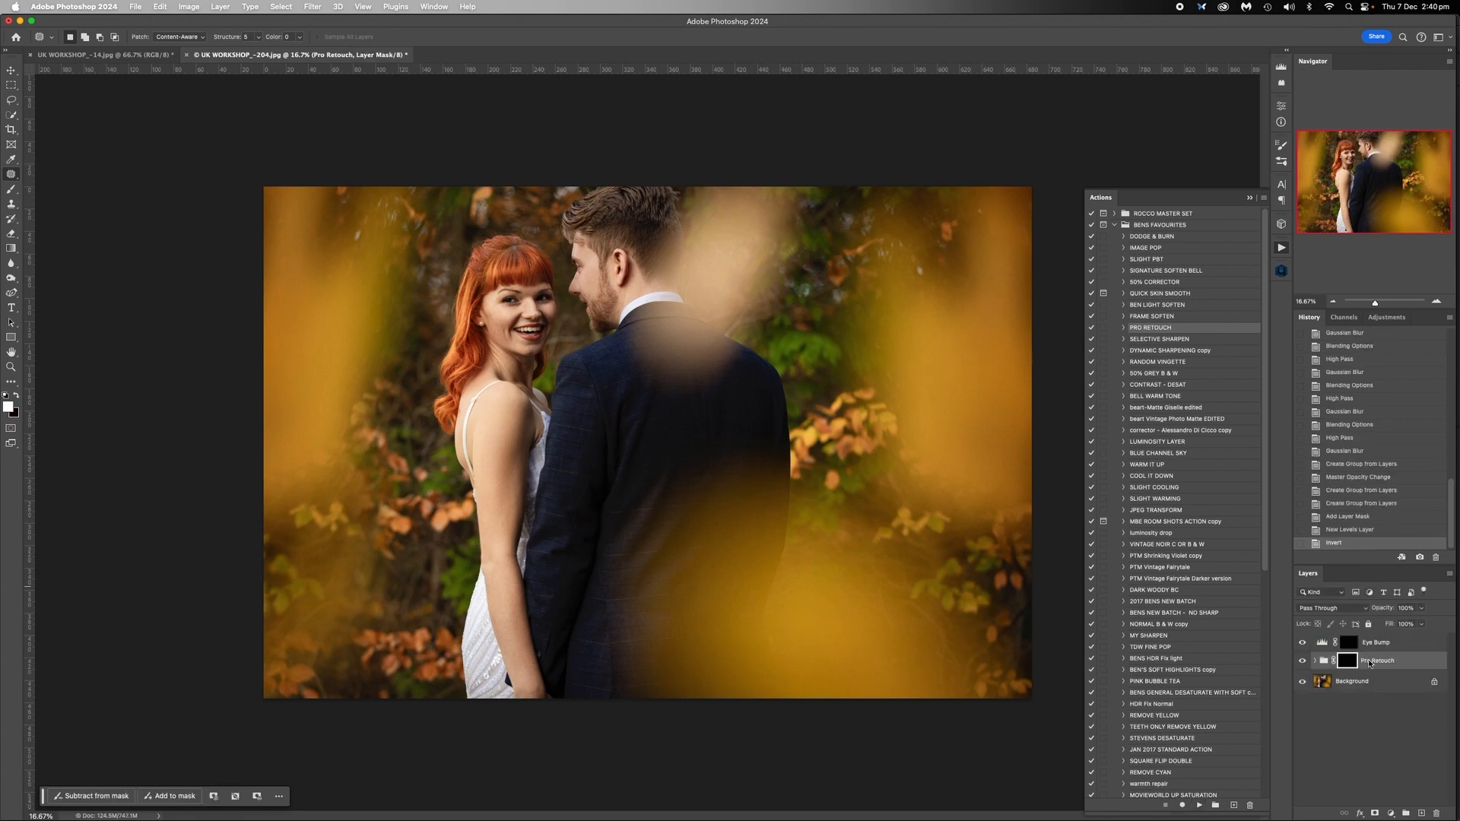
pyautogui.click(1373, 643)
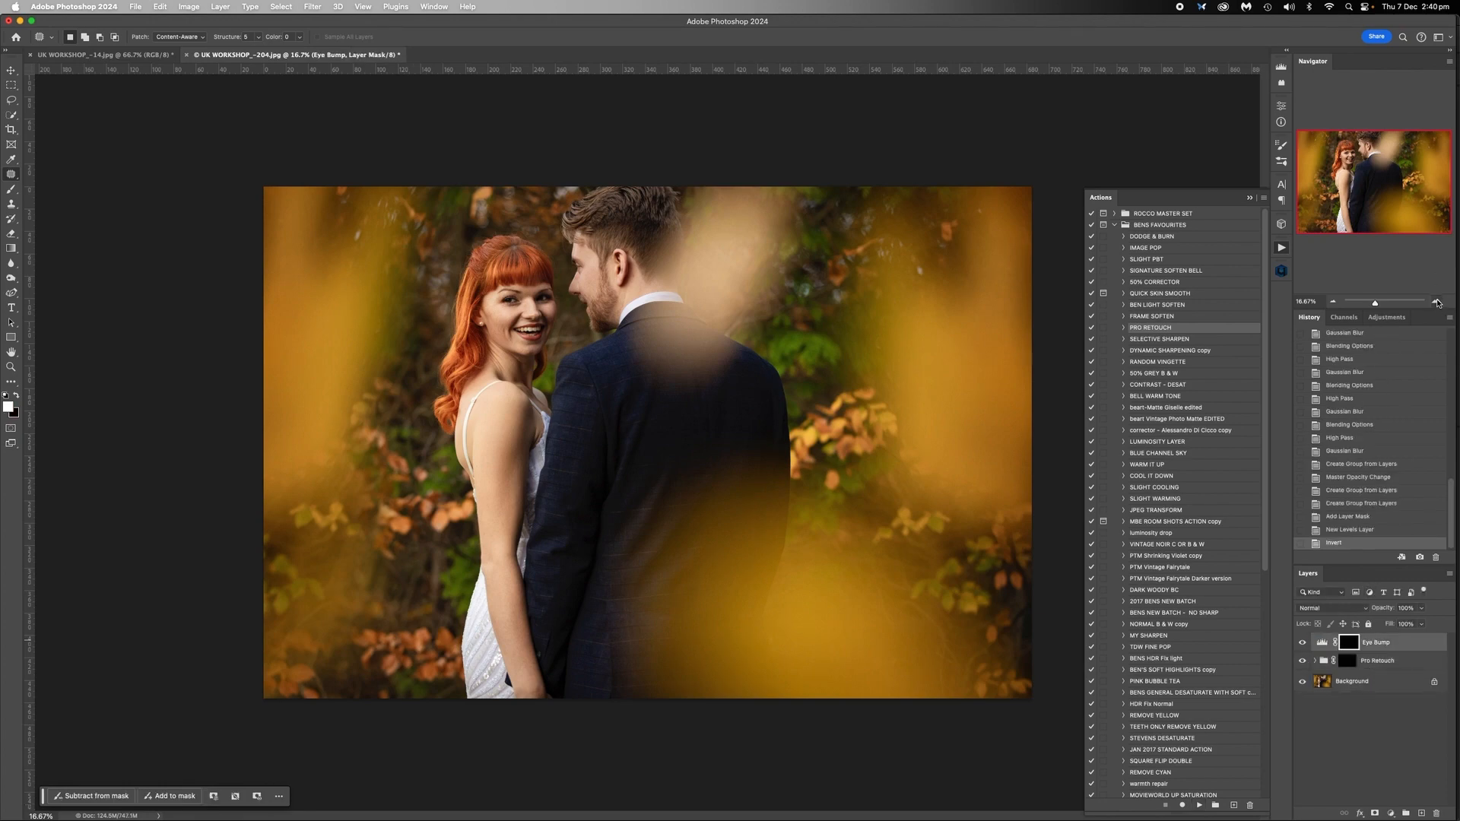
pyautogui.click(1437, 302)
pyautogui.click(1437, 302)
pyautogui.click(1437, 303)
pyautogui.moveTo(1373, 180); pyautogui.dragTo(1350, 148)
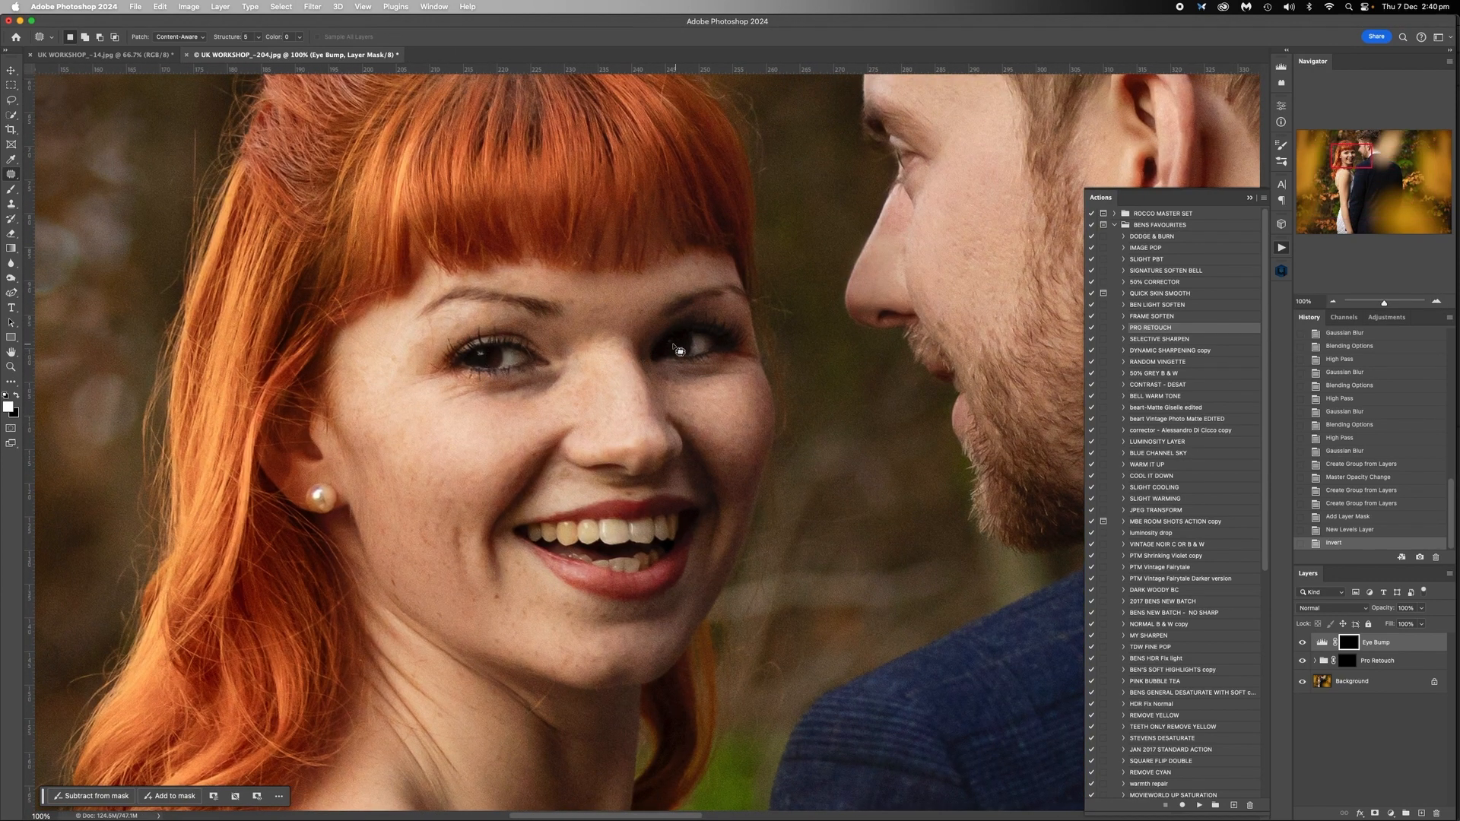
# Step: Brighten both of the bride's eyes by painting white on the Eye Bump mask with a small brush at 100% opacity
pyautogui.click(12, 189)
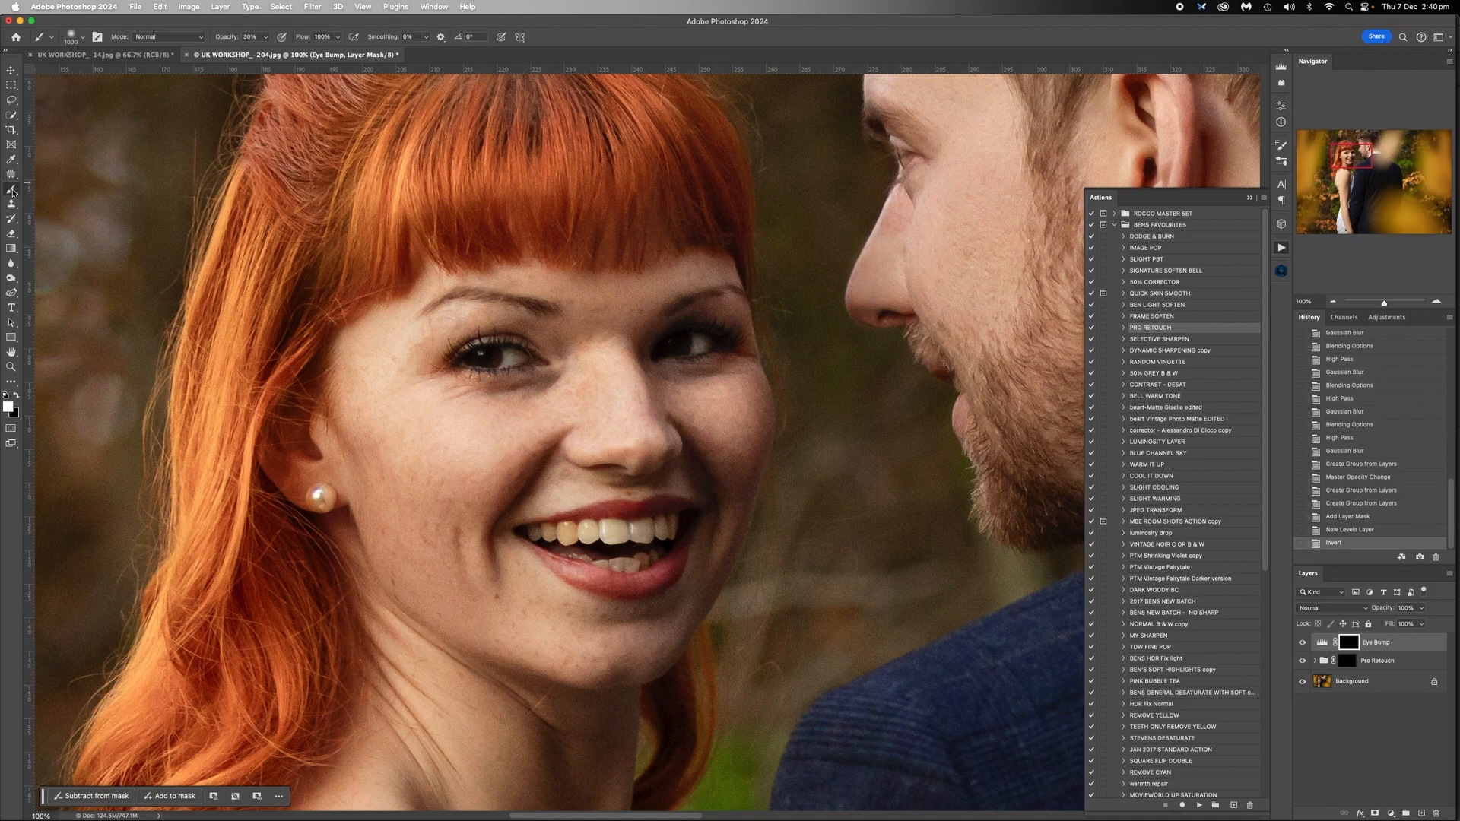
pyautogui.click(265, 36)
pyautogui.moveTo(263, 50); pyautogui.dragTo(357, 46)
pyautogui.press('[')
pyautogui.press('[')
pyautogui.press('[')
pyautogui.moveTo(490, 353); pyautogui.dragTo(479, 353)
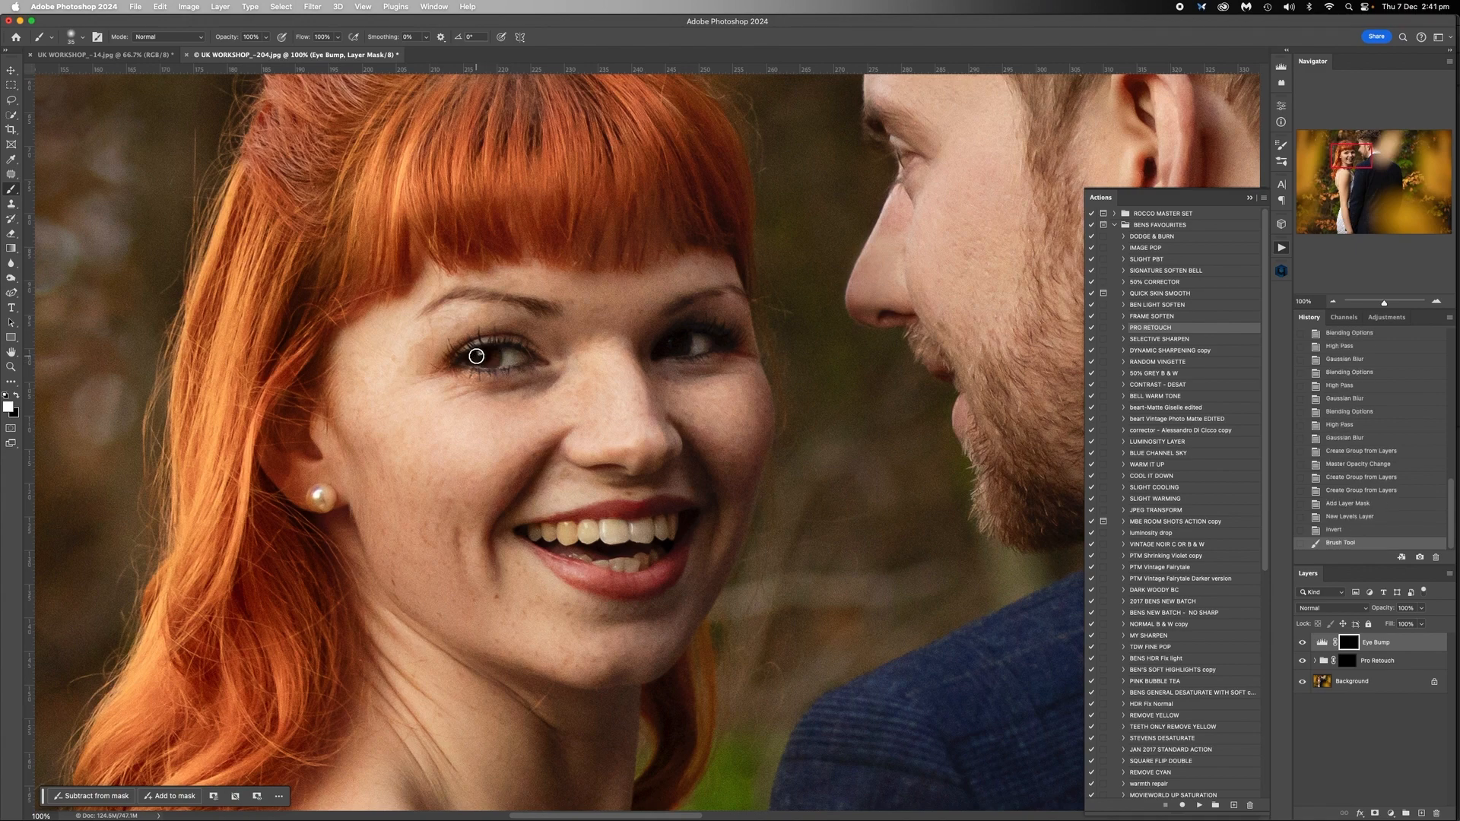
pyautogui.moveTo(675, 342); pyautogui.dragTo(673, 346)
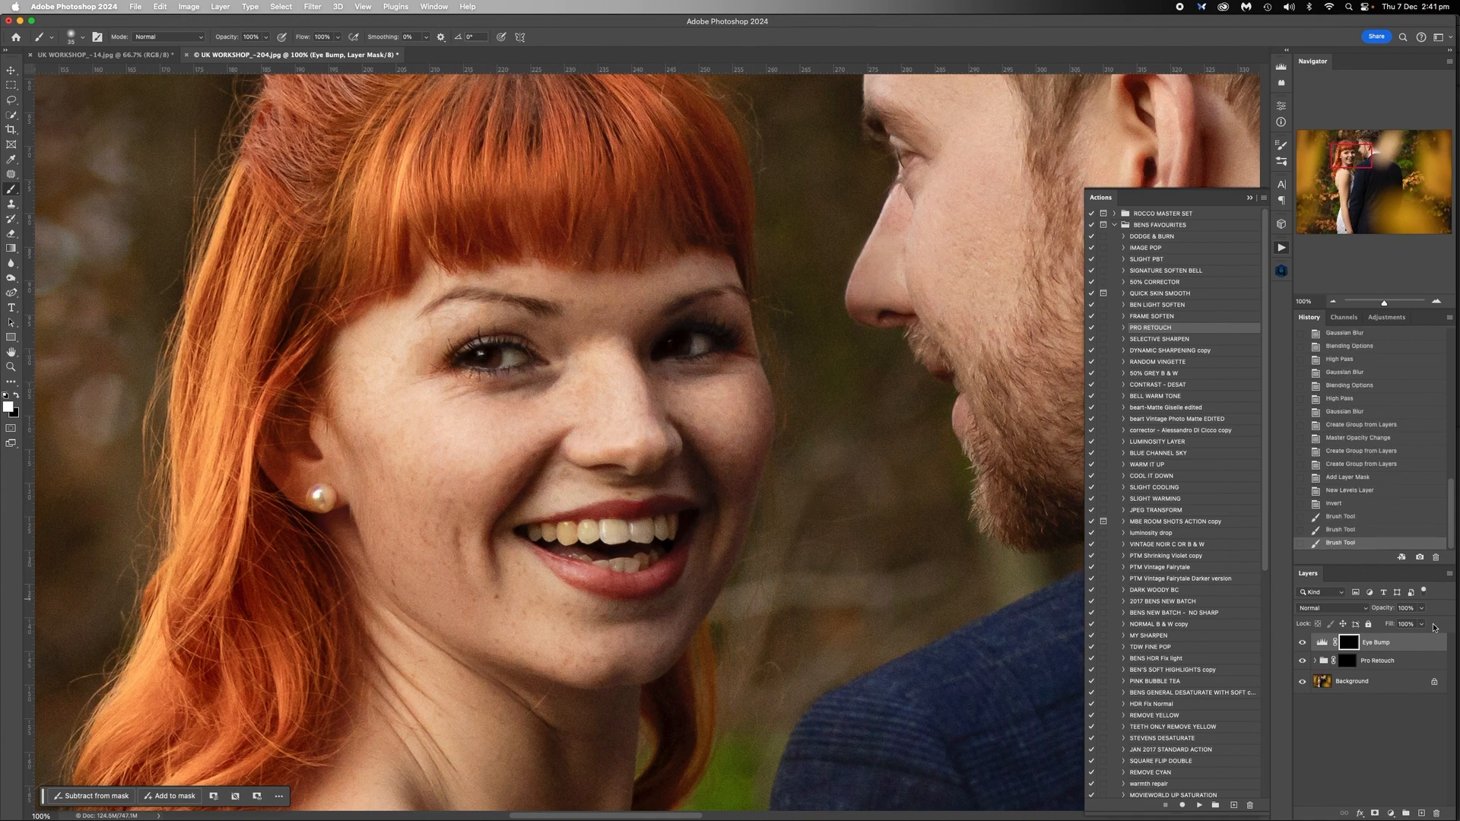
# Step: Compare the bride's eyes with and without the Eye Bump layer at 50% zoom, leaving the layer visible
pyautogui.click(1332, 301)
pyautogui.click(1332, 301)
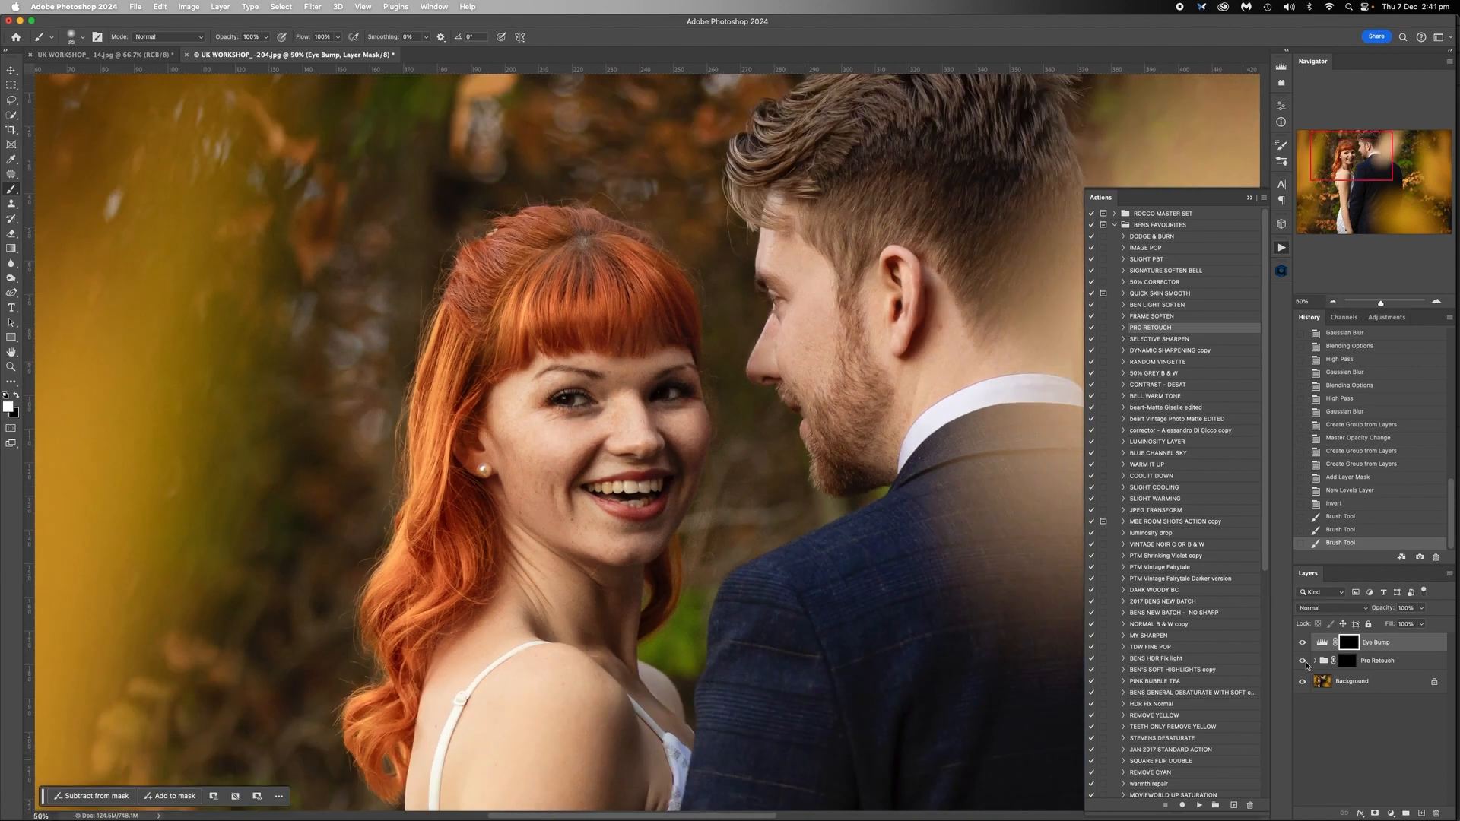
pyautogui.click(1302, 643)
pyautogui.click(1302, 644)
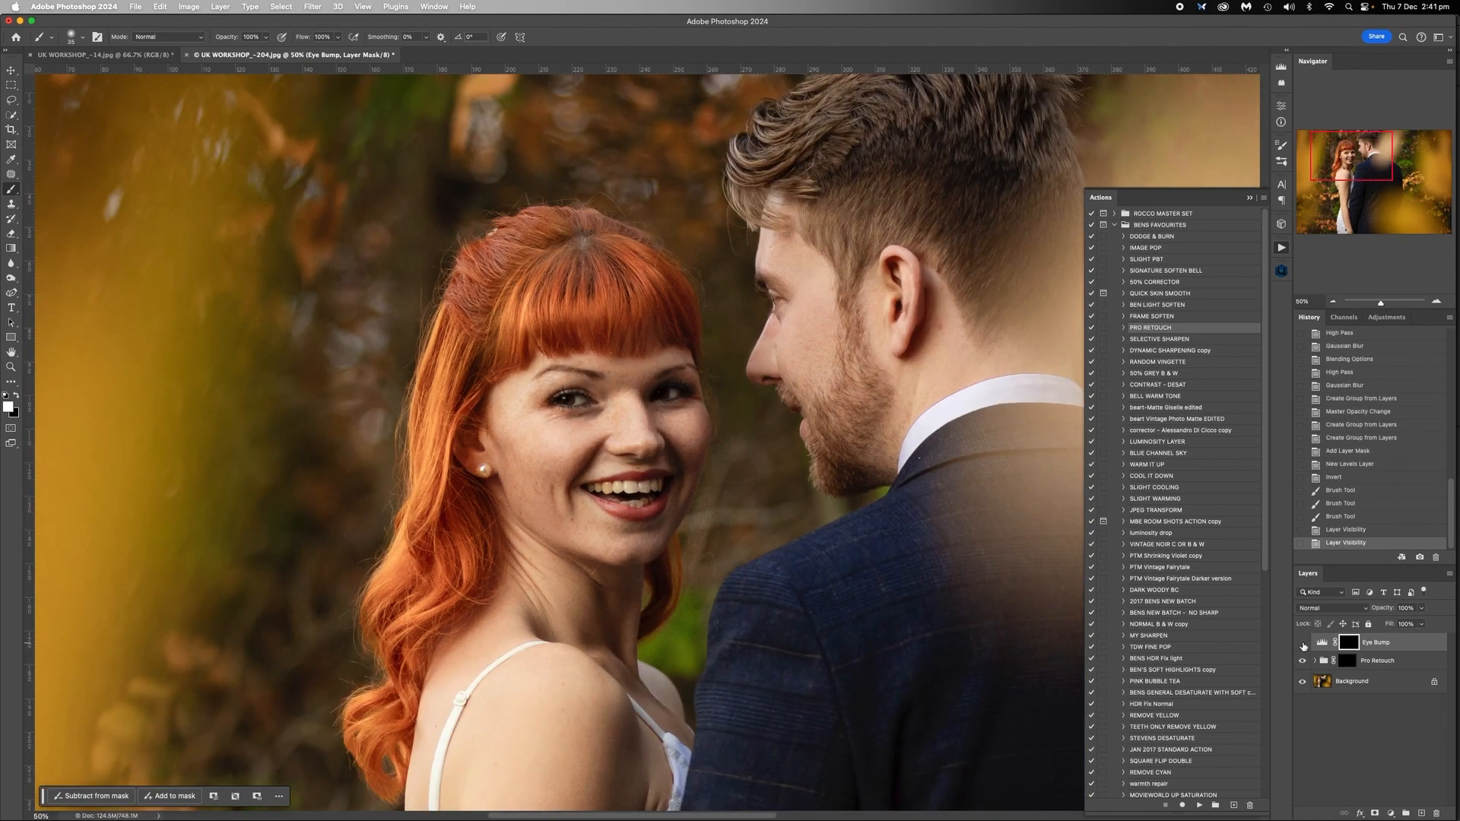
pyautogui.click(1302, 643)
pyautogui.click(1302, 643)
pyautogui.click(1302, 643)
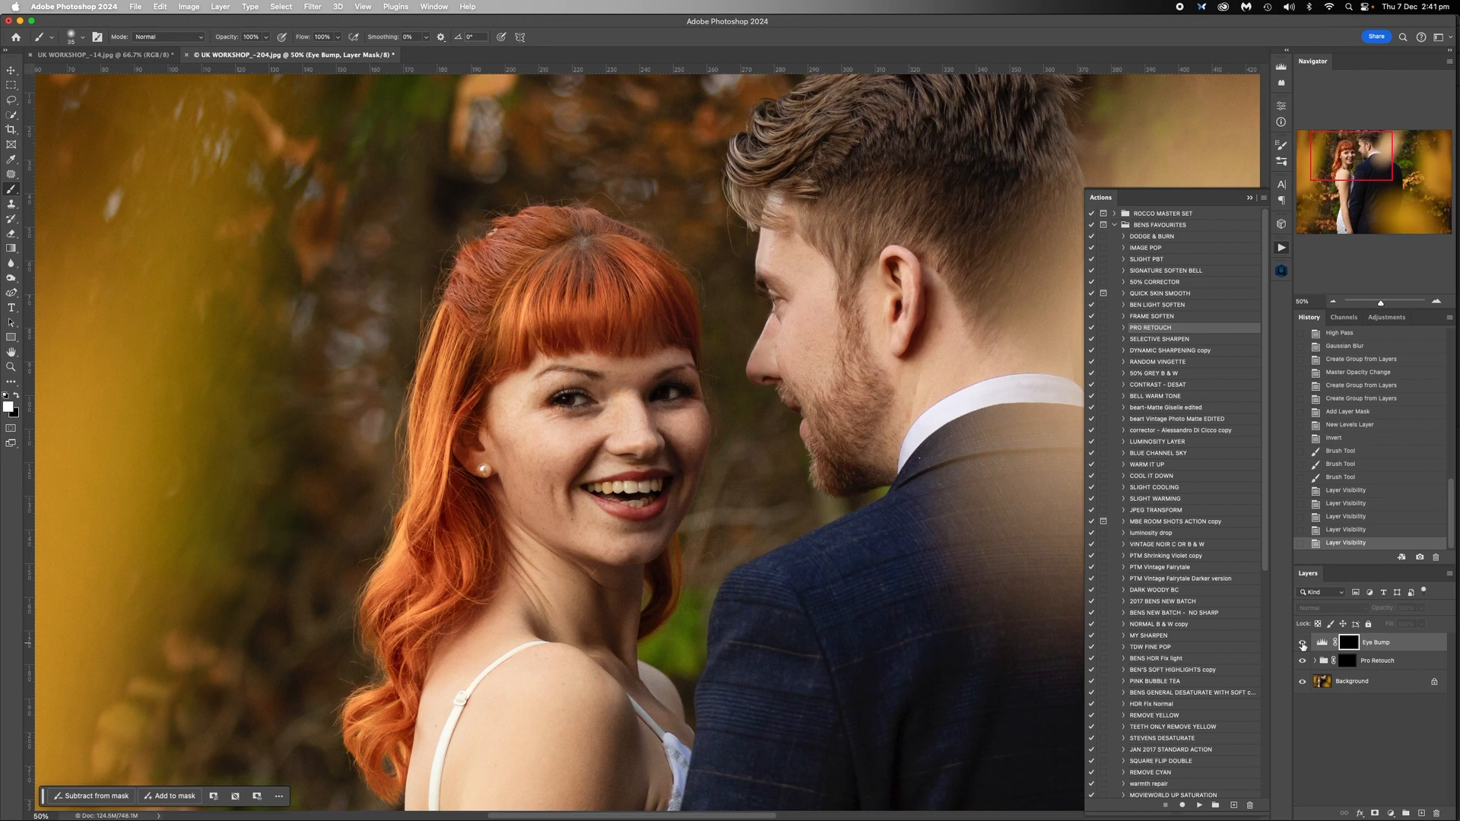
pyautogui.click(1302, 643)
pyautogui.click(1302, 643)
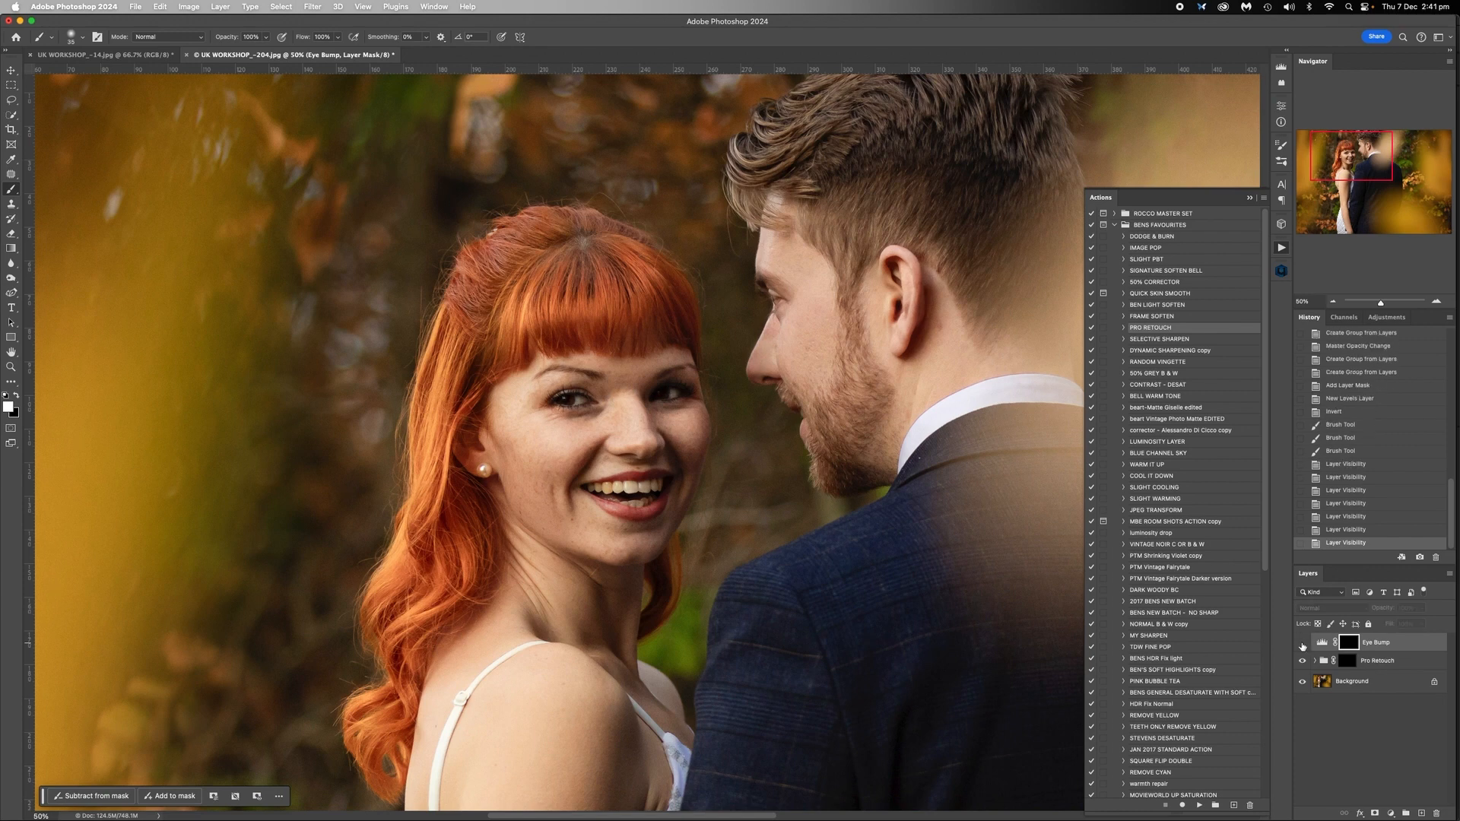
pyautogui.click(1302, 643)
pyautogui.click(1302, 644)
pyautogui.click(1301, 645)
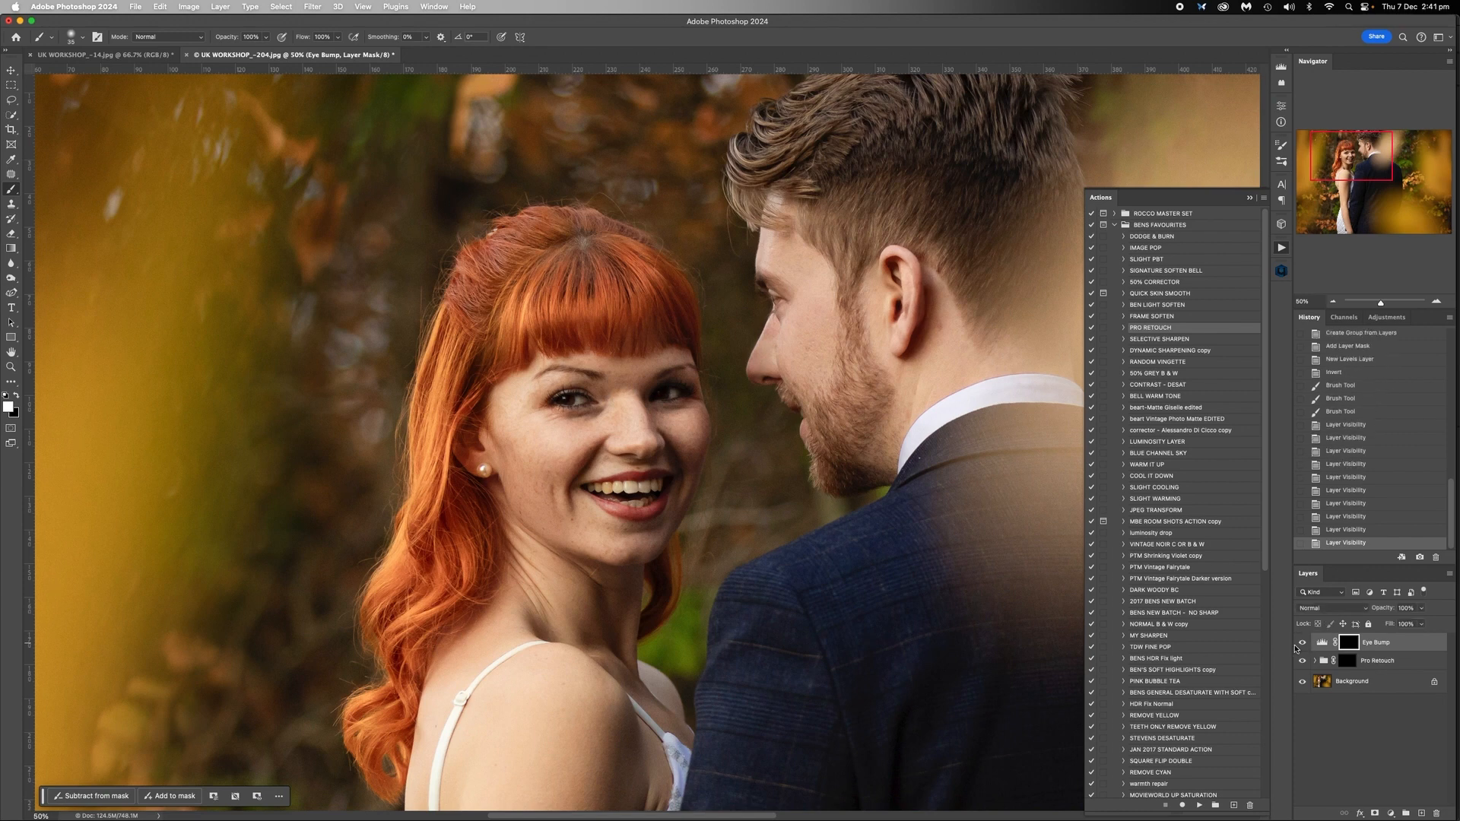
# Step: Check the couple's hands and the groom's profile in UK WORKSHOP_-14.jpg
pyautogui.click(102, 55)
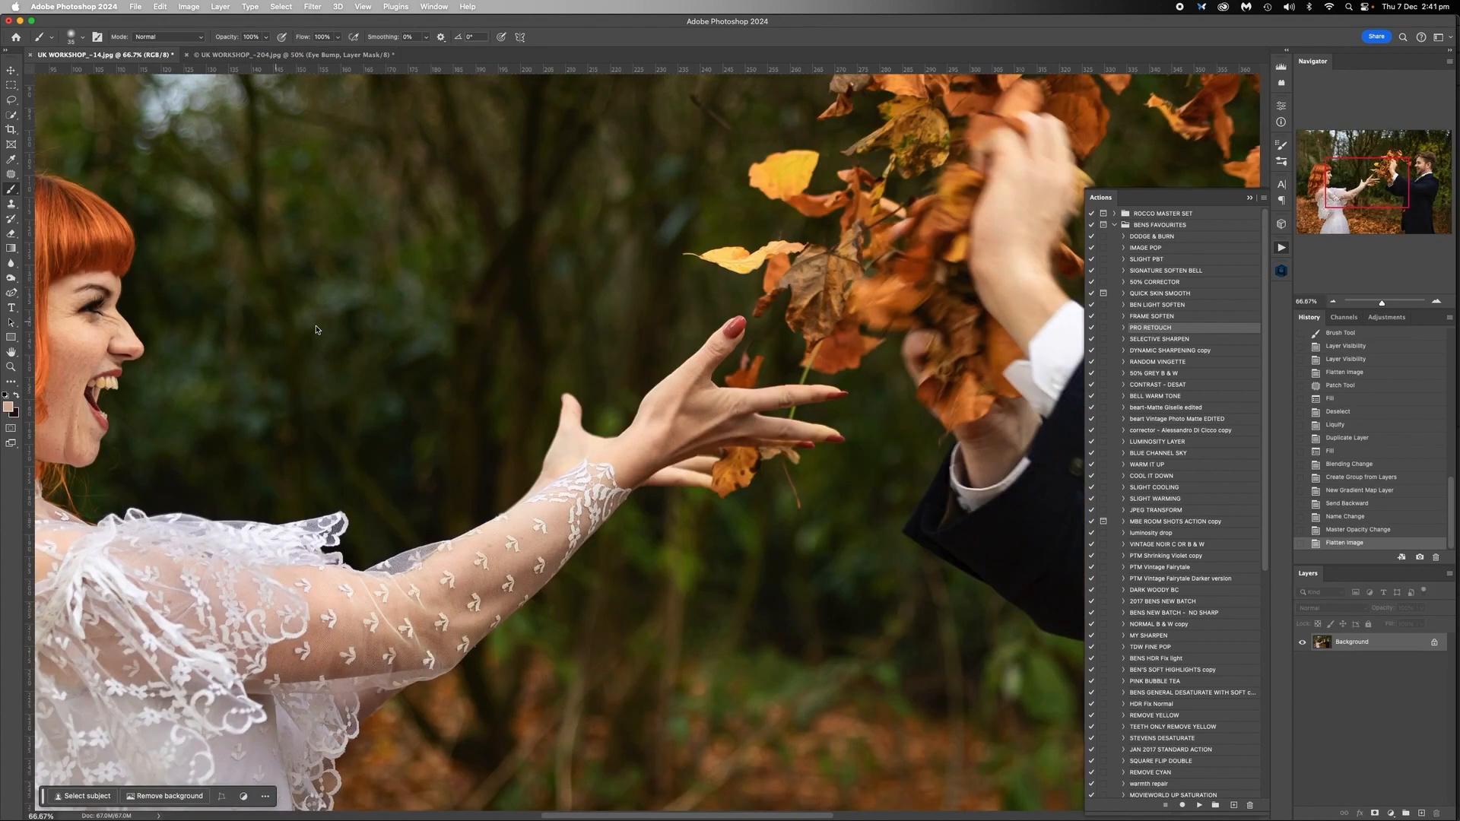
pyautogui.hscroll(-3, 363, 333)
pyautogui.hscroll(10, 362, 333)
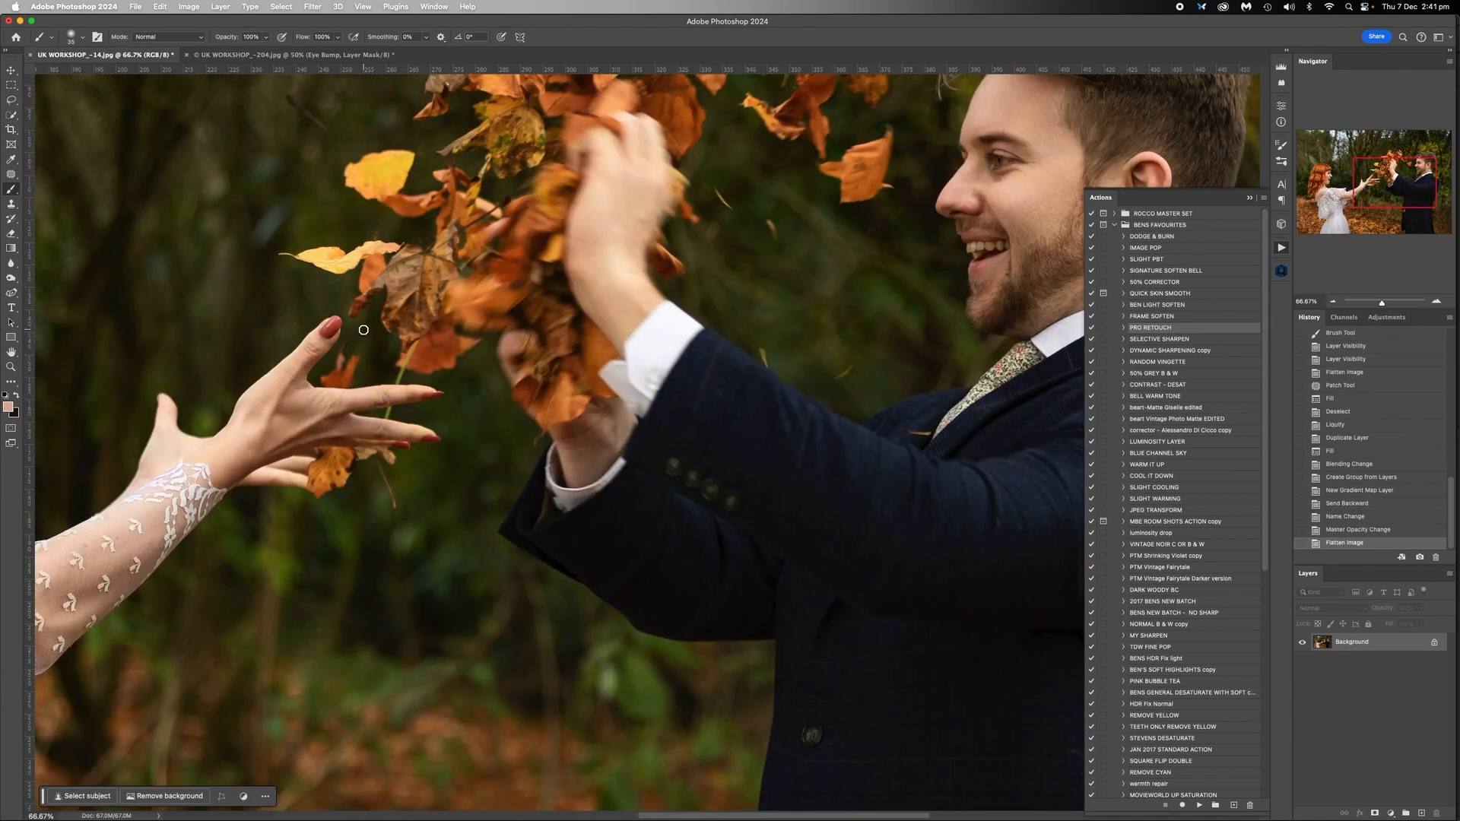
# Step: Flatten the retouch layers of UK WORKSHOP_-204.jpg and view the whole photo
pyautogui.click(276, 57)
pyautogui.rightClick(1352, 679)
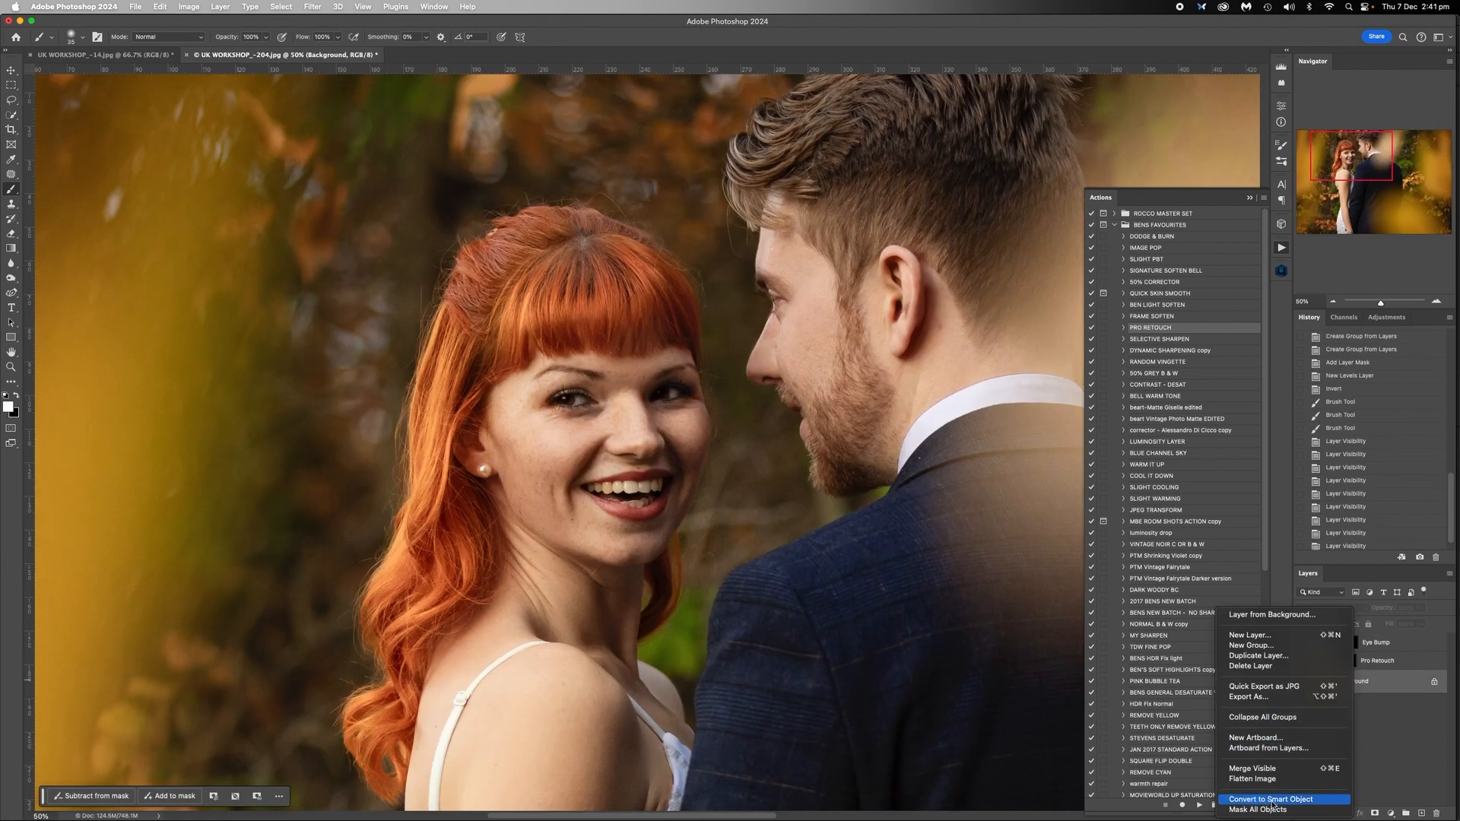
pyautogui.click(1273, 777)
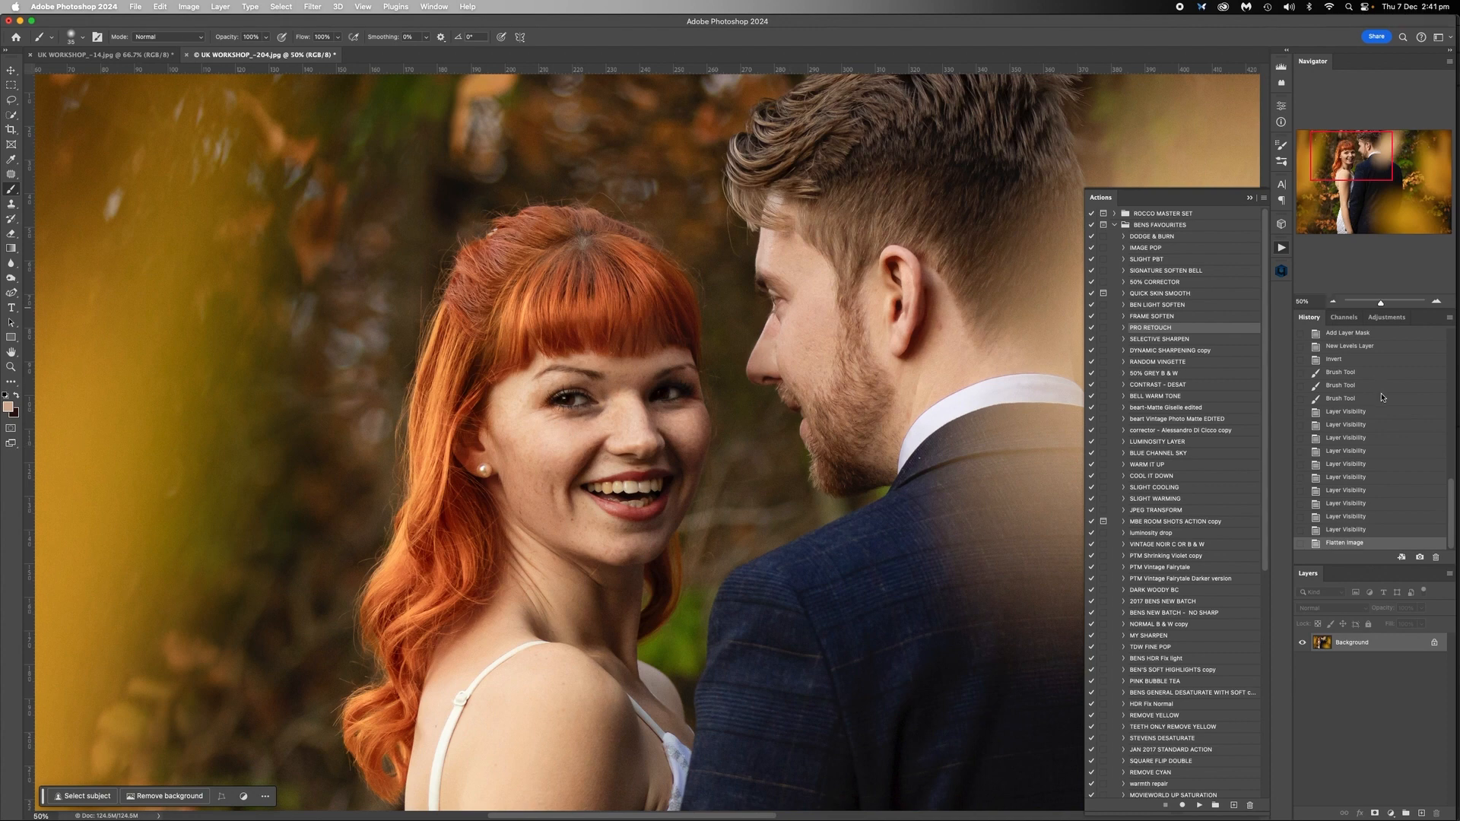
pyautogui.click(1332, 301)
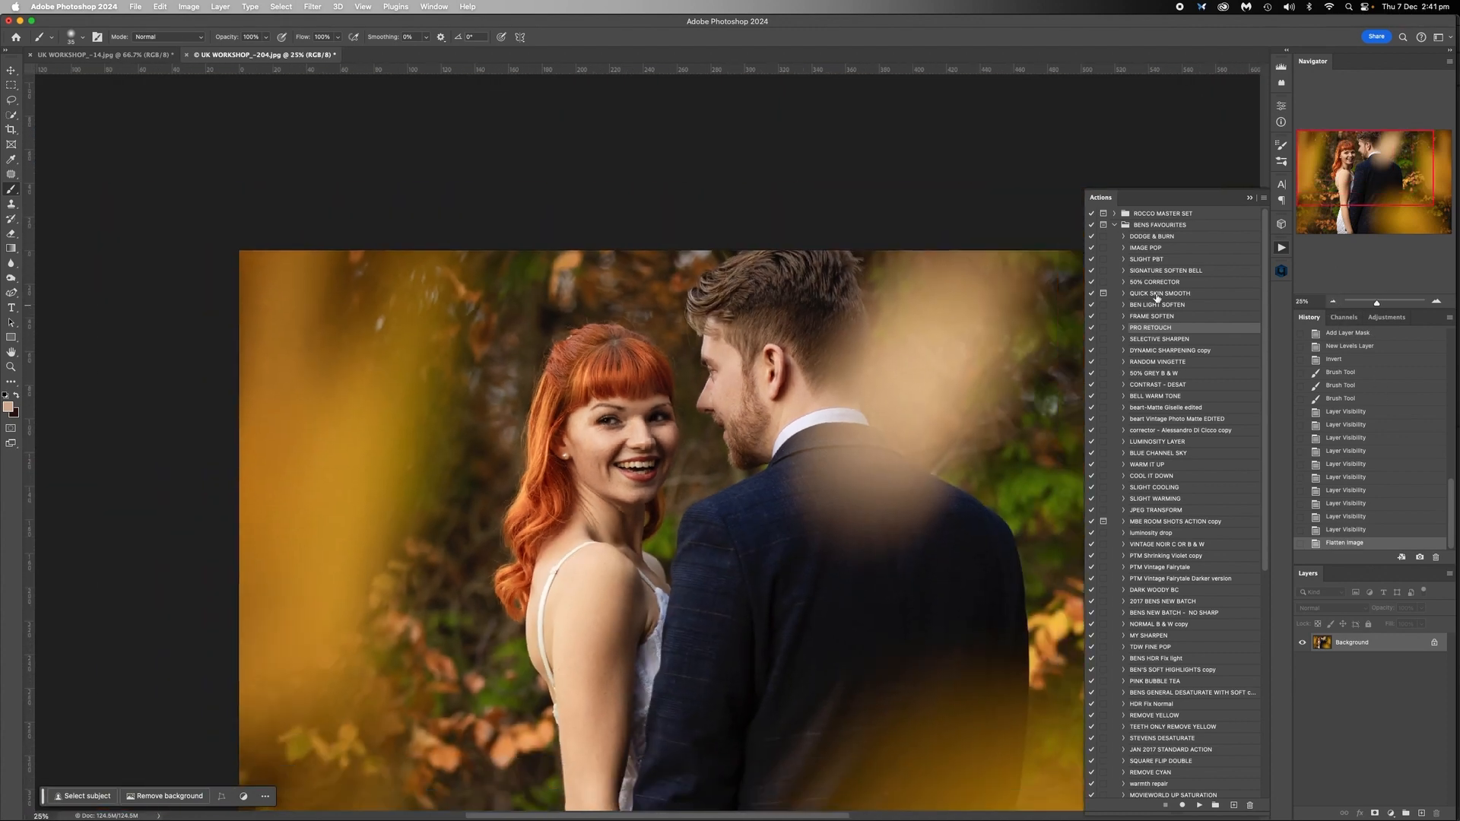
pyautogui.click(1332, 301)
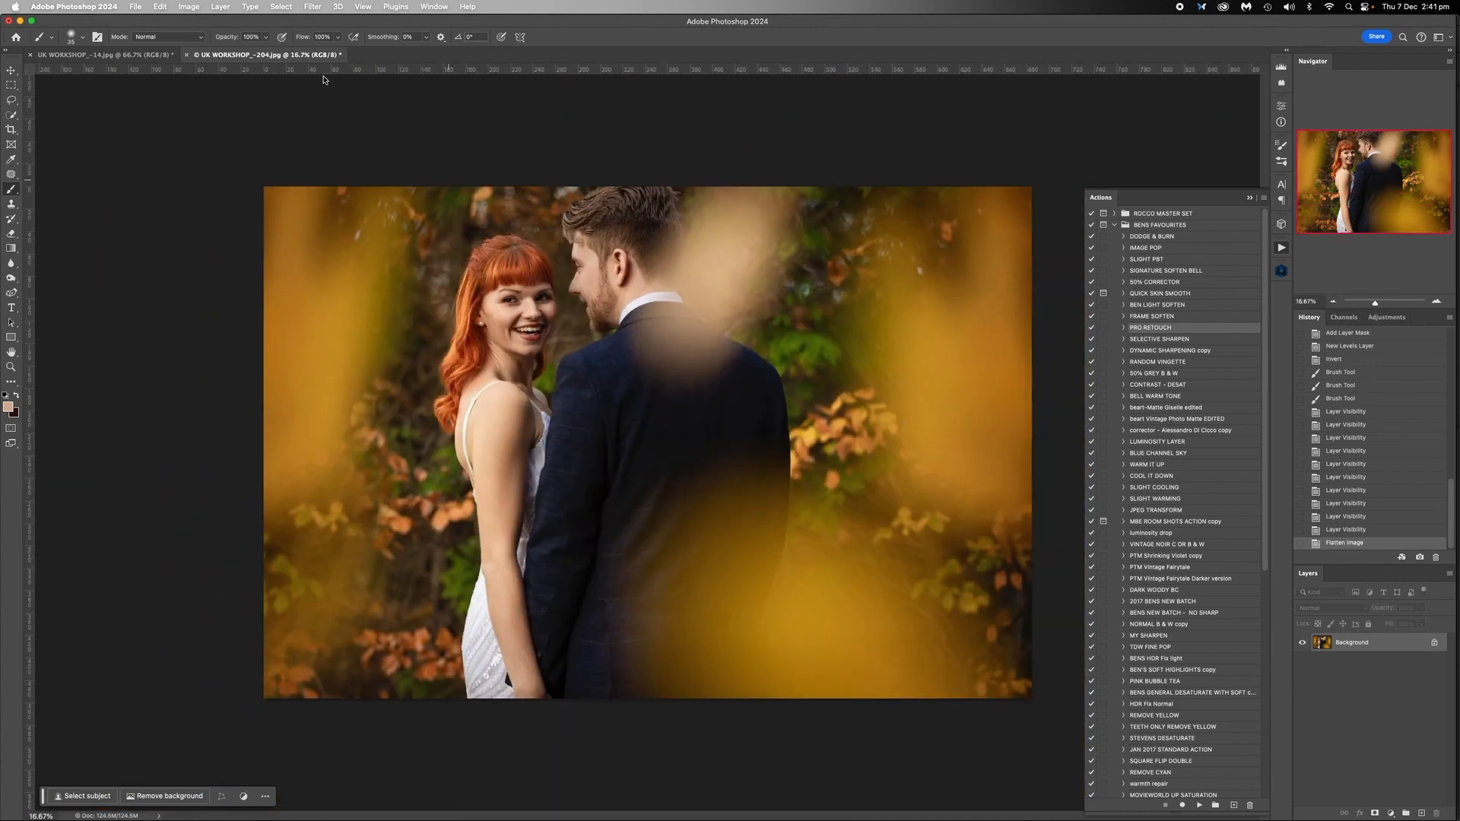
# Step: Run the SLIGHT PBT action on UK WORKSHOP_-14.jpg
pyautogui.click(155, 54)
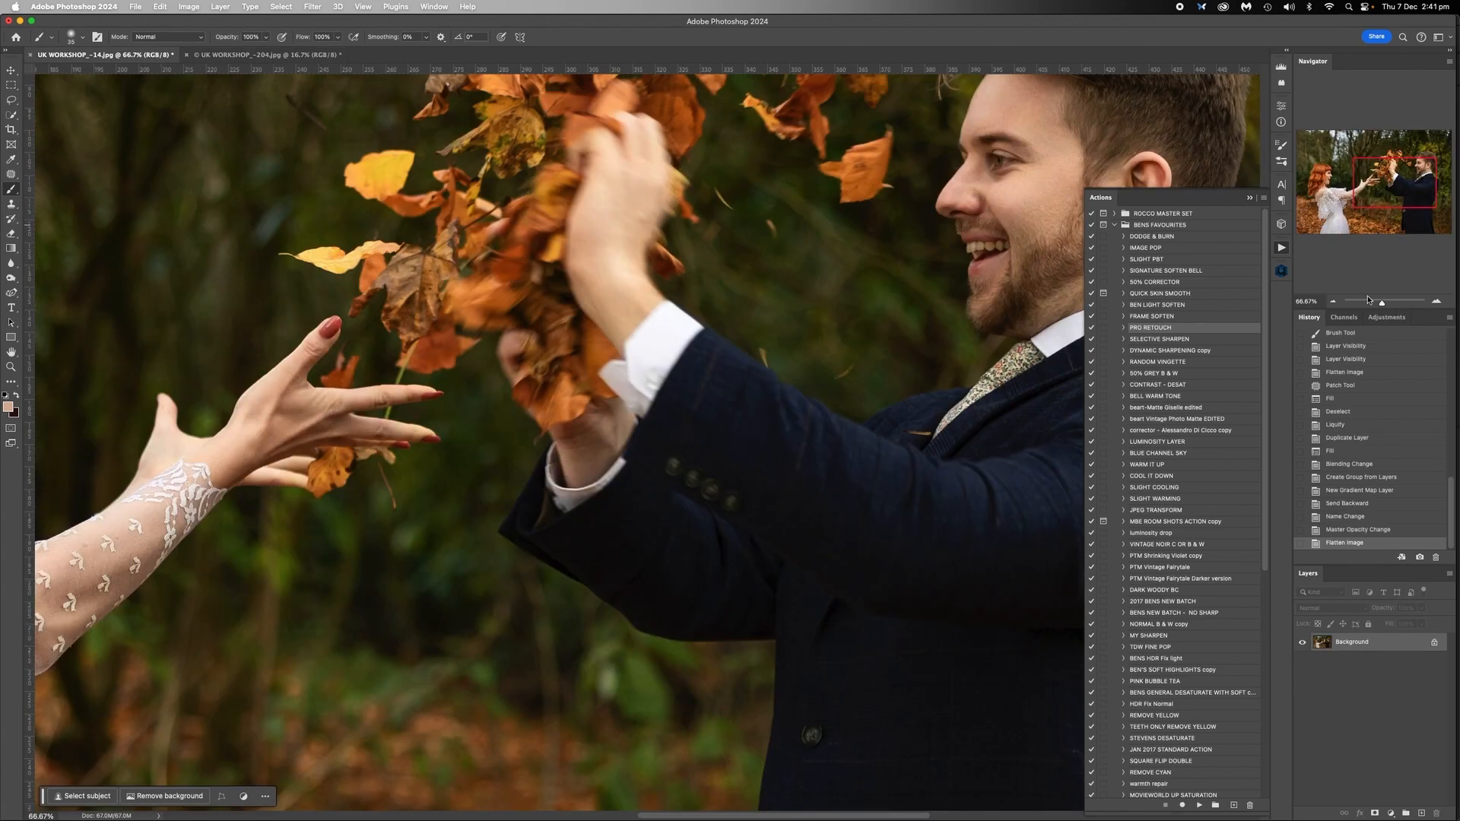
pyautogui.click(1333, 301)
pyautogui.click(1333, 302)
pyautogui.click(1333, 301)
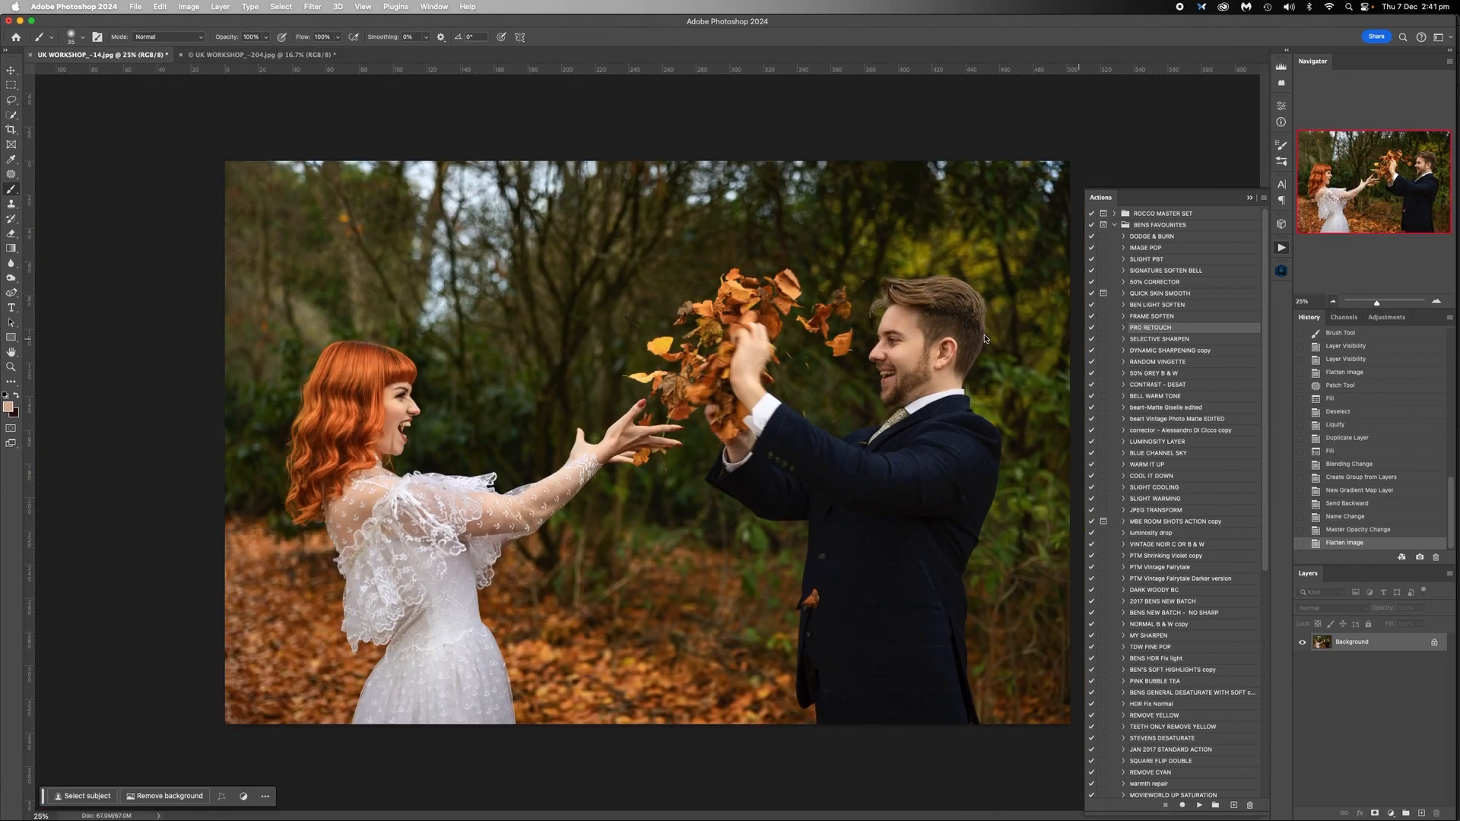
pyautogui.click(1146, 260)
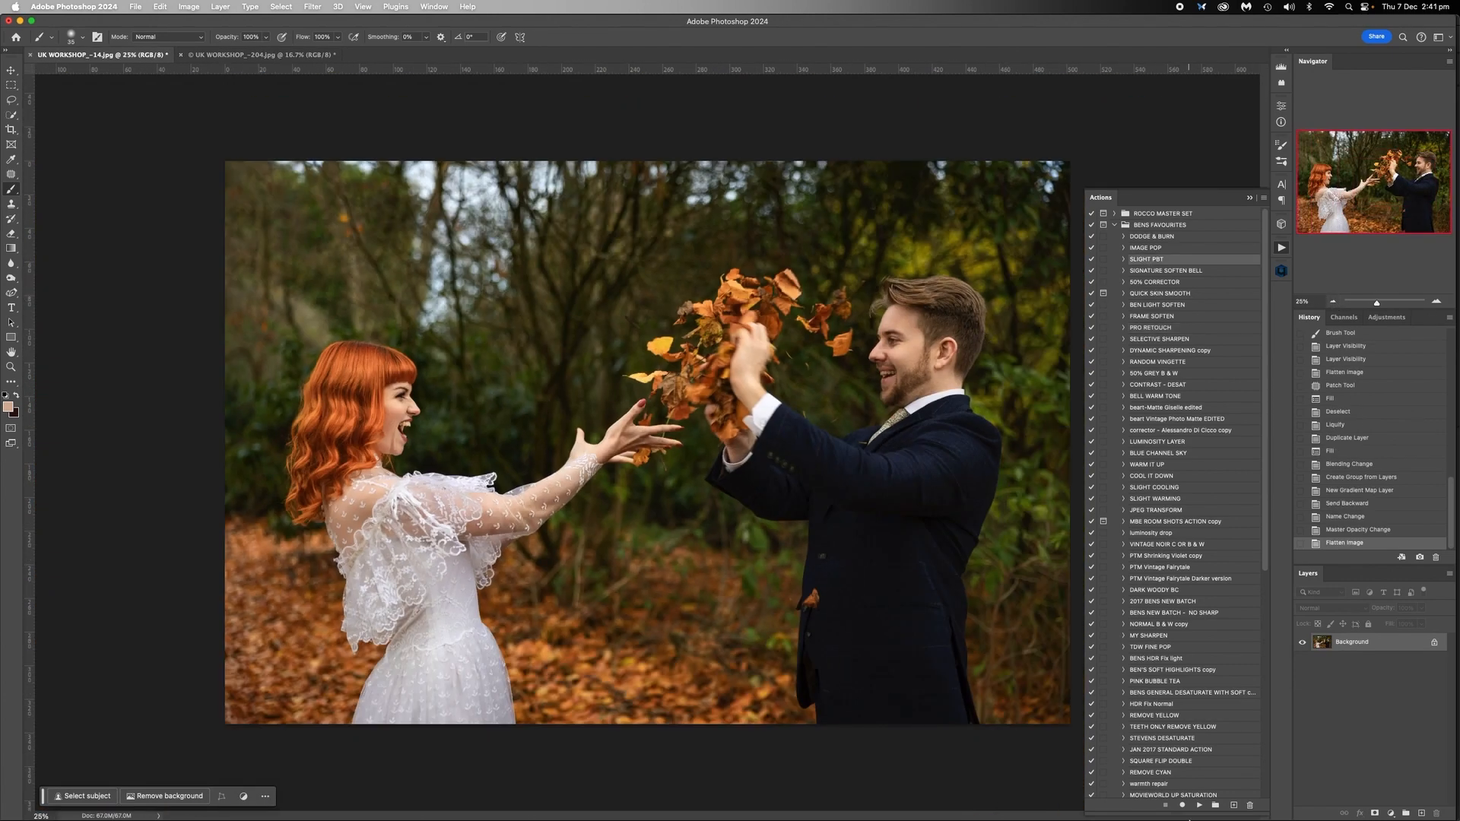
pyautogui.click(1199, 806)
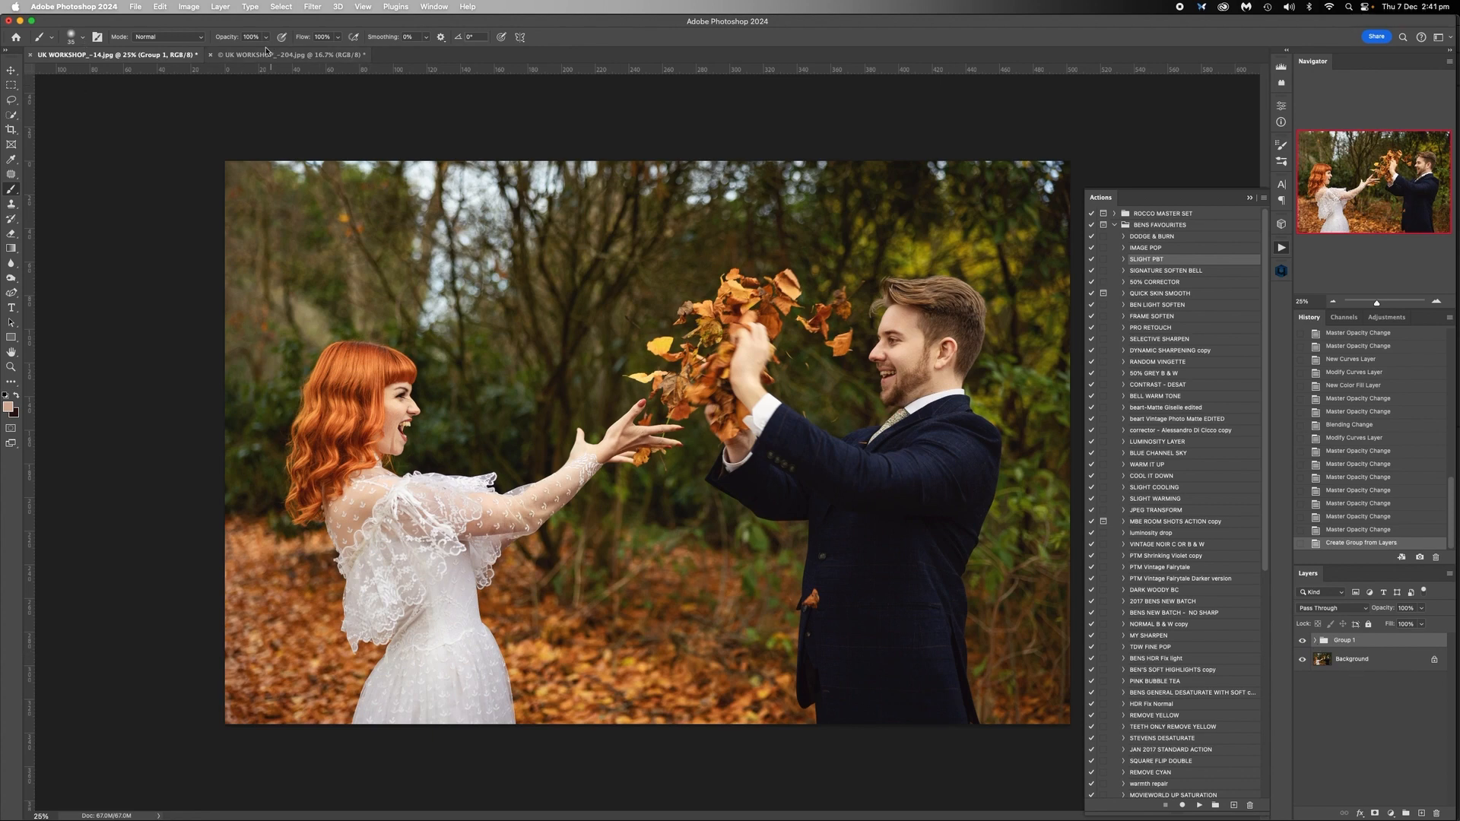
# Step: Run the SLIGHT PBT action on UK WORKSHOP_-204.jpg and lower the resulting group's opacity to about 78%
pyautogui.click(293, 55)
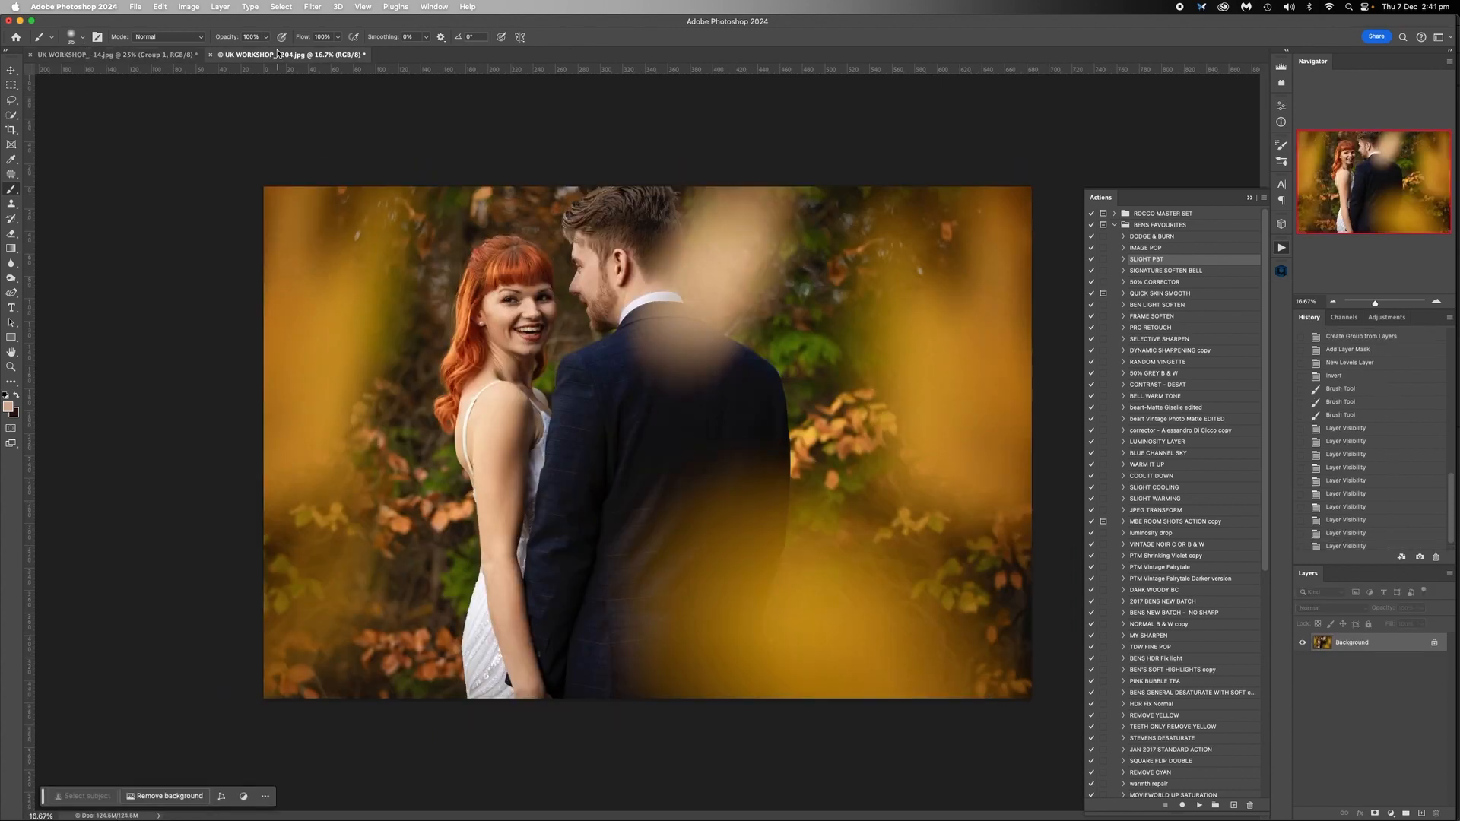
pyautogui.click(1199, 805)
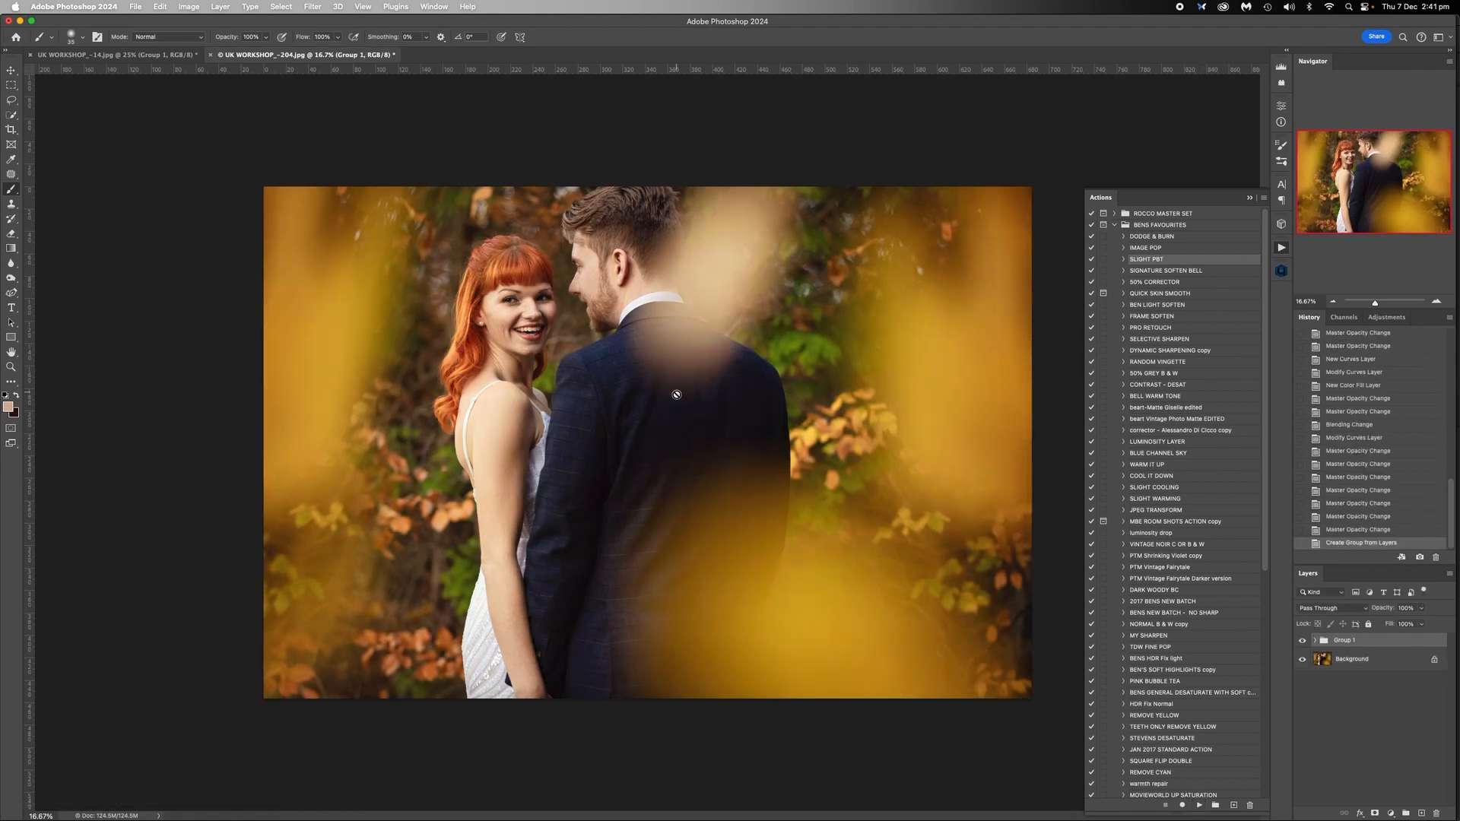
pyautogui.click(1421, 608)
pyautogui.moveTo(1423, 622); pyautogui.dragTo(1409, 625)
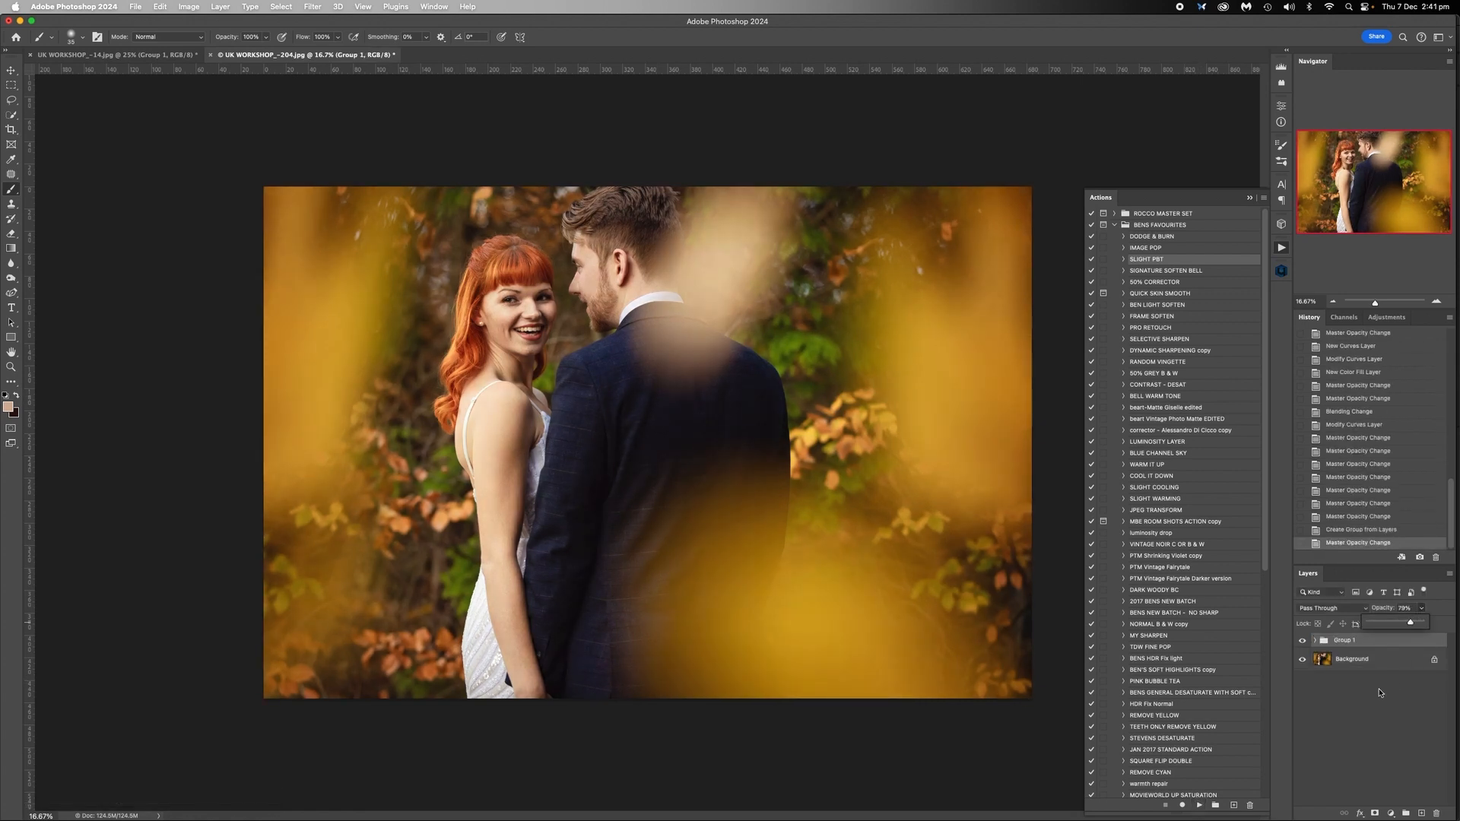
# Step: Flatten the SLIGHT PBT layers in both UK WORKSHOP_-204.jpg and UK WORKSHOP_-14.jpg
pyautogui.rightClick(1351, 659)
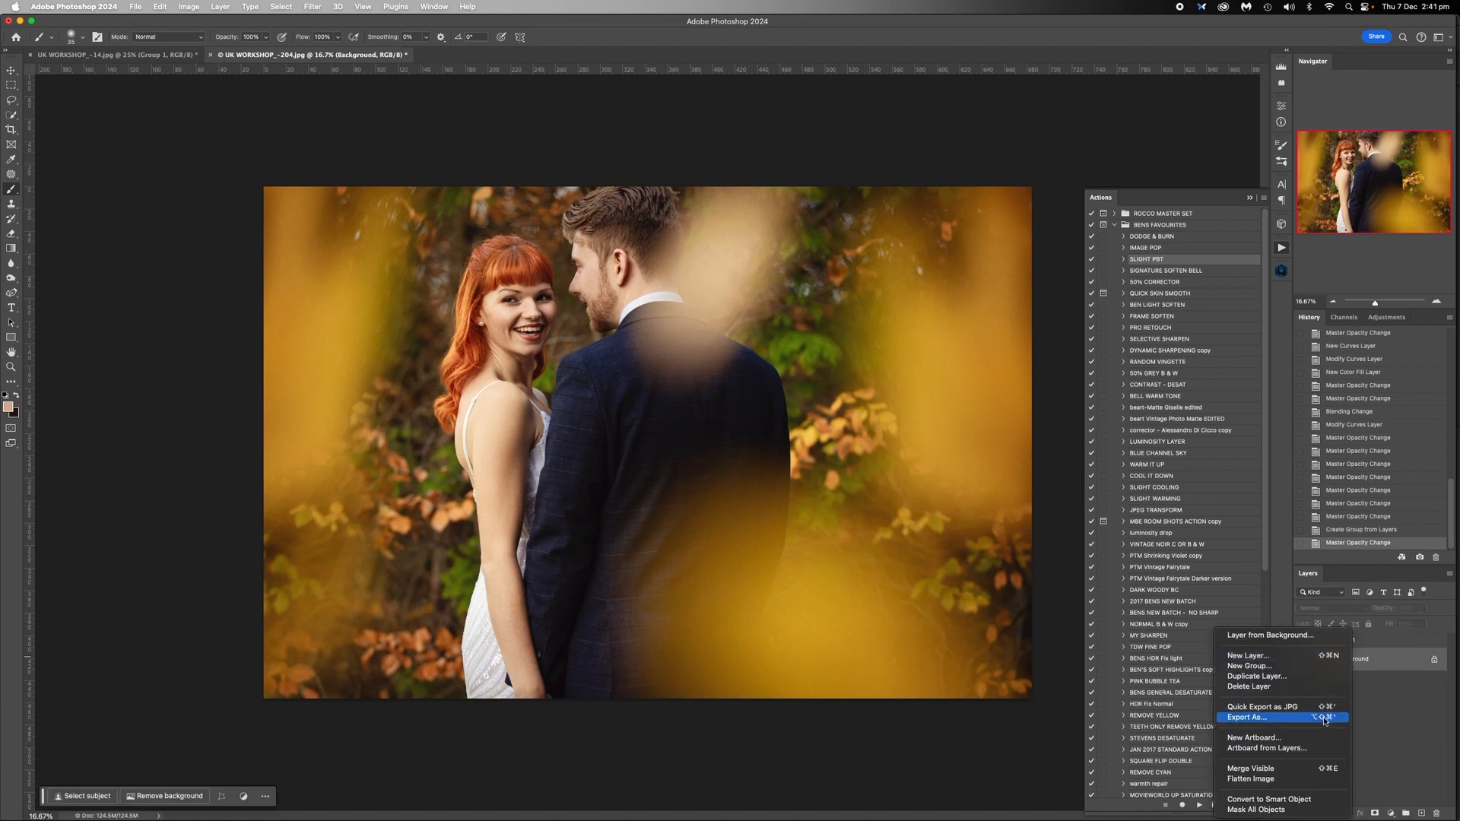
pyautogui.click(1287, 780)
pyautogui.hotkey('ctrl', 'Tab')
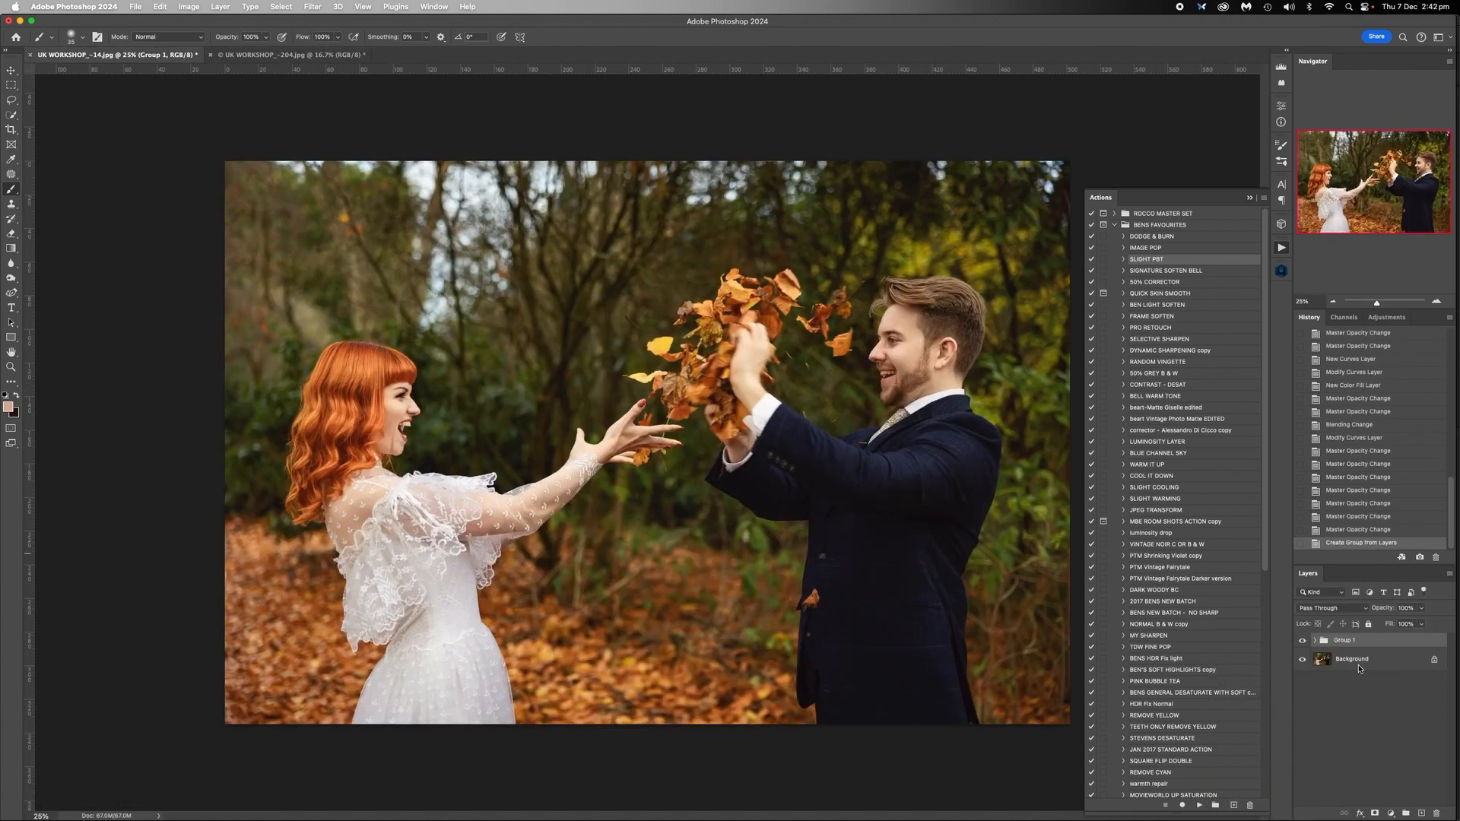
pyautogui.rightClick(1359, 668)
pyautogui.click(1287, 783)
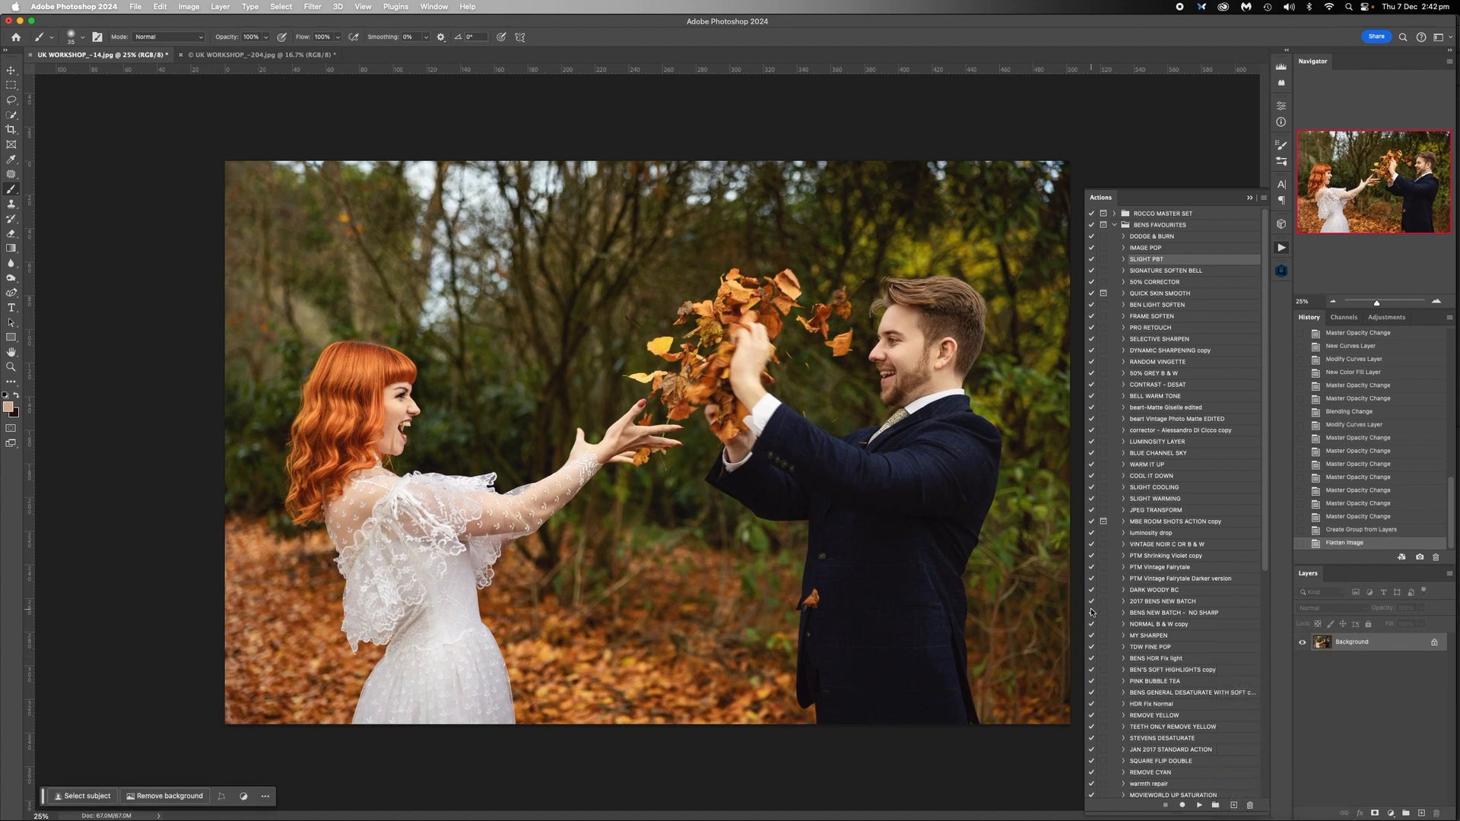
pyautogui.click(1332, 302)
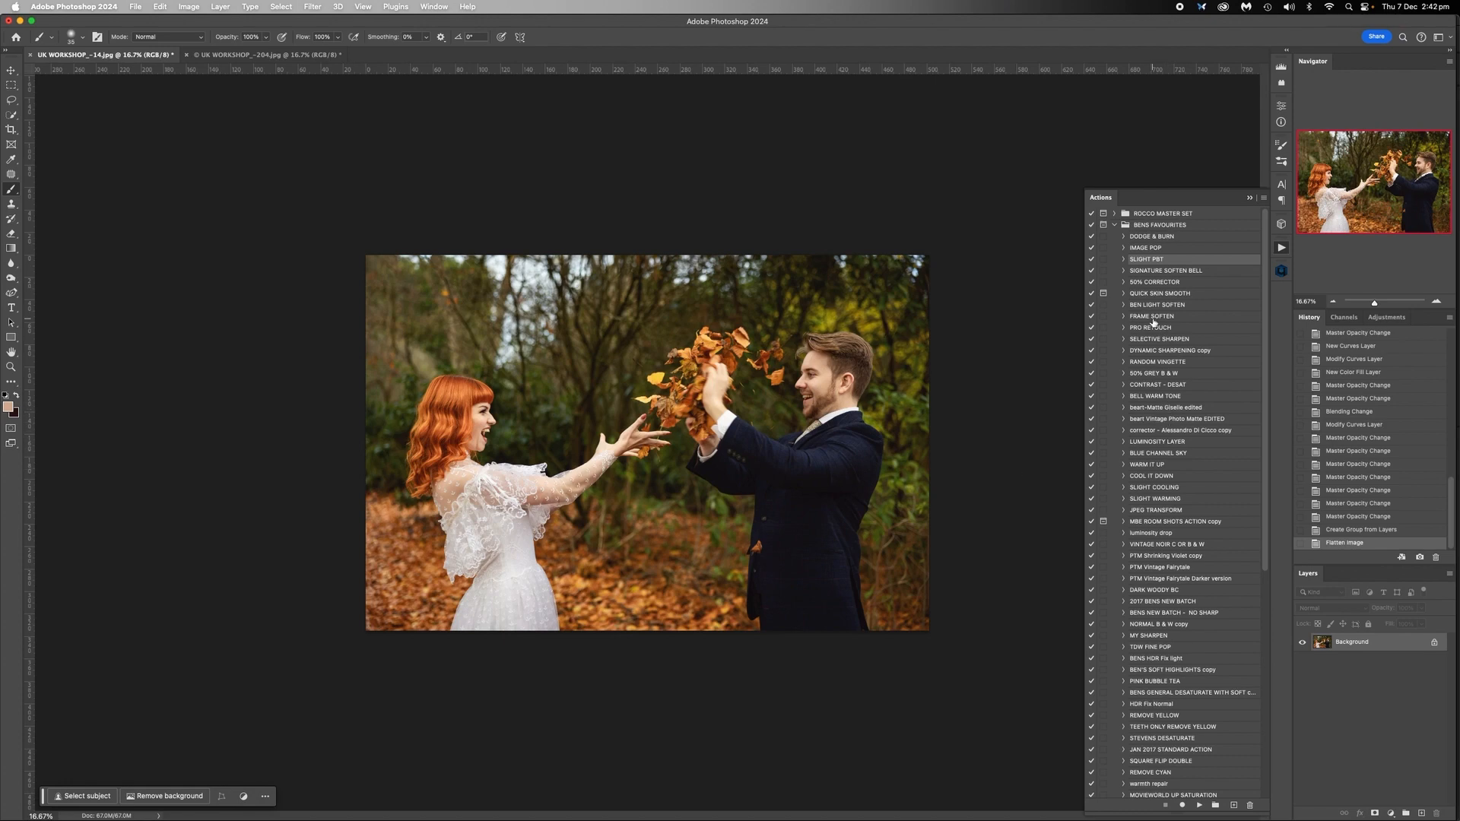
# Step: Lasso a loose, jagged outline around the couple in UK WORKSHOP_-204.jpg and run the RANDOM VINGETTE action
pyautogui.click(246, 54)
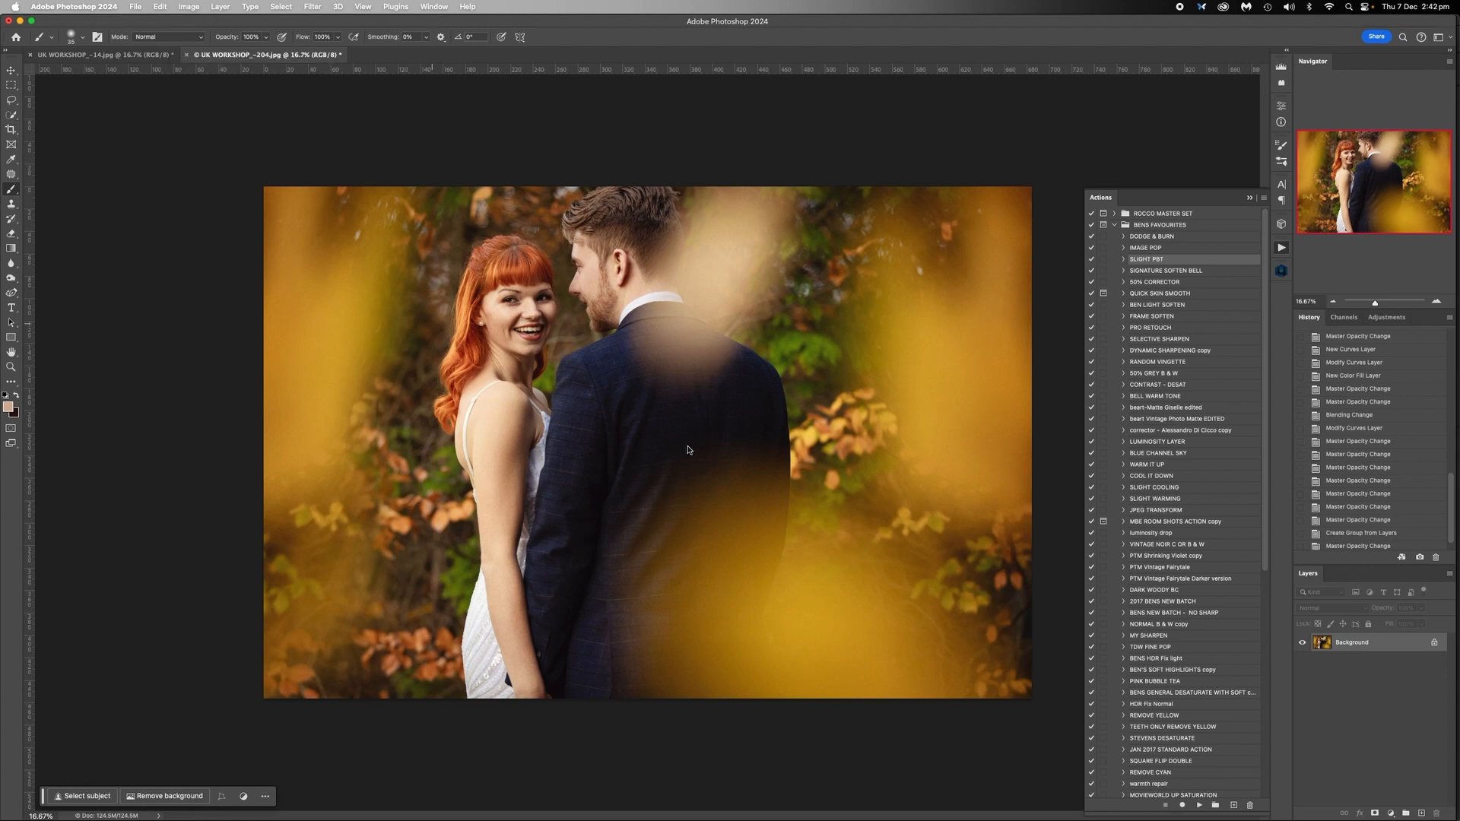
pyautogui.click(1332, 301)
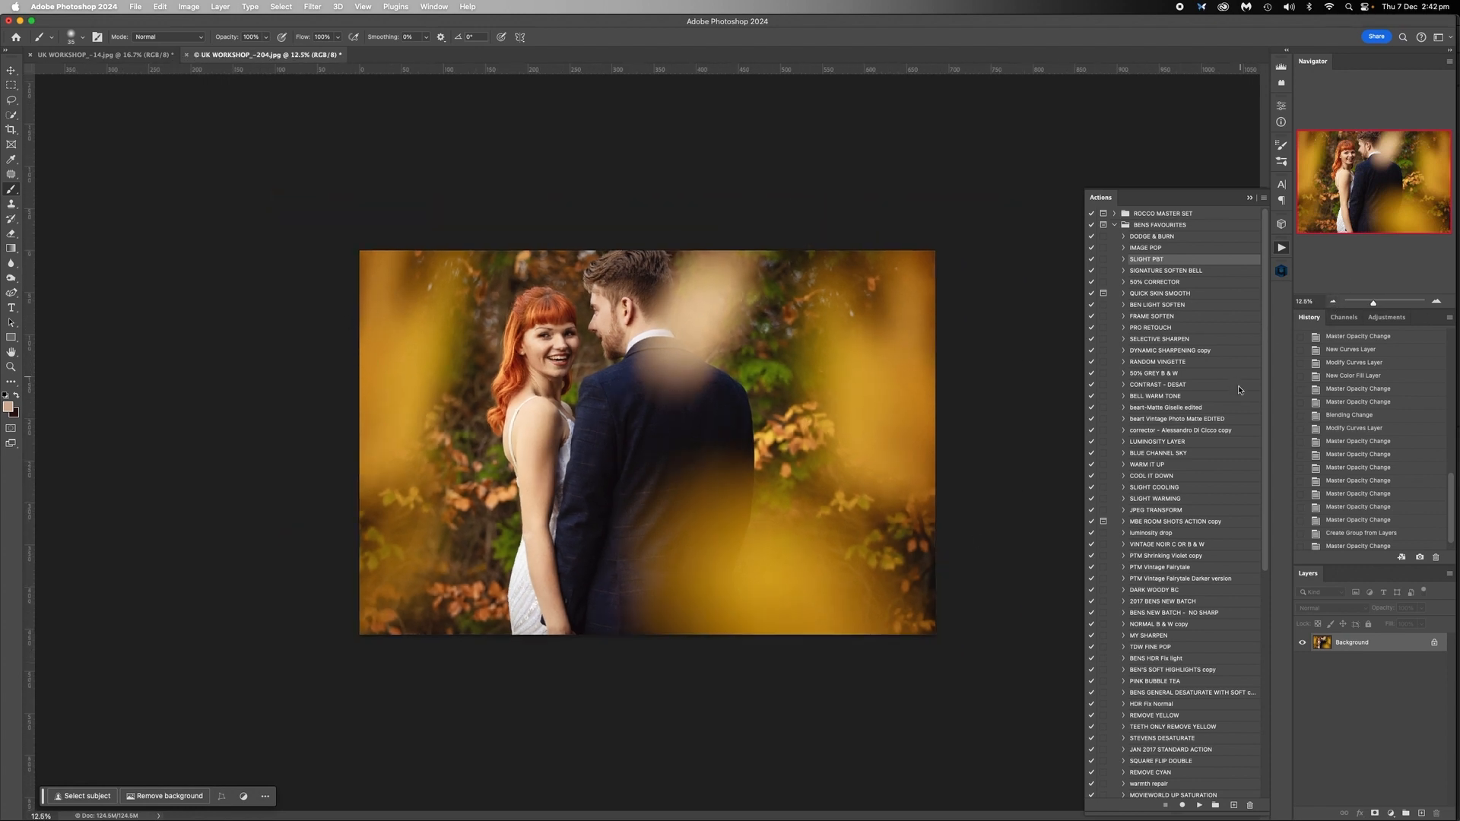
pyautogui.click(1155, 363)
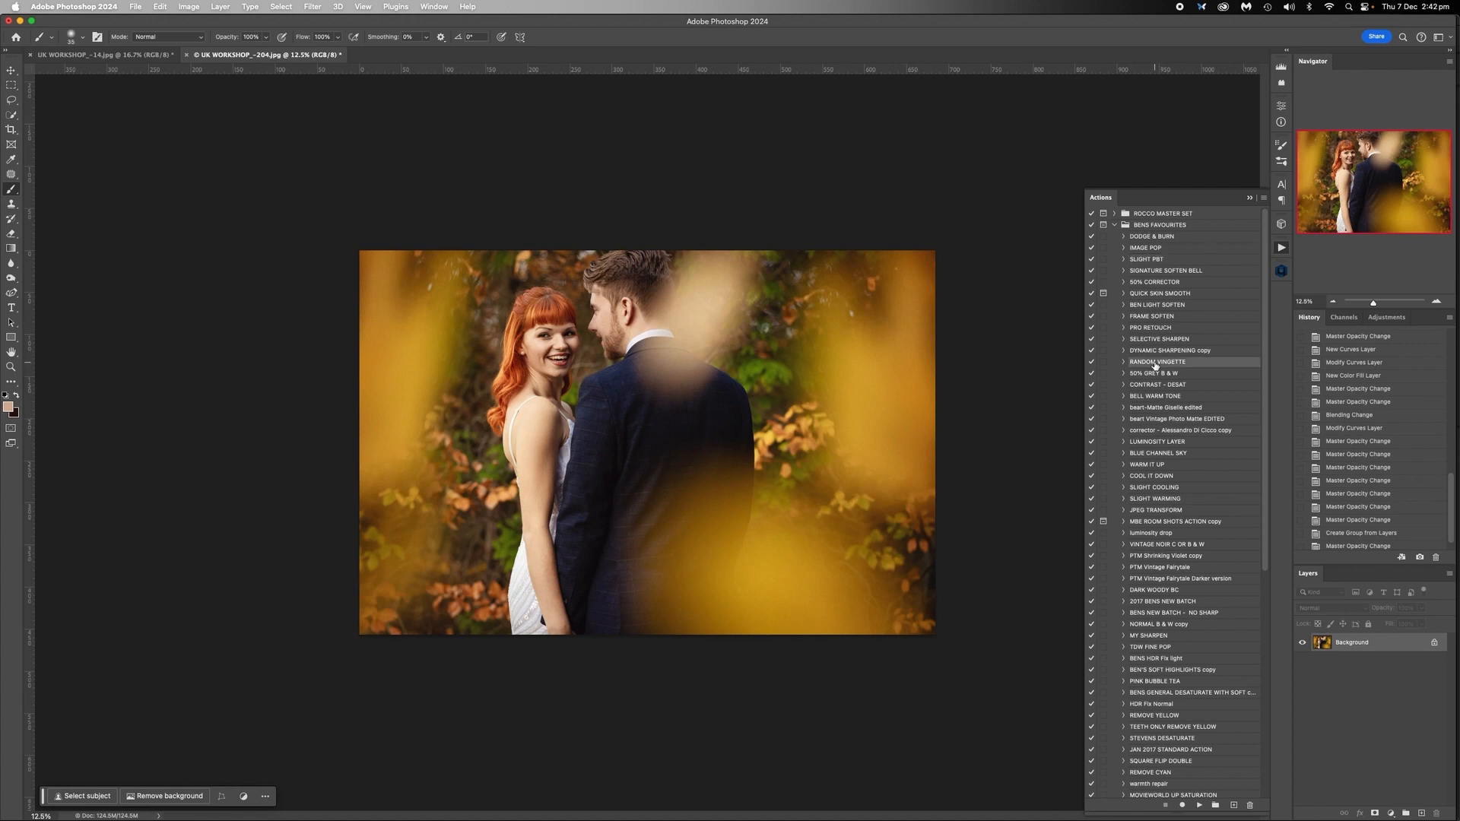
pyautogui.moveTo(572, 664)
pyautogui.mouseDown()
pyautogui.moveTo(447, 568)
pyautogui.moveTo(510, 545)
pyautogui.moveTo(394, 402)
pyautogui.moveTo(486, 410)
pyautogui.moveTo(500, 278)
pyautogui.moveTo(618, 220)
pyautogui.moveTo(702, 283)
pyautogui.moveTo(718, 417)
pyautogui.moveTo(688, 510)
pyautogui.moveTo(747, 587)
pyautogui.moveTo(654, 654)
pyautogui.moveTo(515, 669)
pyautogui.mouseUp()
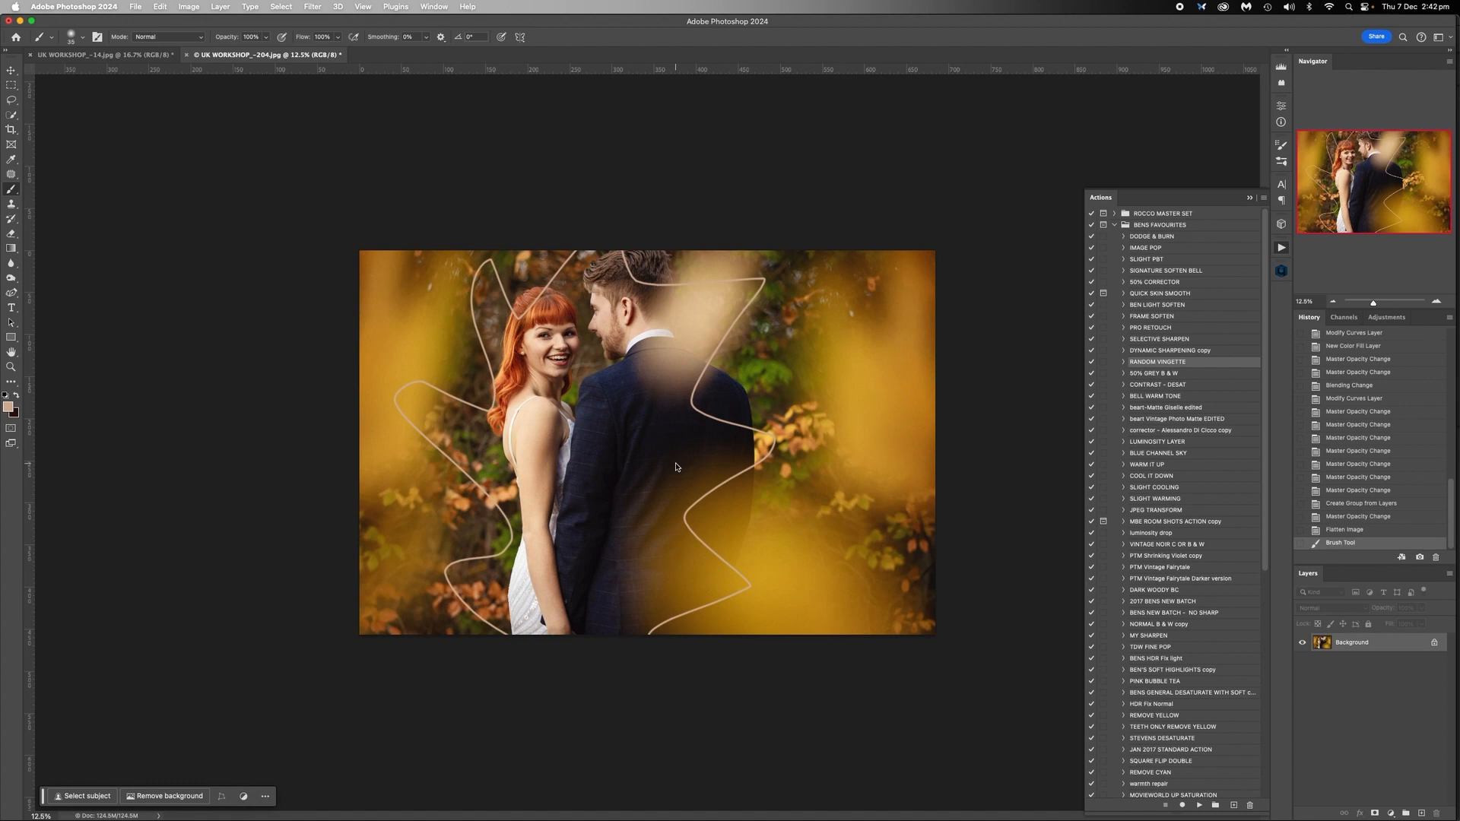
pyautogui.click(1343, 530)
pyautogui.click(11, 100)
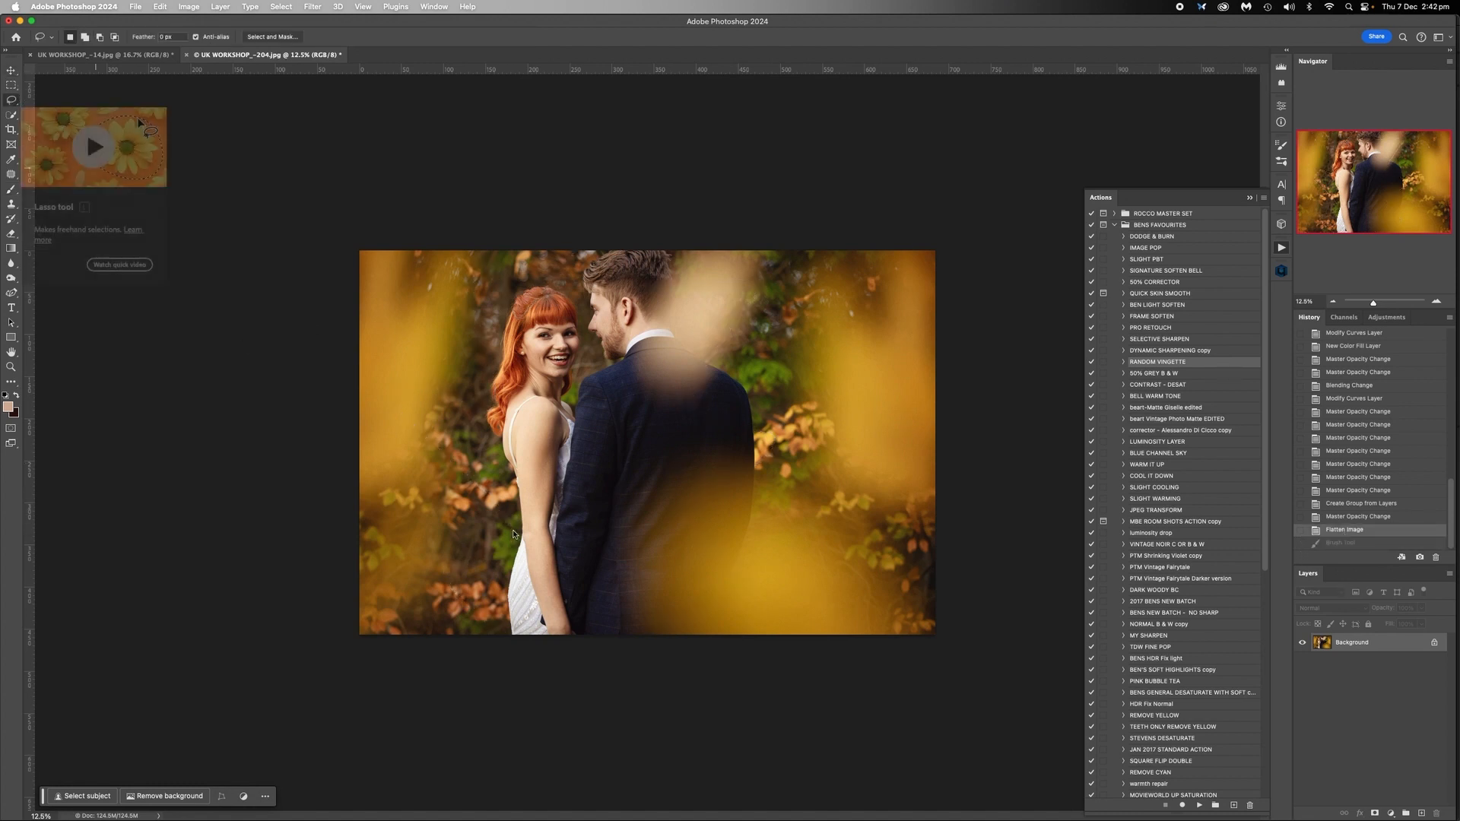
pyautogui.moveTo(583, 635)
pyautogui.mouseDown()
pyautogui.moveTo(470, 580)
pyautogui.moveTo(511, 531)
pyautogui.moveTo(444, 363)
pyautogui.moveTo(592, 206)
pyautogui.moveTo(723, 259)
pyautogui.moveTo(730, 390)
pyautogui.moveTo(703, 496)
pyautogui.moveTo(747, 558)
pyautogui.moveTo(661, 626)
pyautogui.moveTo(575, 652)
pyautogui.mouseUp()
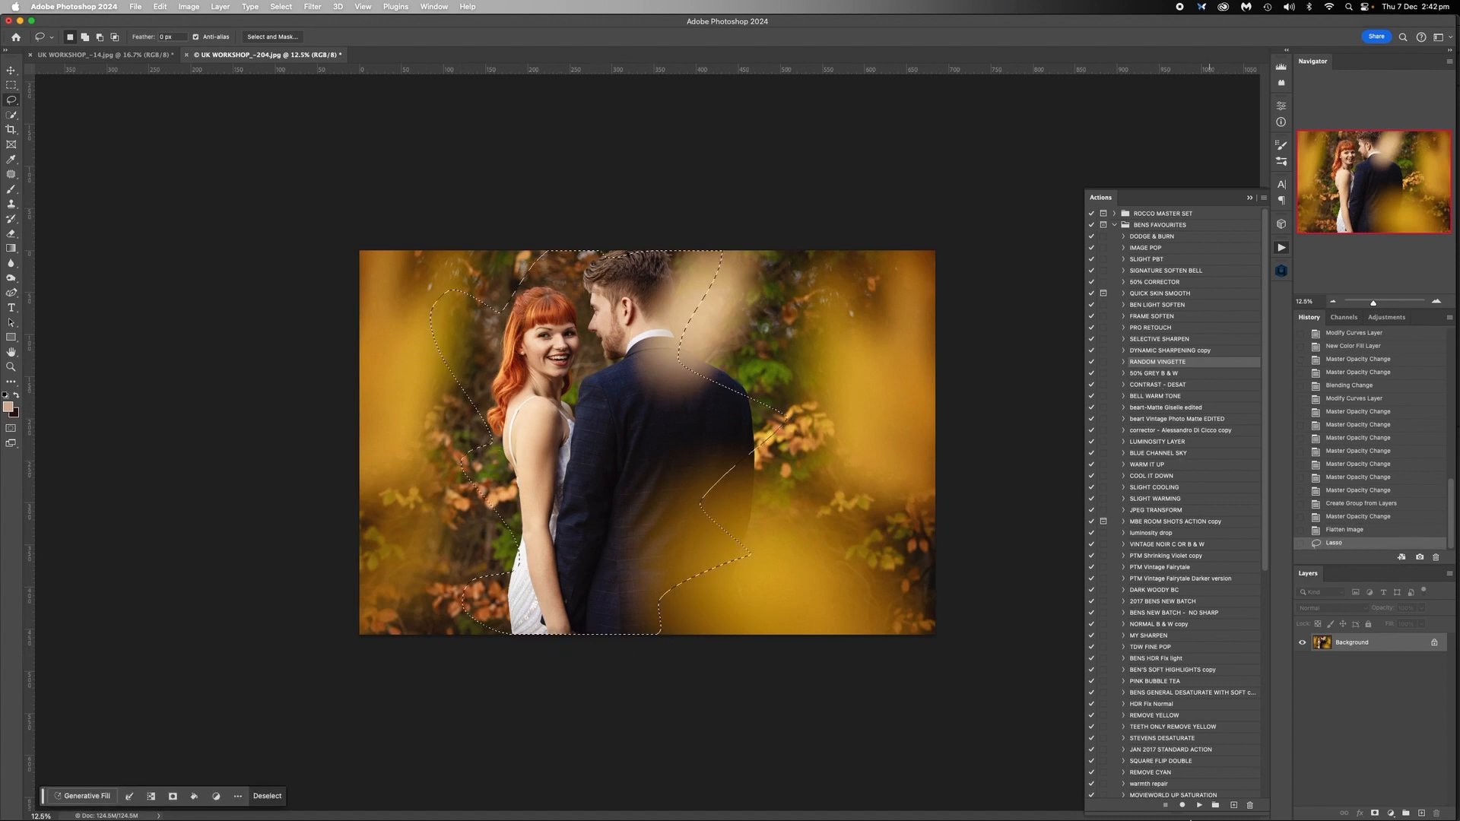
pyautogui.click(1199, 806)
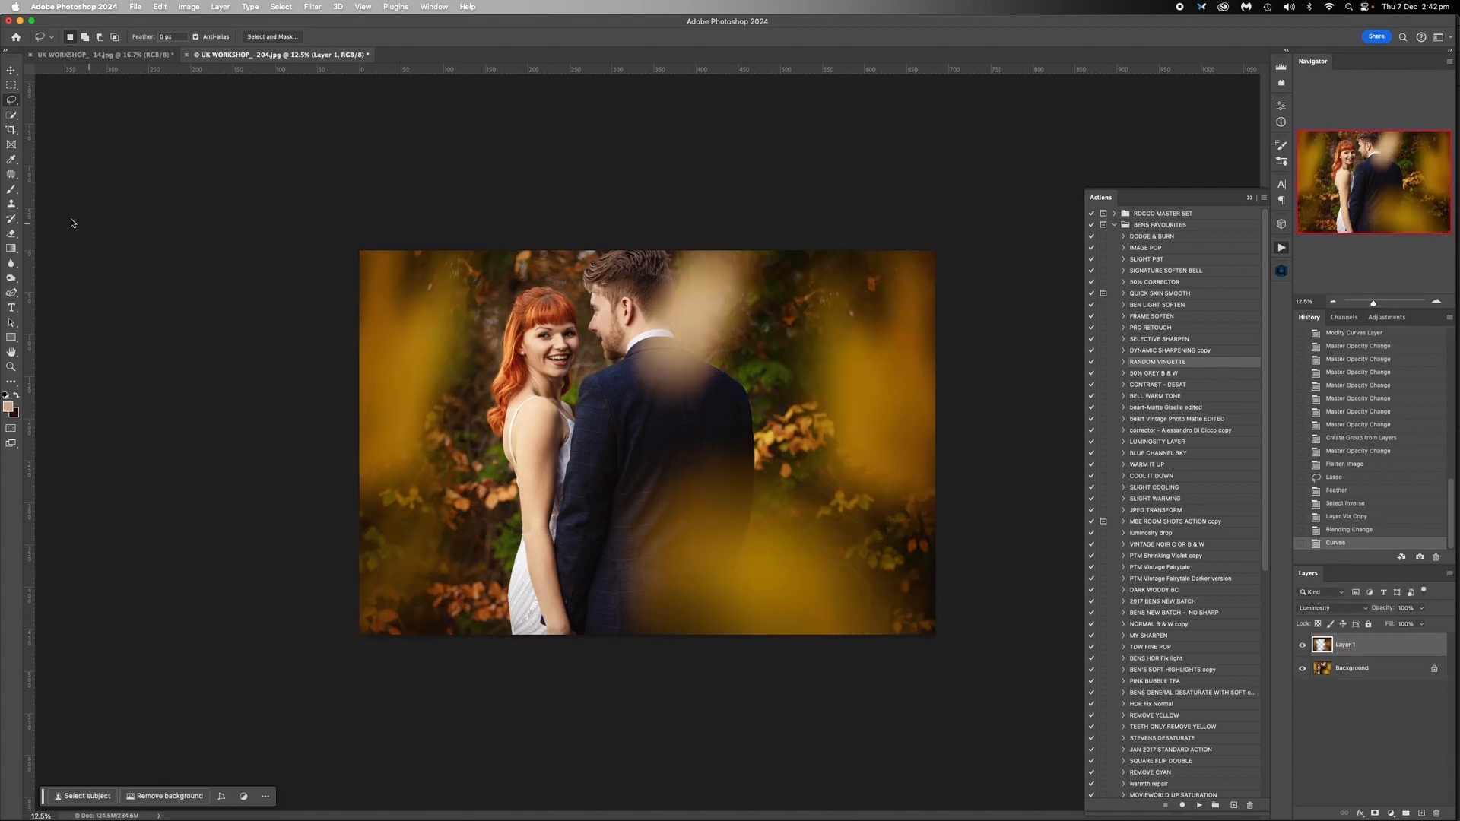
# Step: Soften the vignette layer around the couple and the foliage beside them with a much larger eraser, and flatten the image
pyautogui.click(12, 234)
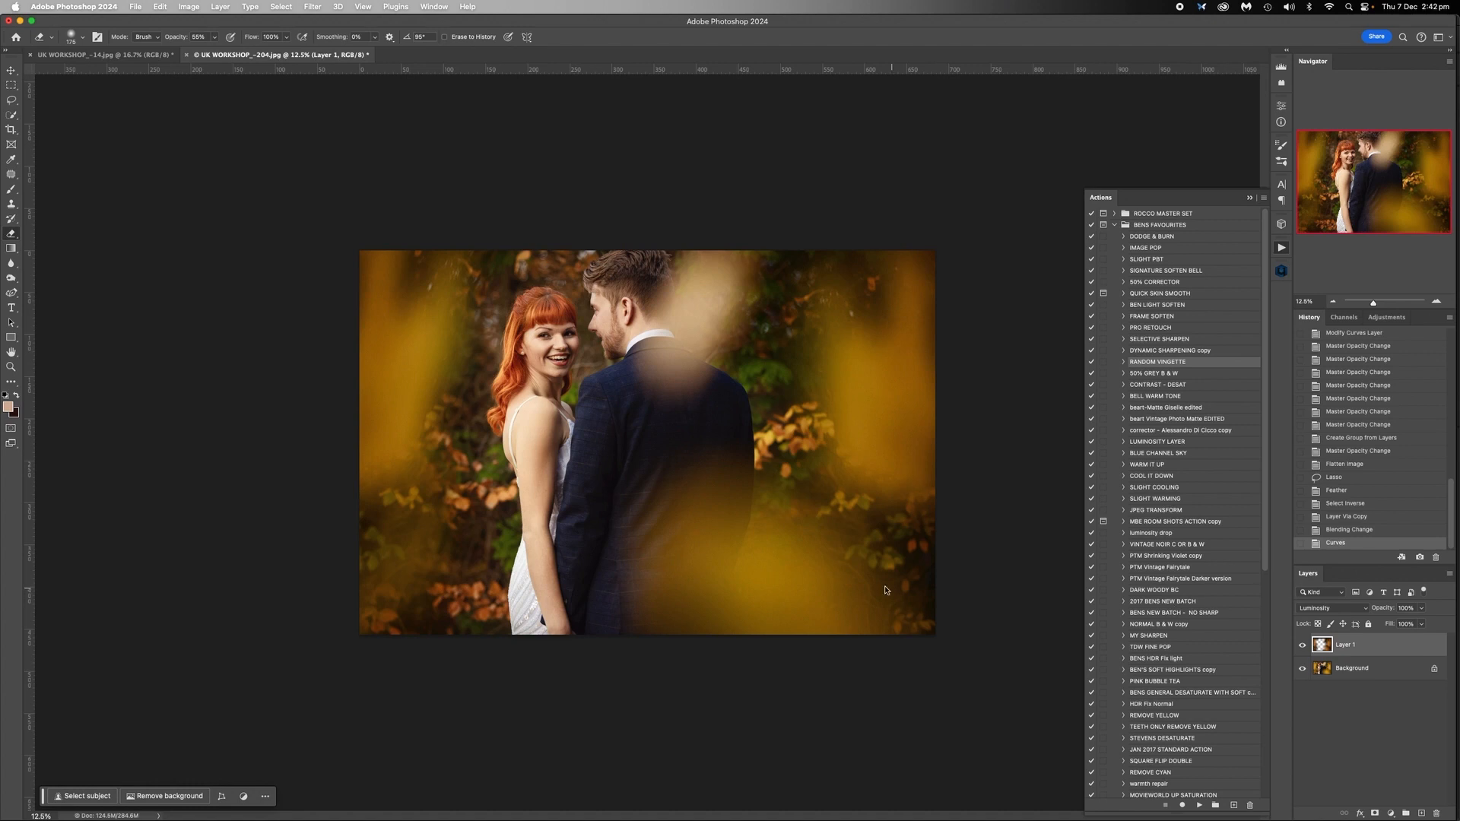
pyautogui.press(']')
pyautogui.press(']')
pyautogui.press(']')
pyautogui.press(']')
pyautogui.press(']')
pyautogui.press(']')
pyautogui.press(']')
pyautogui.press(']')
pyautogui.press(']')
pyautogui.press(']')
pyautogui.press(']')
pyautogui.press(']')
pyautogui.moveTo(592, 498); pyautogui.dragTo(728, 524)
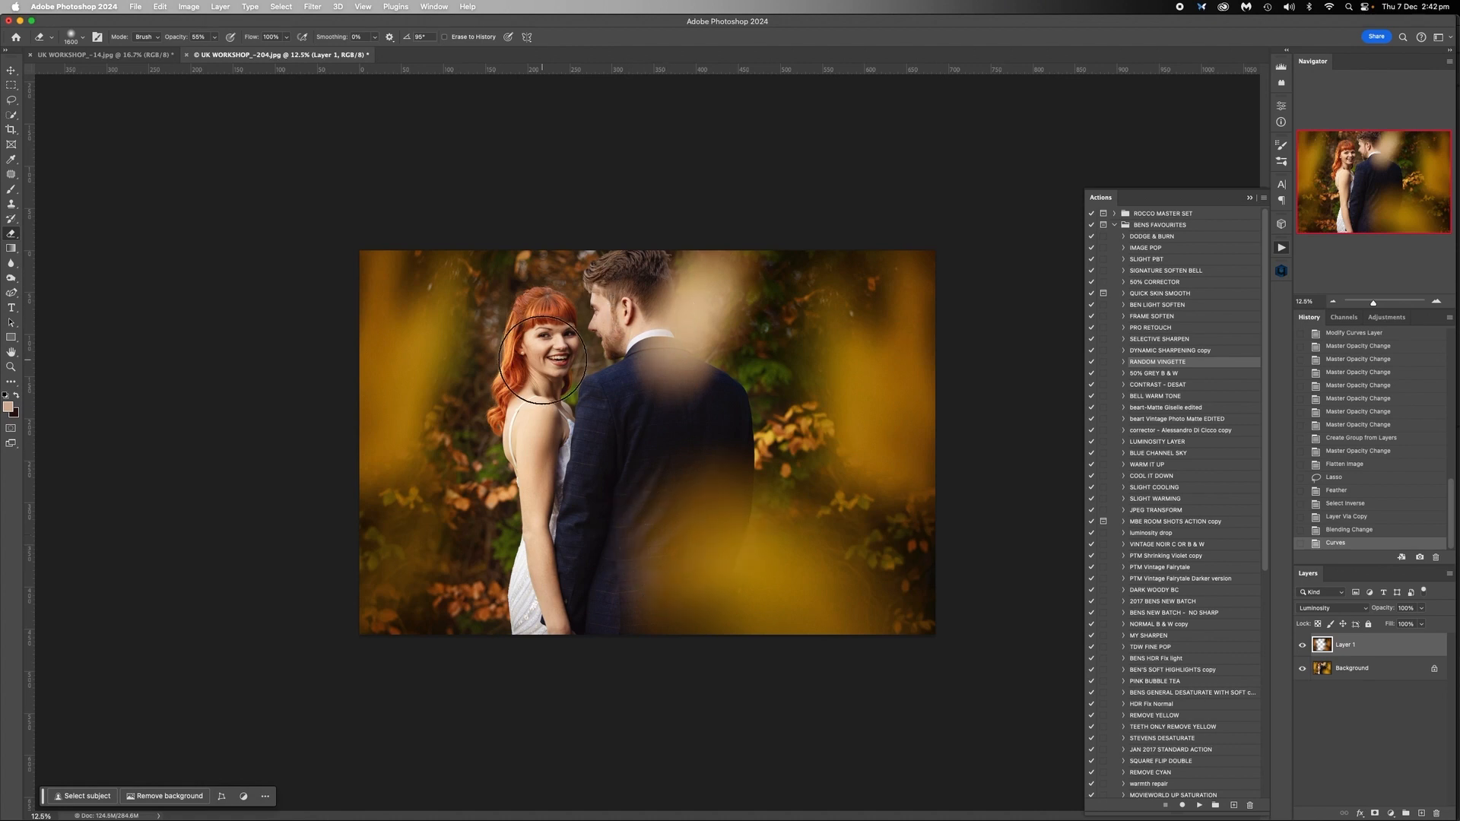
pyautogui.moveTo(761, 365); pyautogui.dragTo(836, 426)
pyautogui.moveTo(749, 505); pyautogui.dragTo(654, 350)
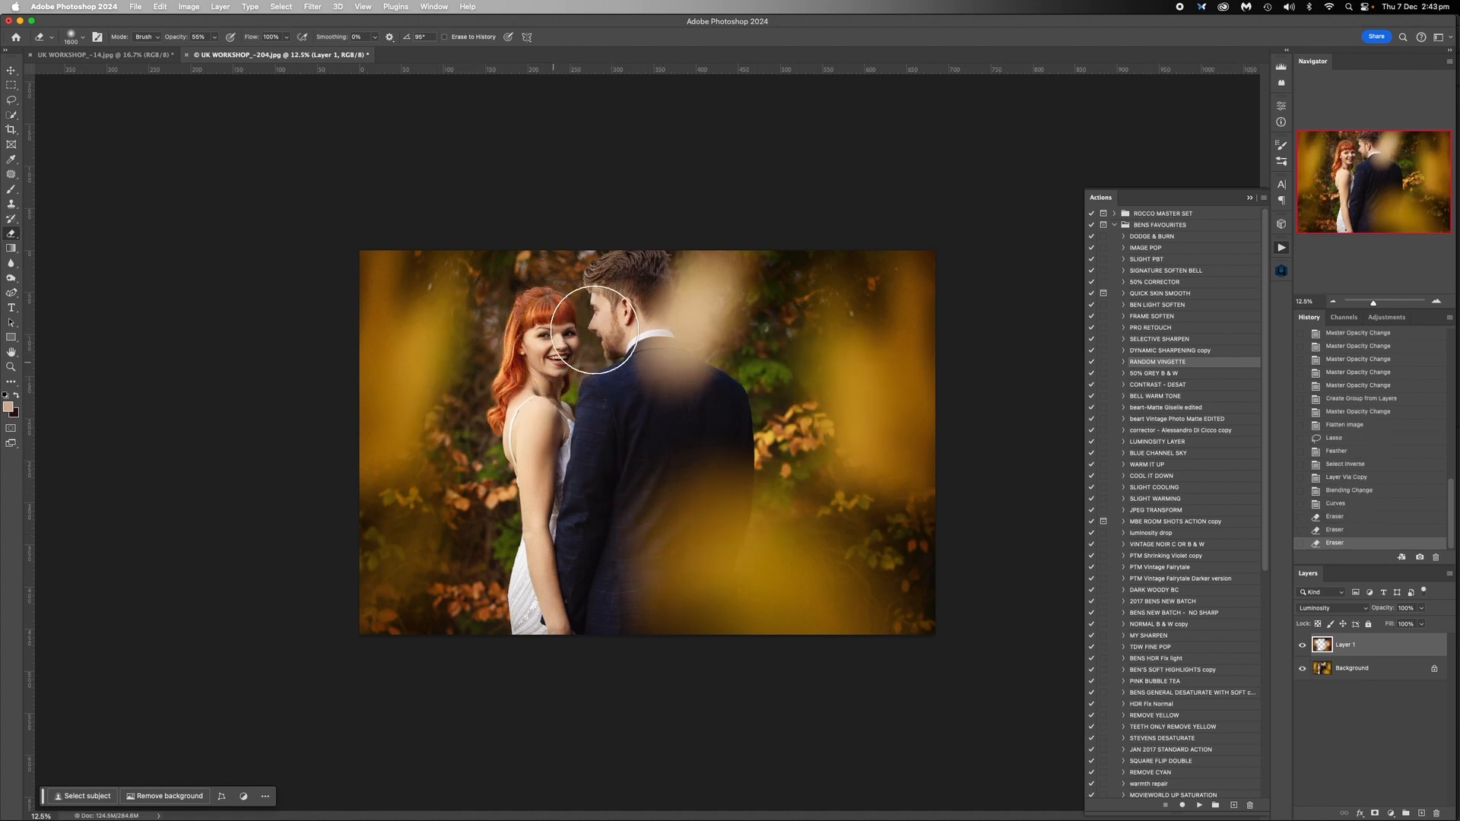
pyautogui.click(607, 466)
pyautogui.rightClick(1349, 669)
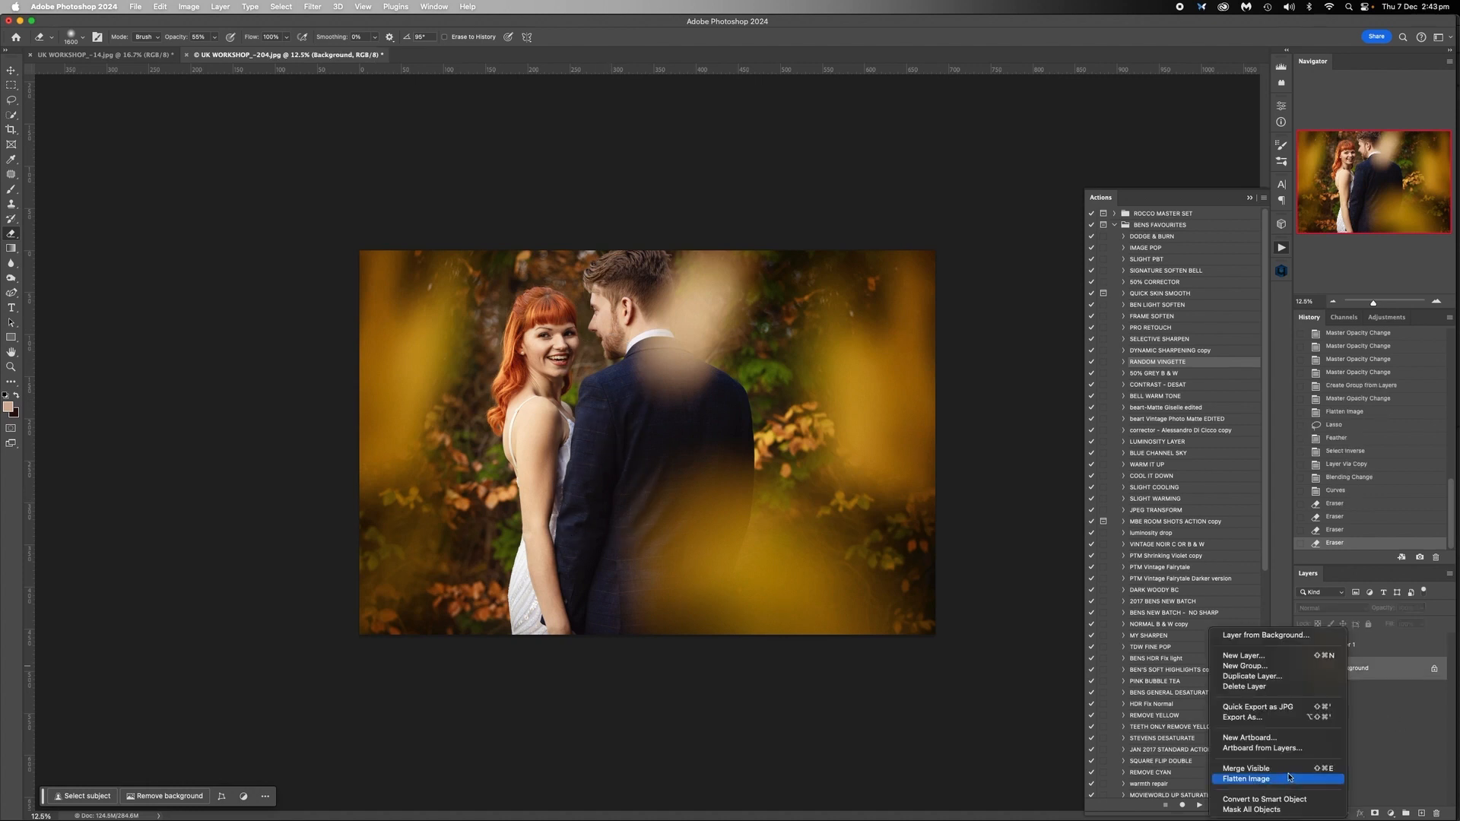
pyautogui.click(1285, 778)
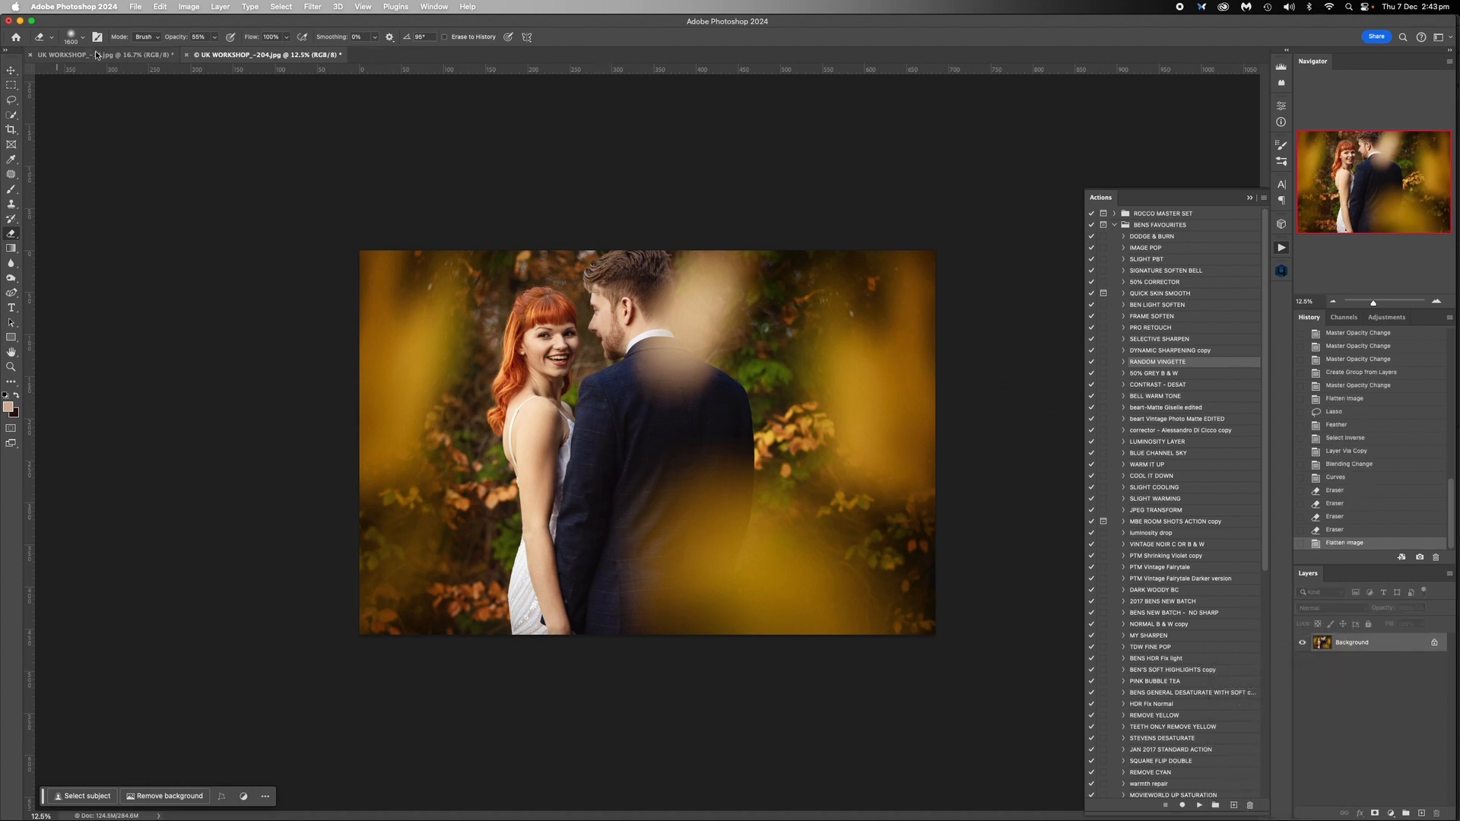
# Step: Lasso an irregular outline around the bride and groom in UK WORKSHOP_-14.jpg and run the RANDOM VINGETTE action
pyautogui.click(97, 54)
pyautogui.click(12, 100)
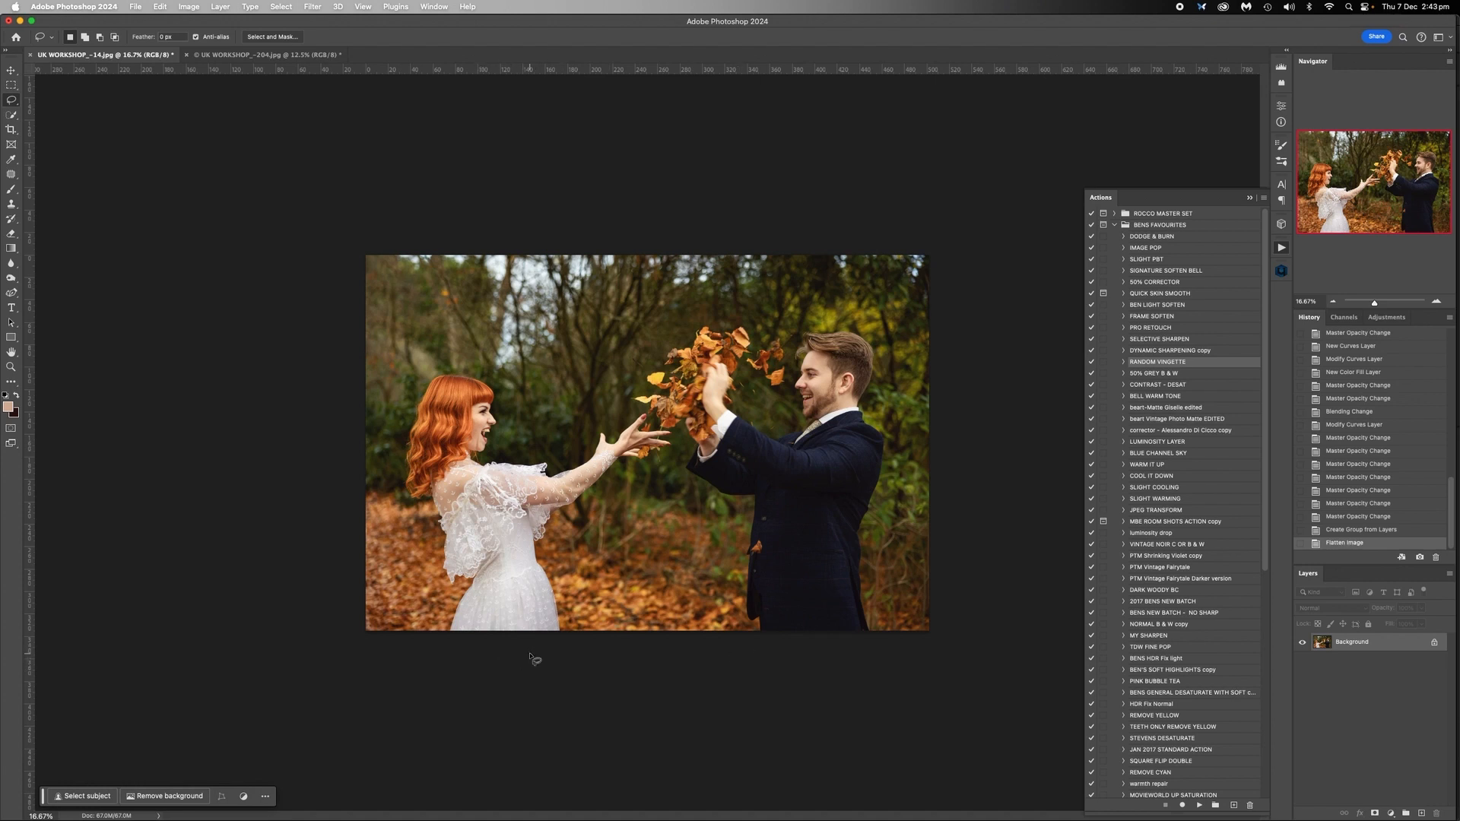
pyautogui.moveTo(513, 651)
pyautogui.mouseDown()
pyautogui.moveTo(463, 627)
pyautogui.moveTo(383, 518)
pyautogui.moveTo(398, 489)
pyautogui.moveTo(384, 390)
pyautogui.moveTo(401, 367)
pyautogui.moveTo(510, 314)
pyautogui.moveTo(541, 397)
pyautogui.moveTo(619, 285)
pyautogui.moveTo(631, 353)
pyautogui.moveTo(783, 289)
pyautogui.moveTo(903, 312)
pyautogui.moveTo(957, 472)
pyautogui.moveTo(876, 536)
pyautogui.moveTo(925, 622)
pyautogui.moveTo(878, 656)
pyautogui.moveTo(792, 659)
pyautogui.moveTo(775, 579)
pyautogui.moveTo(703, 452)
pyautogui.moveTo(571, 501)
pyautogui.moveTo(555, 635)
pyautogui.moveTo(461, 646)
pyautogui.mouseUp()
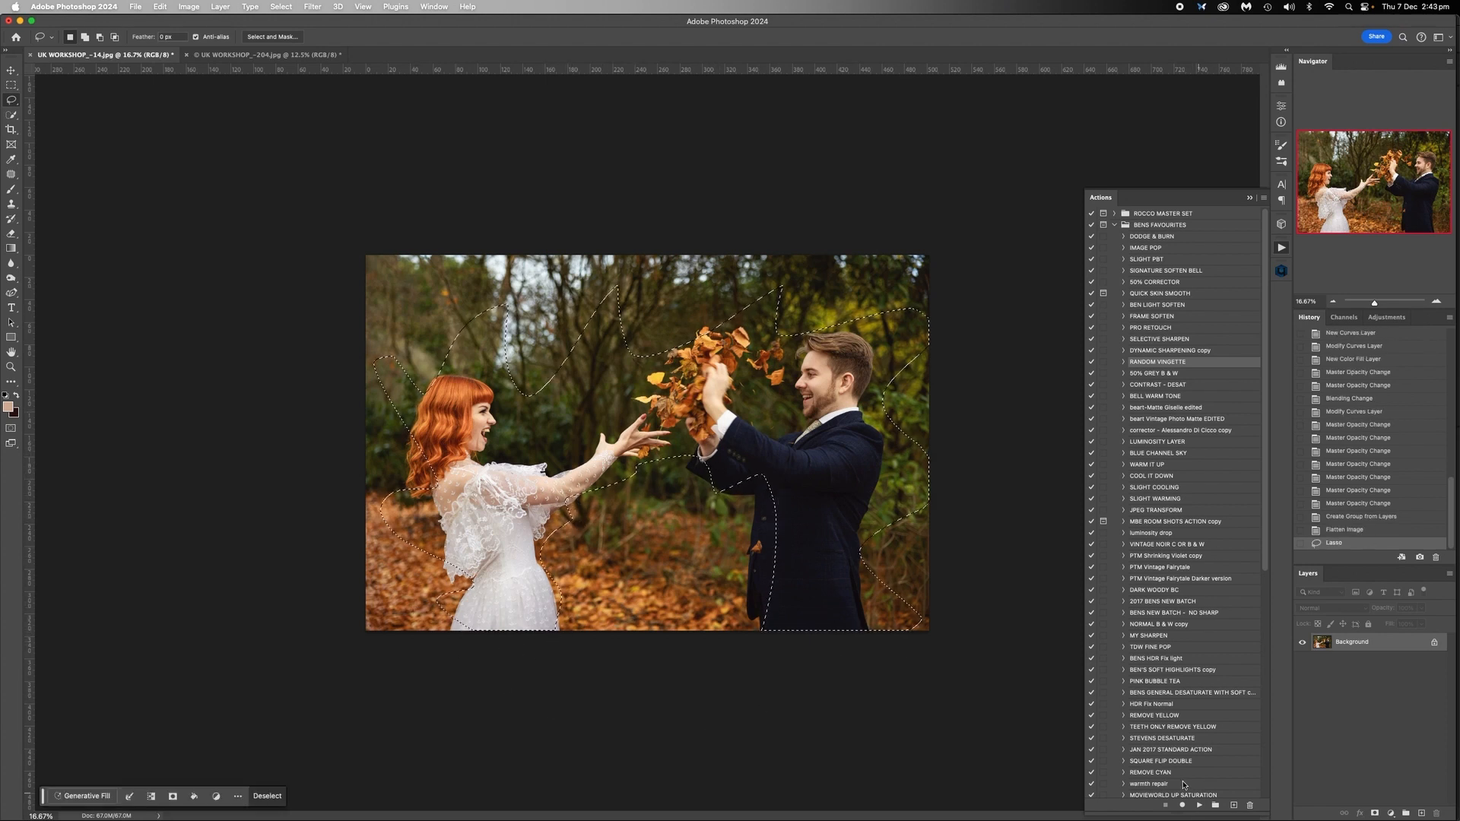
pyautogui.click(1199, 806)
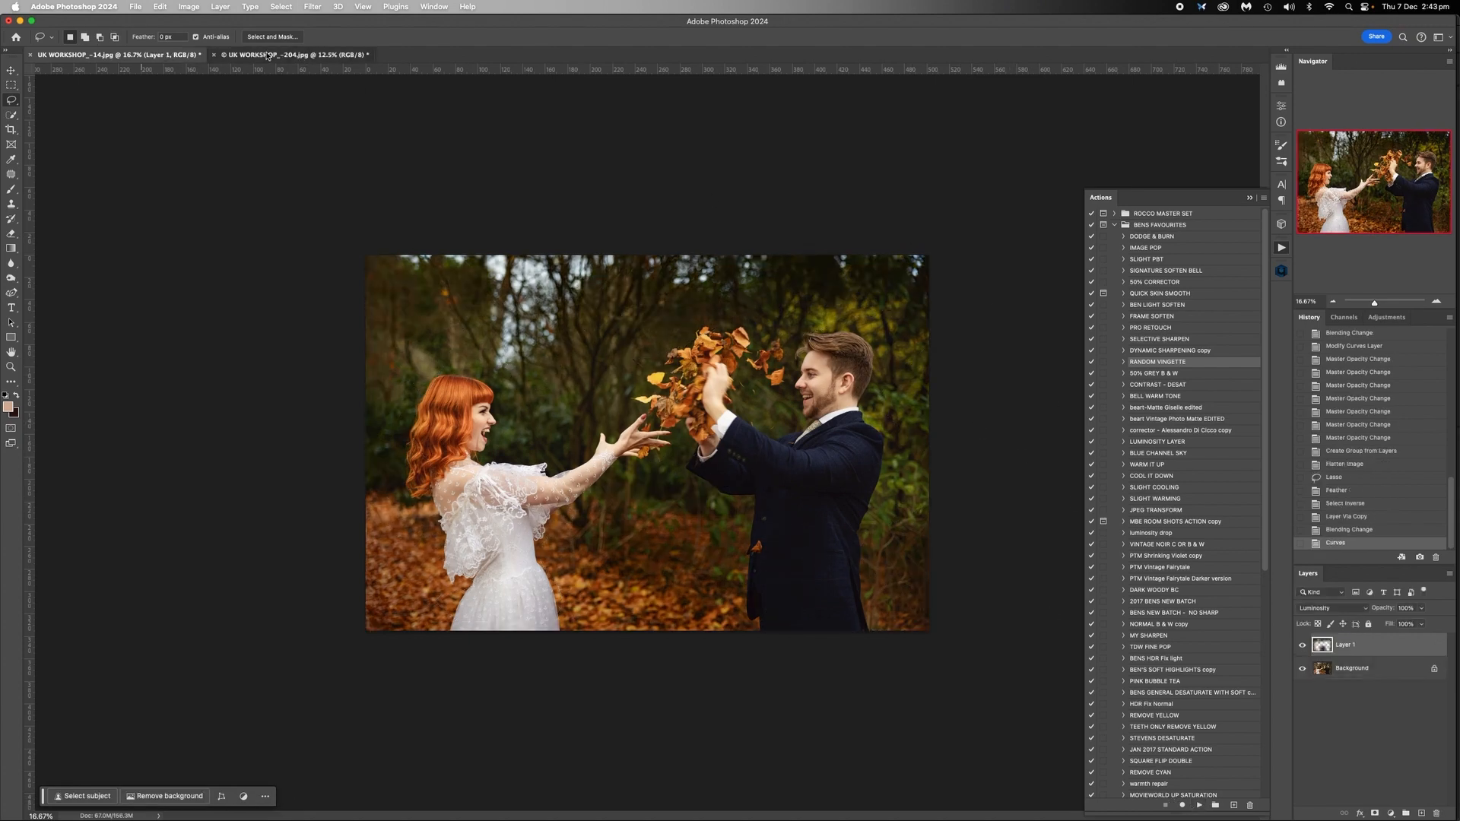
# Step: Compare the vignettes of the two photos and lower the vignette layer's opacity in UK WORKSHOP_-14.jpg to about 85%
pyautogui.click(269, 55)
pyautogui.click(130, 55)
pyautogui.click(319, 55)
pyautogui.click(84, 55)
pyautogui.click(1421, 624)
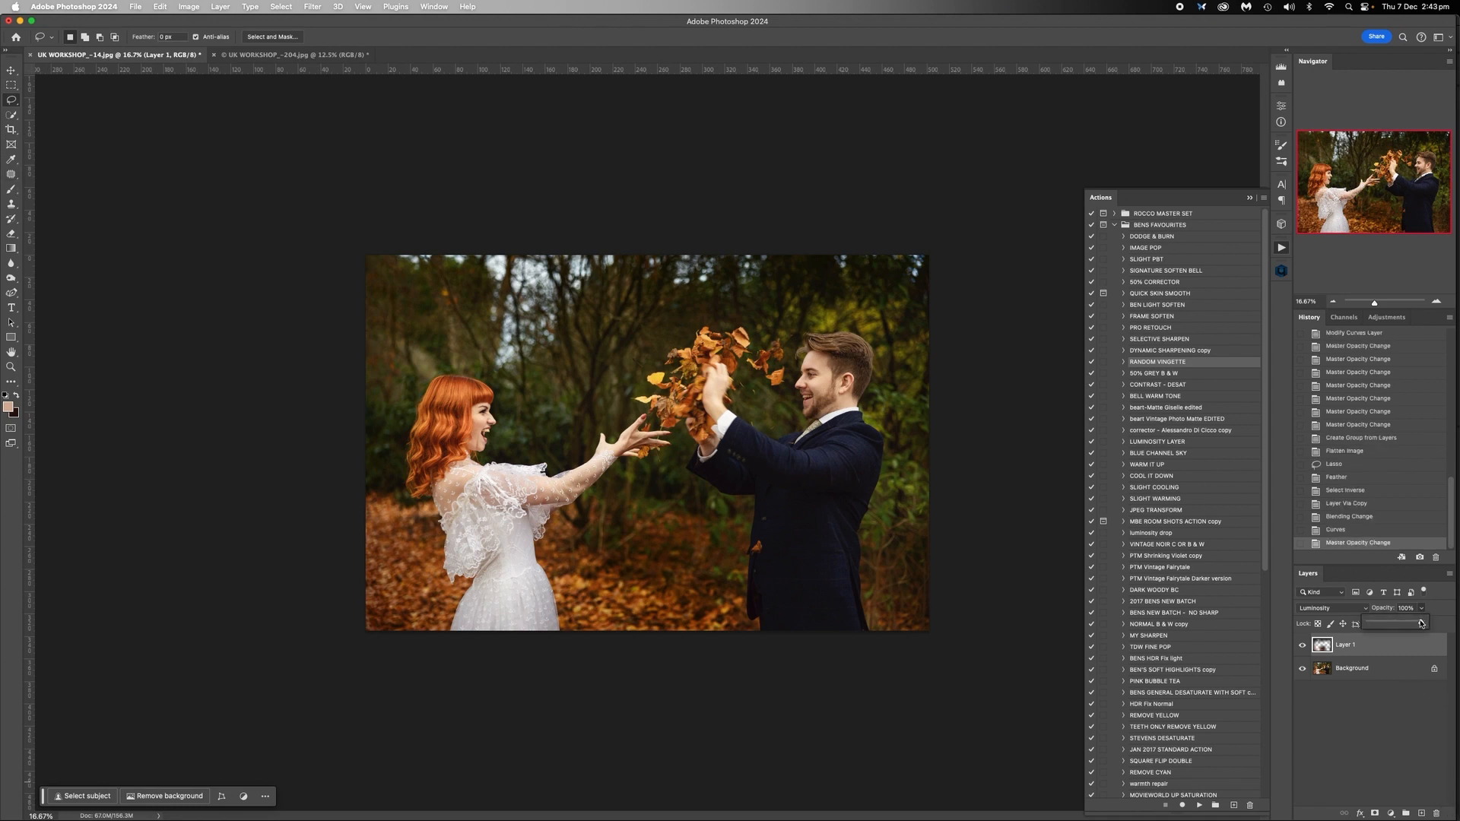
pyautogui.moveTo(1421, 623); pyautogui.dragTo(1415, 623)
pyautogui.click(1359, 651)
# Step: Erase the vignette over the bride's upper body, her outstretched arm and the thrown leaves, adjusting the eraser size
pyautogui.click(12, 233)
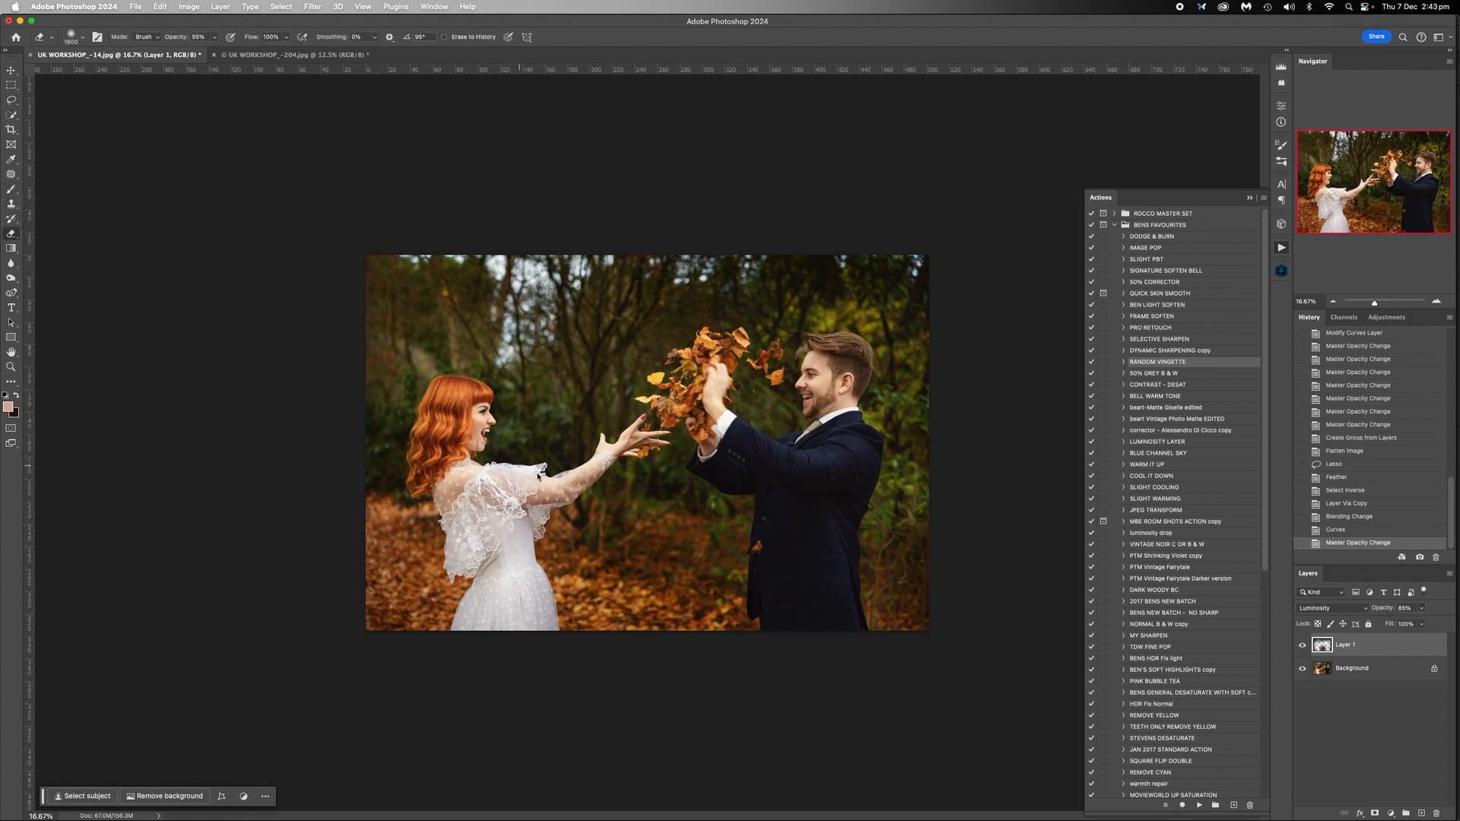
pyautogui.press(']')
pyautogui.moveTo(457, 464)
pyautogui.mouseDown()
pyautogui.moveTo(517, 479)
pyautogui.moveTo(498, 487)
pyautogui.moveTo(517, 548)
pyautogui.mouseUp()
pyautogui.press('[')
pyautogui.press('[')
pyautogui.moveTo(669, 395)
pyautogui.mouseDown()
pyautogui.moveTo(699, 425)
pyautogui.moveTo(619, 456)
pyautogui.mouseUp()
pyautogui.moveTo(652, 405); pyautogui.dragTo(540, 491)
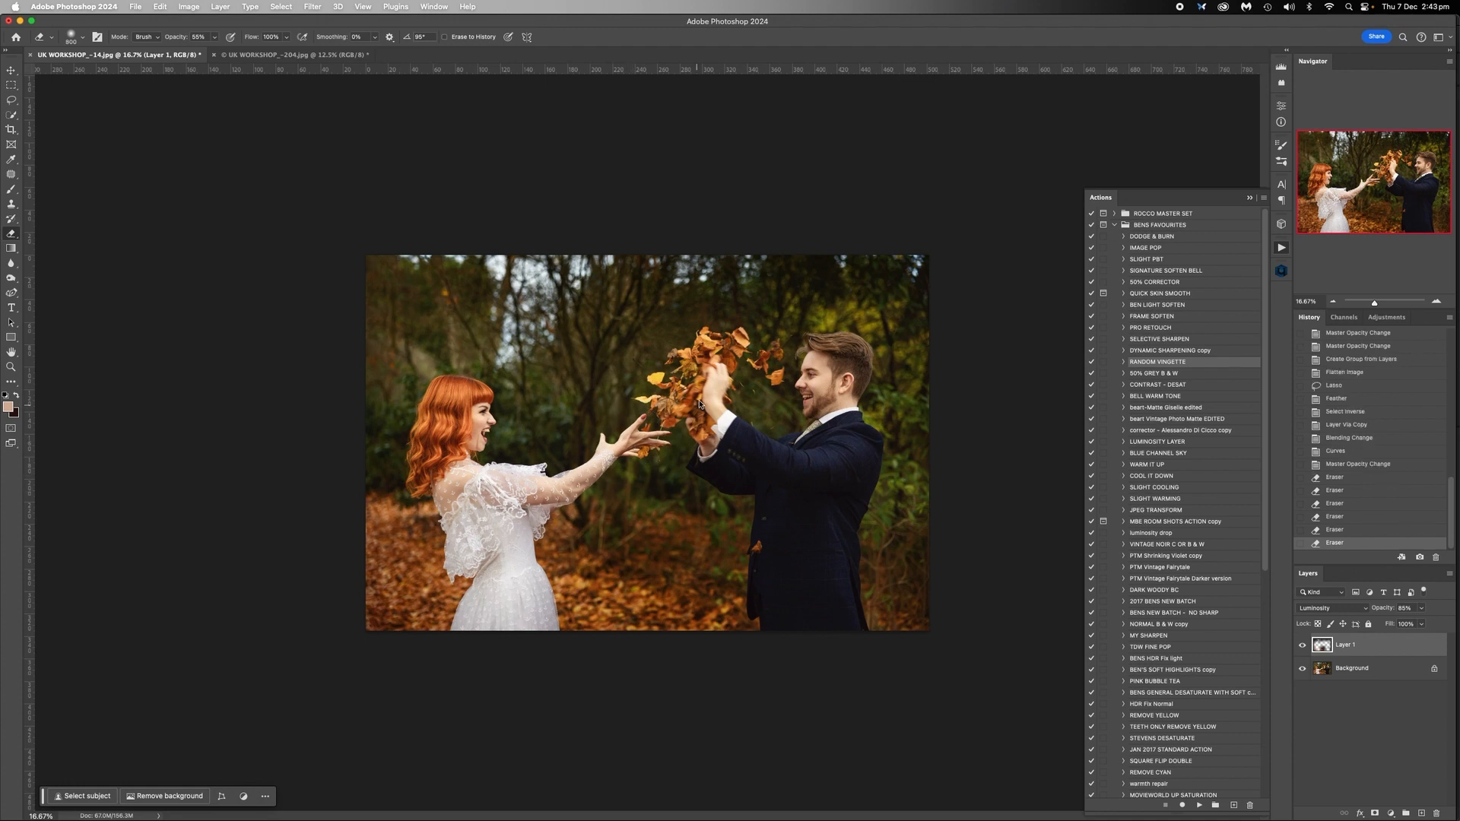
# Step: Erase the vignette over the groom's jacket, head and lower body with a resized eraser, and flatten the image
pyautogui.press('[')
pyautogui.press('[')
pyautogui.press('[')
pyautogui.press('[')
pyautogui.moveTo(771, 472)
pyautogui.mouseDown()
pyautogui.moveTo(833, 395)
pyautogui.moveTo(825, 419)
pyautogui.mouseUp()
pyautogui.moveTo(821, 357); pyautogui.dragTo(859, 334)
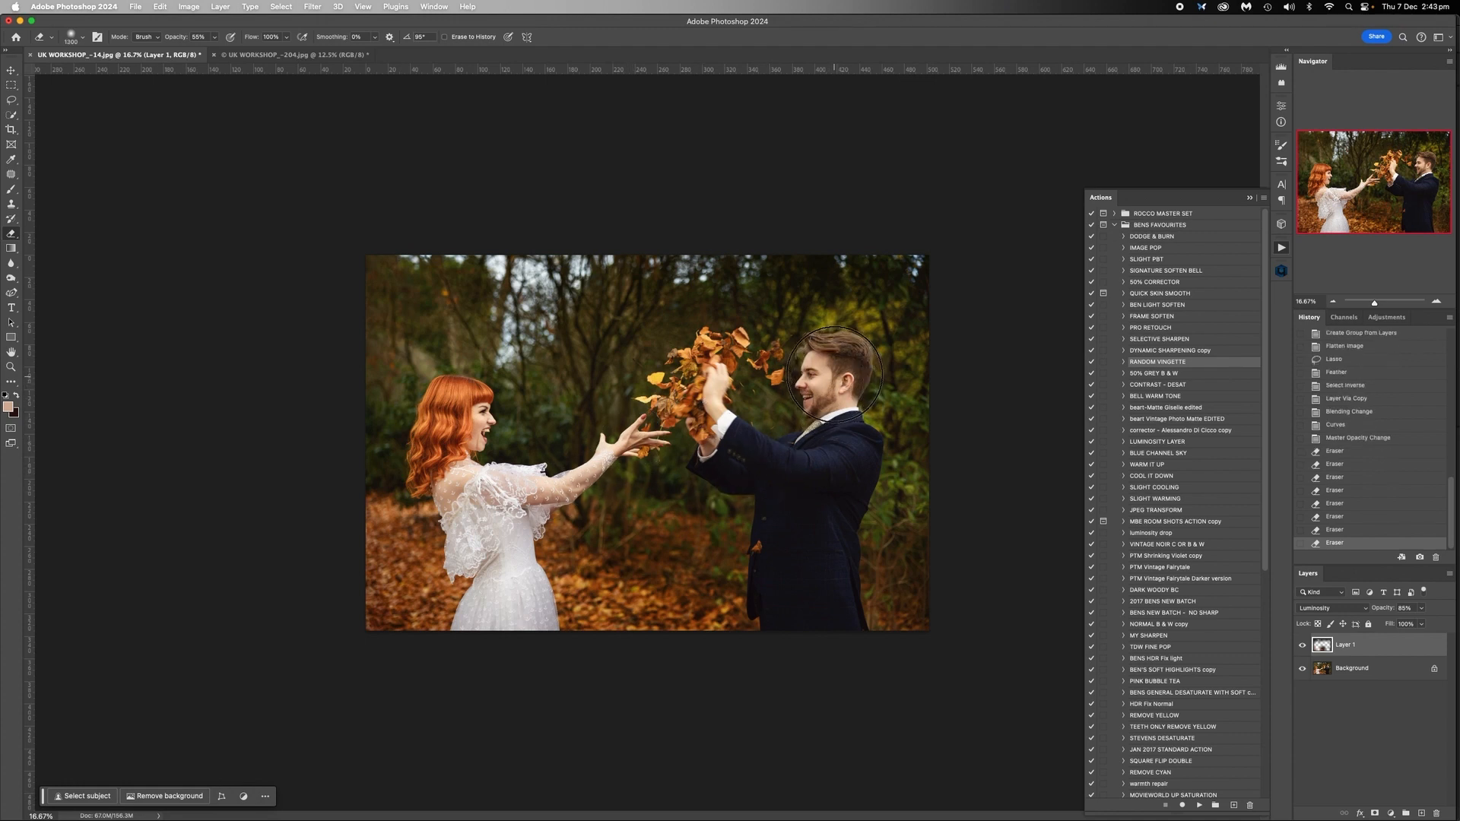
pyautogui.press(']')
pyautogui.press(']')
pyautogui.press(']')
pyautogui.press(']')
pyautogui.moveTo(827, 467)
pyautogui.mouseDown()
pyautogui.moveTo(798, 555)
pyautogui.moveTo(808, 587)
pyautogui.moveTo(792, 570)
pyautogui.moveTo(758, 639)
pyautogui.mouseUp()
pyautogui.moveTo(866, 642); pyautogui.dragTo(836, 620)
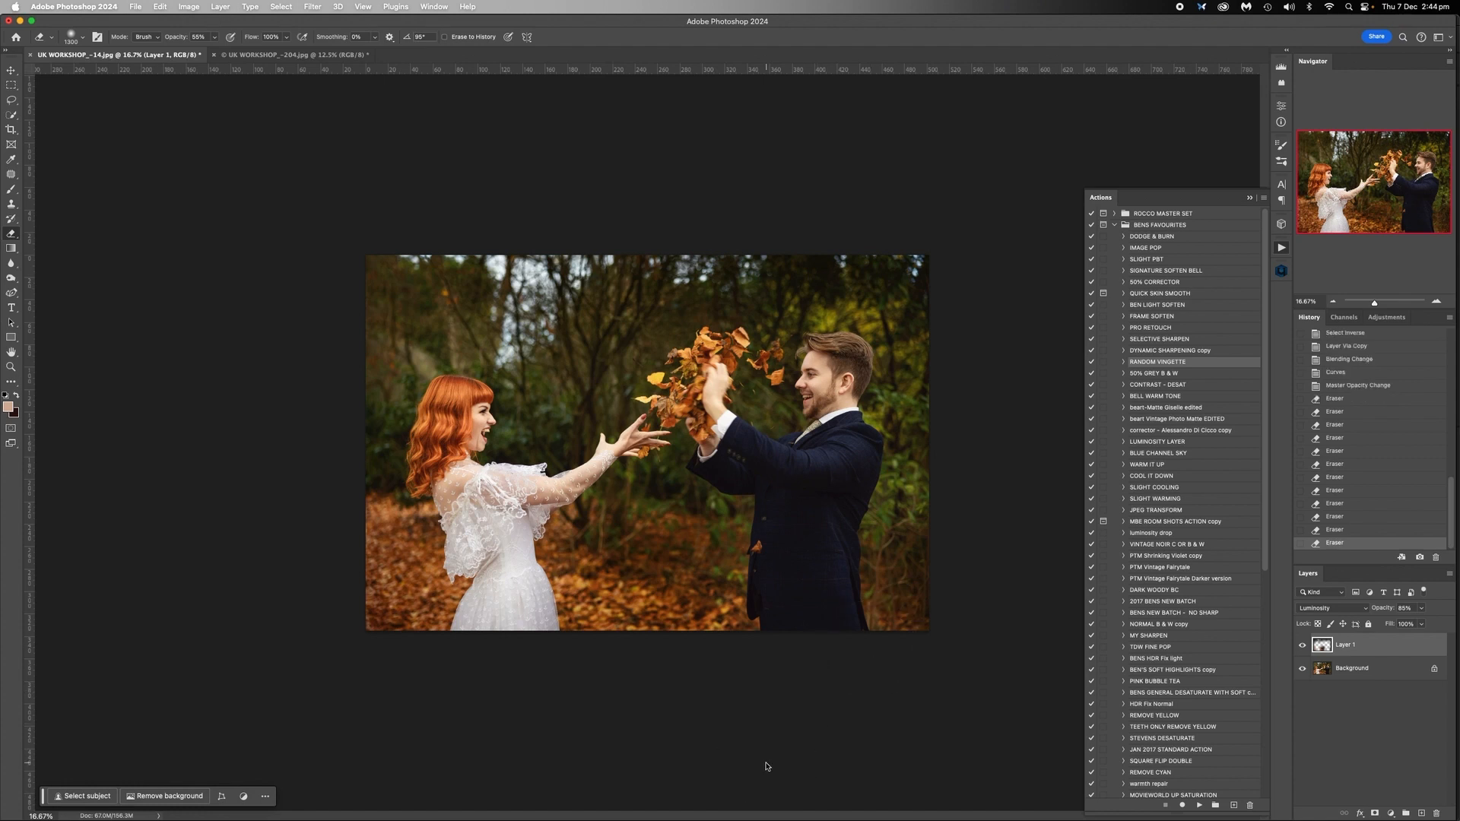
pyautogui.rightClick(1353, 669)
pyautogui.click(1323, 771)
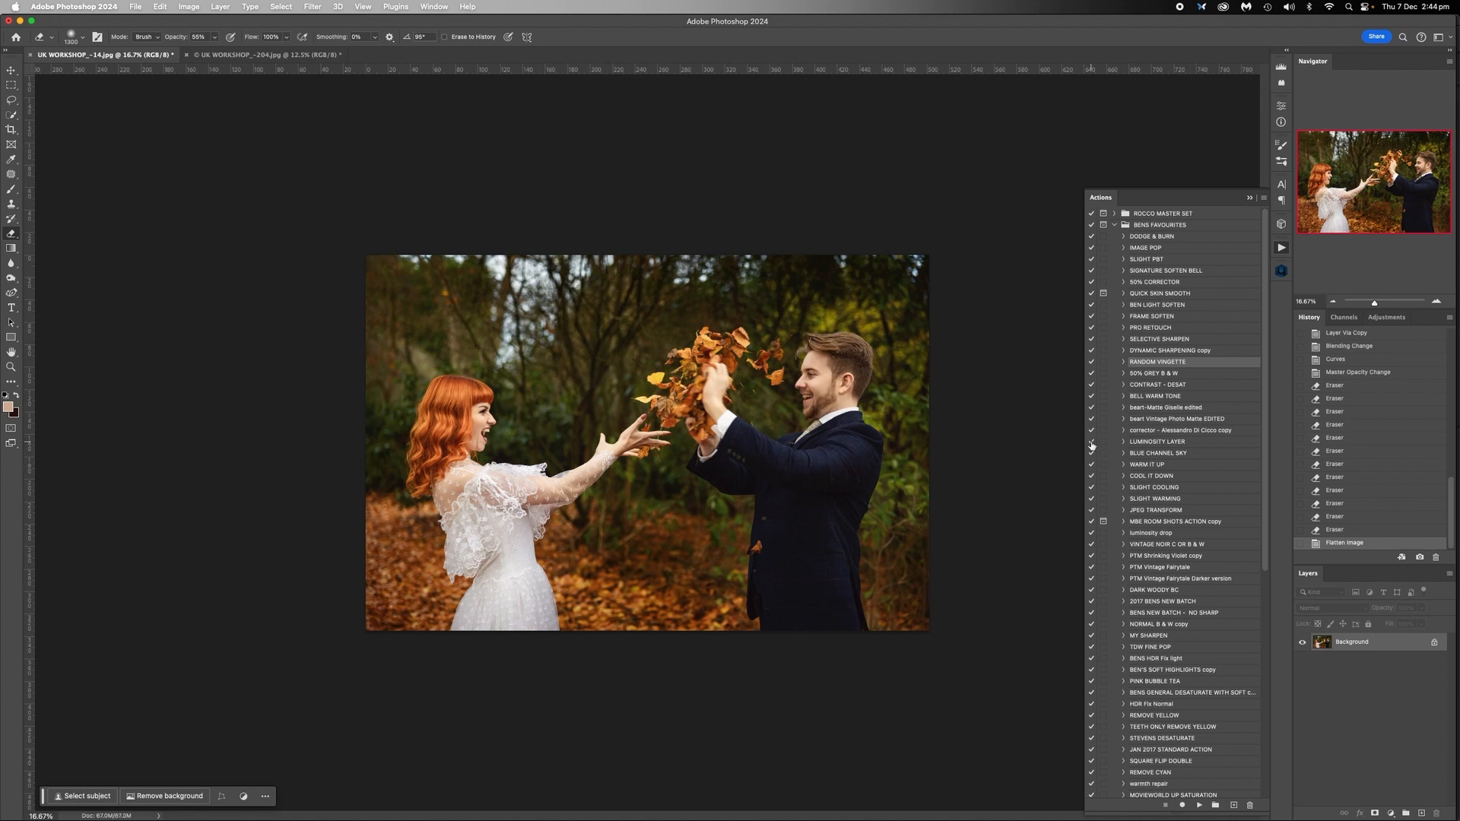
# Step: Run the SIGNATURE SOFTEN BELL action on UK WORKSHOP_-204.jpg and return to UK WORKSHOP_-14.jpg
pyautogui.click(284, 55)
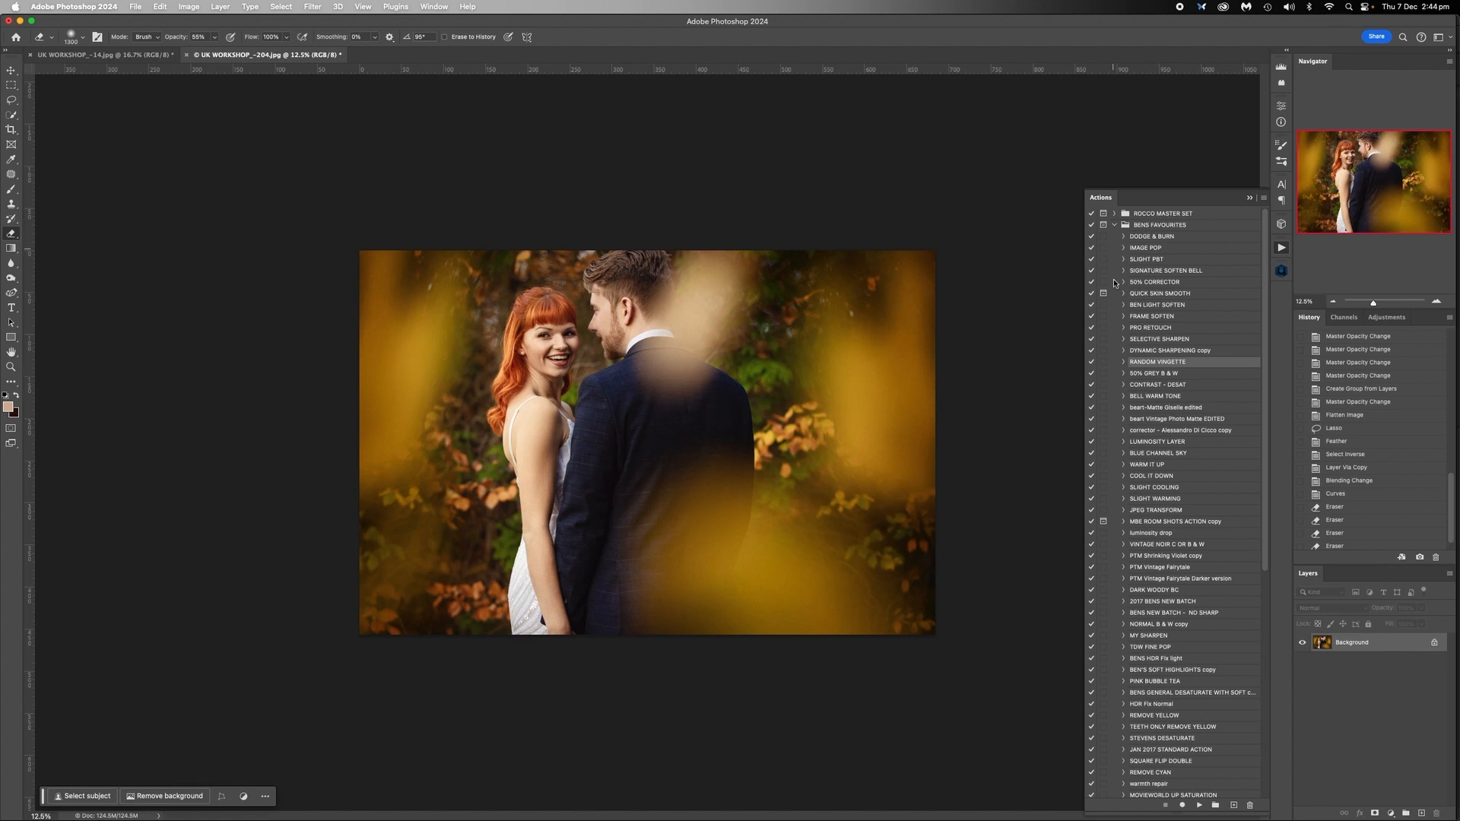
pyautogui.click(1158, 272)
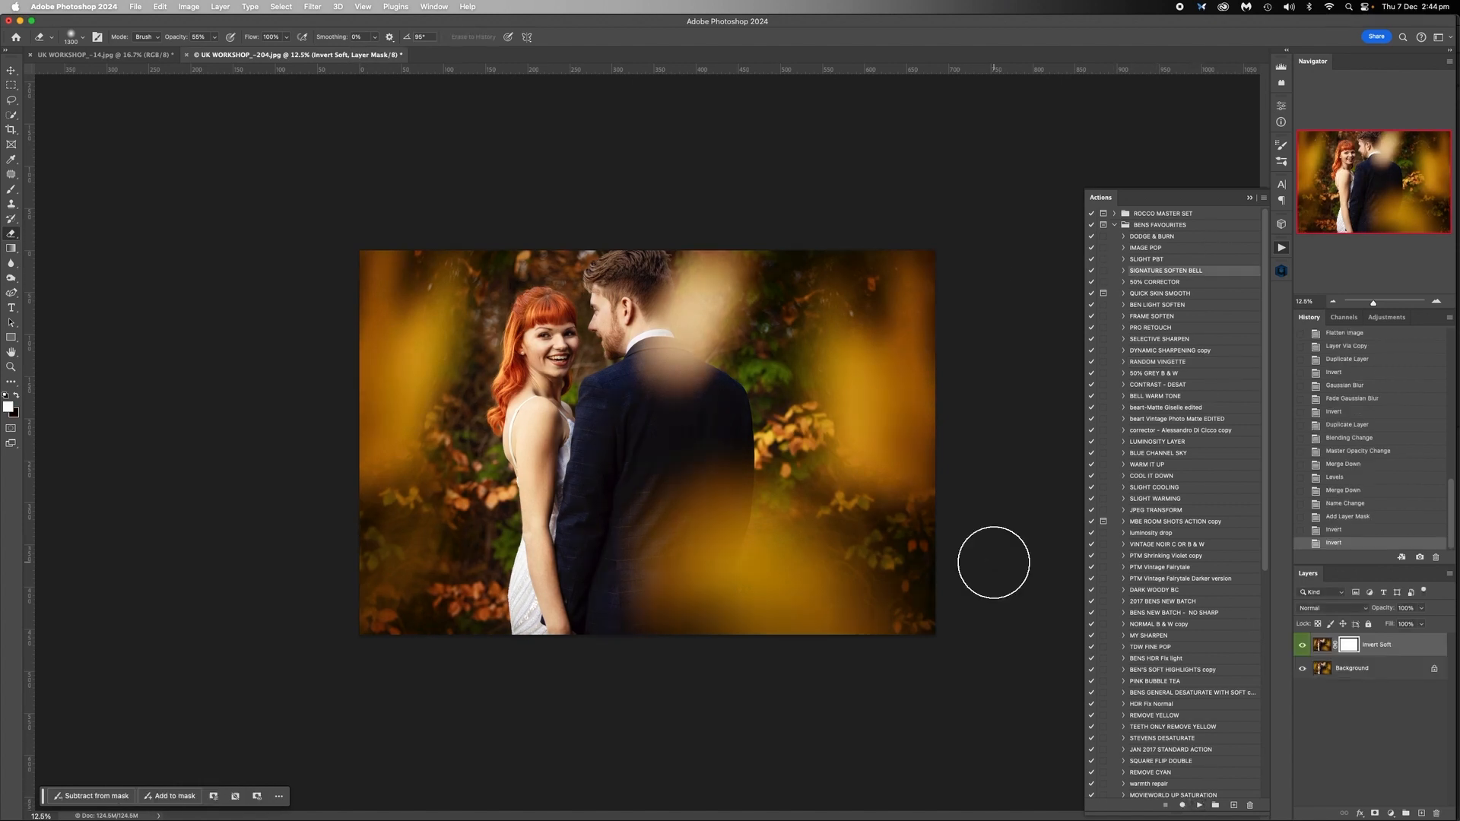
pyautogui.click(152, 55)
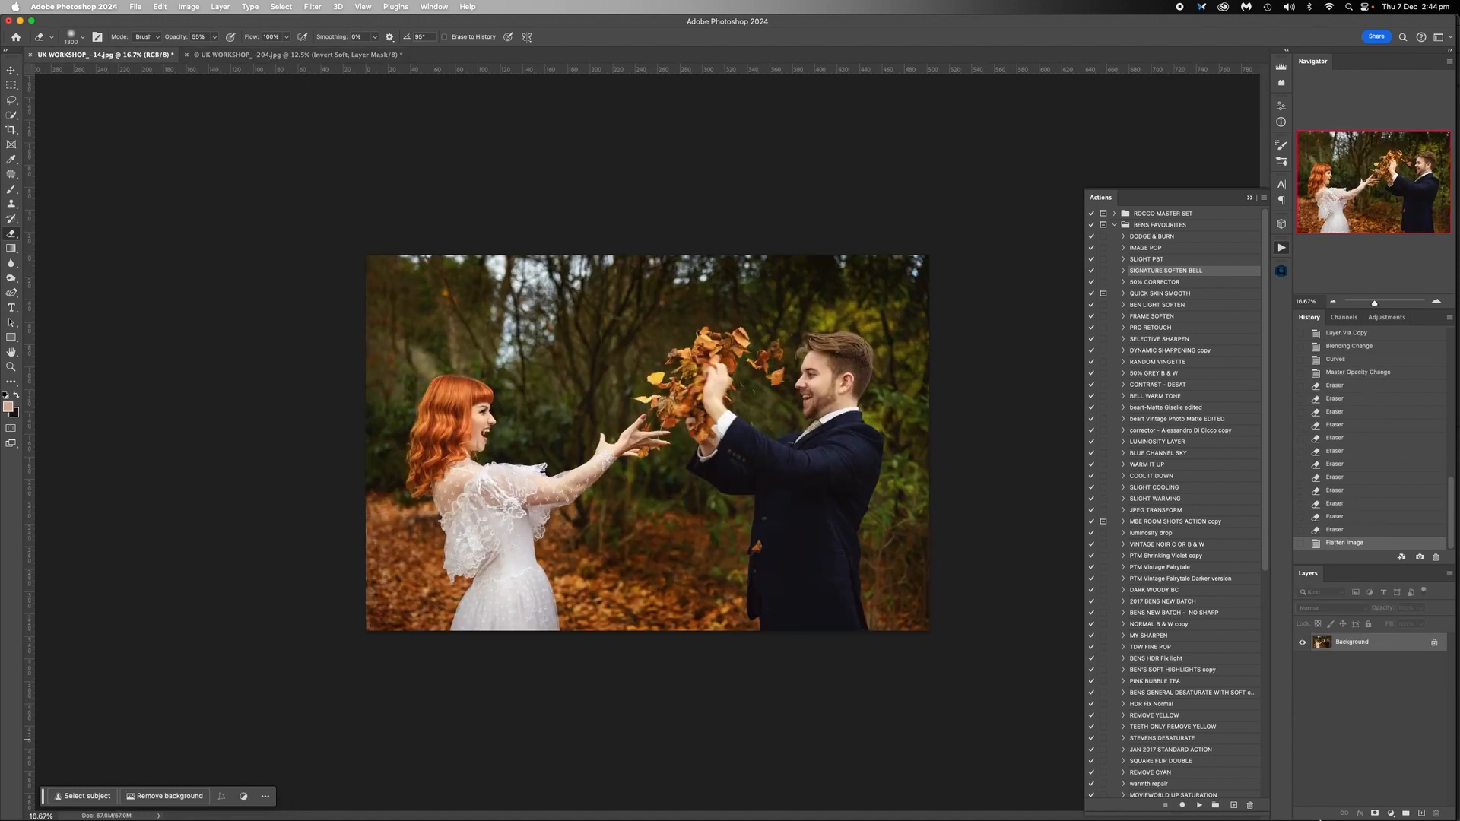
# Step: Run the SIGNATURE SOFTEN BELL action on UK WORKSHOP_-14.jpg and paint its mask black over the bride's head and body with a large brush
pyautogui.click(1199, 804)
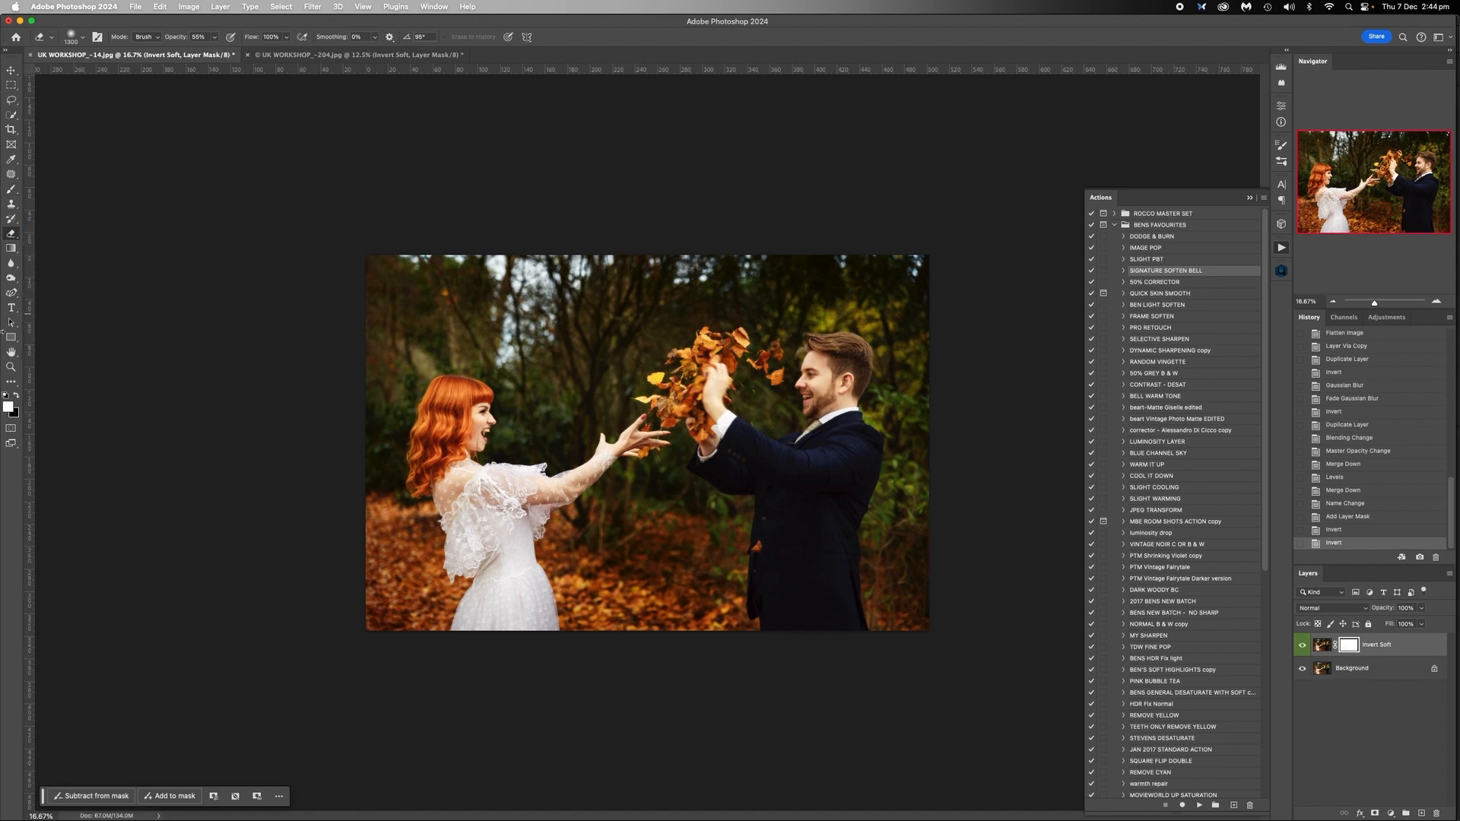
pyautogui.click(13, 190)
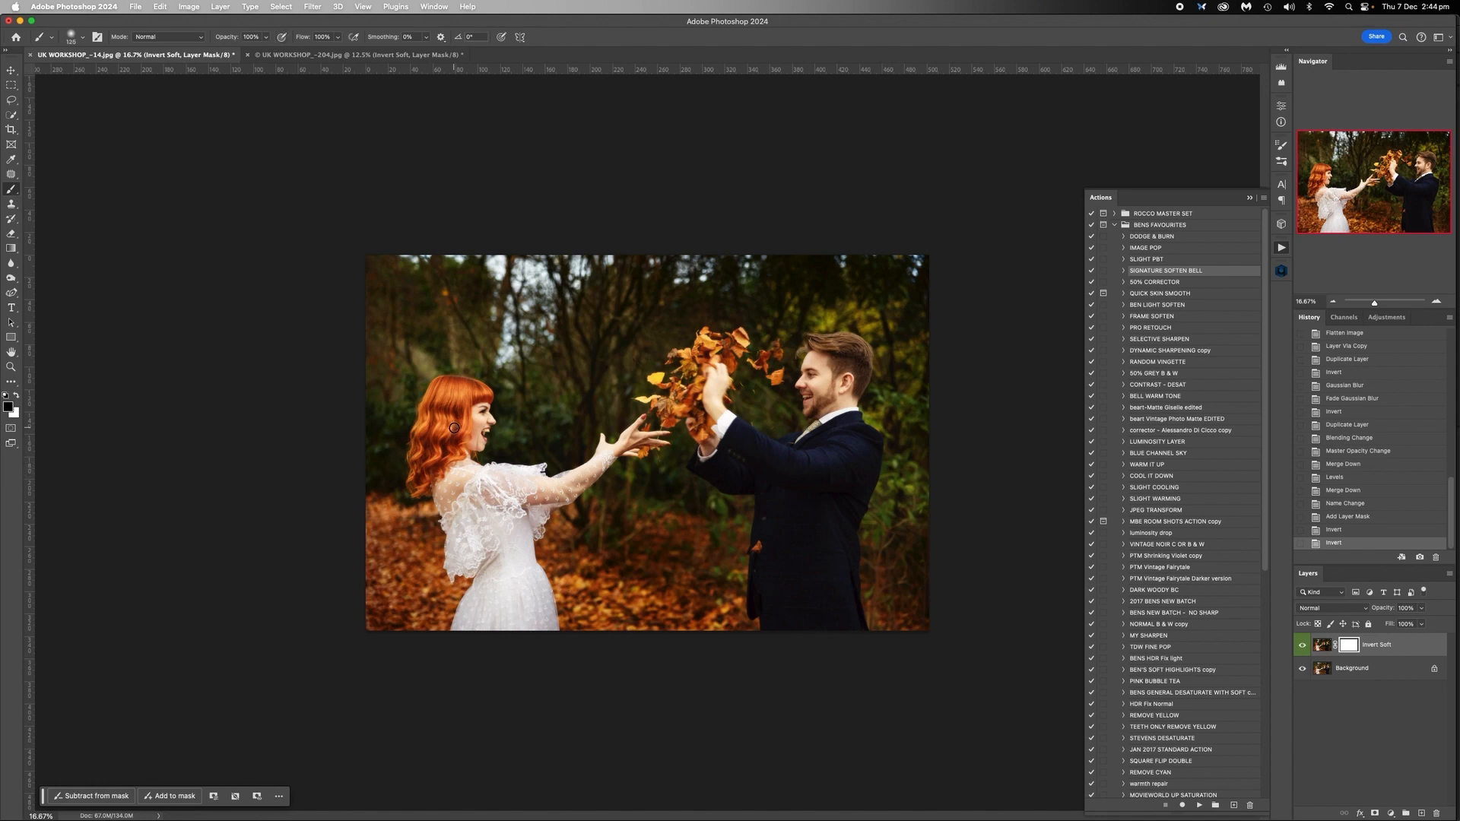
pyautogui.press(']')
pyautogui.press(']')
pyautogui.press(']')
pyautogui.press(']')
pyautogui.press(']')
pyautogui.press(']')
pyautogui.press(']')
pyautogui.press(']')
pyautogui.press(']')
pyautogui.press(']')
pyautogui.press(']')
pyautogui.press(']')
pyautogui.press(']')
pyautogui.press(']')
pyautogui.press(']')
pyautogui.press('[')
pyautogui.click(457, 452)
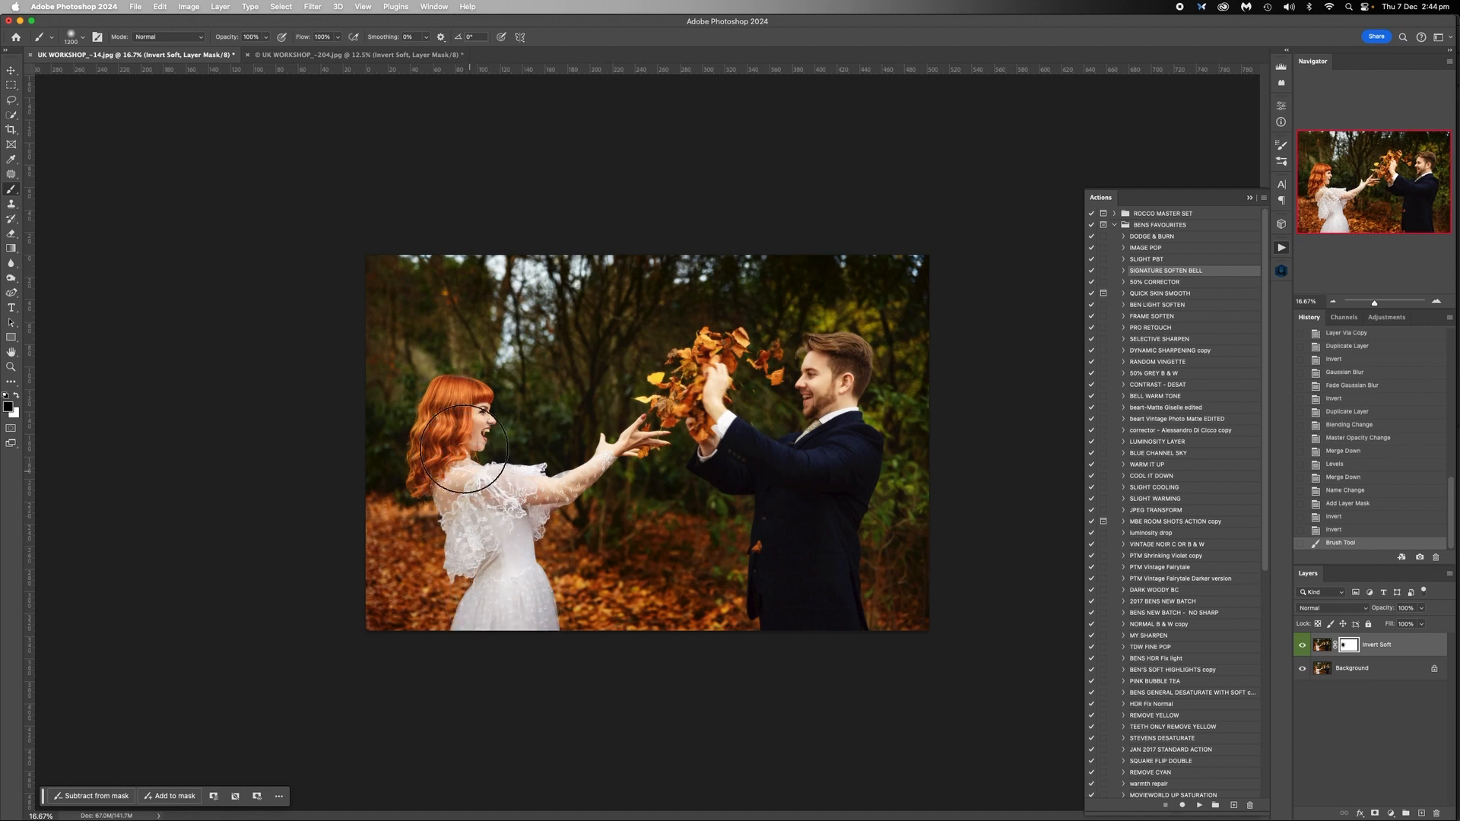
pyautogui.click(463, 448)
# Step: Mask the softening off the bride's outstretched arm and hands with a smaller black brush
pyautogui.press('[')
pyautogui.press('[')
pyautogui.press('[')
pyautogui.press('[')
pyautogui.press('[')
pyautogui.press('[')
pyautogui.press('[')
pyautogui.press('[')
pyautogui.click(545, 489)
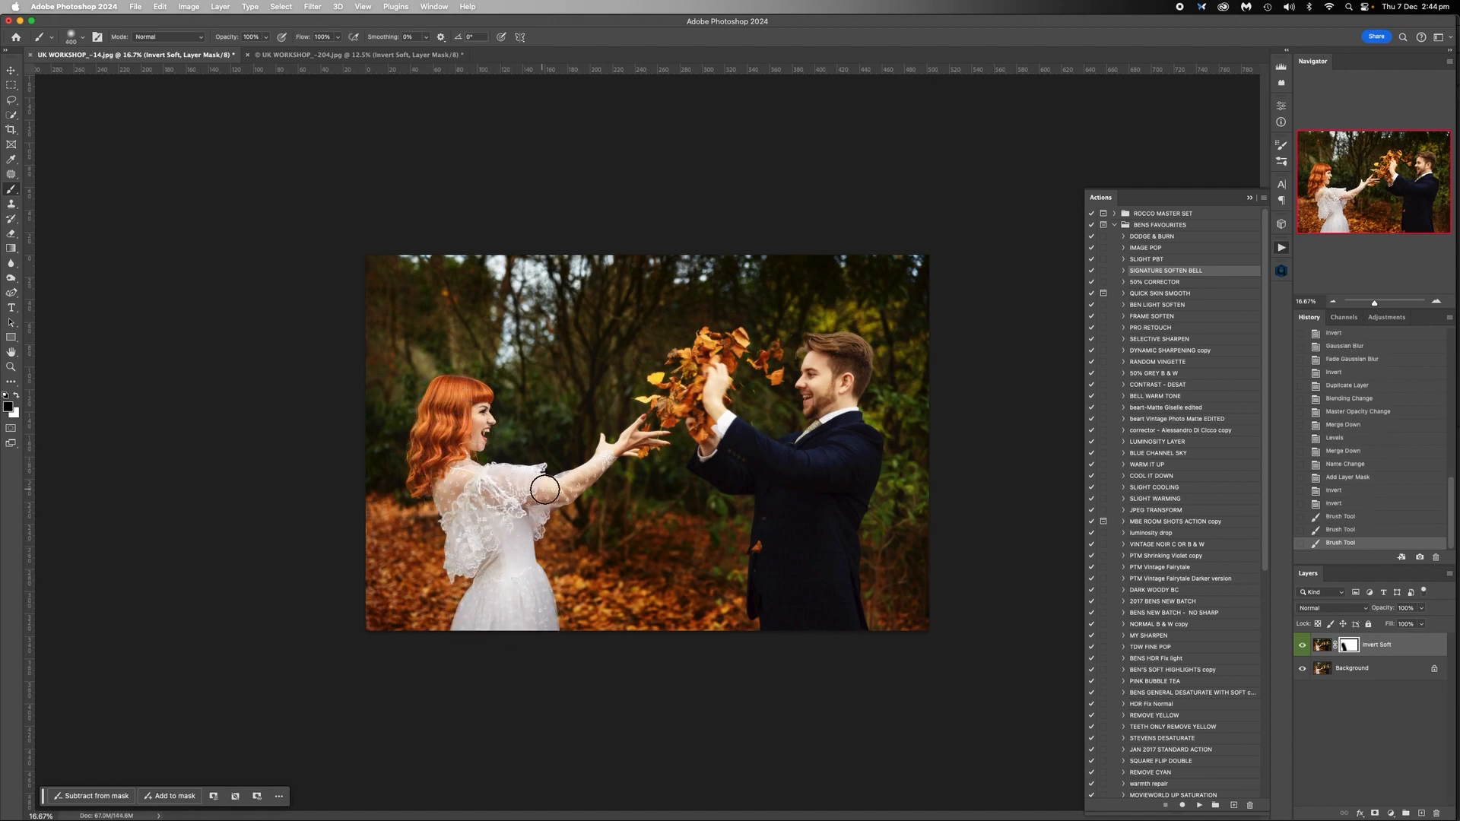
pyautogui.click(635, 432)
# Step: Mask the softening off the groom's hands, head, jacket and lower body with a slightly larger black brush
pyautogui.press(']')
pyautogui.press(']')
pyautogui.press(']')
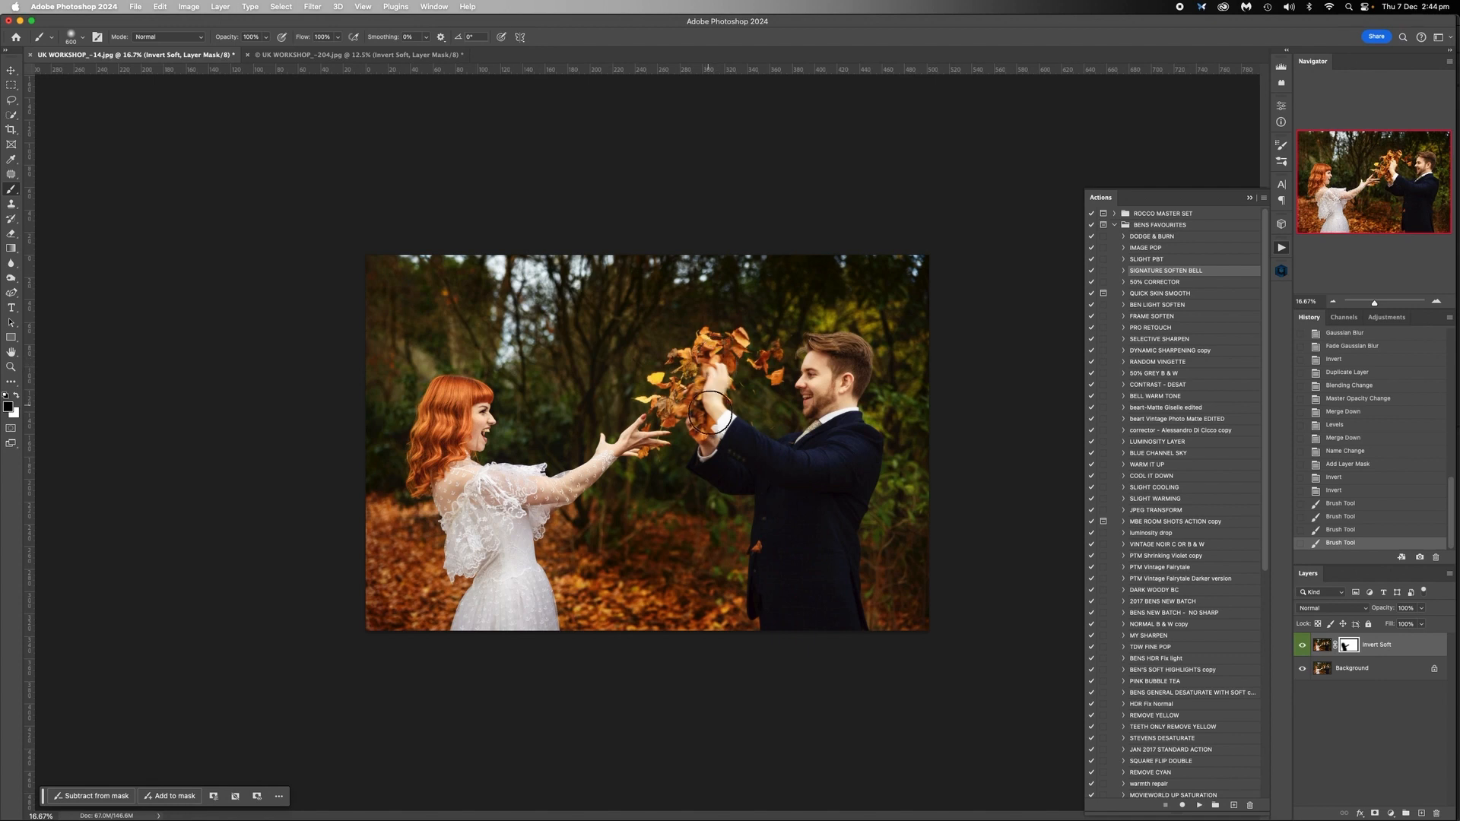
pyautogui.press(']')
pyautogui.moveTo(710, 413)
pyautogui.mouseDown()
pyautogui.moveTo(719, 464)
pyautogui.moveTo(810, 445)
pyautogui.mouseUp()
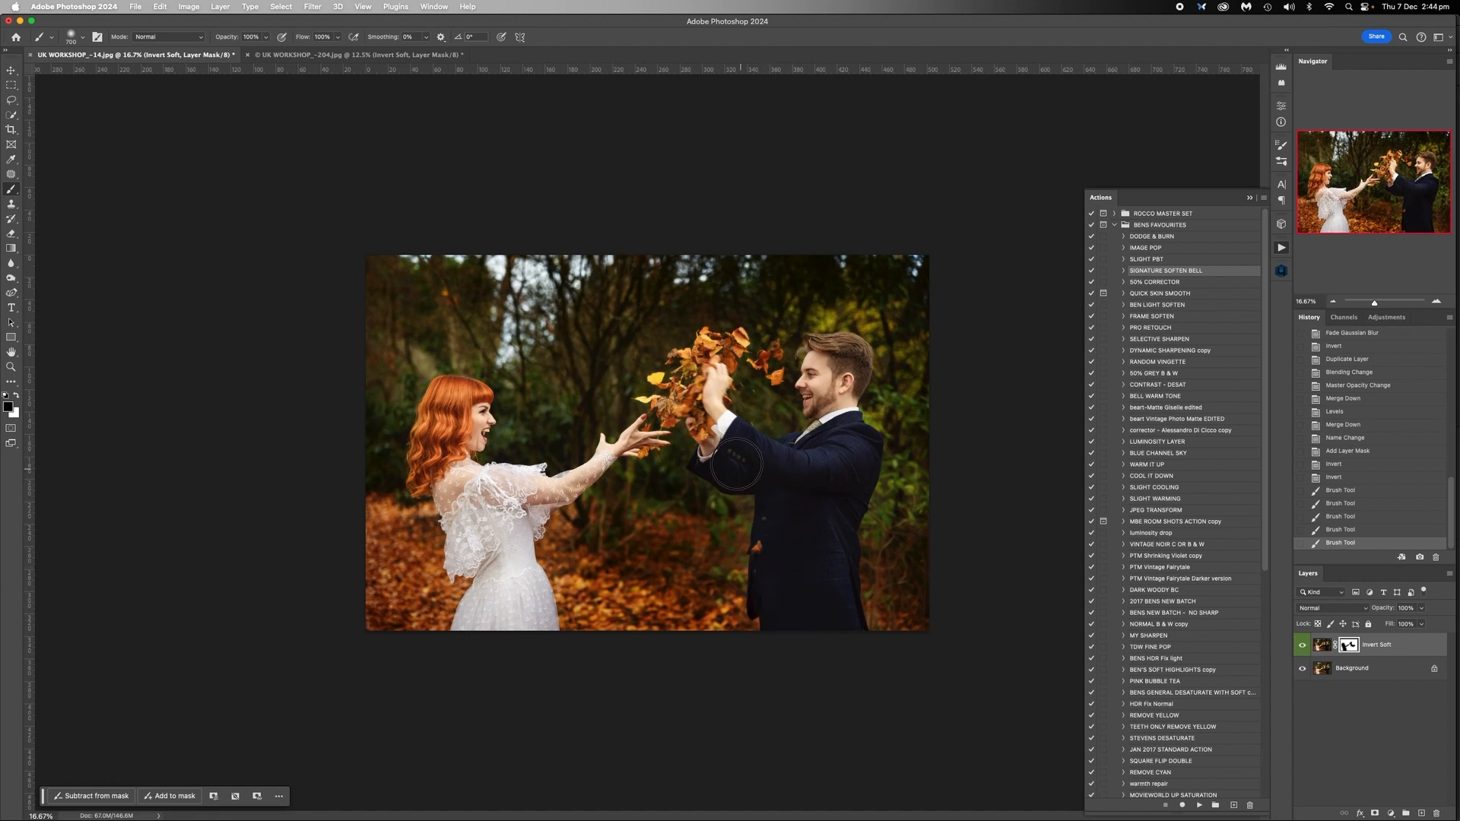
pyautogui.moveTo(768, 618); pyautogui.dragTo(788, 652)
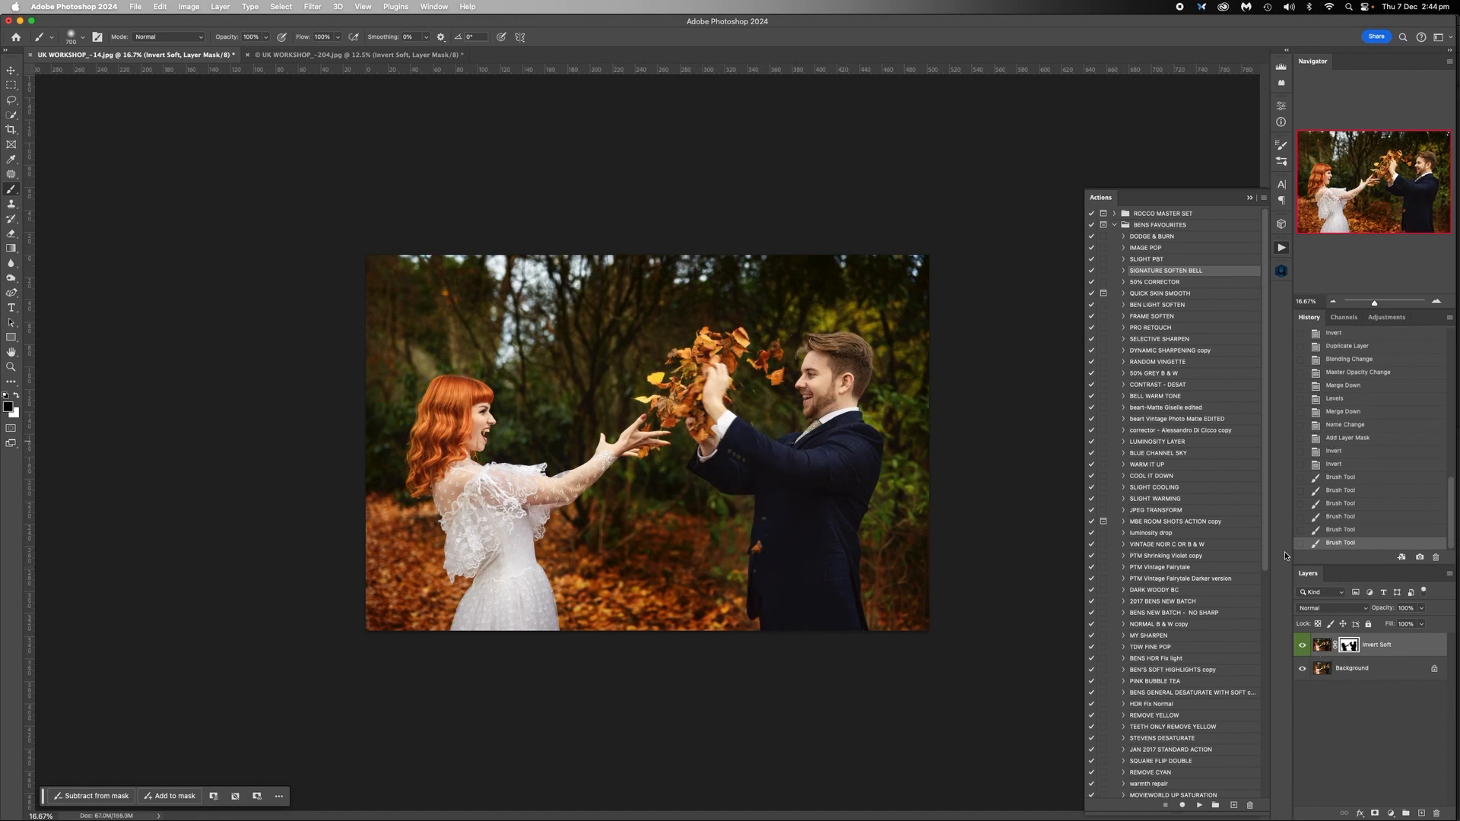
# Step: Compare the photo with and without the Invert Soft layer at 25% zoom
pyautogui.click(1437, 302)
pyautogui.click(1302, 646)
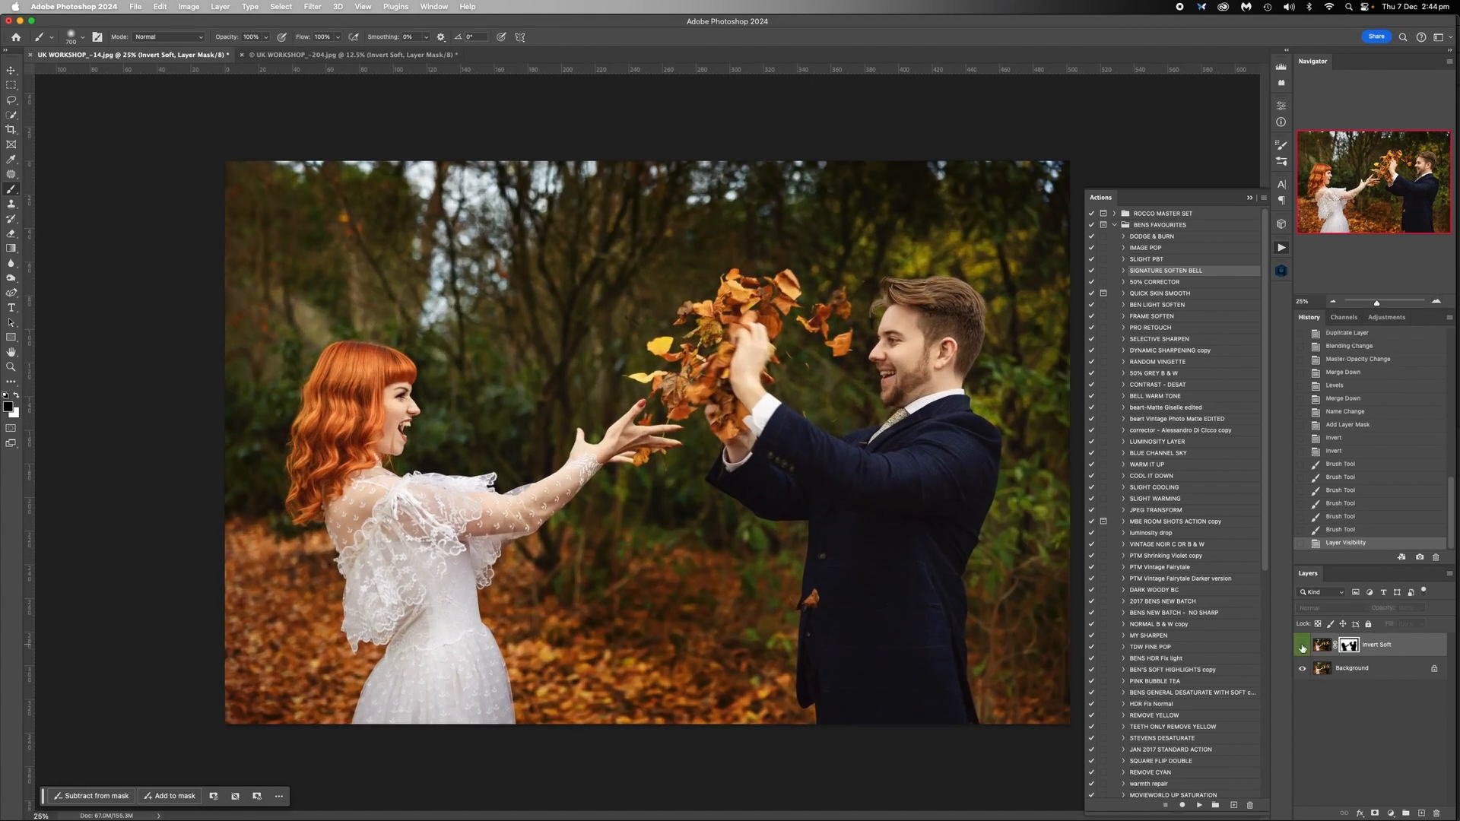
pyautogui.click(1302, 646)
pyautogui.click(1302, 647)
pyautogui.click(1301, 646)
pyautogui.click(1302, 646)
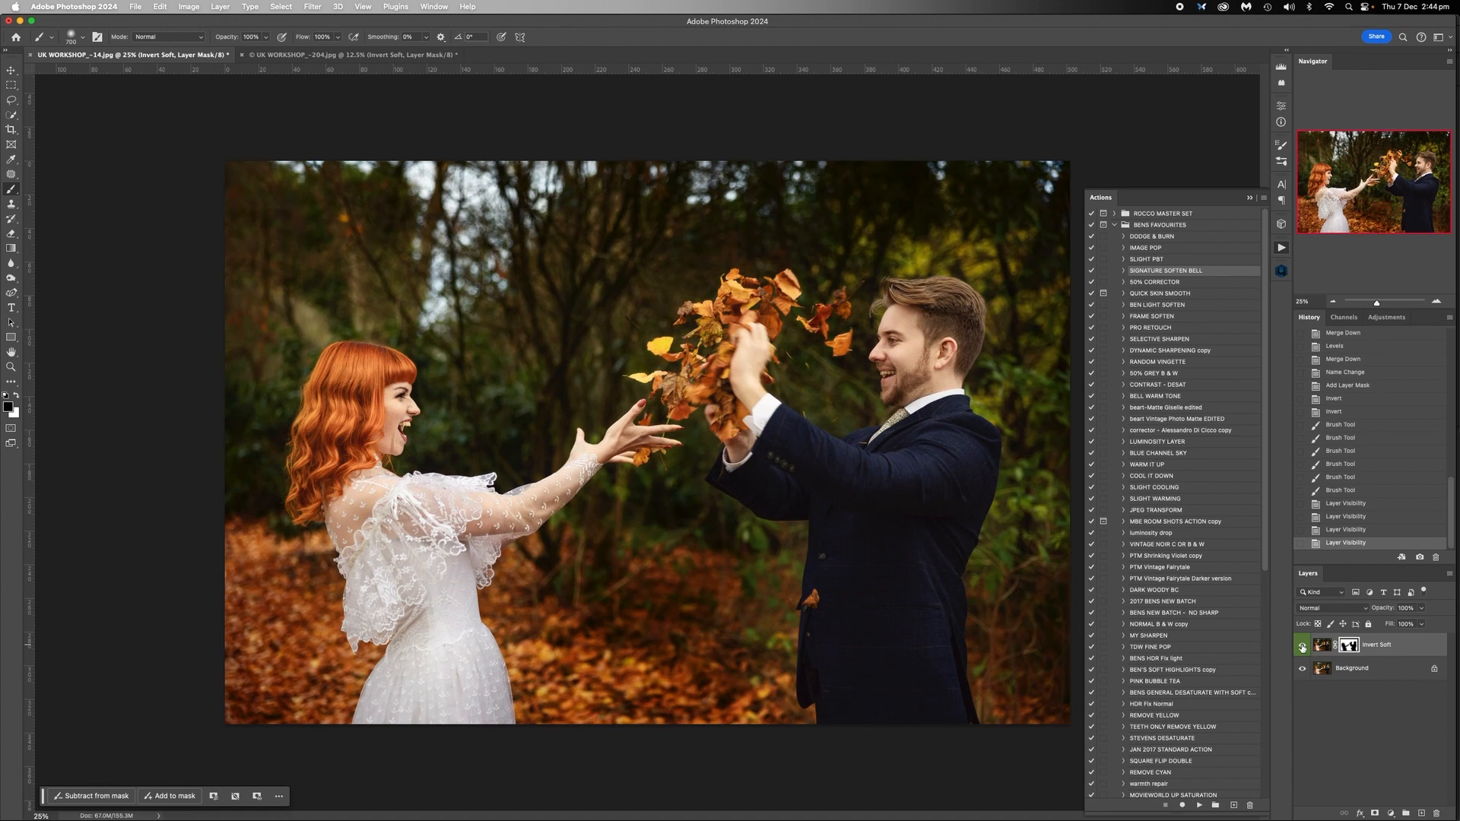
pyautogui.click(1302, 646)
pyautogui.click(1301, 646)
pyautogui.click(1302, 646)
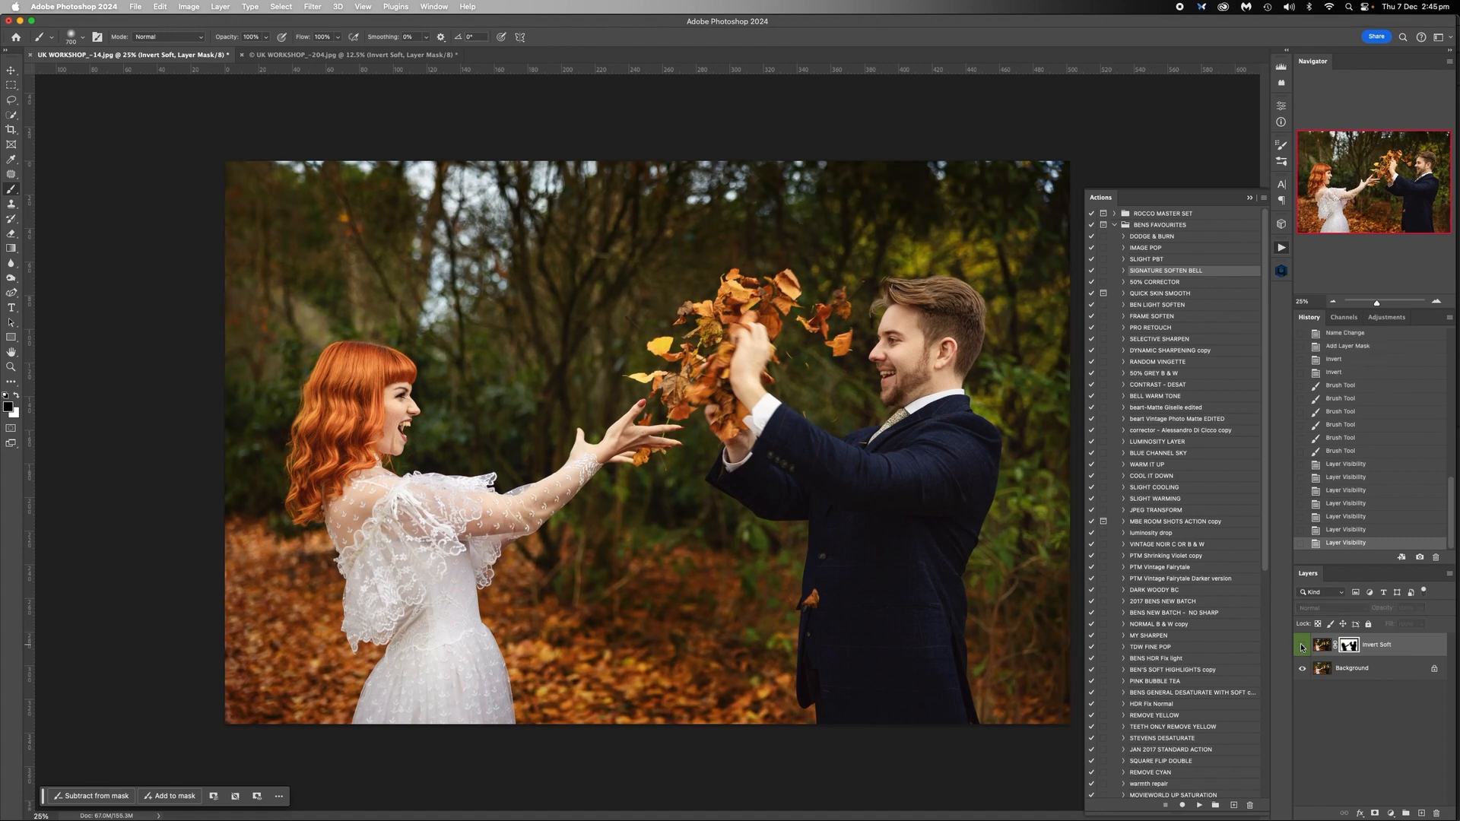
pyautogui.click(1302, 646)
# Step: Flatten UK WORKSHOP_-14.jpg and switch to UK WORKSHOP_-204.jpg
pyautogui.rightClick(1344, 669)
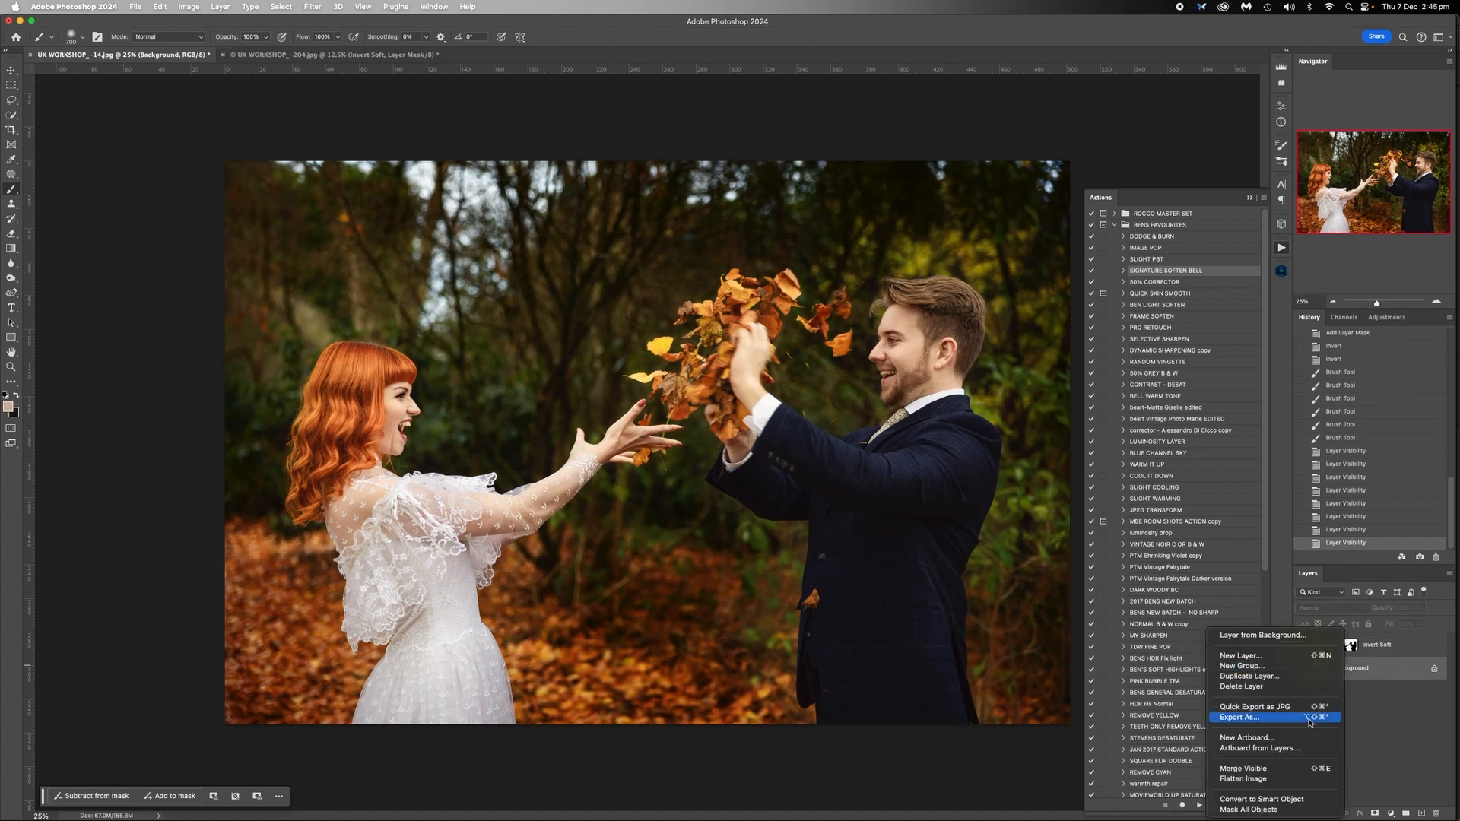
pyautogui.click(1278, 779)
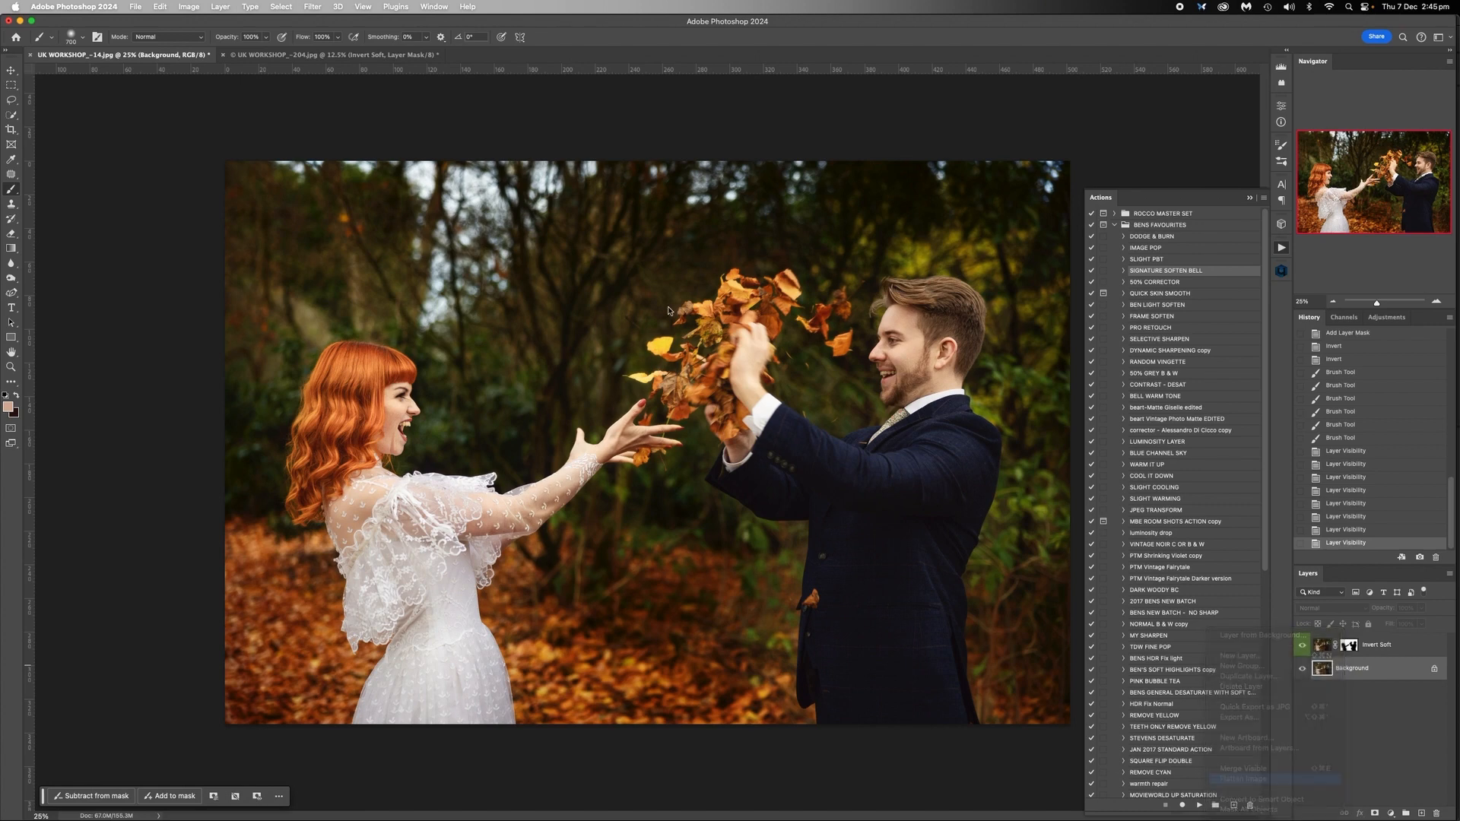
pyautogui.click(321, 55)
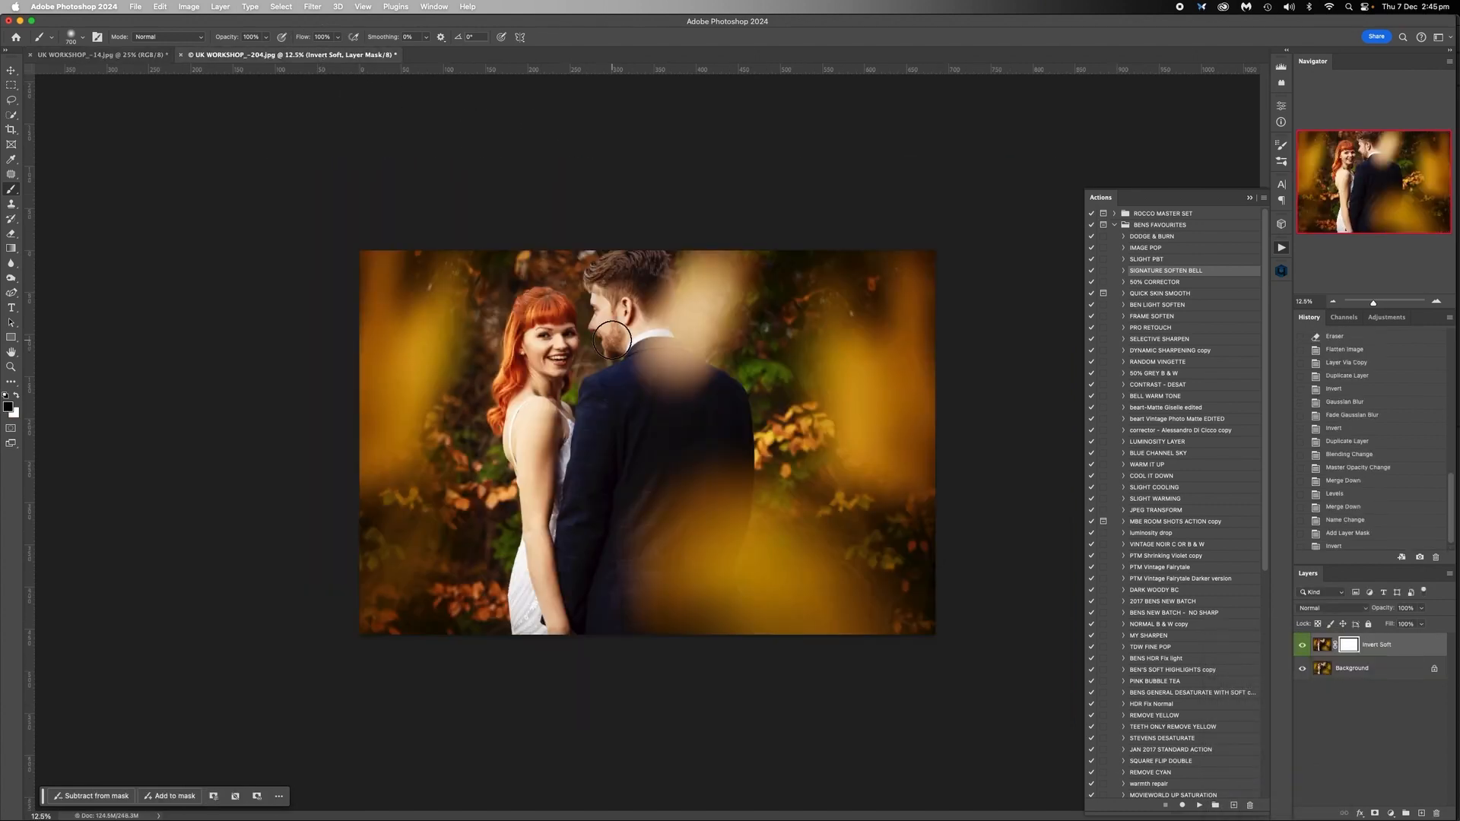
# Step: Paint the Invert Soft mask black over the bride and the groom's head, back and lower body, enlarging the brush
pyautogui.press(']')
pyautogui.click(536, 327)
pyautogui.press(']')
pyautogui.press(']')
pyautogui.press(']')
pyautogui.press(']')
pyautogui.press(']')
pyautogui.press(']')
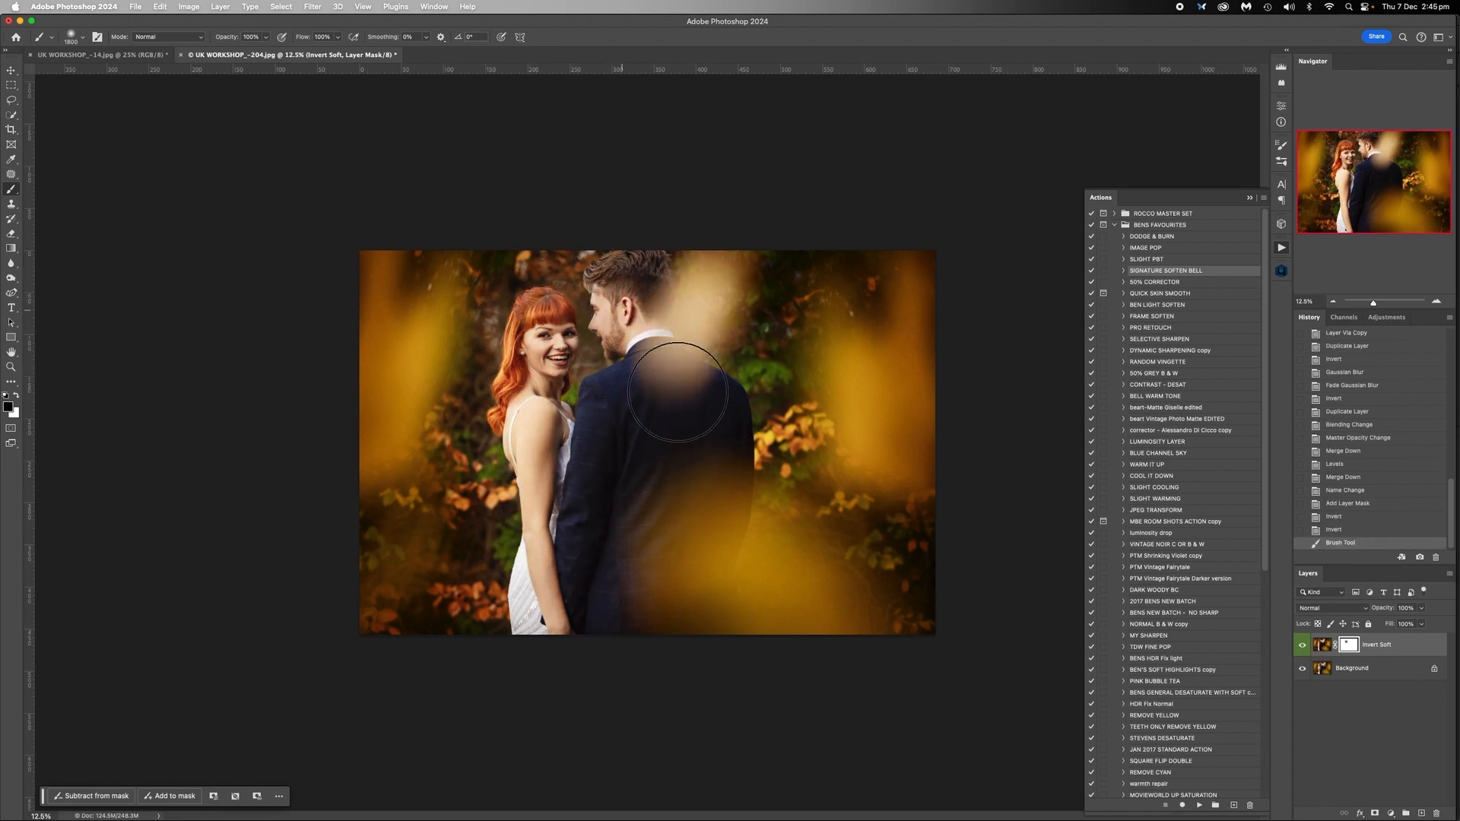
pyautogui.click(609, 292)
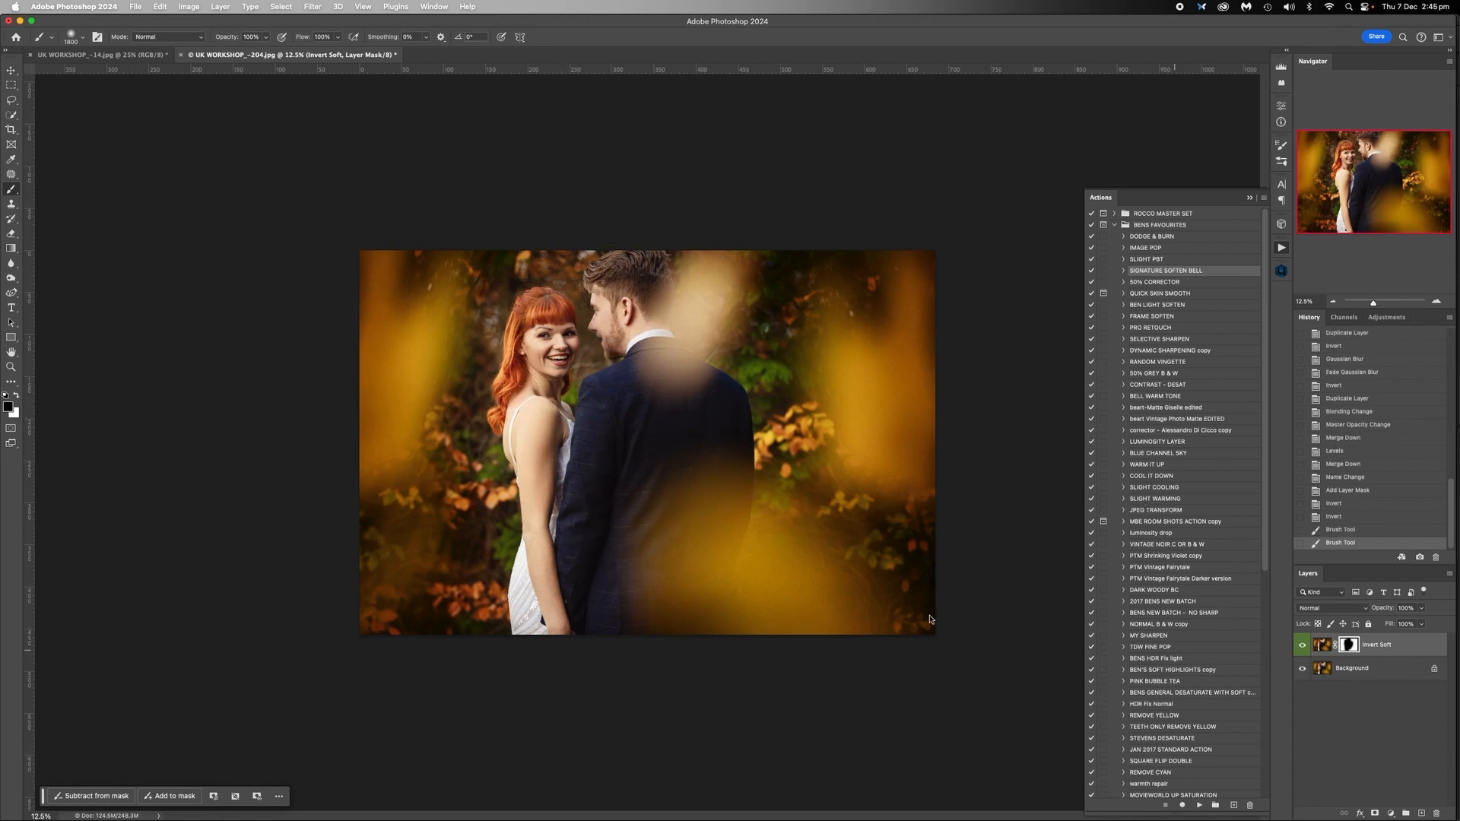
pyautogui.moveTo(541, 594); pyautogui.dragTo(588, 598)
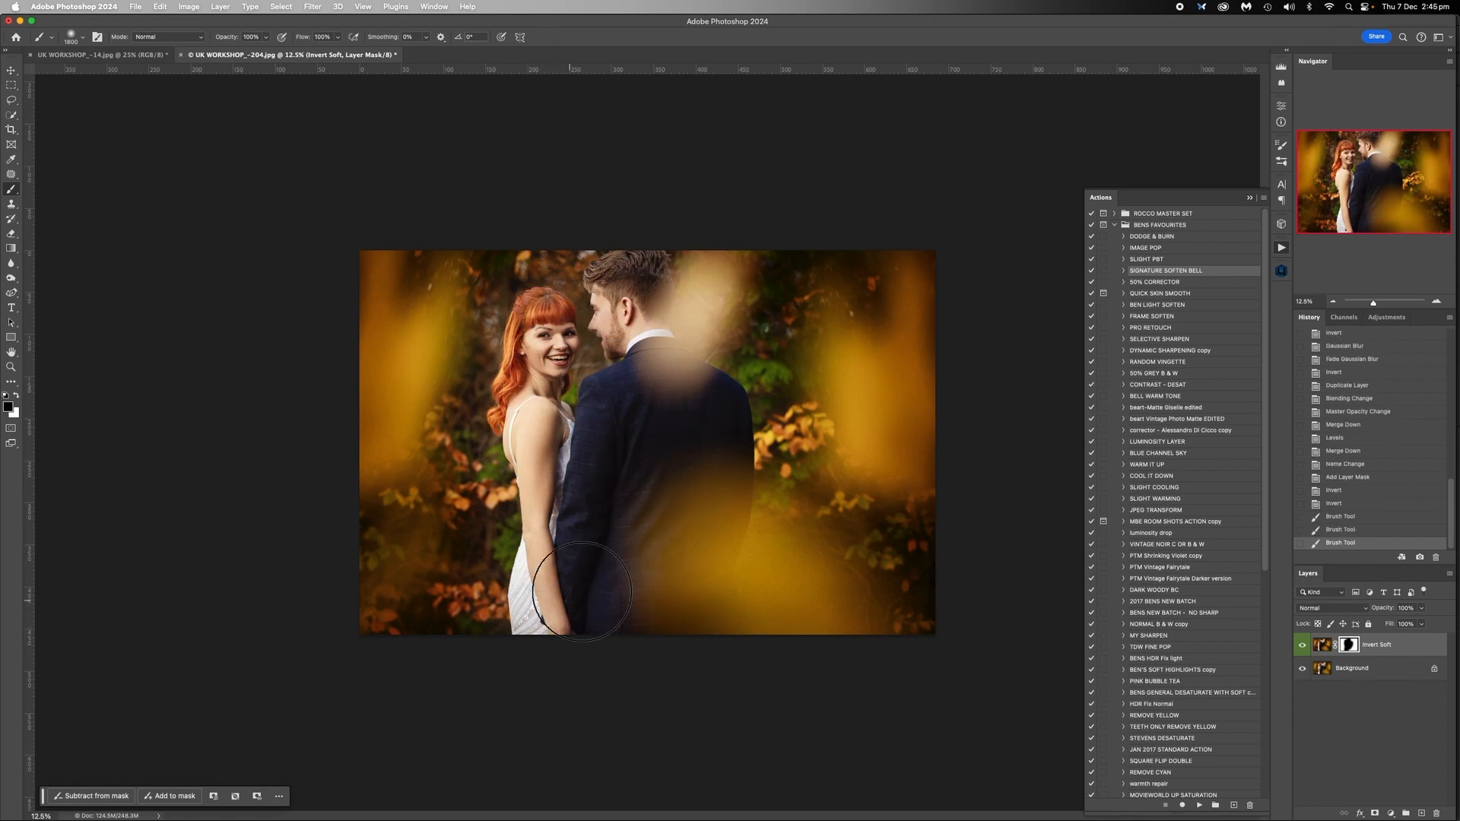
pyautogui.click(636, 350)
# Step: Flatten UK WORKSHOP_-204.jpg into a single background layer
pyautogui.rightClick(1365, 687)
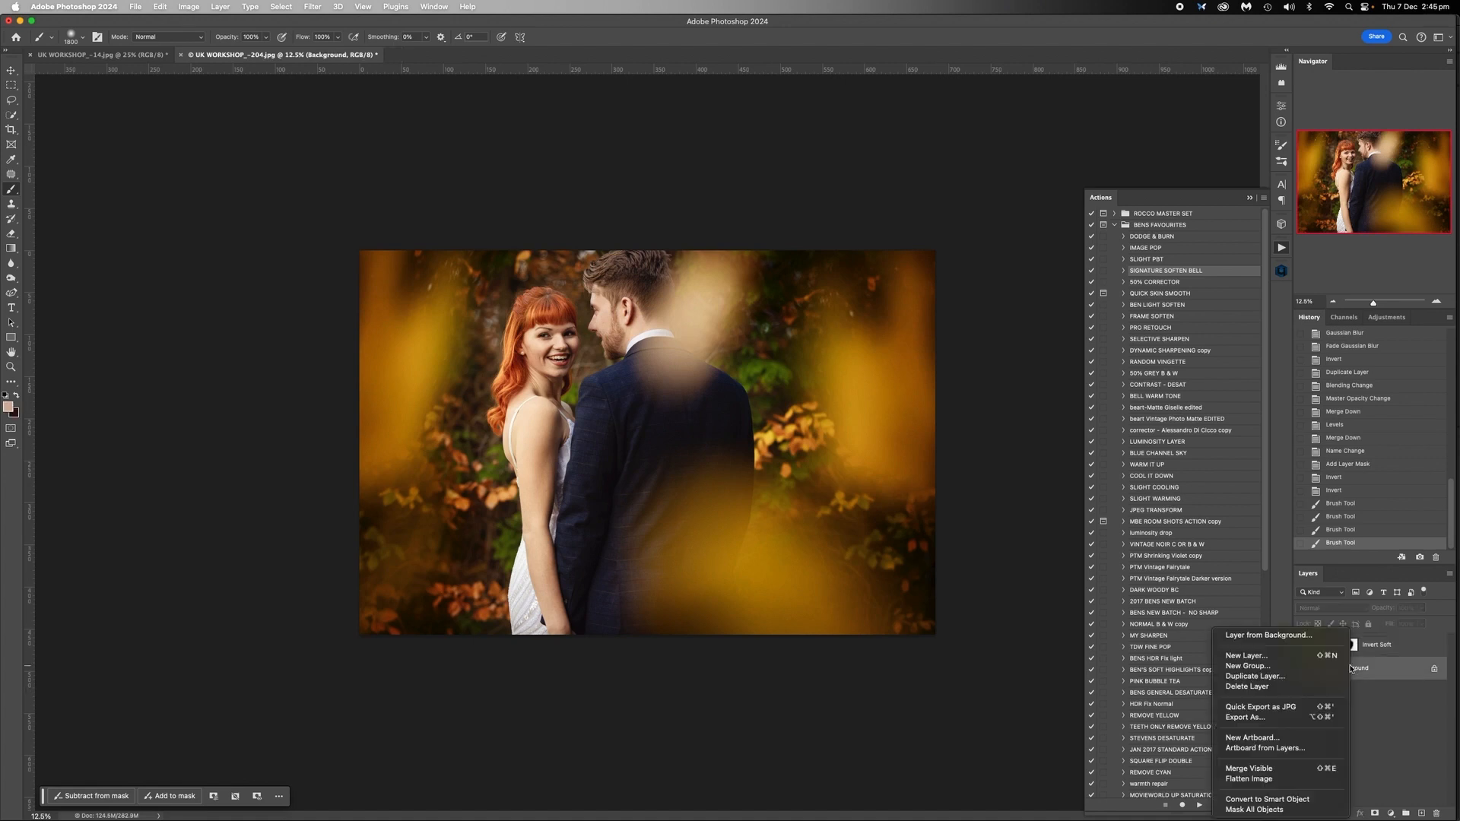
pyautogui.click(1297, 781)
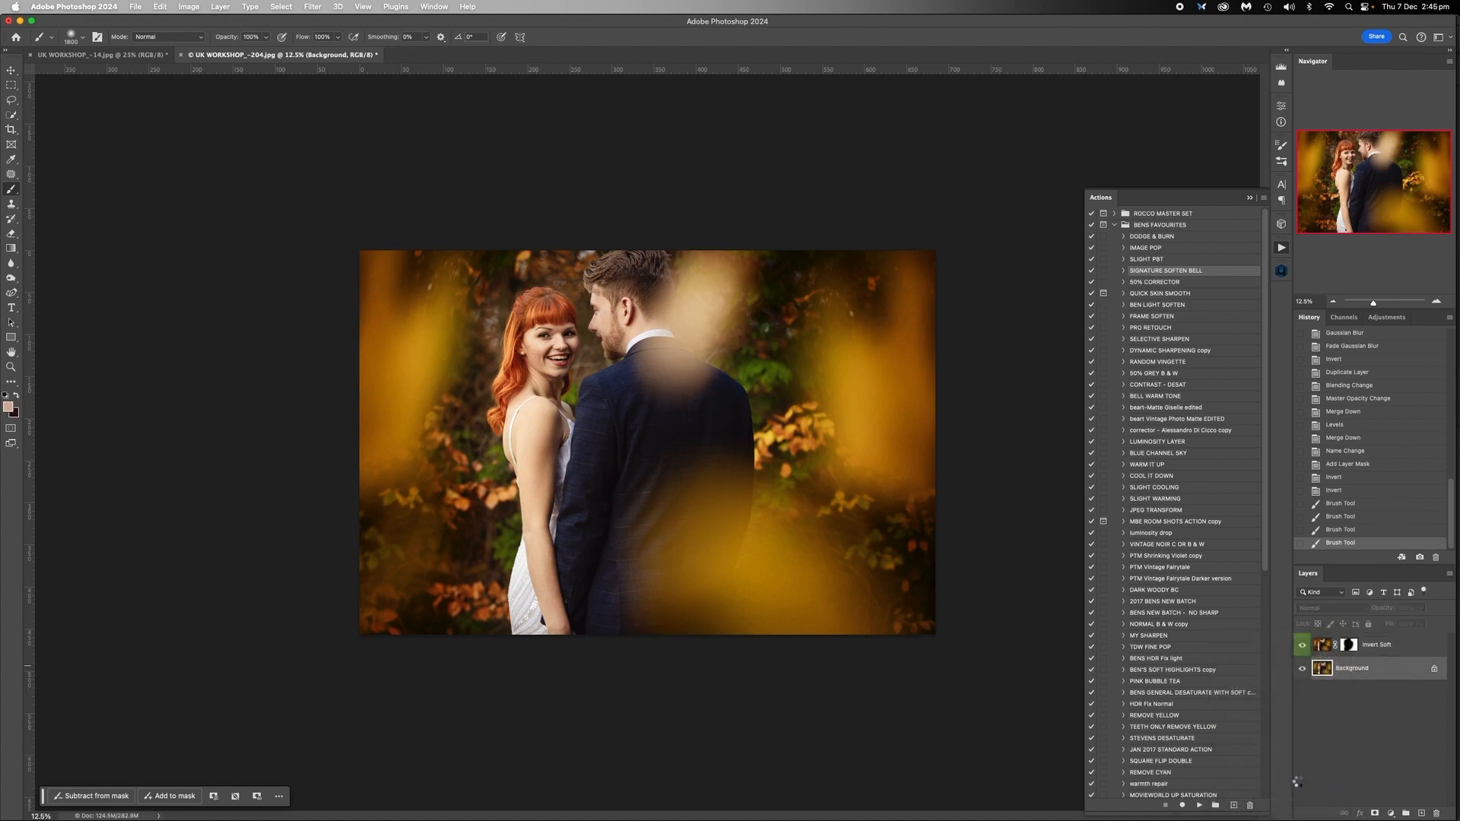
pyautogui.click(1333, 302)
pyautogui.click(1437, 302)
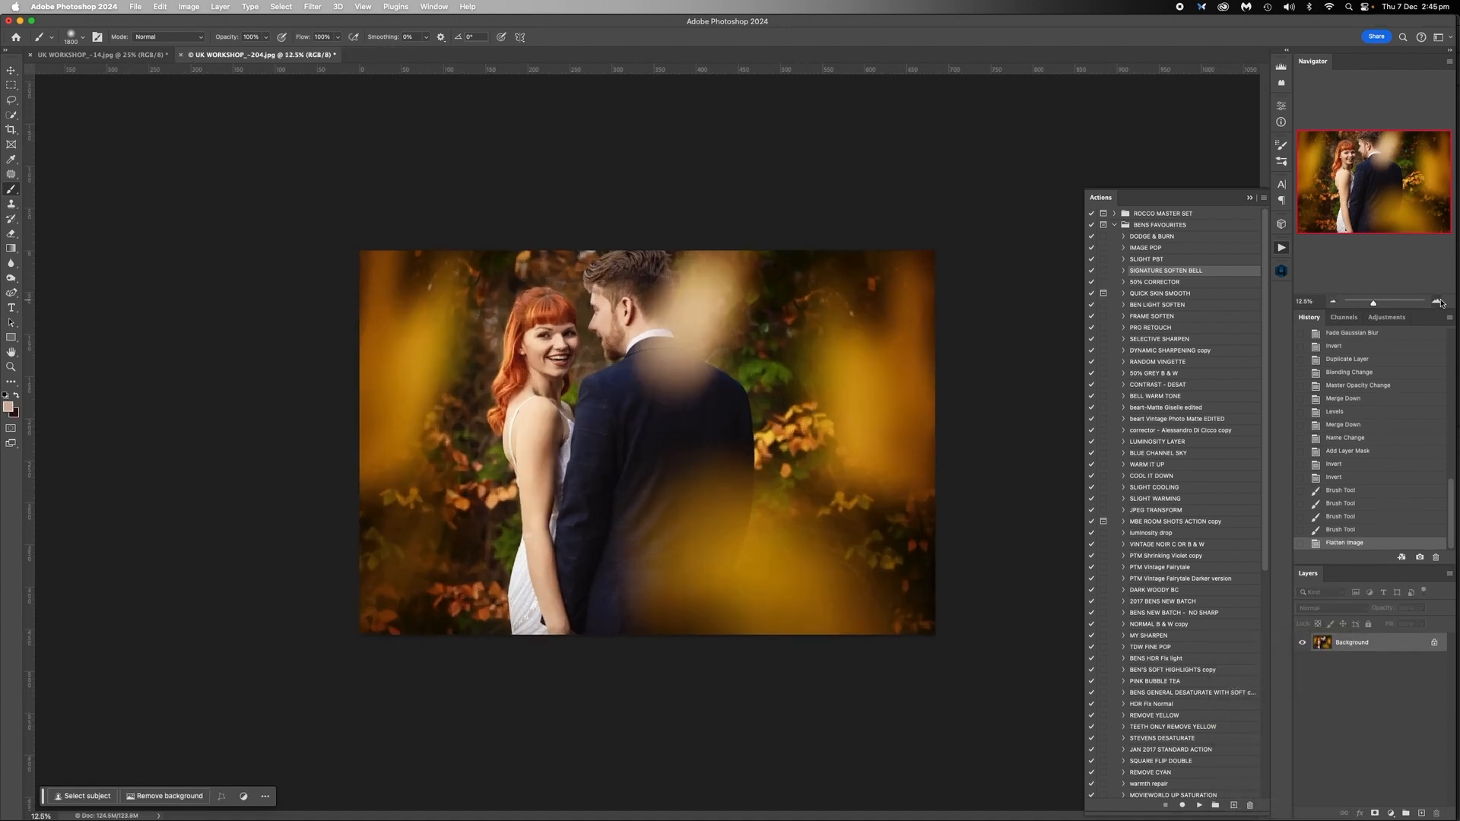
# Step: Compare the two finished photos by alternating between UK WORKSHOP_-14.jpg and UK WORKSHOP_-204.jpg
pyautogui.click(99, 55)
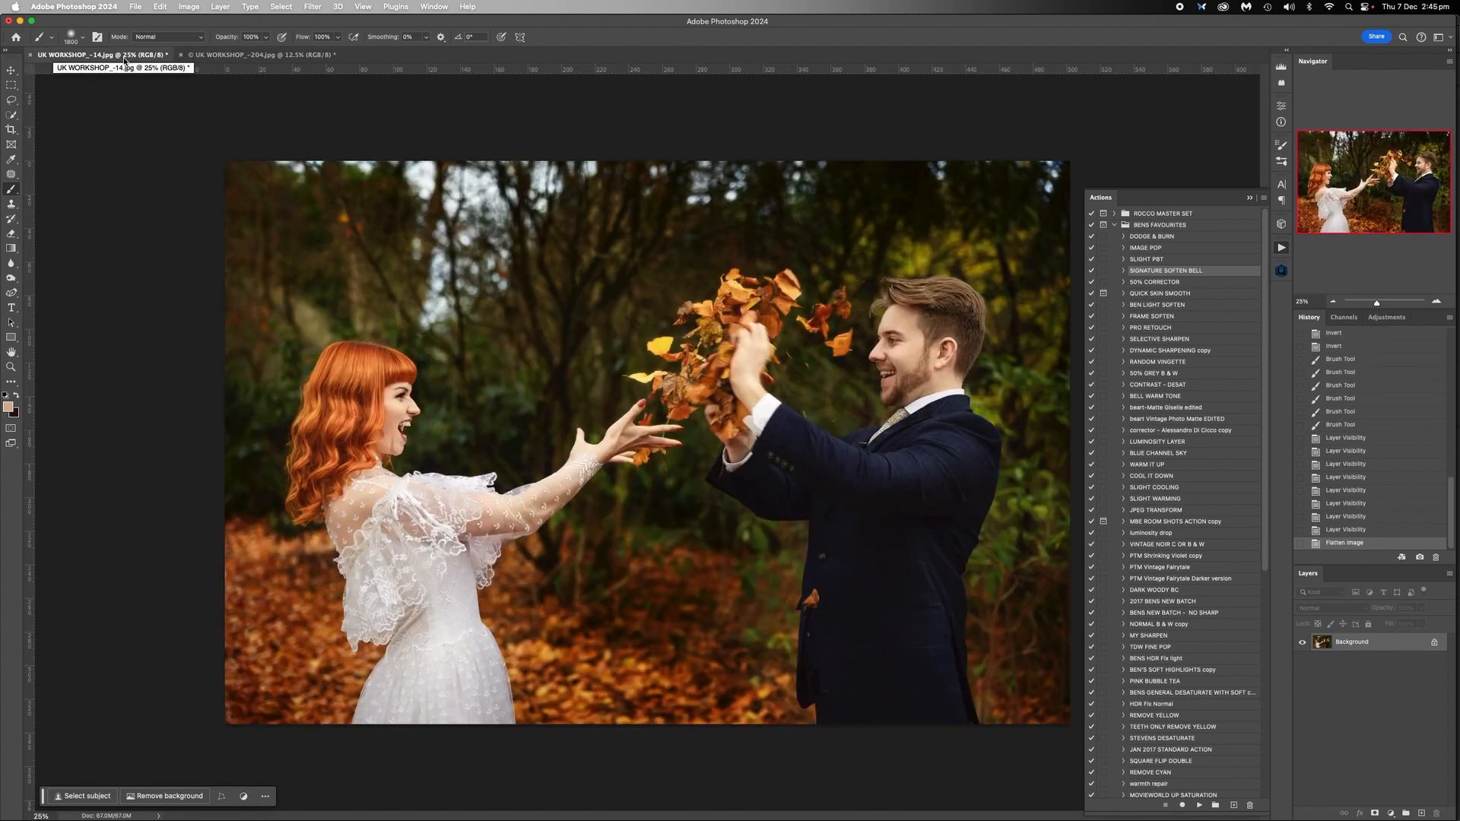
pyautogui.click(213, 54)
pyautogui.hotkey('ctrl', 'Tab')
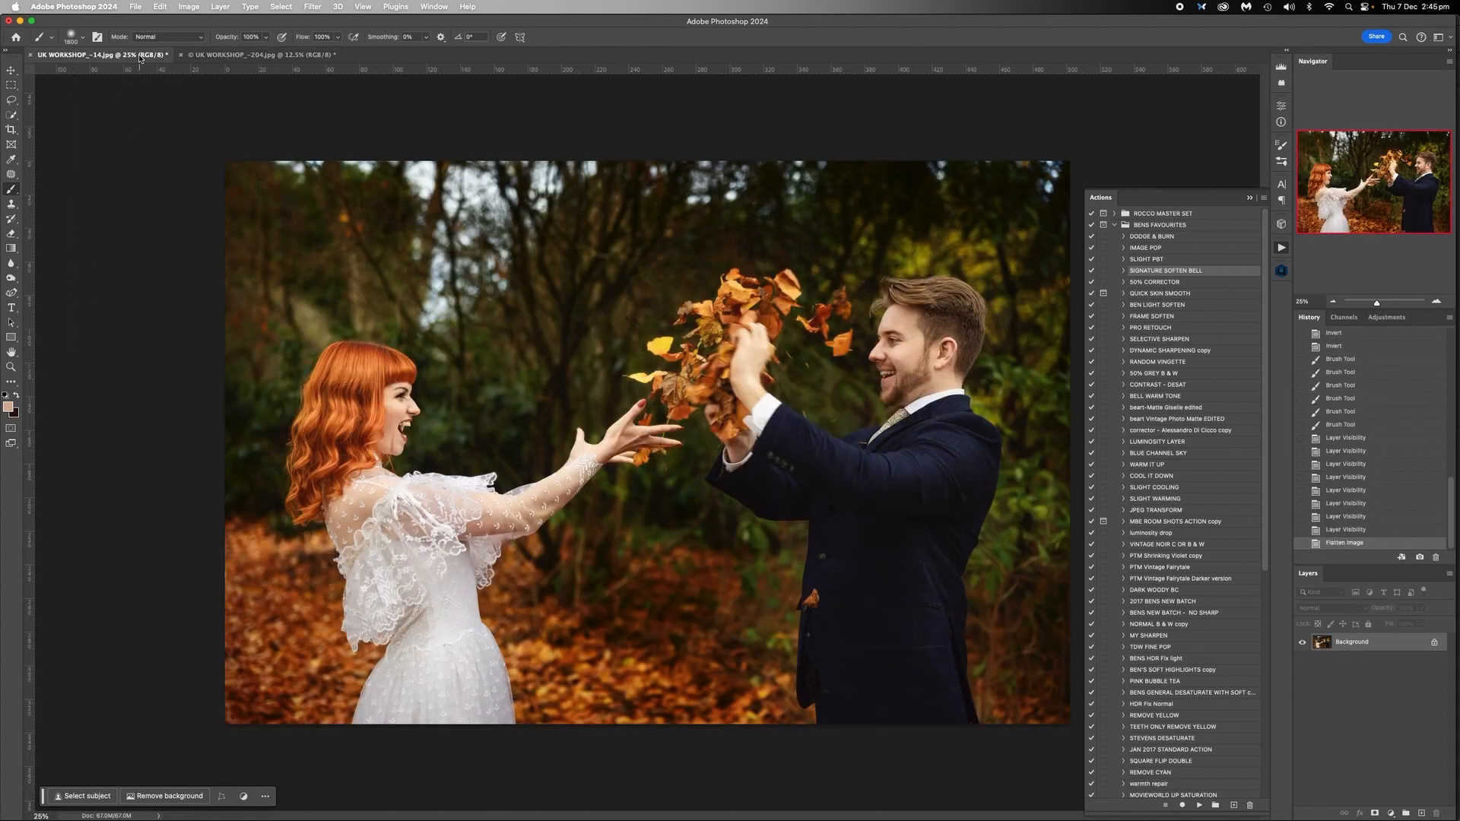
pyautogui.click(214, 55)
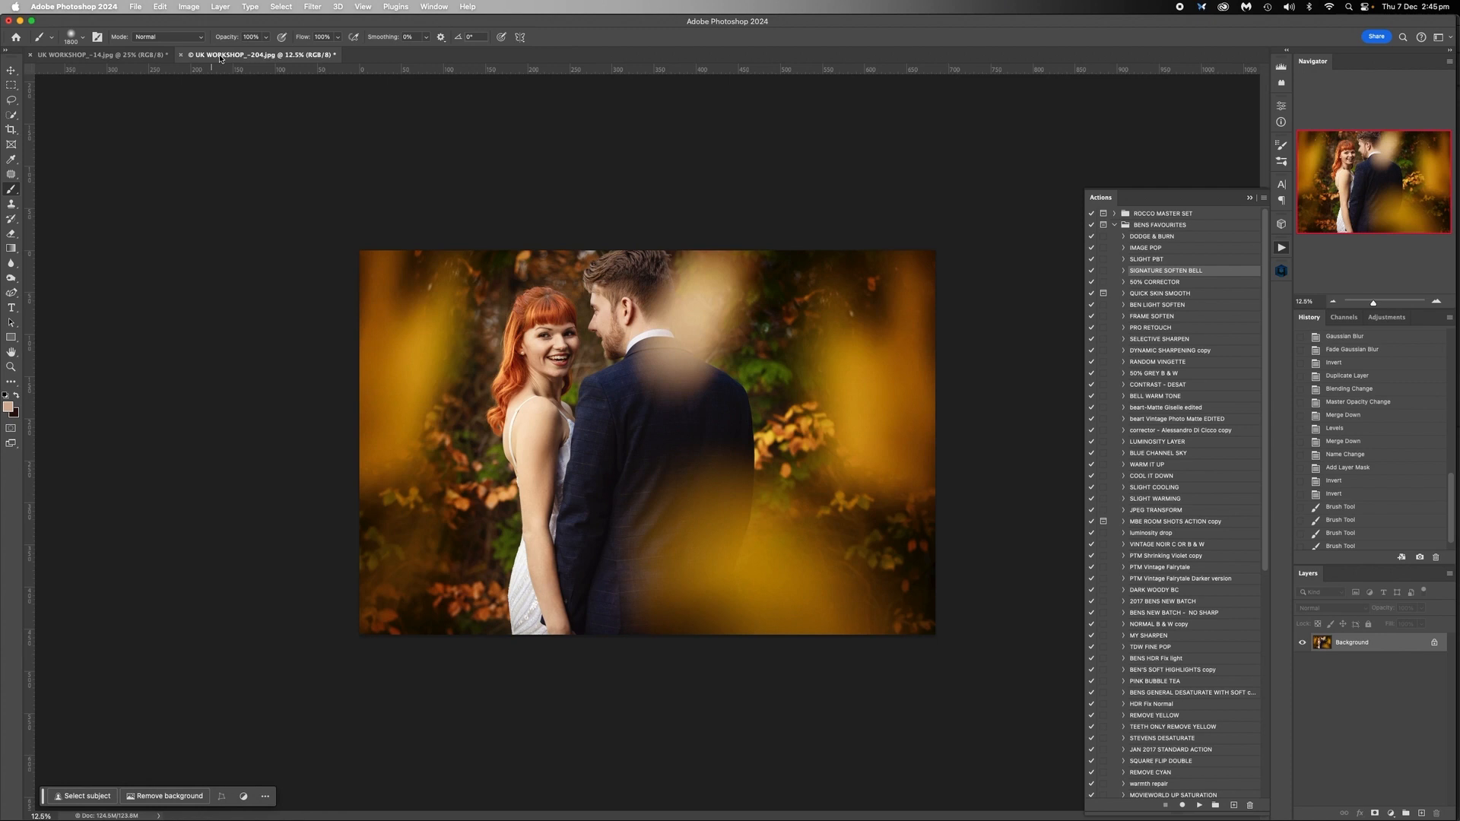
pyautogui.click(158, 54)
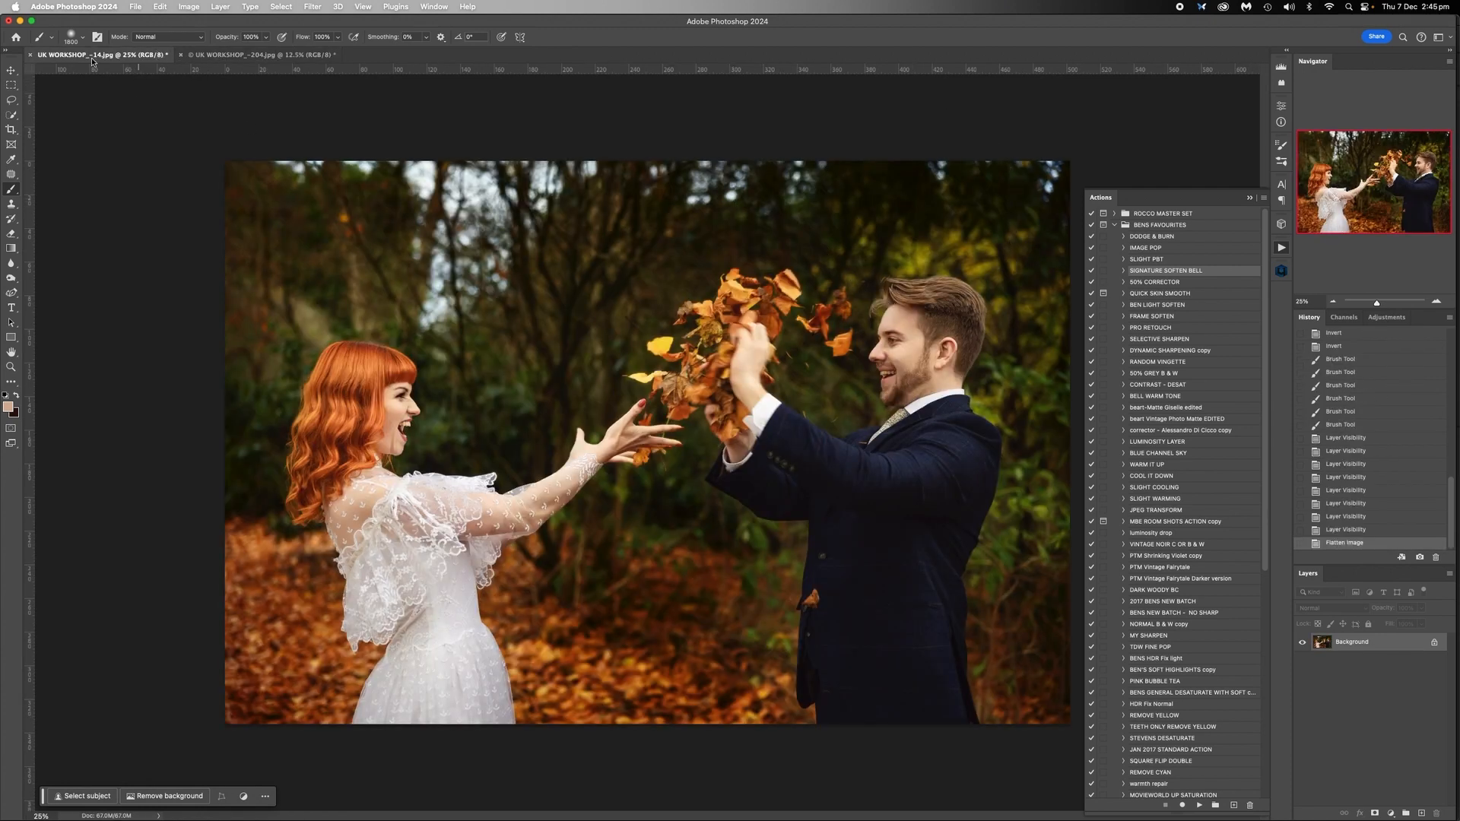
# Step: Close UK WORKSHOP_-14.jpg, saving its changes and accepting the save options
pyautogui.click(31, 55)
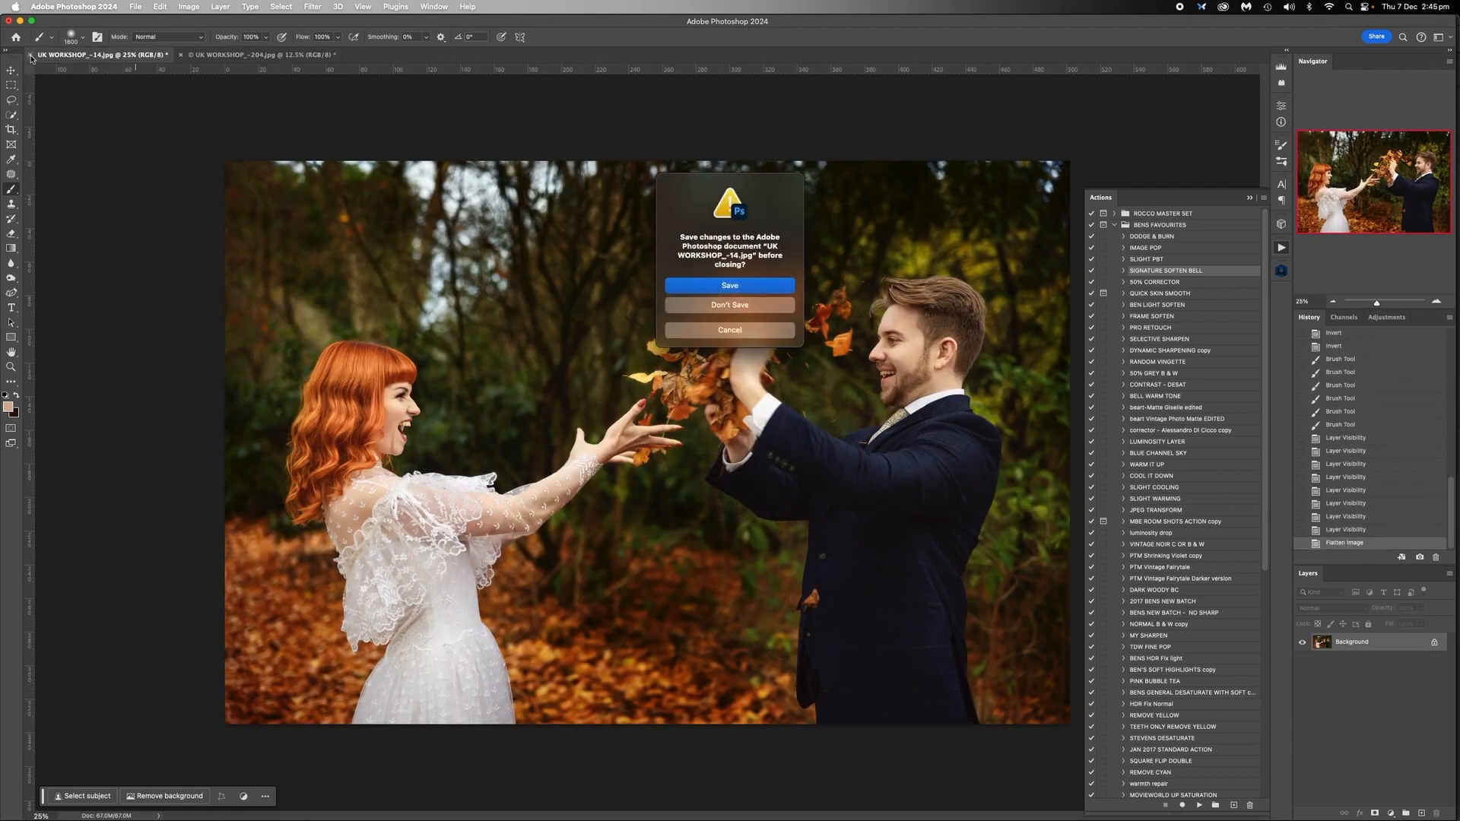
pyautogui.press('Return')
pyautogui.click(903, 245)
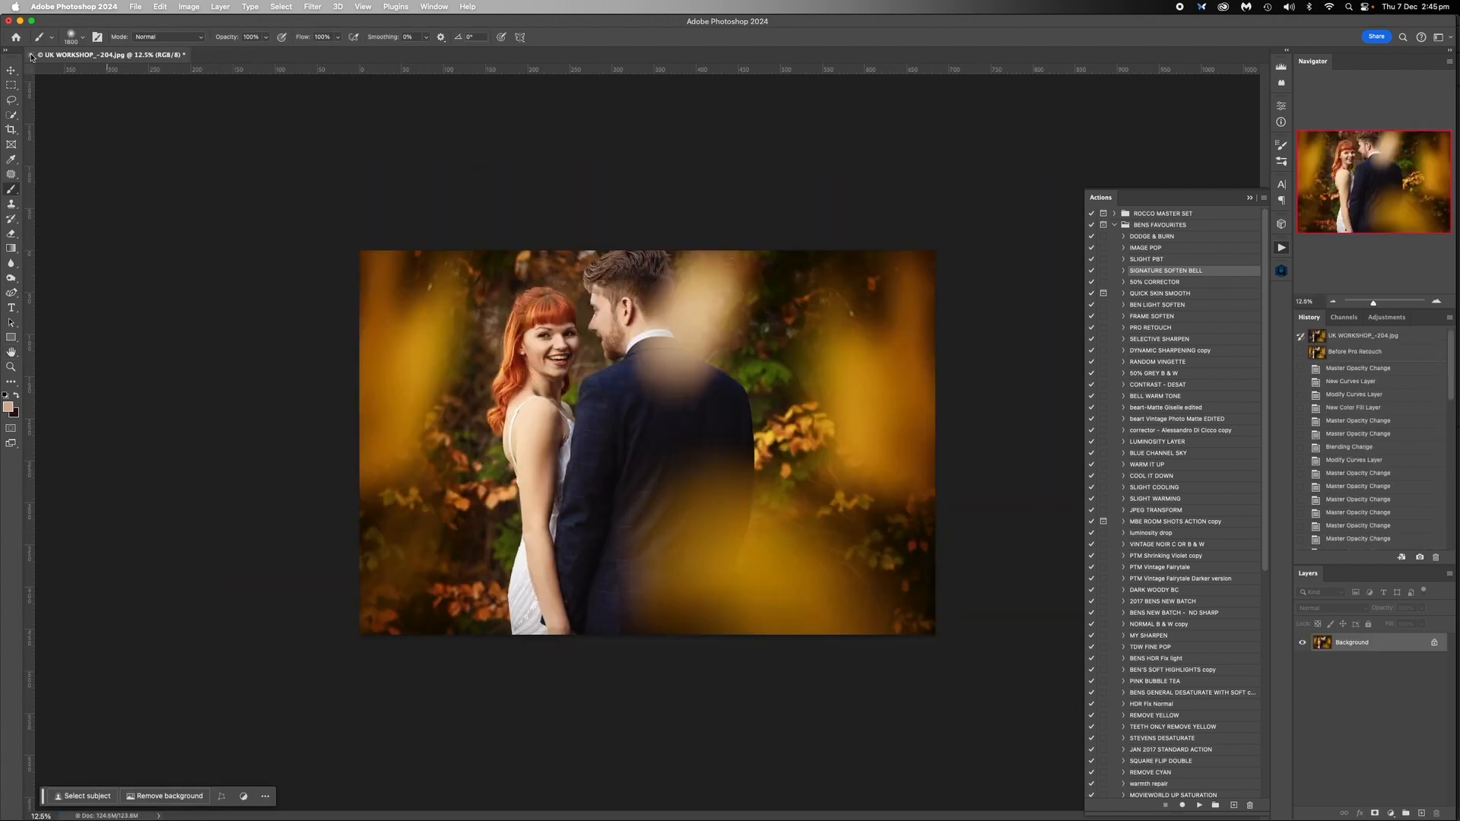
# Step: Close UK WORKSHOP_-204.jpg, saving its changes and accepting the save options
pyautogui.click(31, 55)
pyautogui.press('Return')
pyautogui.click(900, 243)
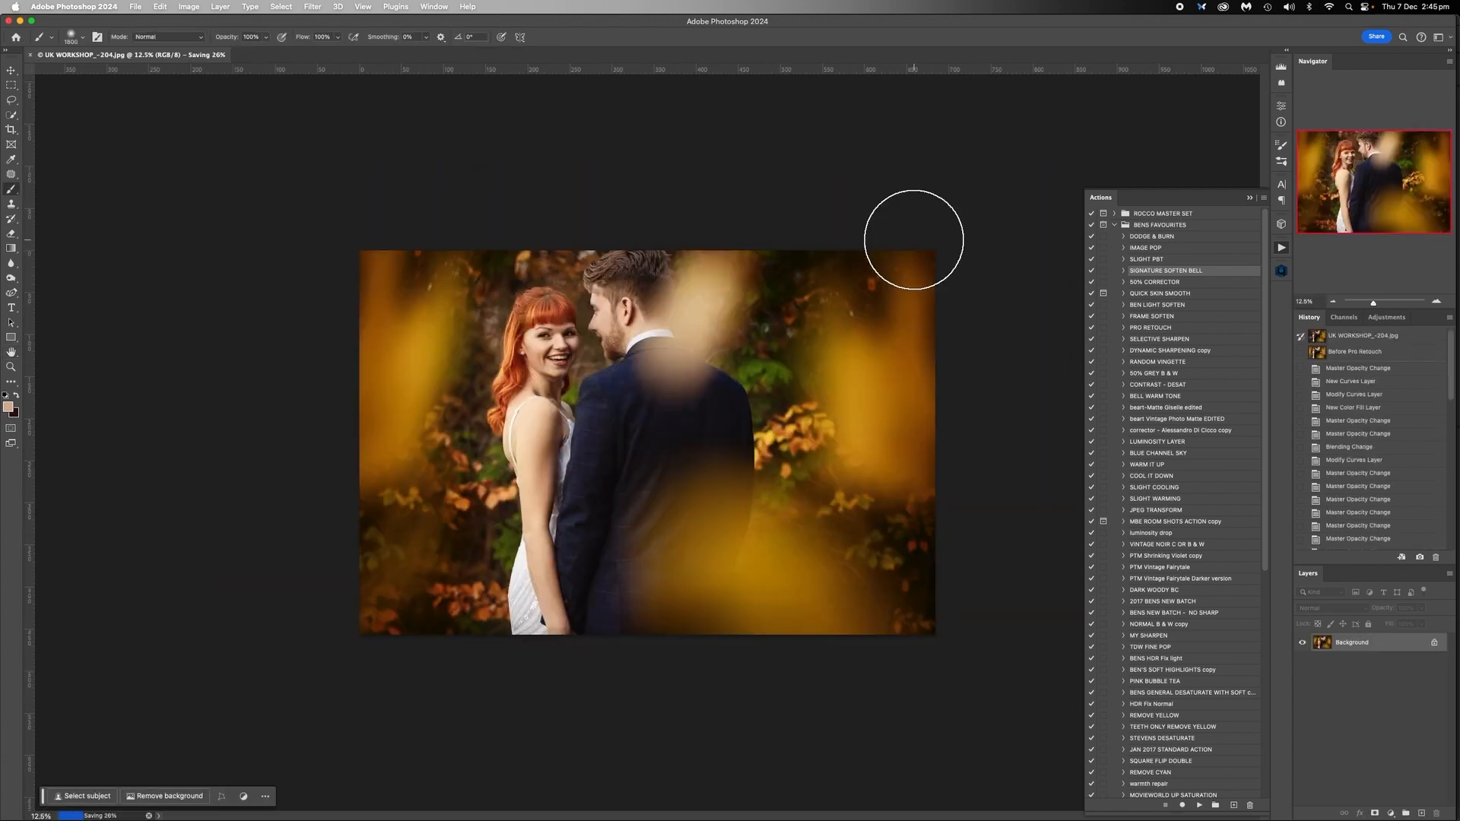